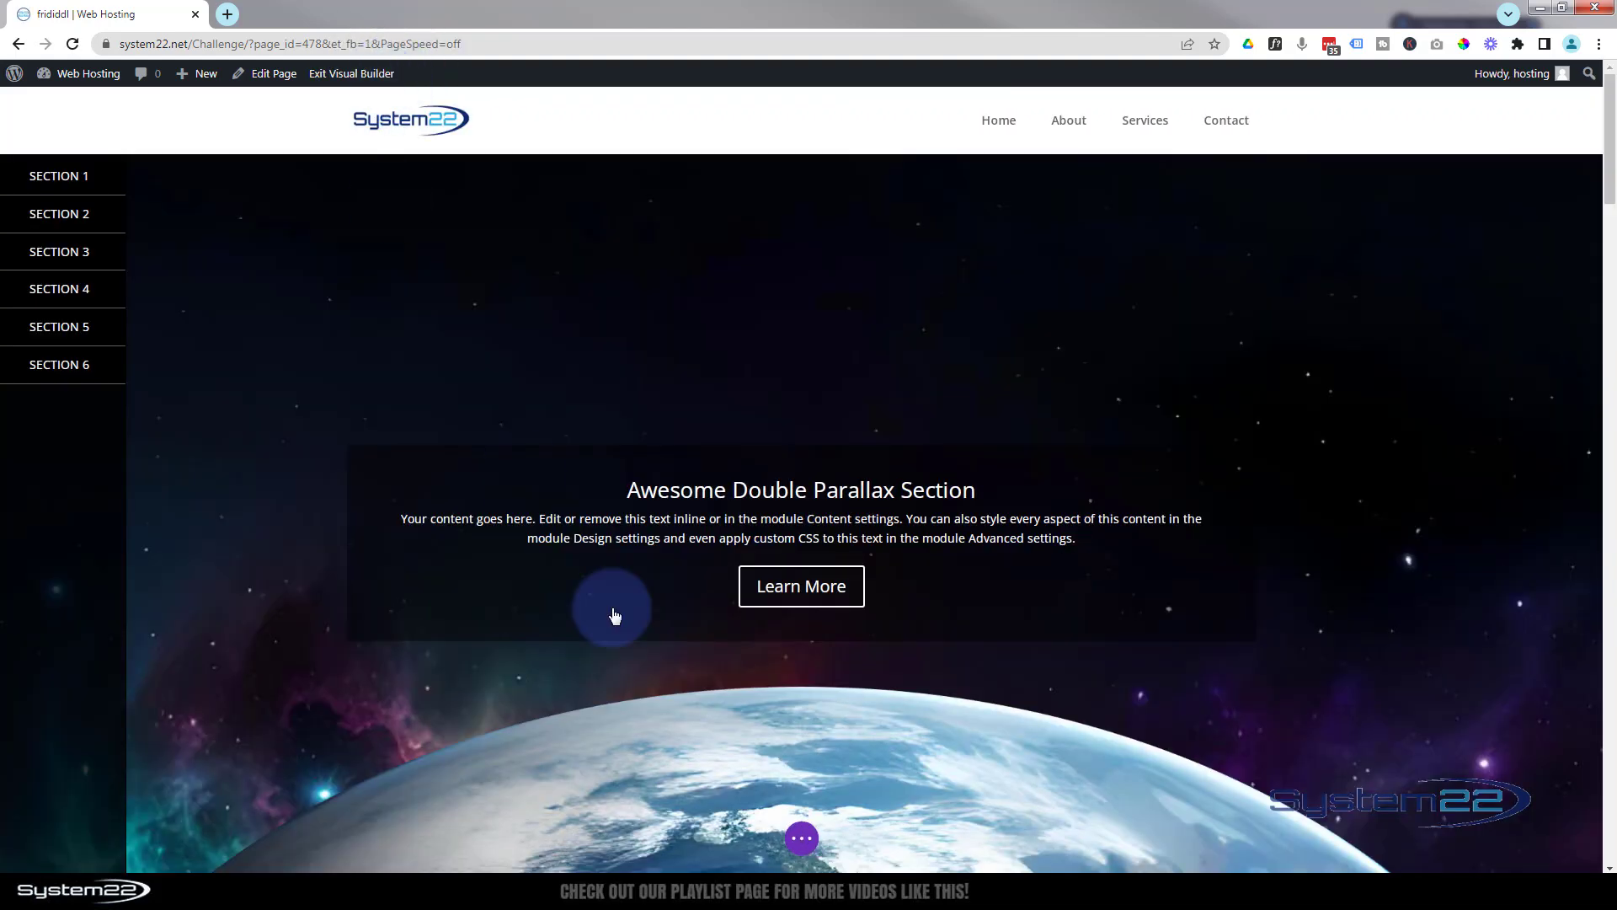
- Delete the row of six Text modules in wireframe view, then return to the desktop preview
{"action": "left_click", "coordinate": [800, 838]}
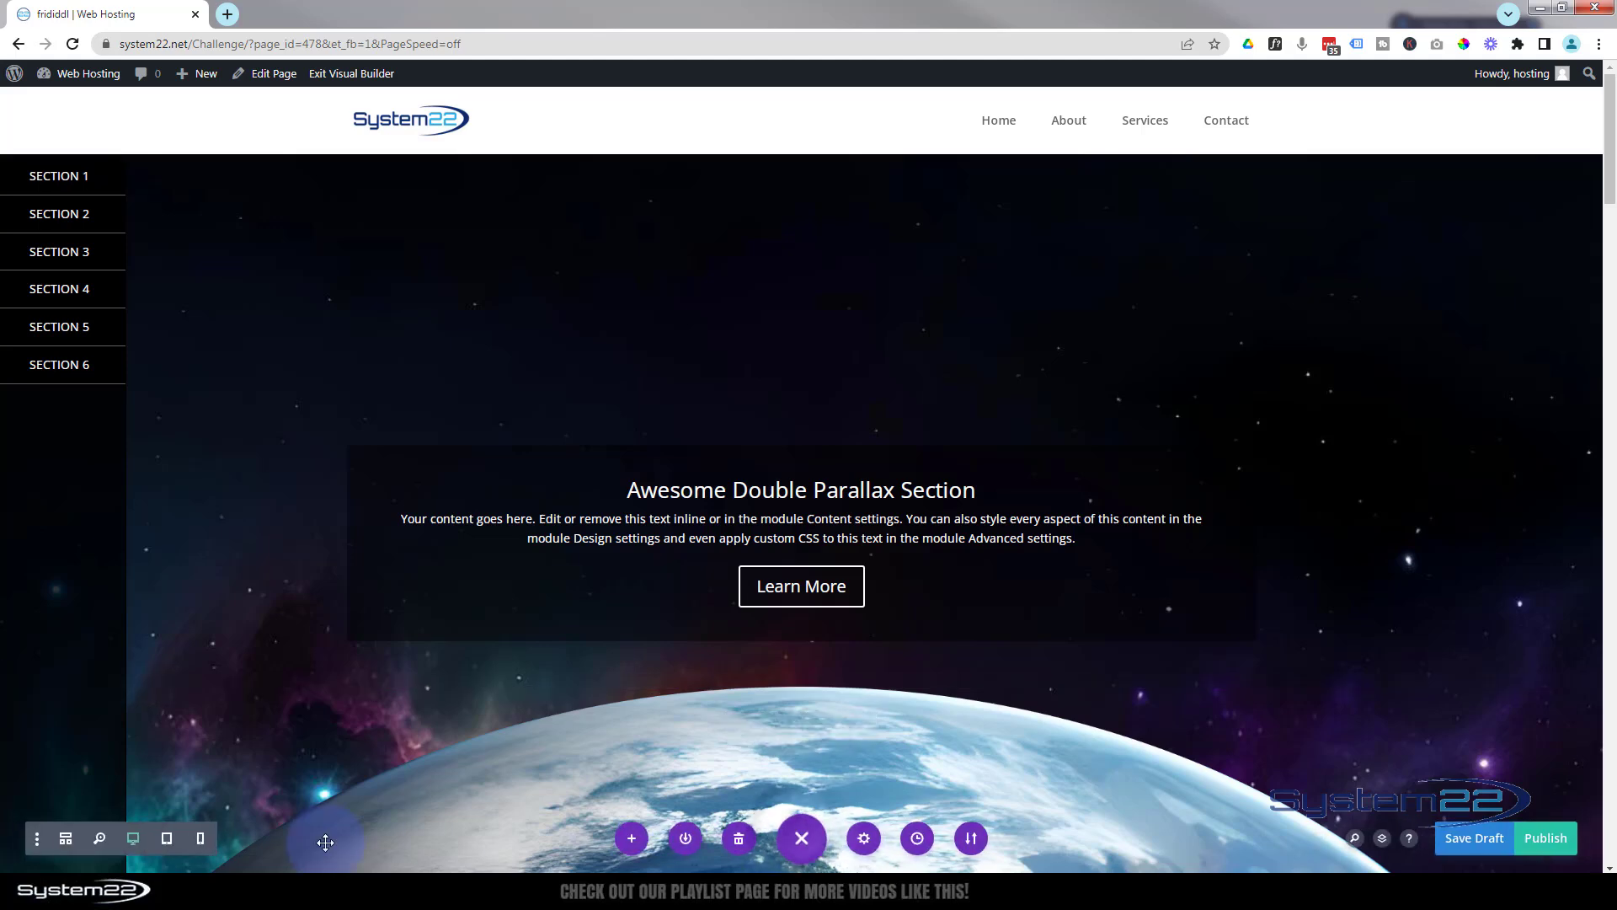
{"action": "left_click", "coordinate": [66, 839]}
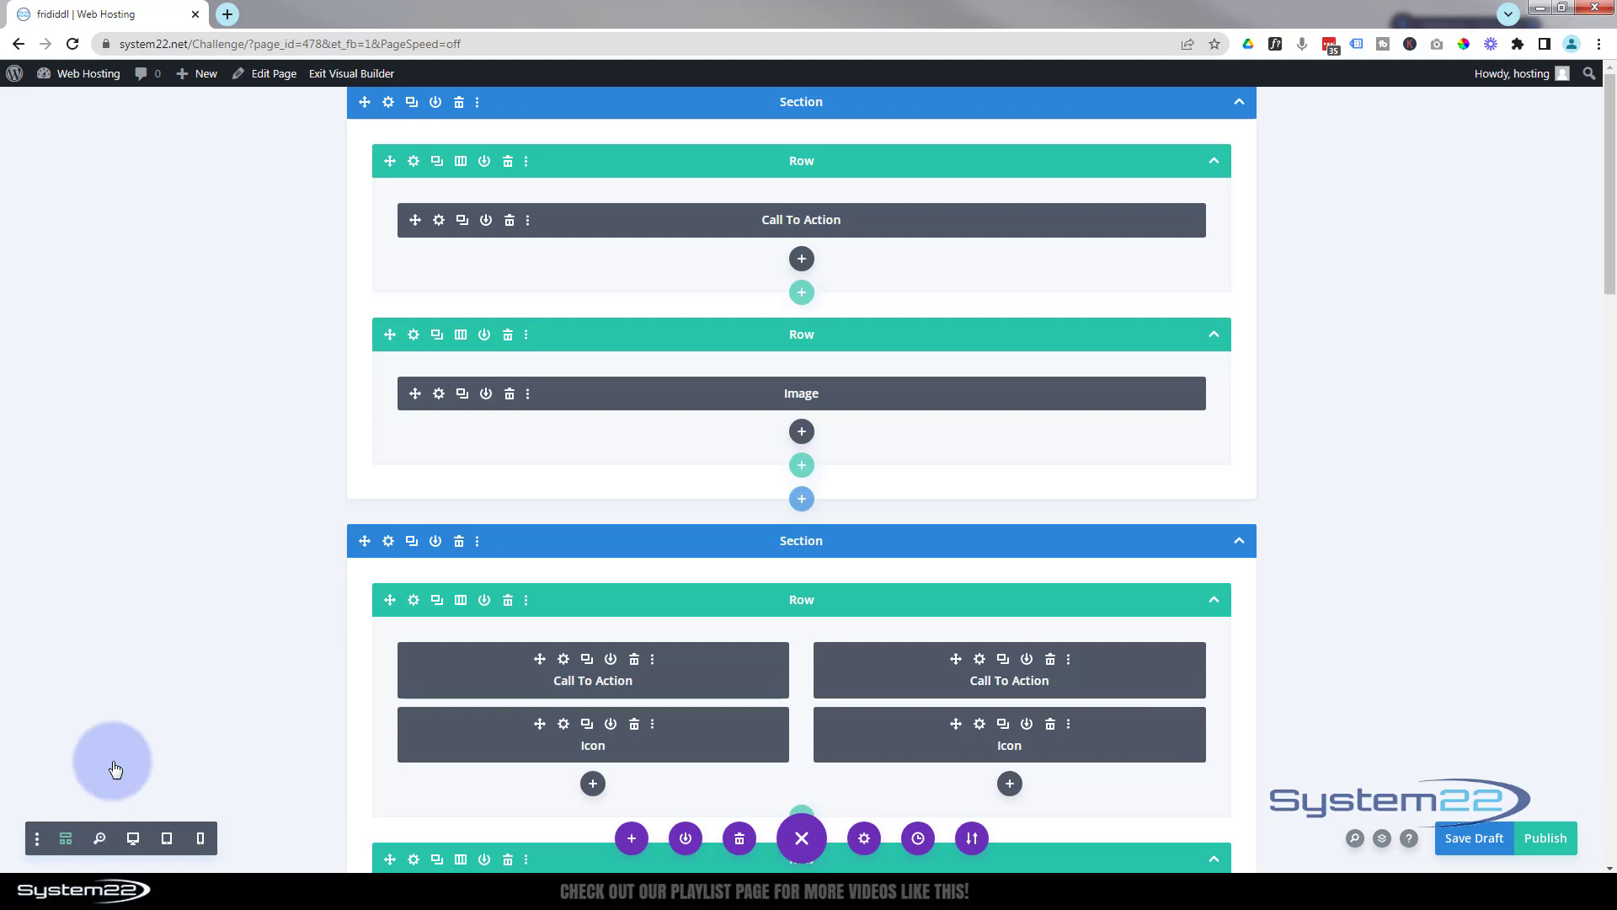
{"action": "scroll", "coordinate": [670, 596], "scroll_direction": "down", "scroll_amount": 7}
{"action": "scroll", "coordinate": [674, 598], "scroll_direction": "down", "scroll_amount": 10}
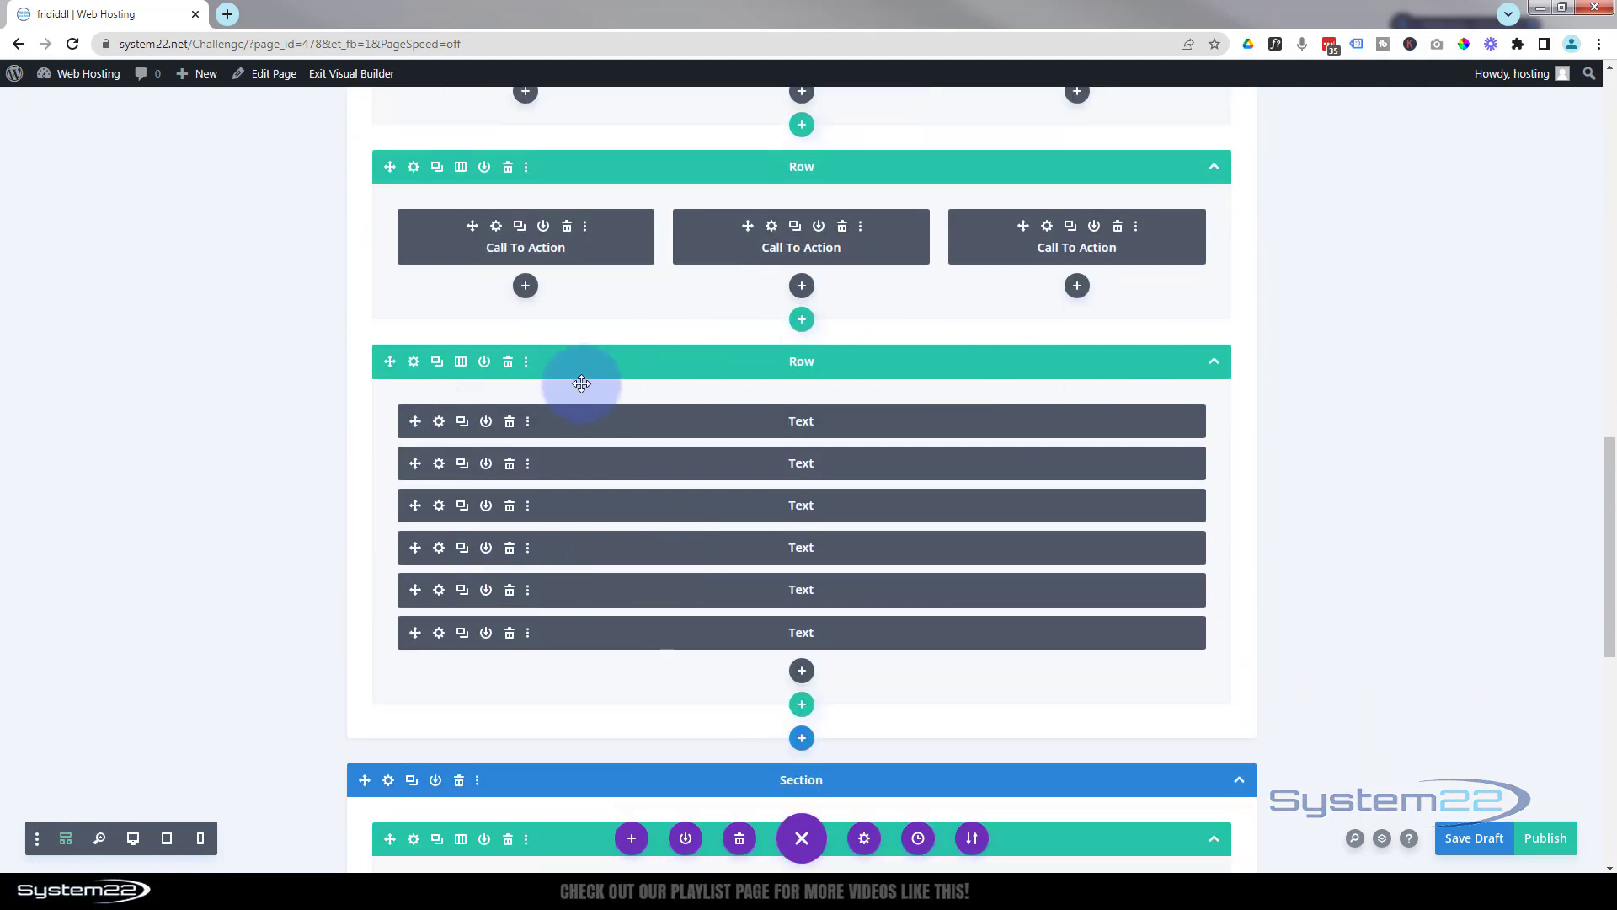
{"action": "left_click", "coordinate": [509, 362]}
{"action": "left_click", "coordinate": [133, 840]}
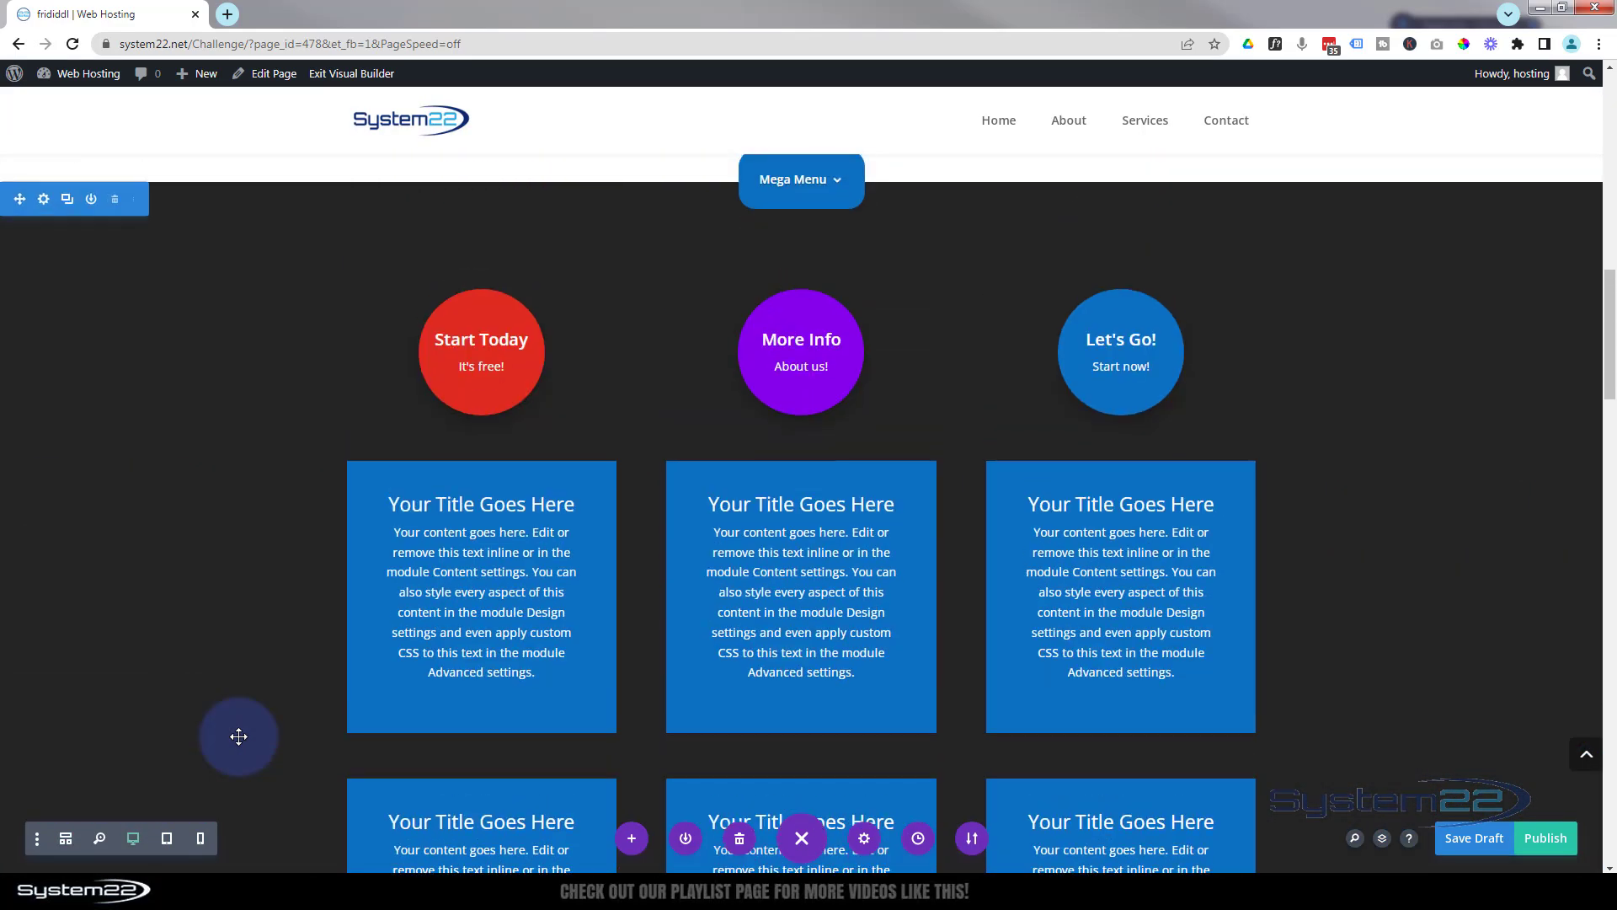
{"action": "scroll", "coordinate": [238, 736], "scroll_direction": "down", "scroll_amount": 5}
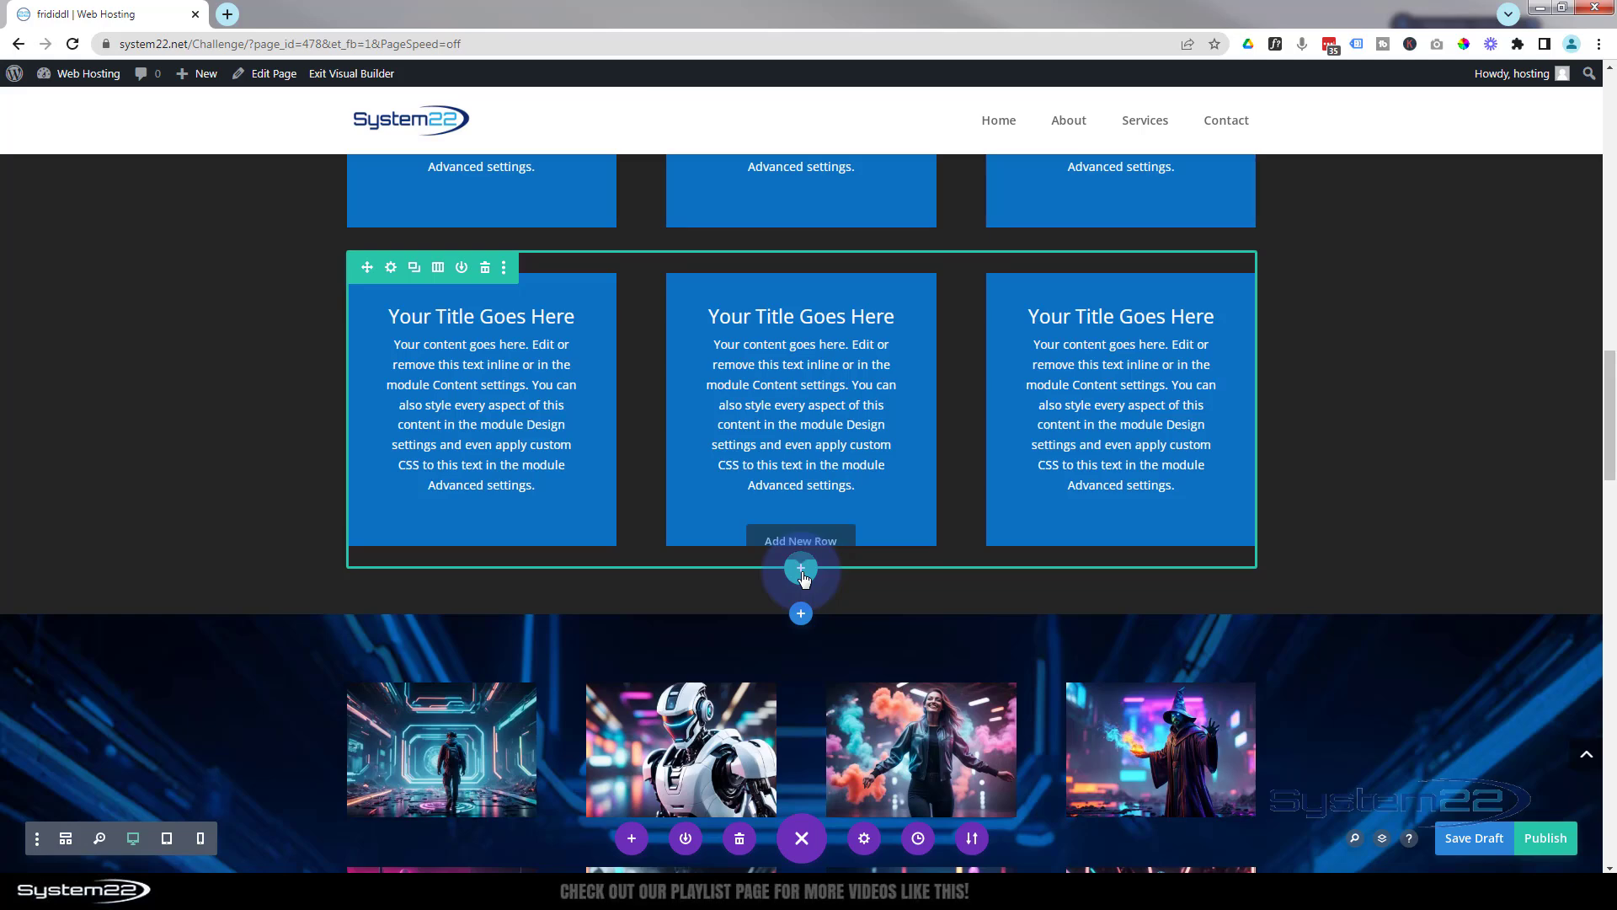
- Add a one-column row below the blue blurb boxes and insert a Text module into it
{"action": "left_click", "coordinate": [801, 569]}
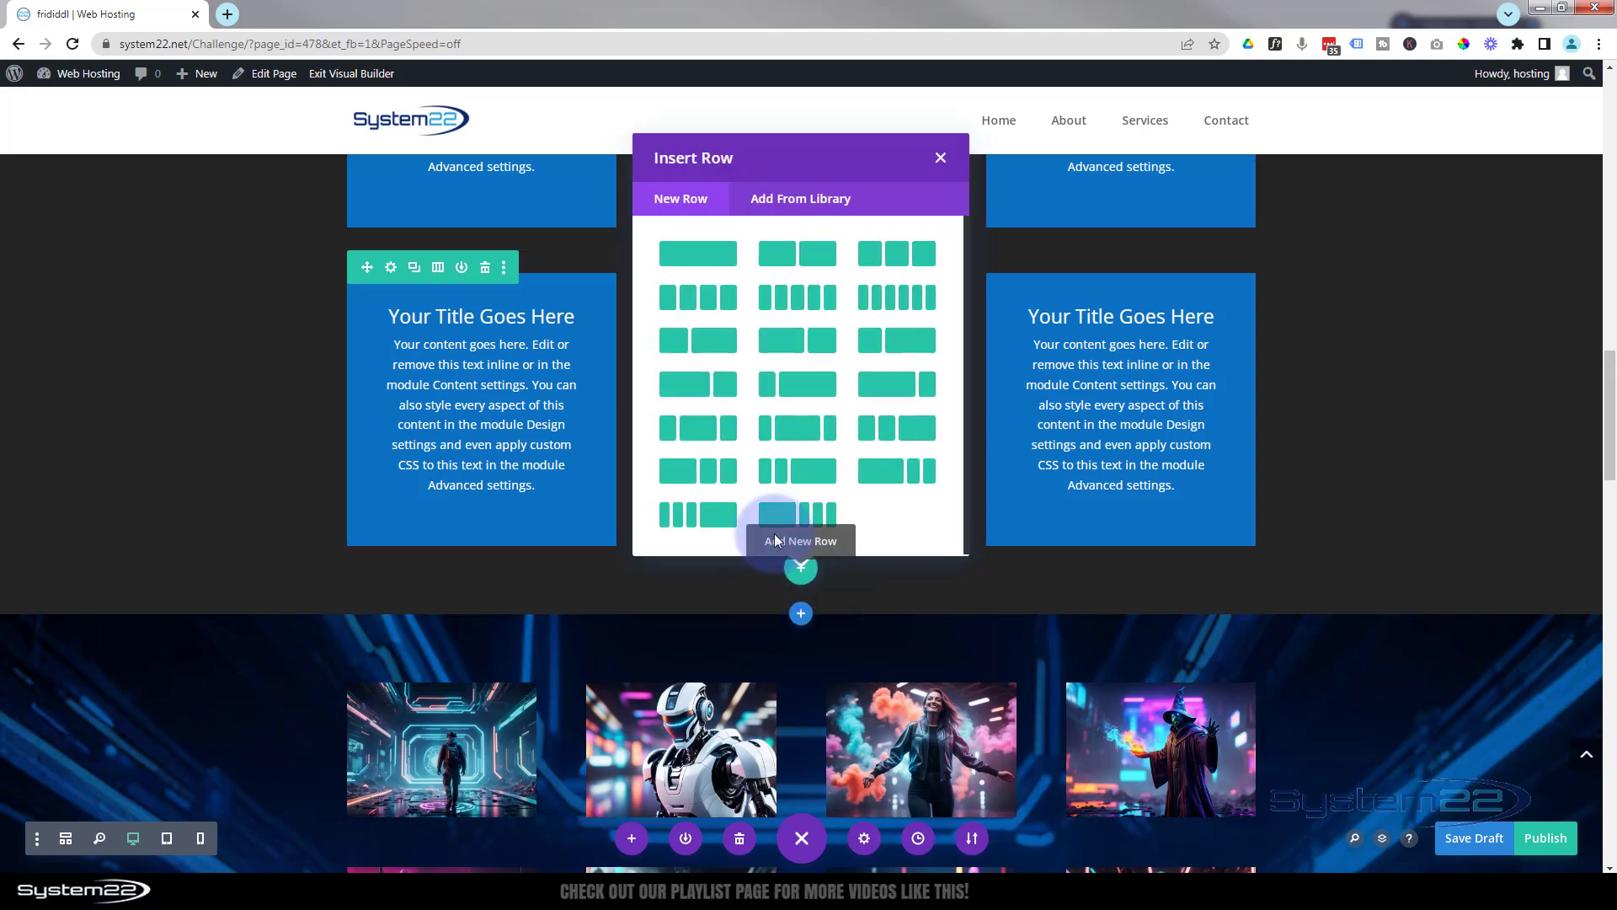
{"action": "left_click", "coordinate": [701, 255]}
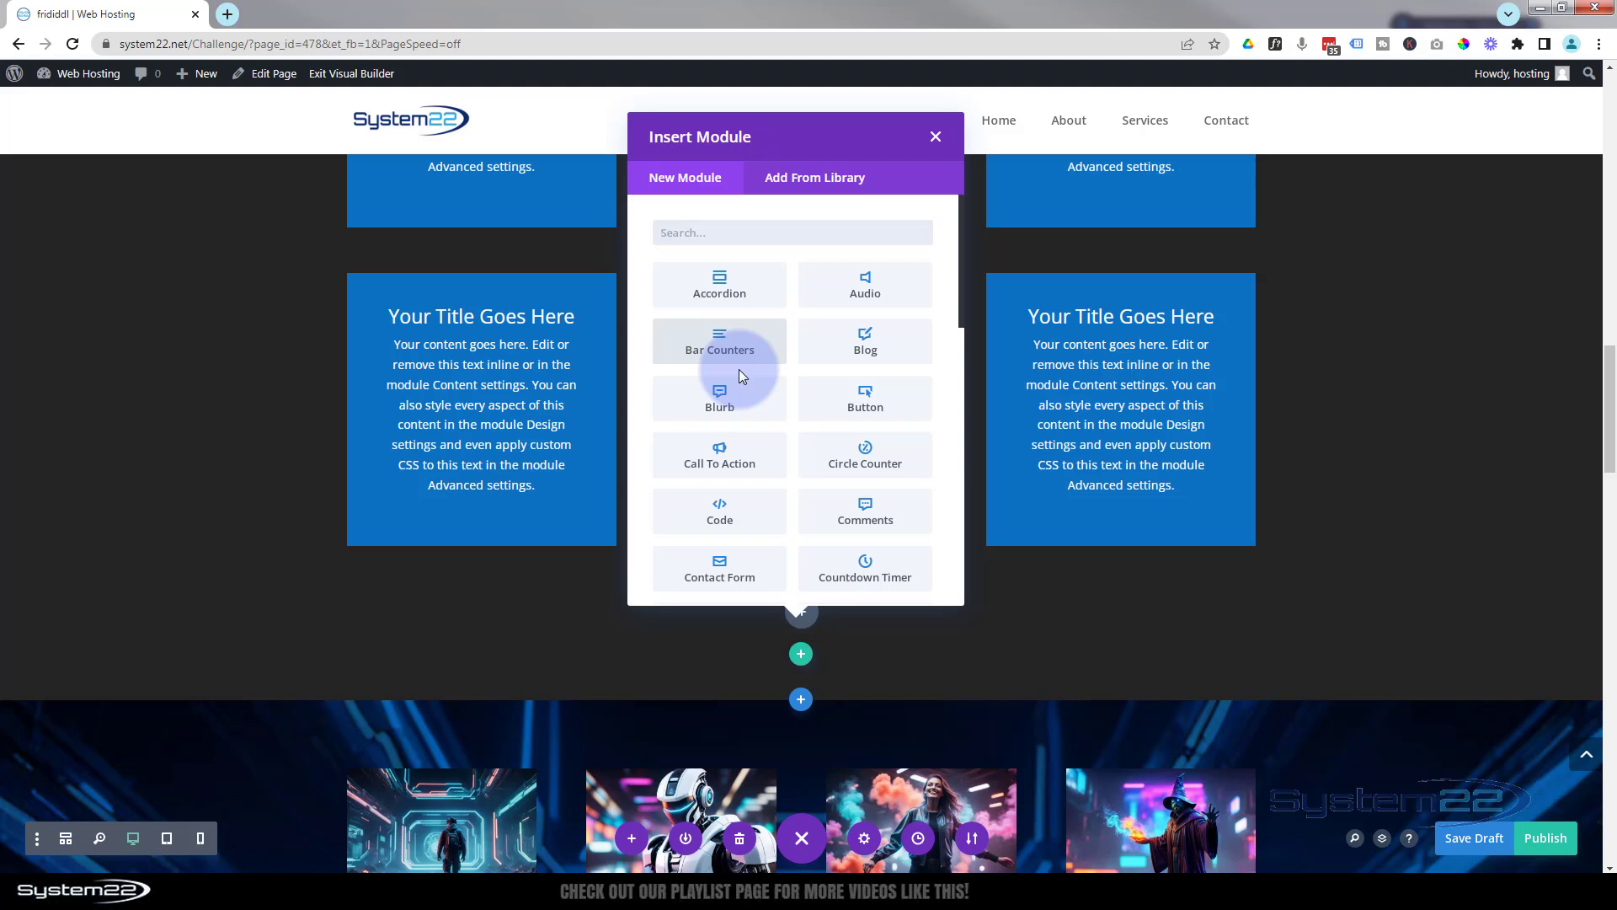
{"action": "scroll", "coordinate": [740, 376], "scroll_direction": "down", "scroll_amount": 5}
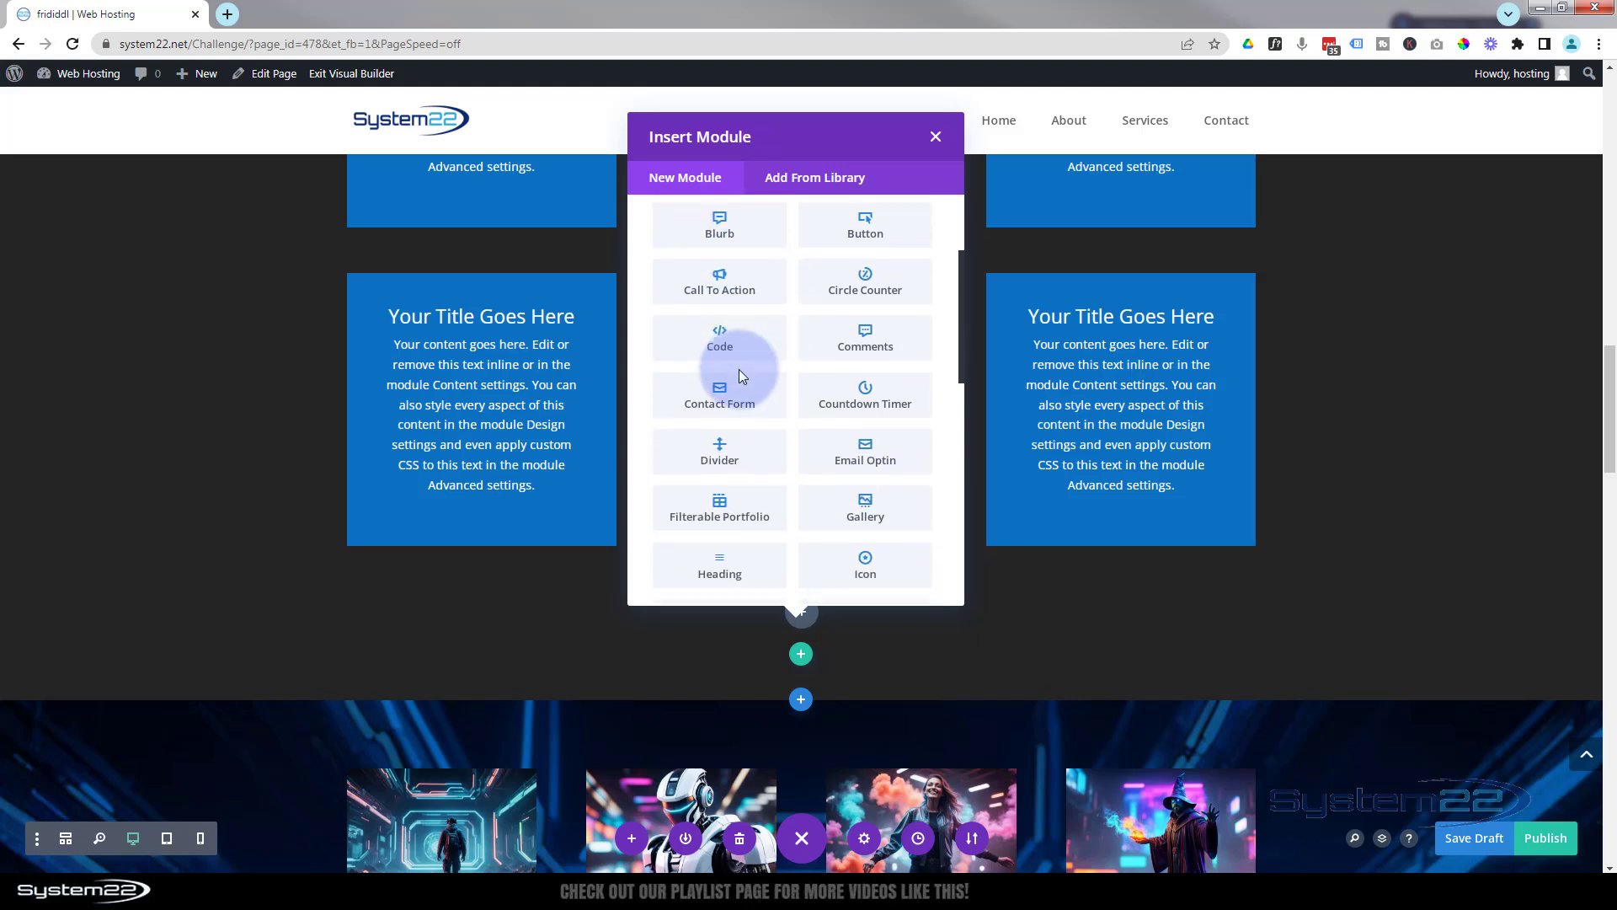
{"action": "scroll", "coordinate": [739, 369], "scroll_direction": "down", "scroll_amount": 6}
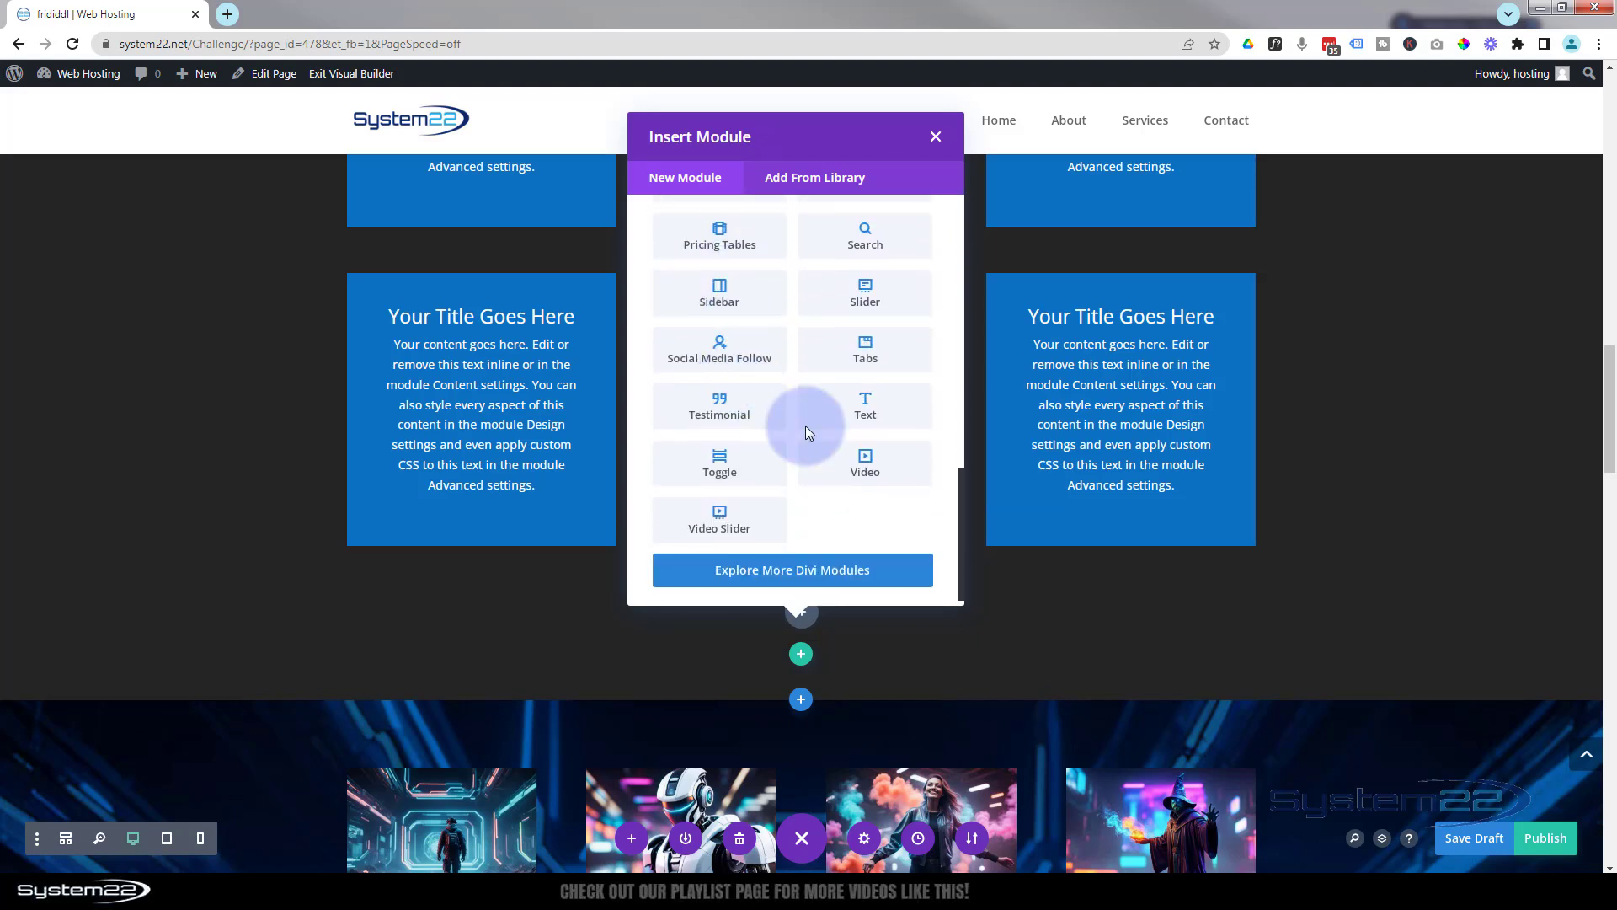
{"action": "left_click", "coordinate": [876, 409]}
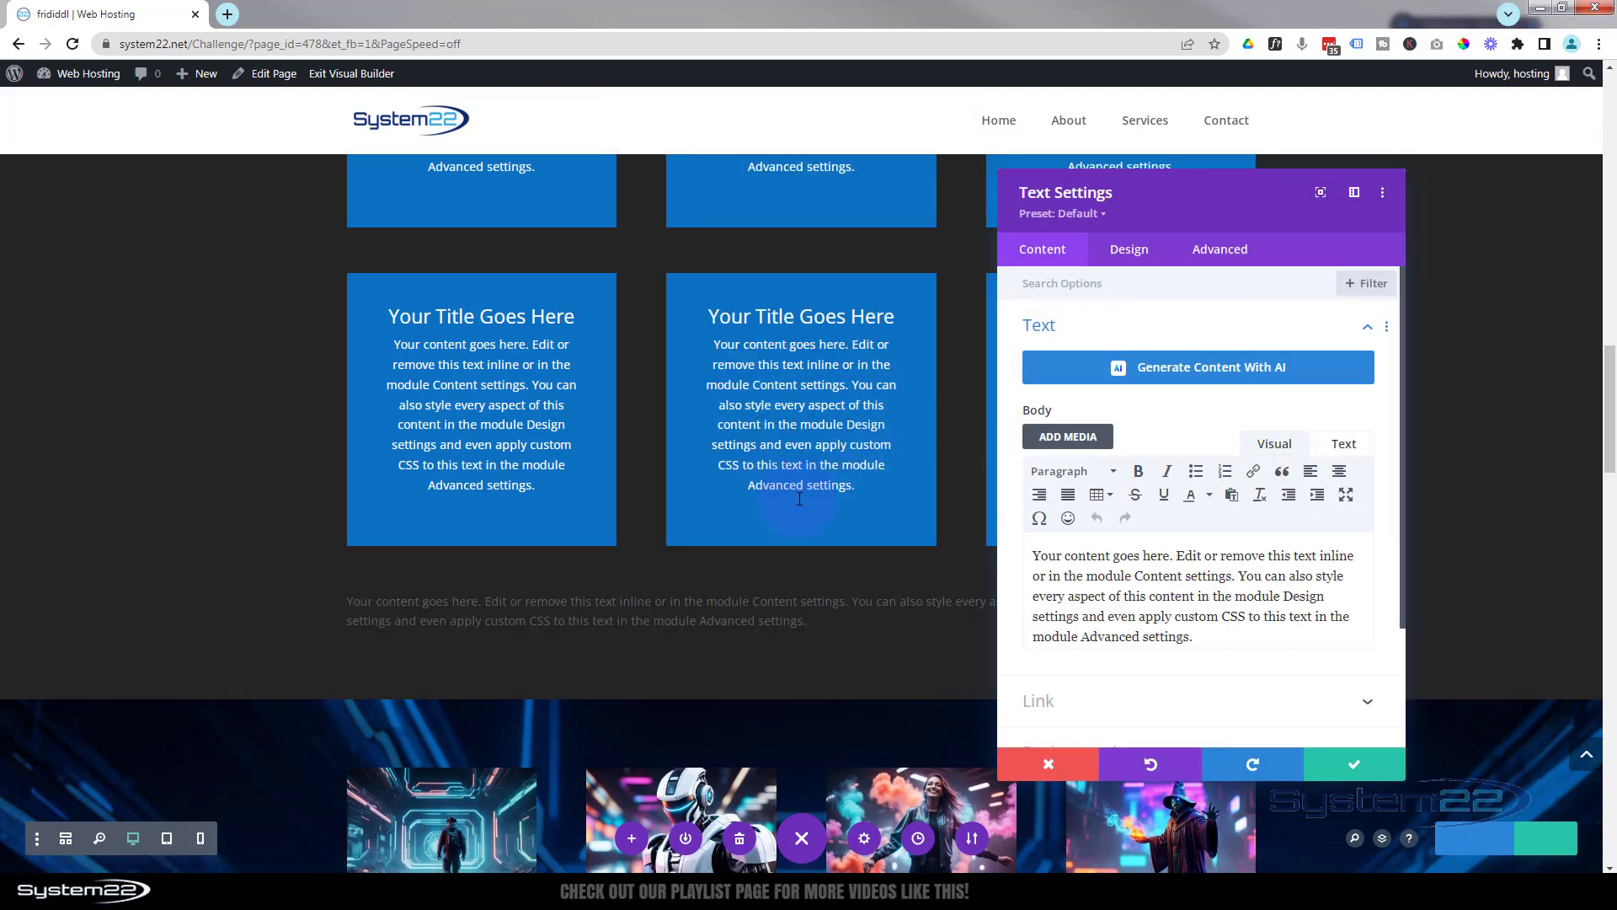
- Change the module text to 'Section 1', link it to #section1, and give it a black background
{"action": "left_click_drag", "start_coordinate": [1208, 642], "coordinate": [1009, 555]}
{"action": "key", "text": "BackSpace"}
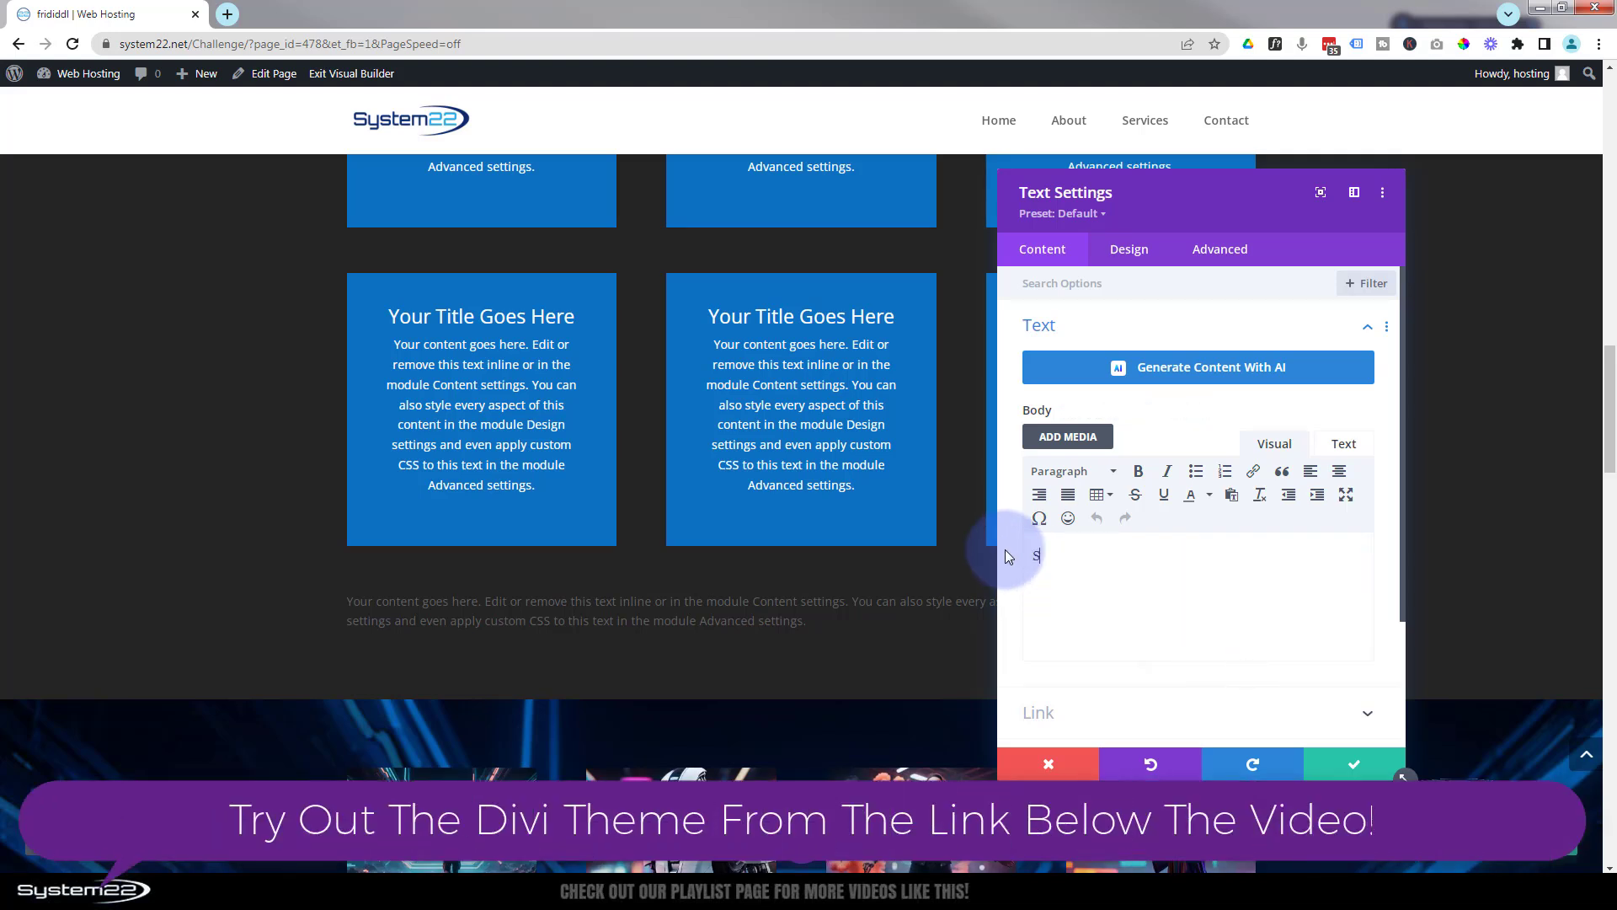
{"action": "type", "text": "Section 1"}
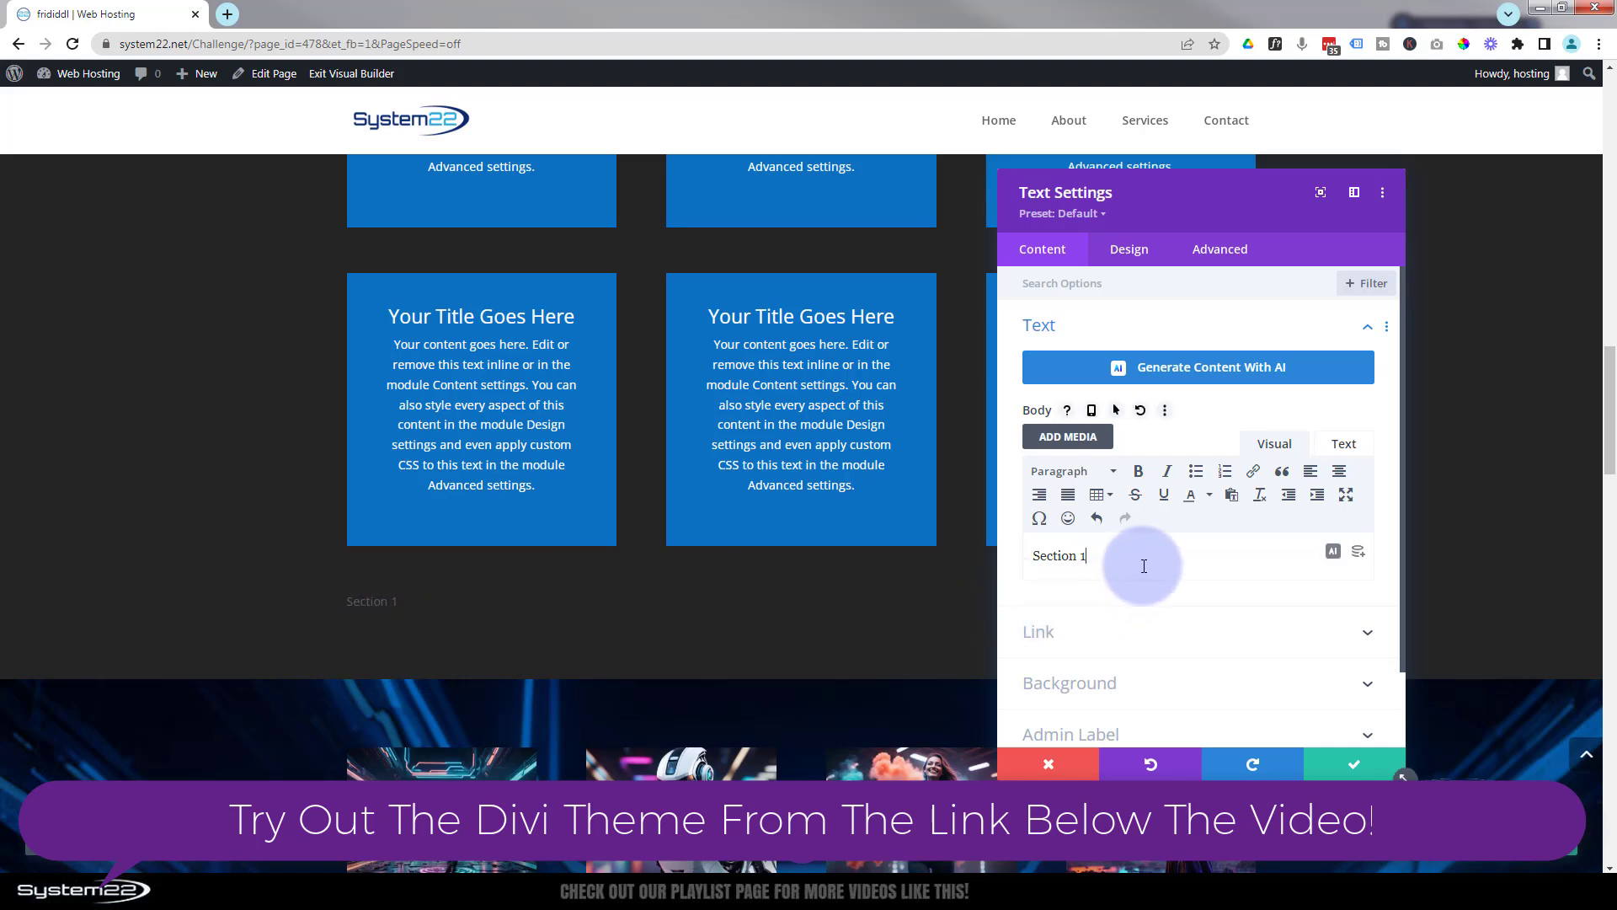
{"action": "scroll", "coordinate": [1139, 569], "scroll_direction": "down", "scroll_amount": 2}
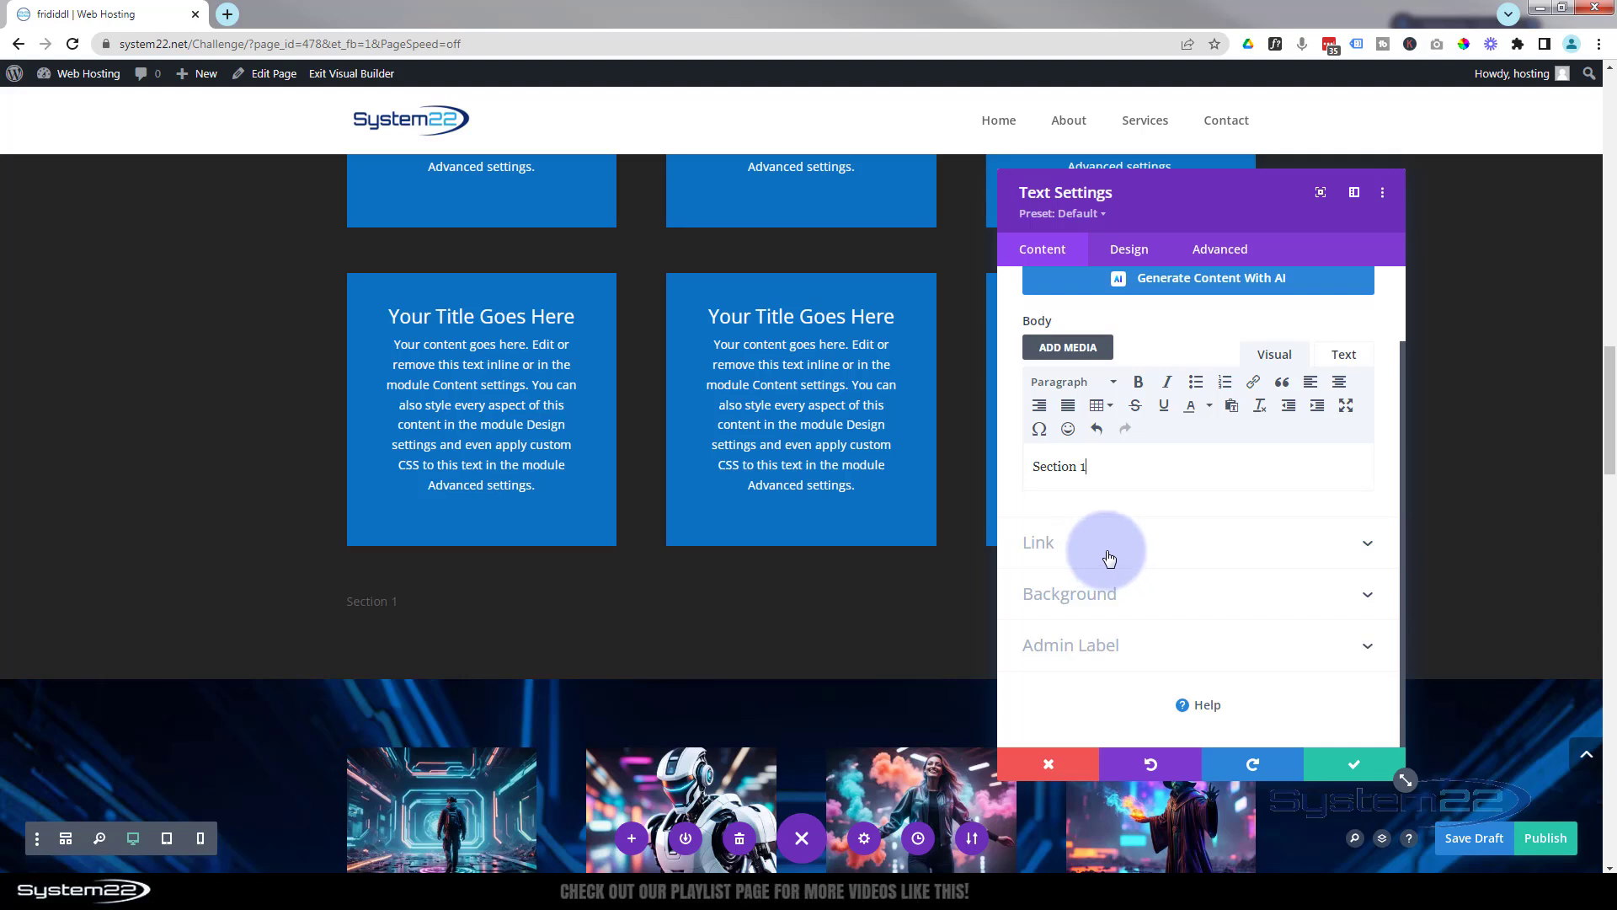
{"action": "left_click", "coordinate": [1107, 554]}
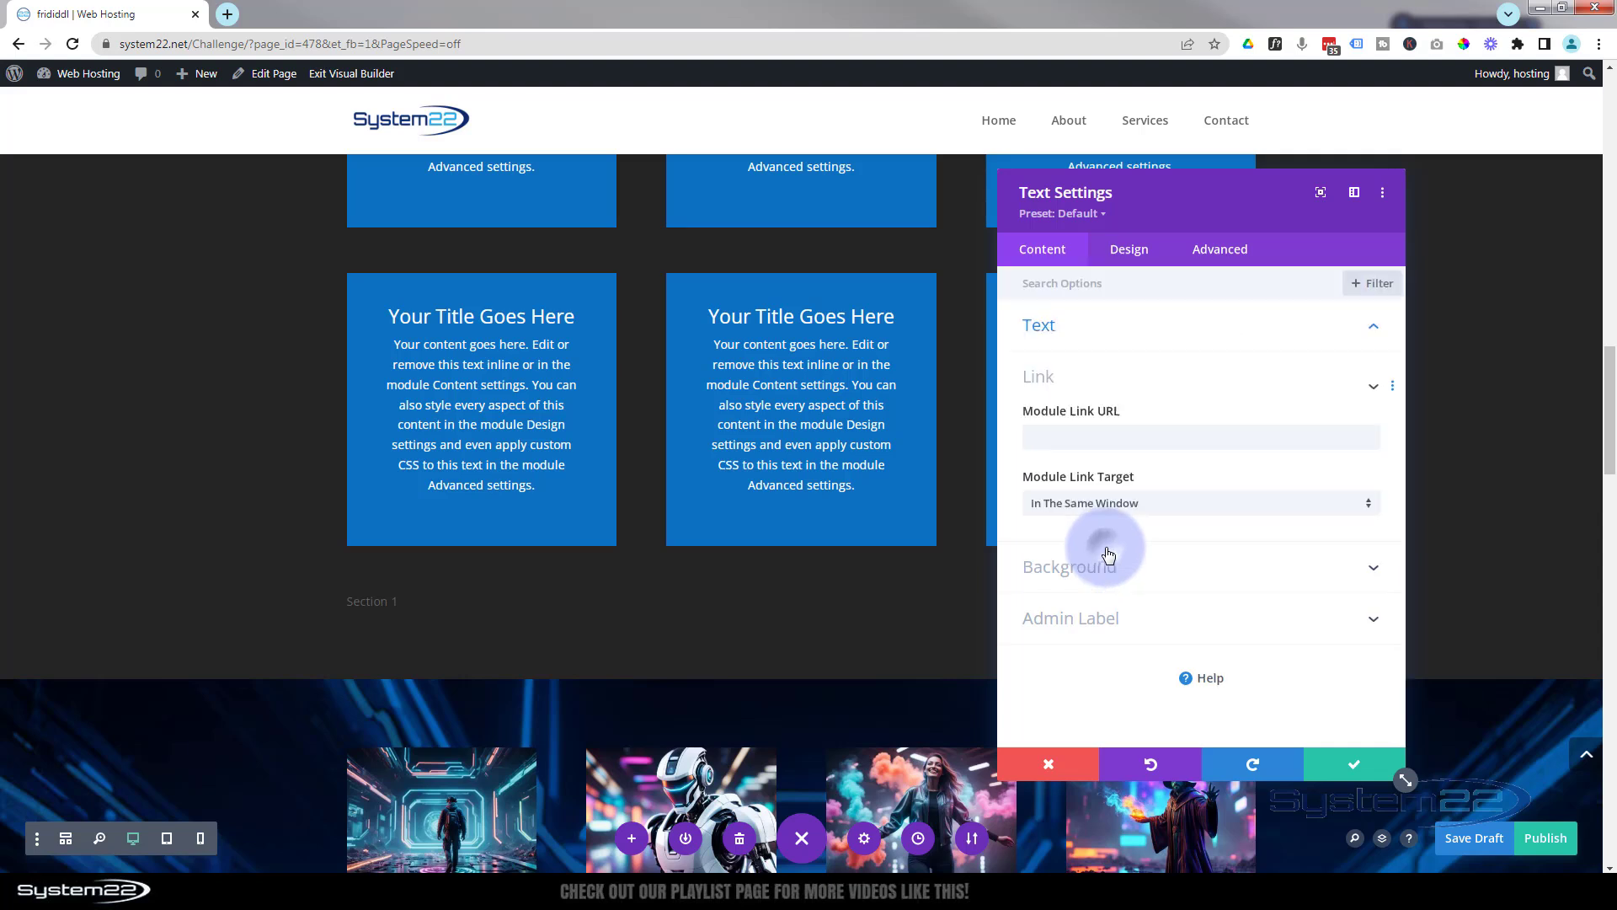
{"action": "left_click", "coordinate": [1041, 444]}
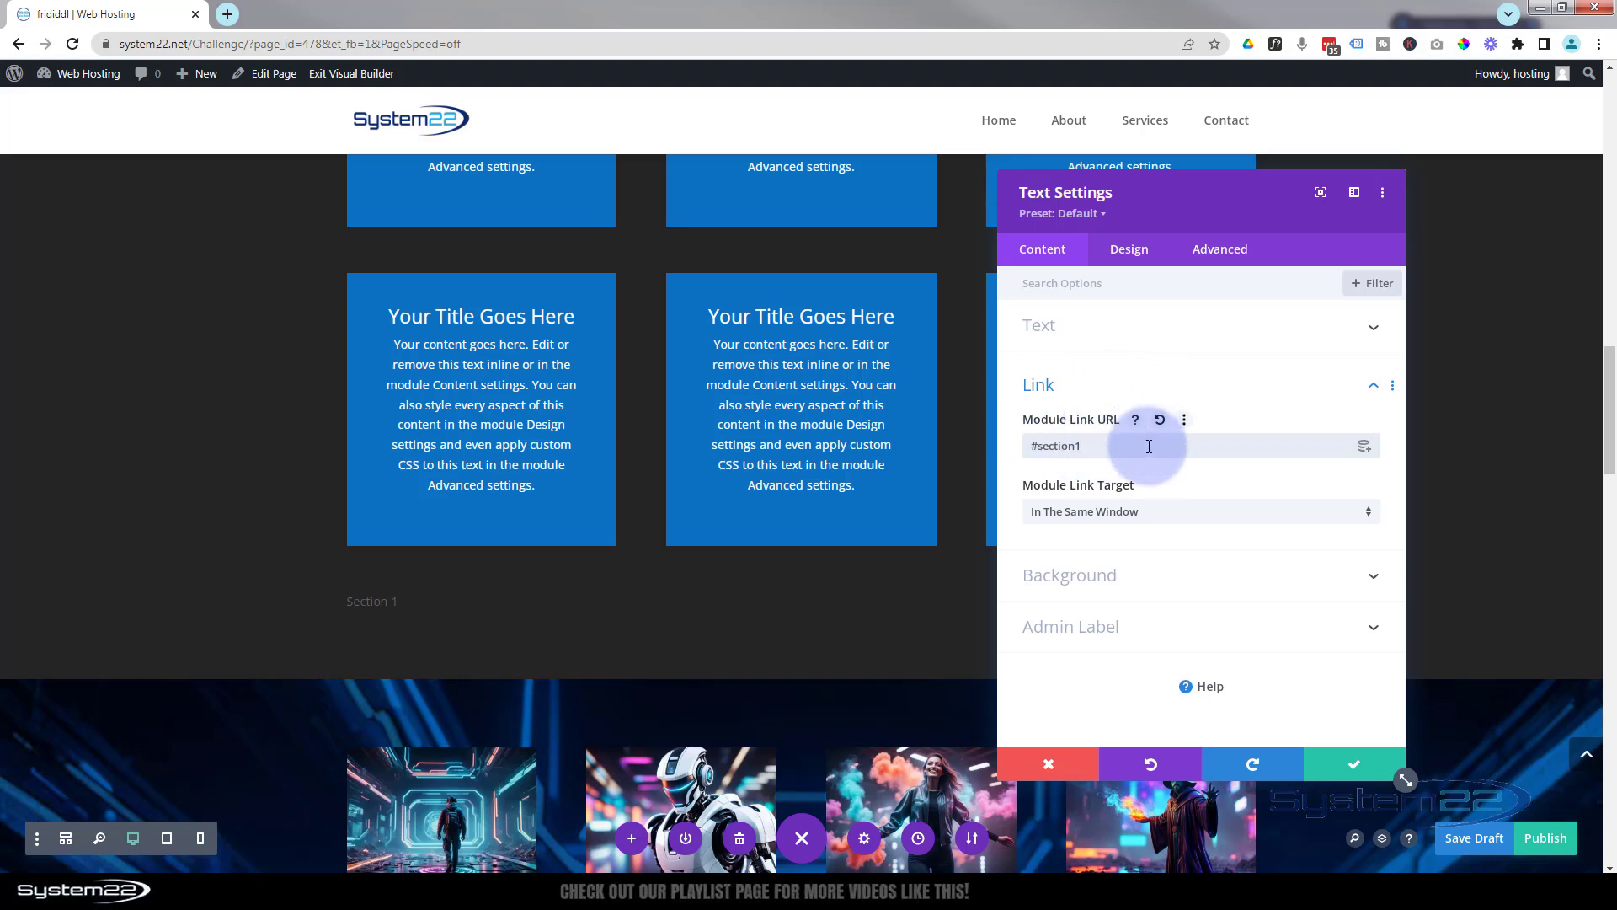
{"action": "left_click", "coordinate": [1147, 577]}
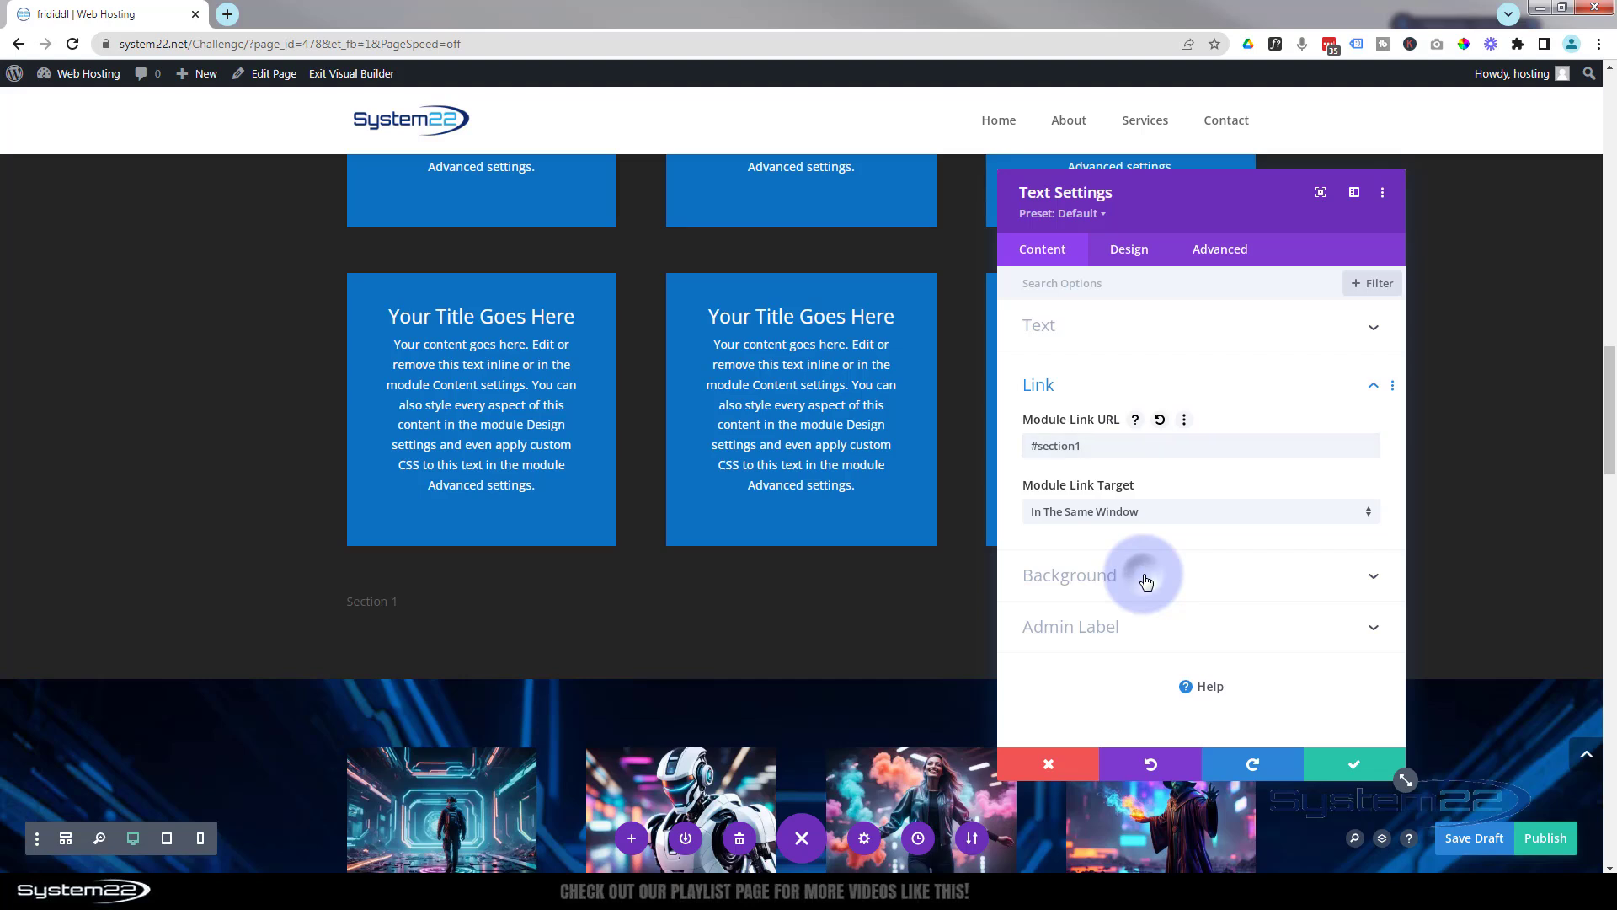
{"action": "left_click", "coordinate": [1084, 581]}
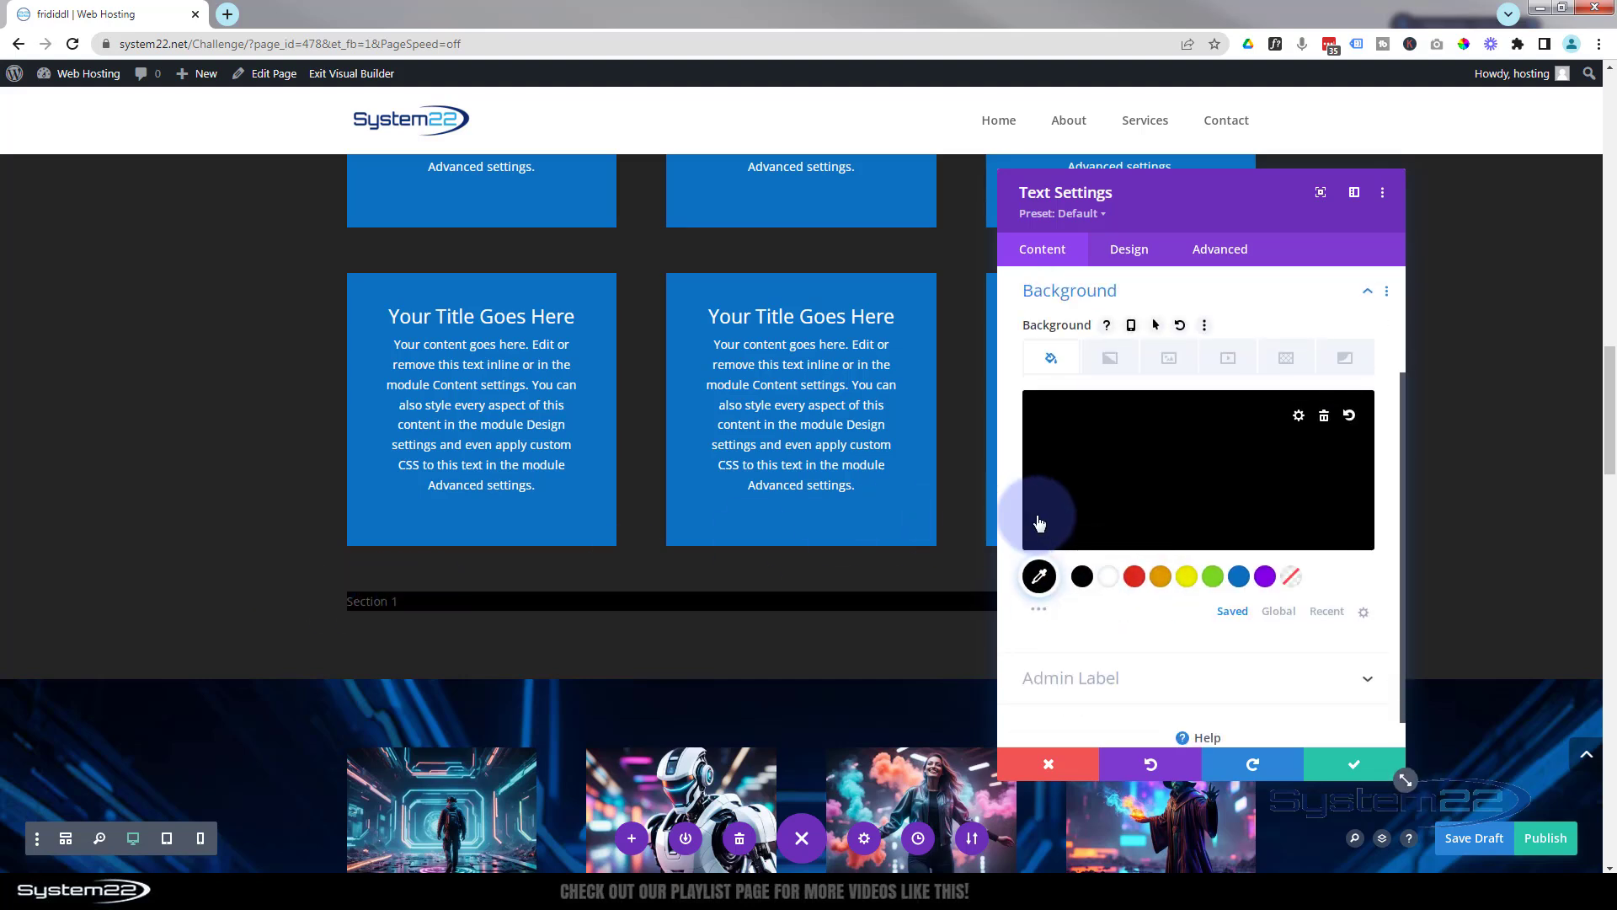
- Set the module's hover background colour to dark grey #242424
{"action": "left_click", "coordinate": [1154, 327]}
{"action": "left_click", "coordinate": [1273, 371]}
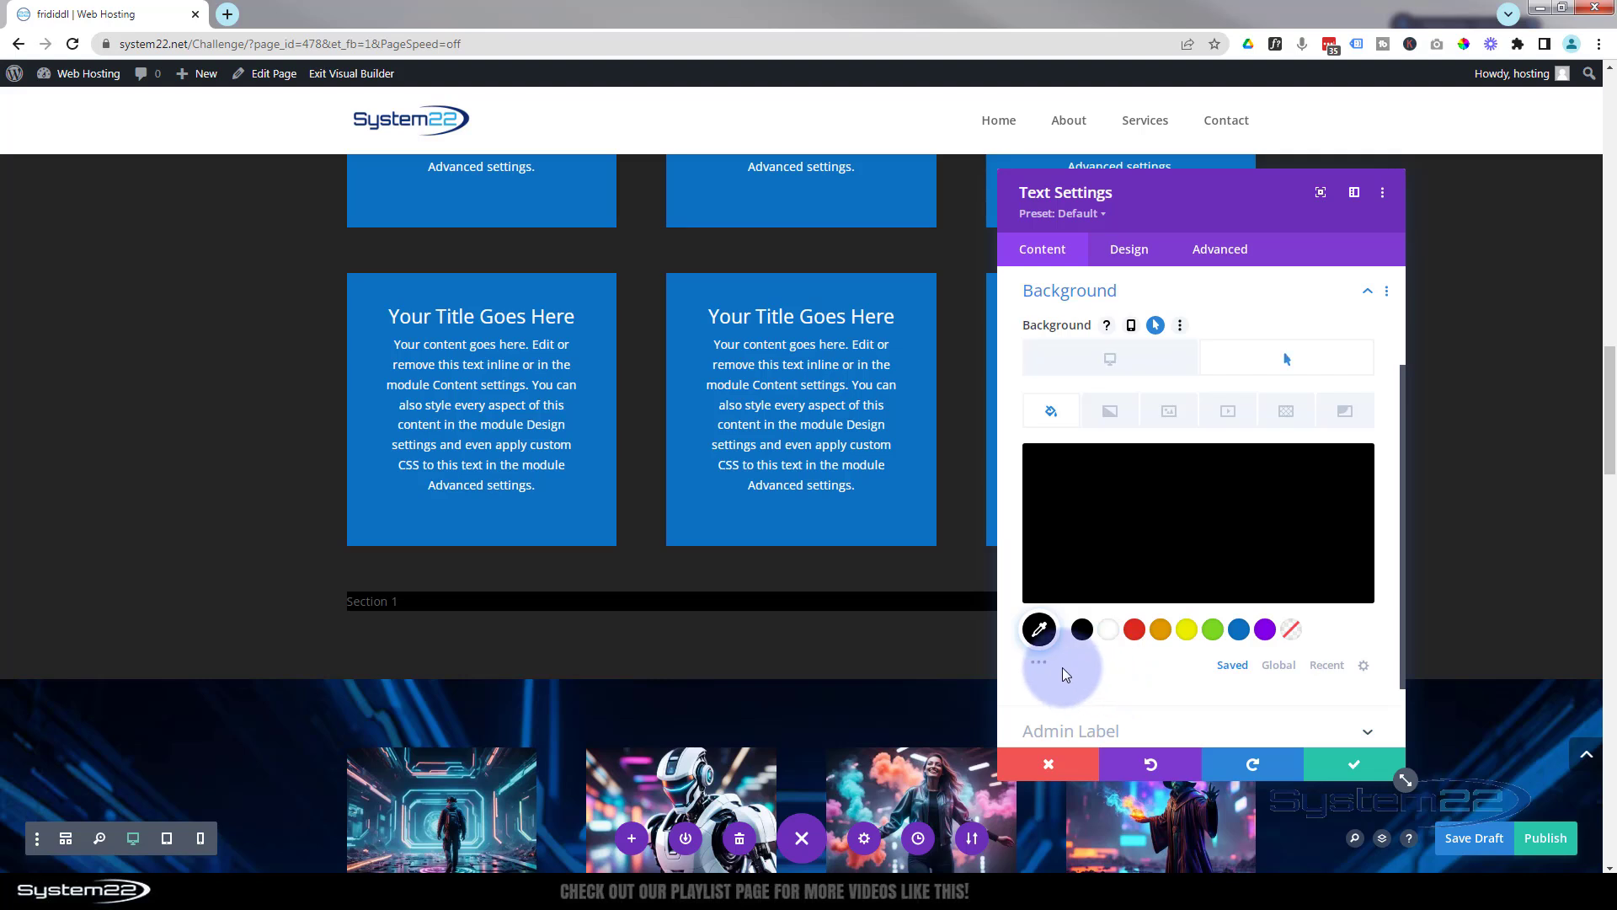
{"action": "left_click", "coordinate": [1039, 665]}
{"action": "left_click", "coordinate": [1039, 662]}
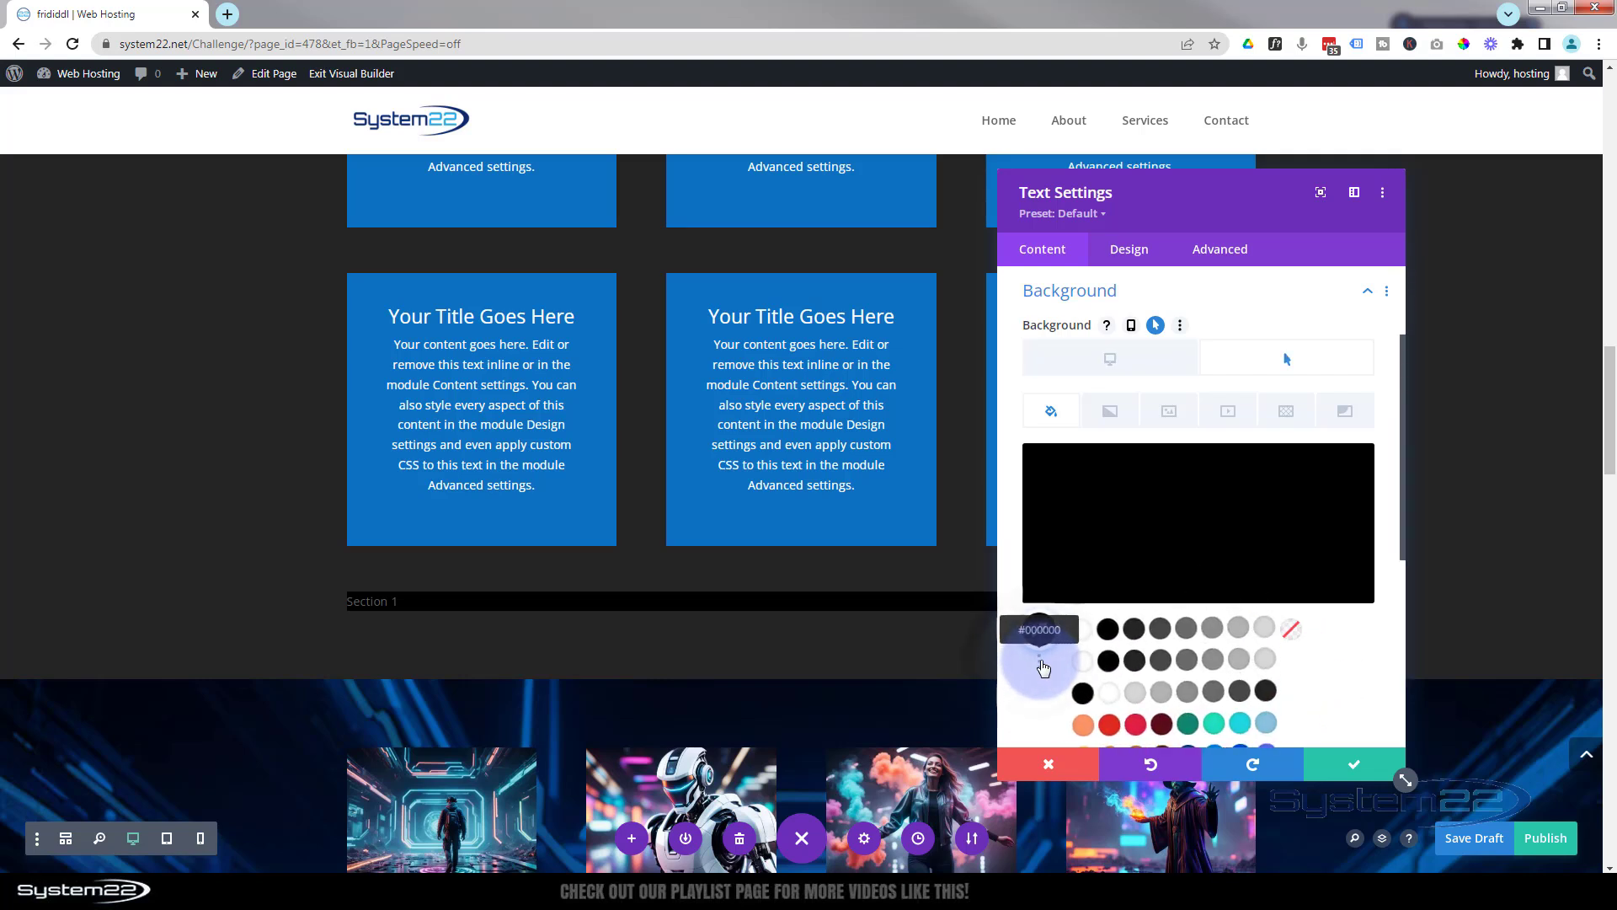
{"action": "left_click", "coordinate": [1135, 664]}
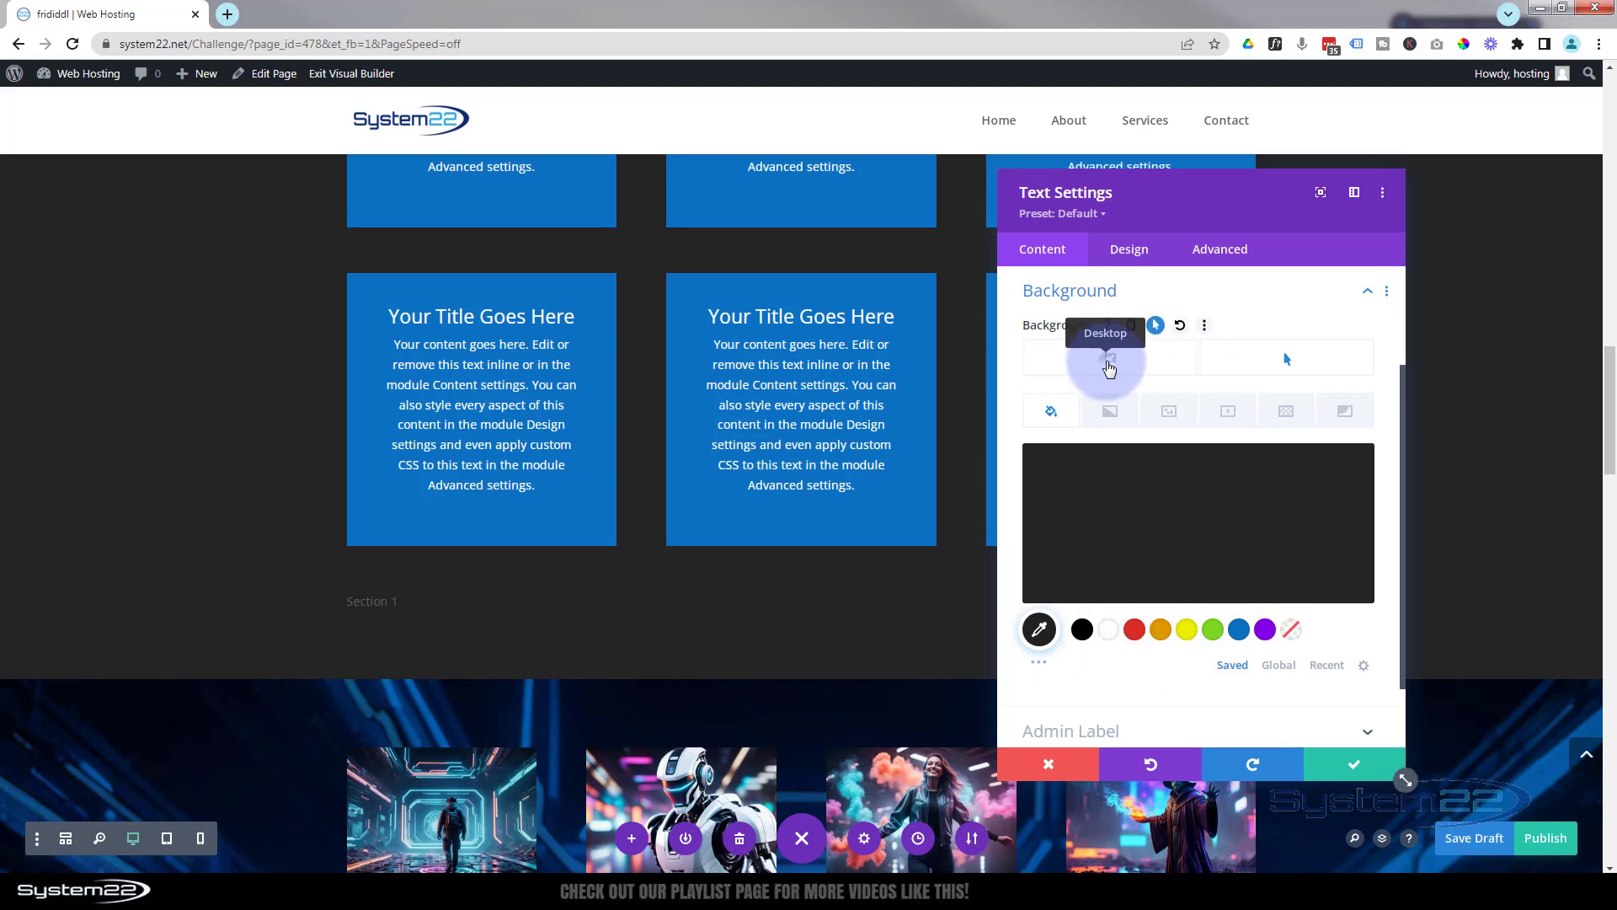
{"action": "left_click", "coordinate": [1110, 368]}
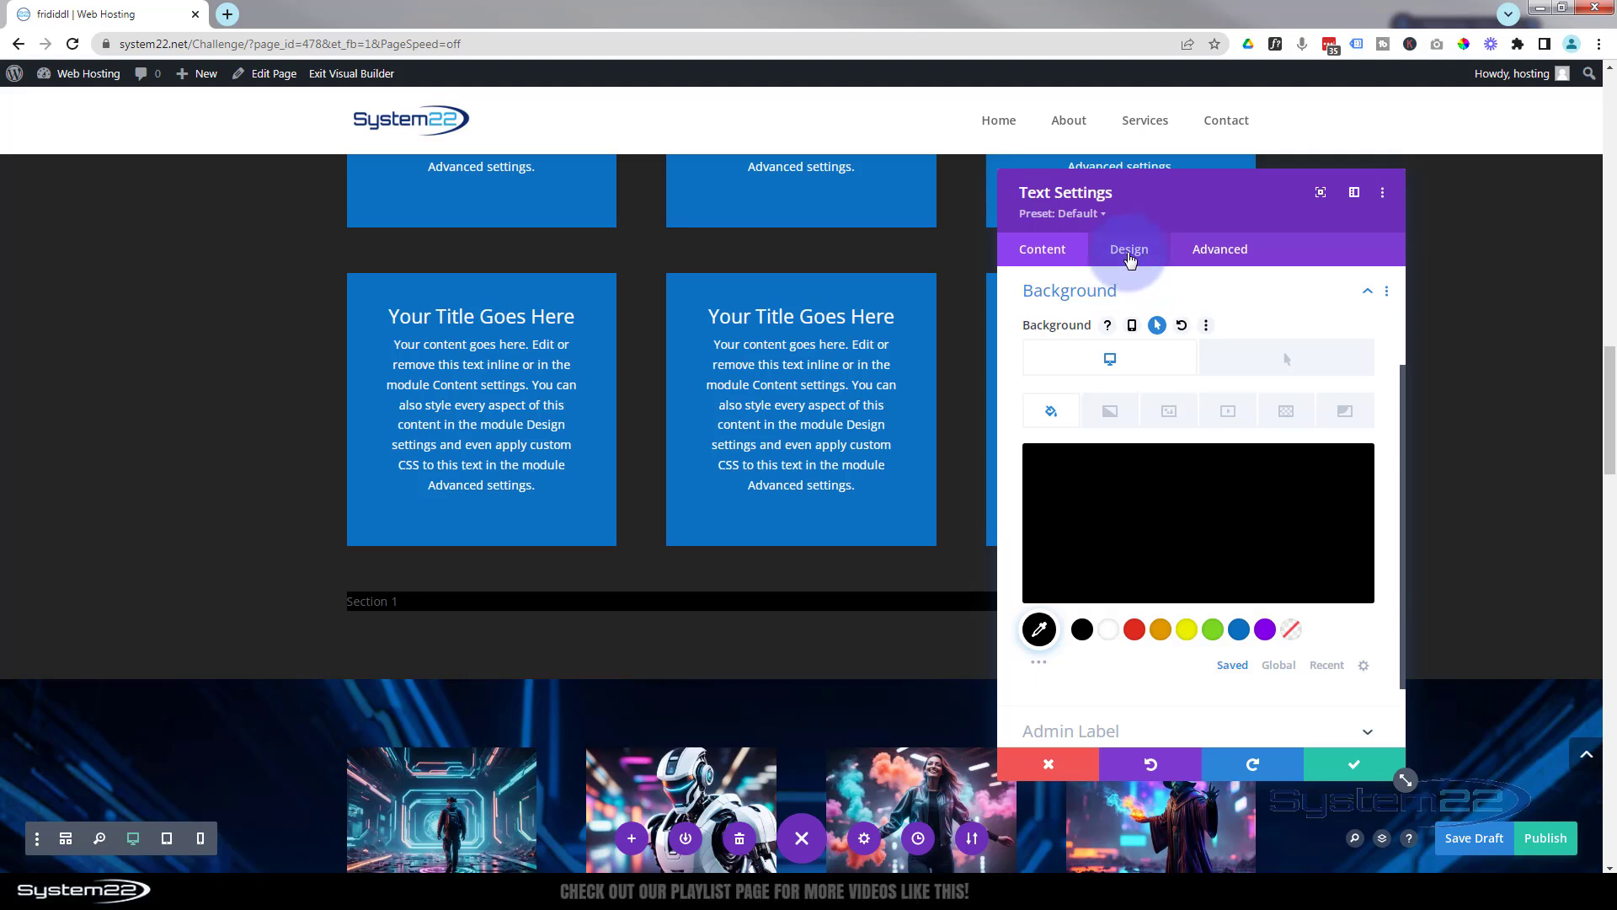
{"action": "left_click", "coordinate": [1130, 251]}
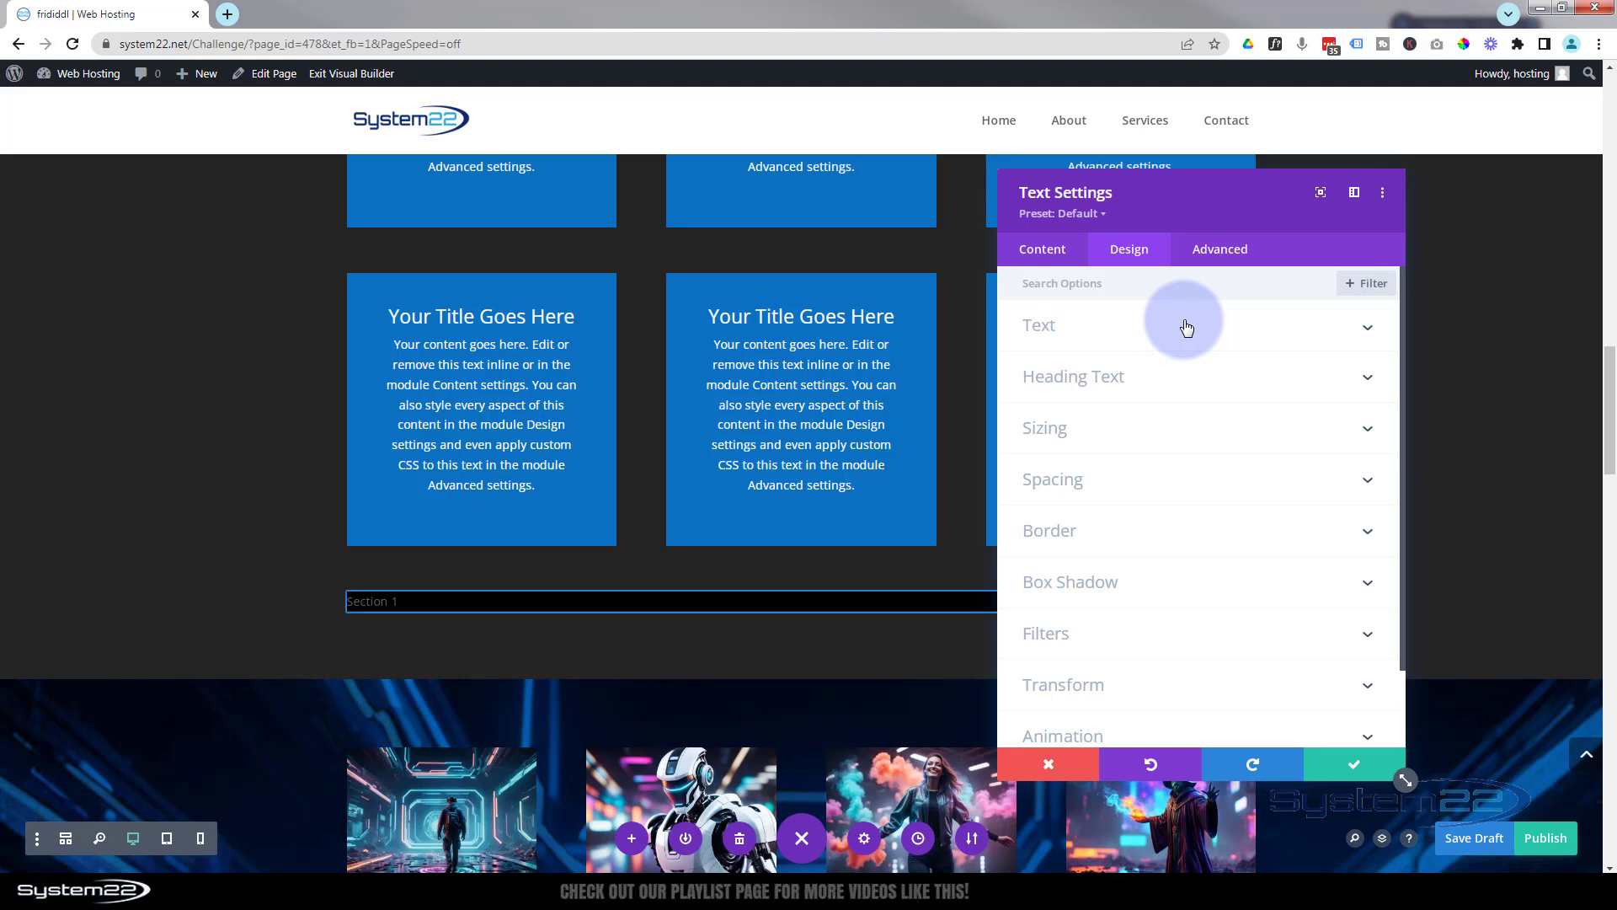
- Give the module 10px linked top and bottom padding and 30px left padding
{"action": "left_click", "coordinate": [1141, 479]}
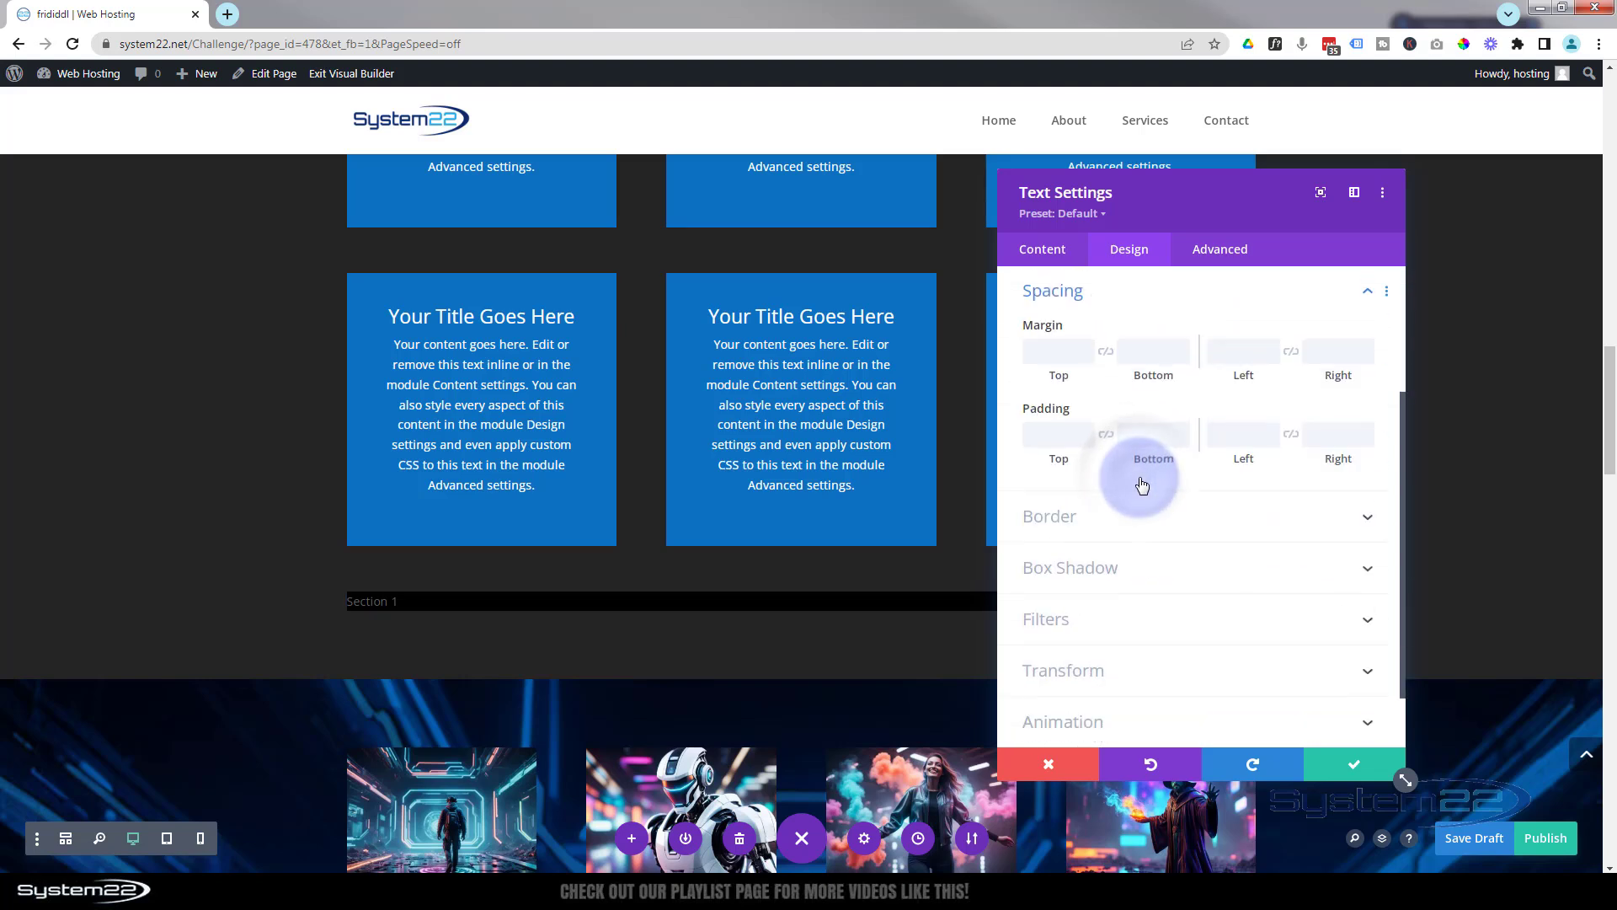
{"action": "left_click", "coordinate": [1053, 434]}
{"action": "left_click", "coordinate": [1091, 352]}
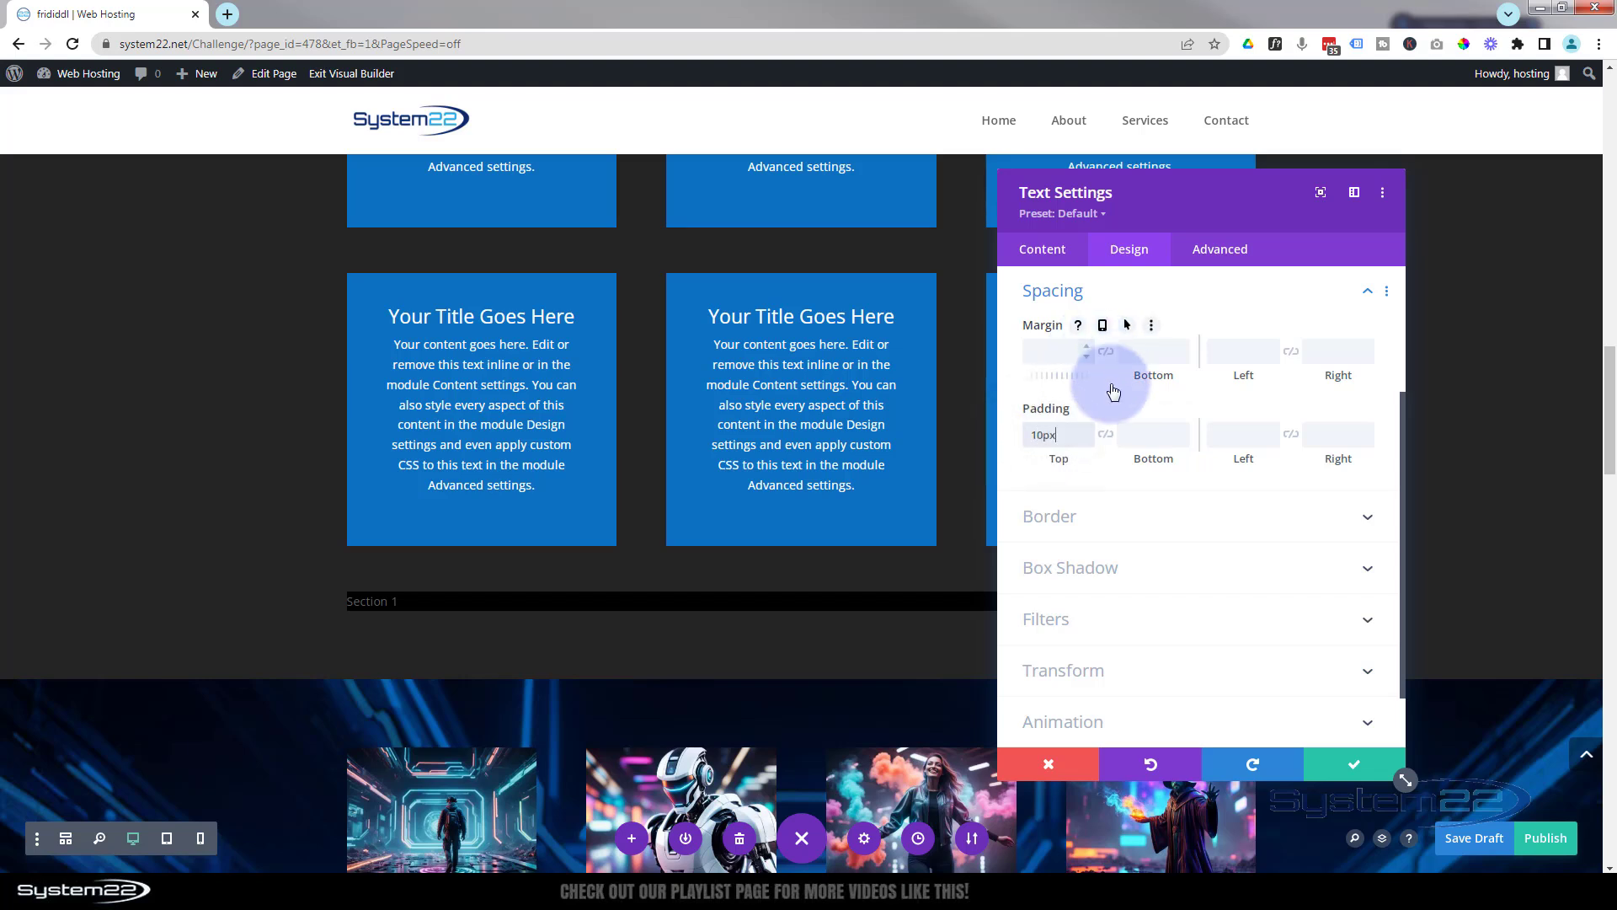
{"action": "left_click", "coordinate": [1106, 436]}
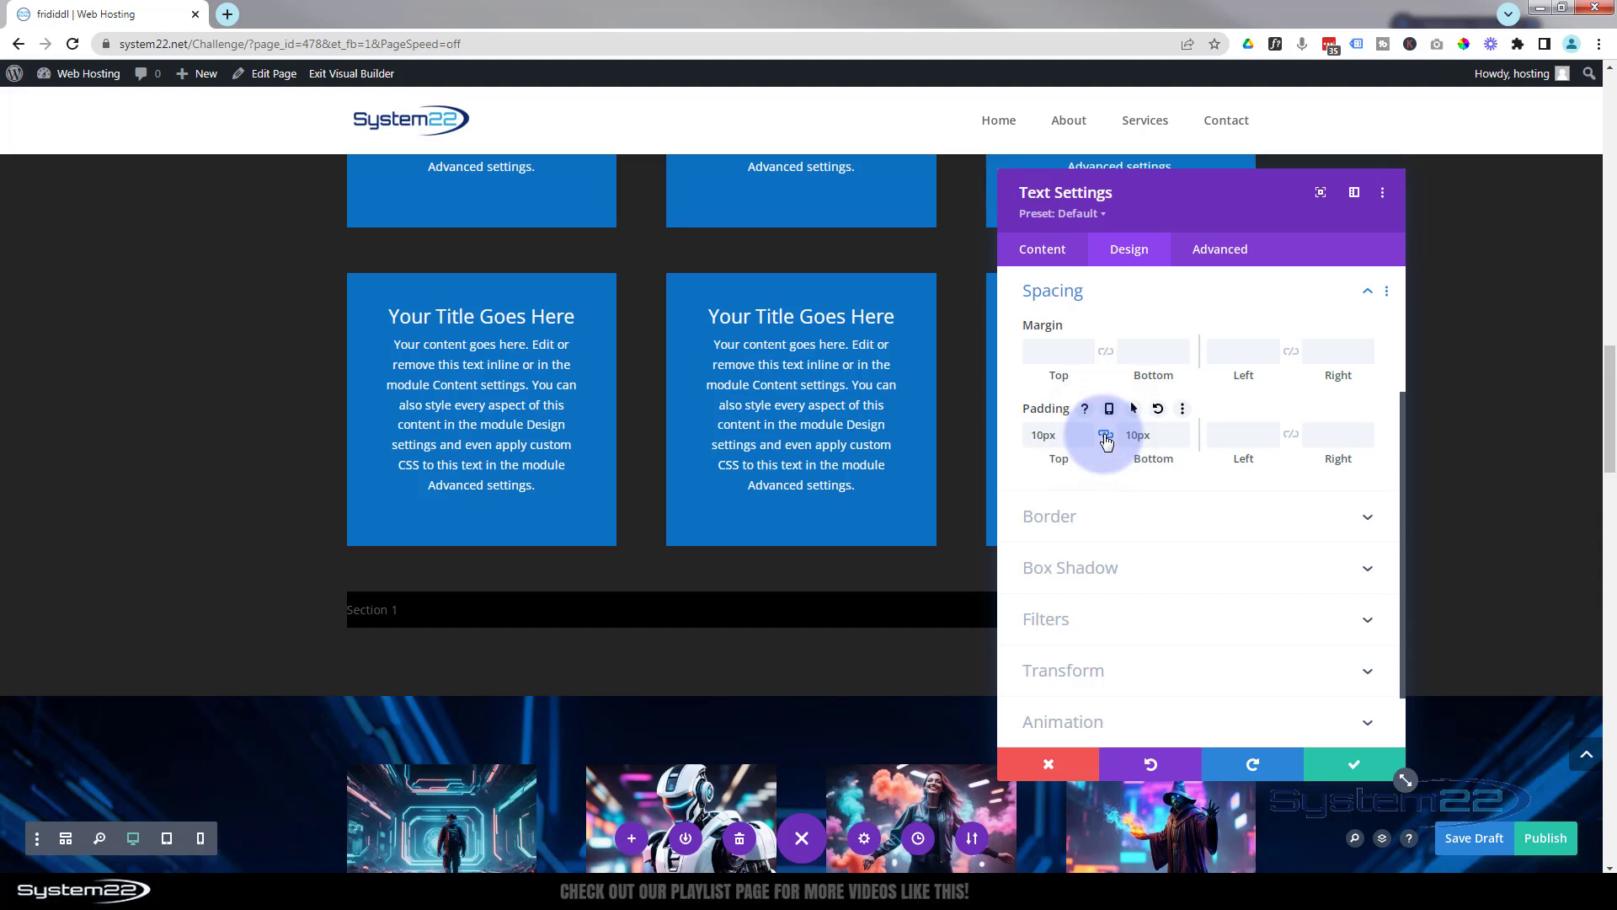
{"action": "left_click", "coordinate": [1230, 433]}
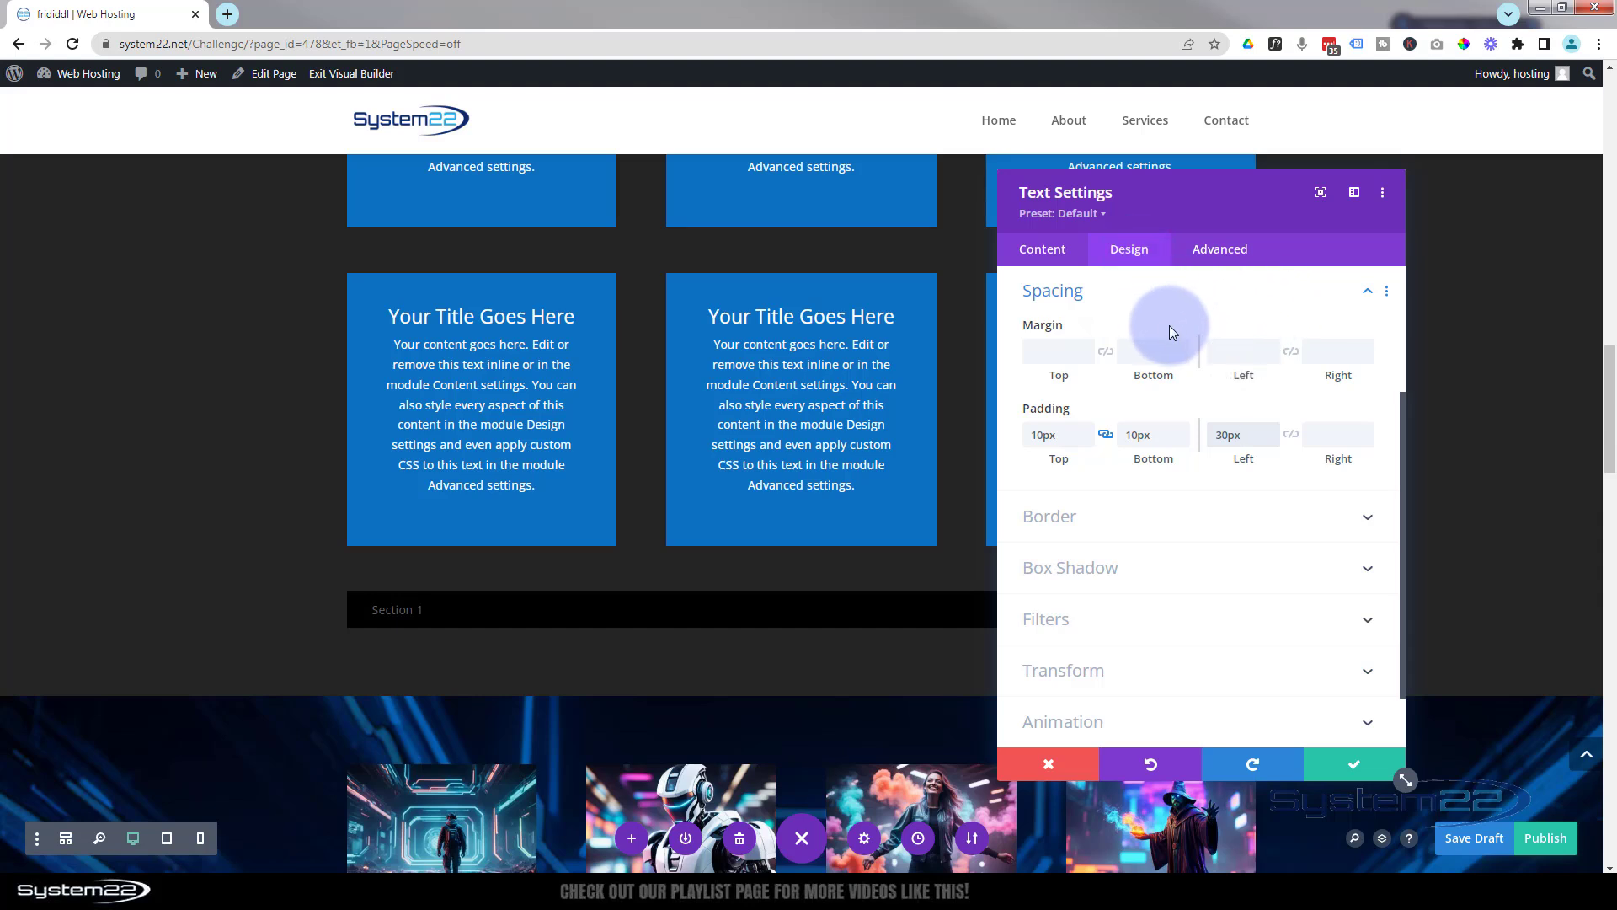
{"action": "scroll", "coordinate": [1166, 330], "scroll_direction": "up", "scroll_amount": 3}
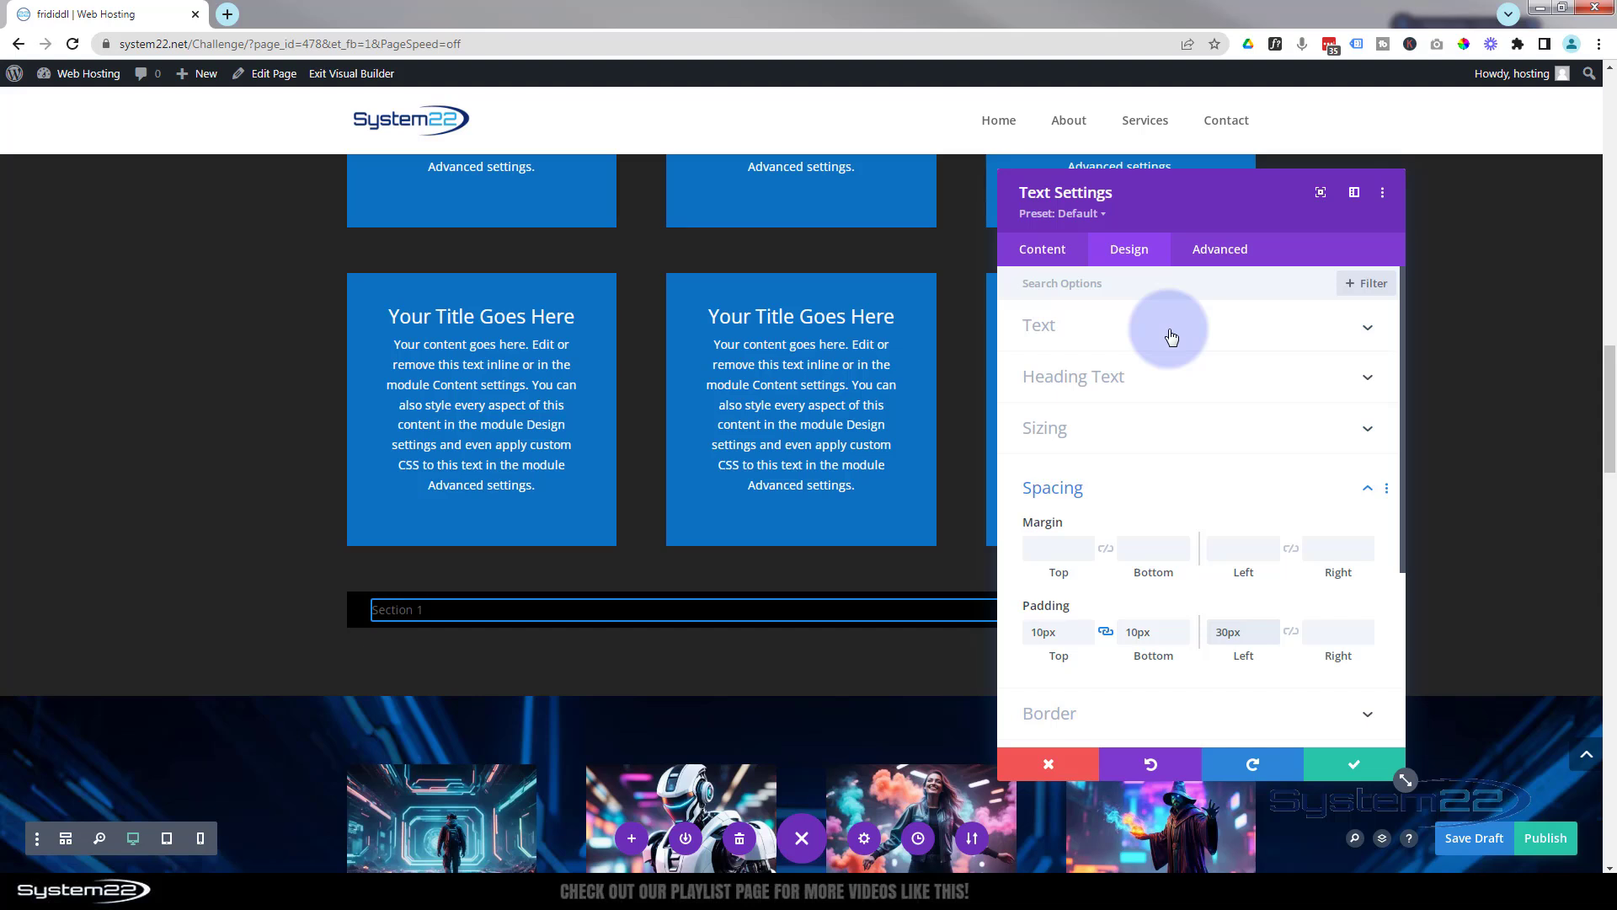
{"action": "left_click", "coordinate": [1161, 336]}
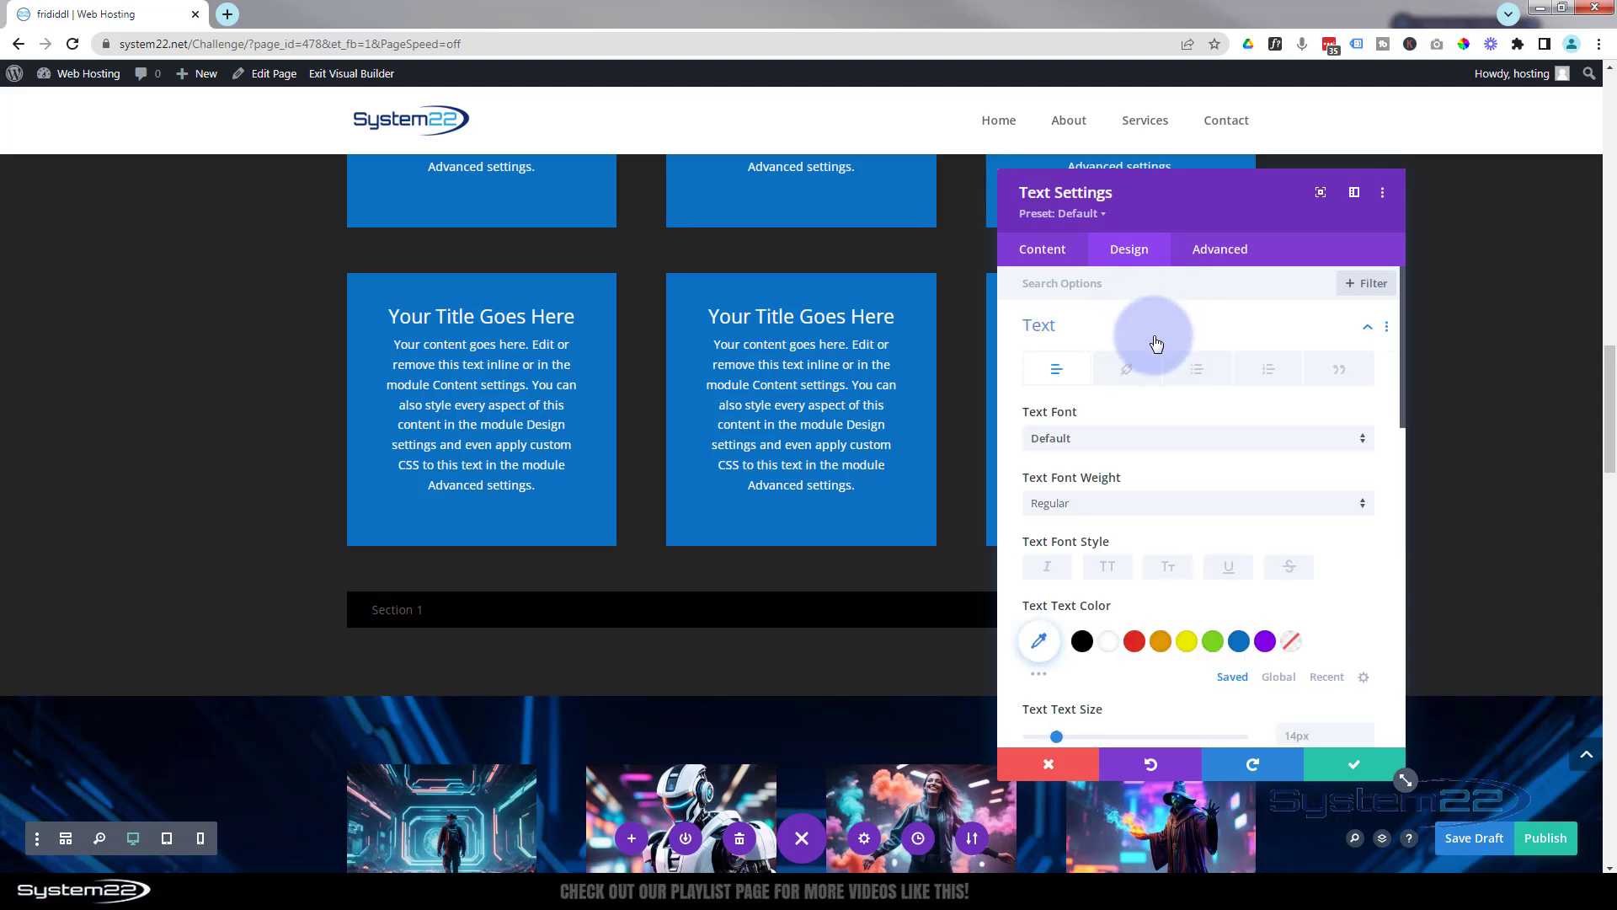
- Make the Section 1 text white, turning orange #e09900 on hover
{"action": "left_click", "coordinate": [1107, 643]}
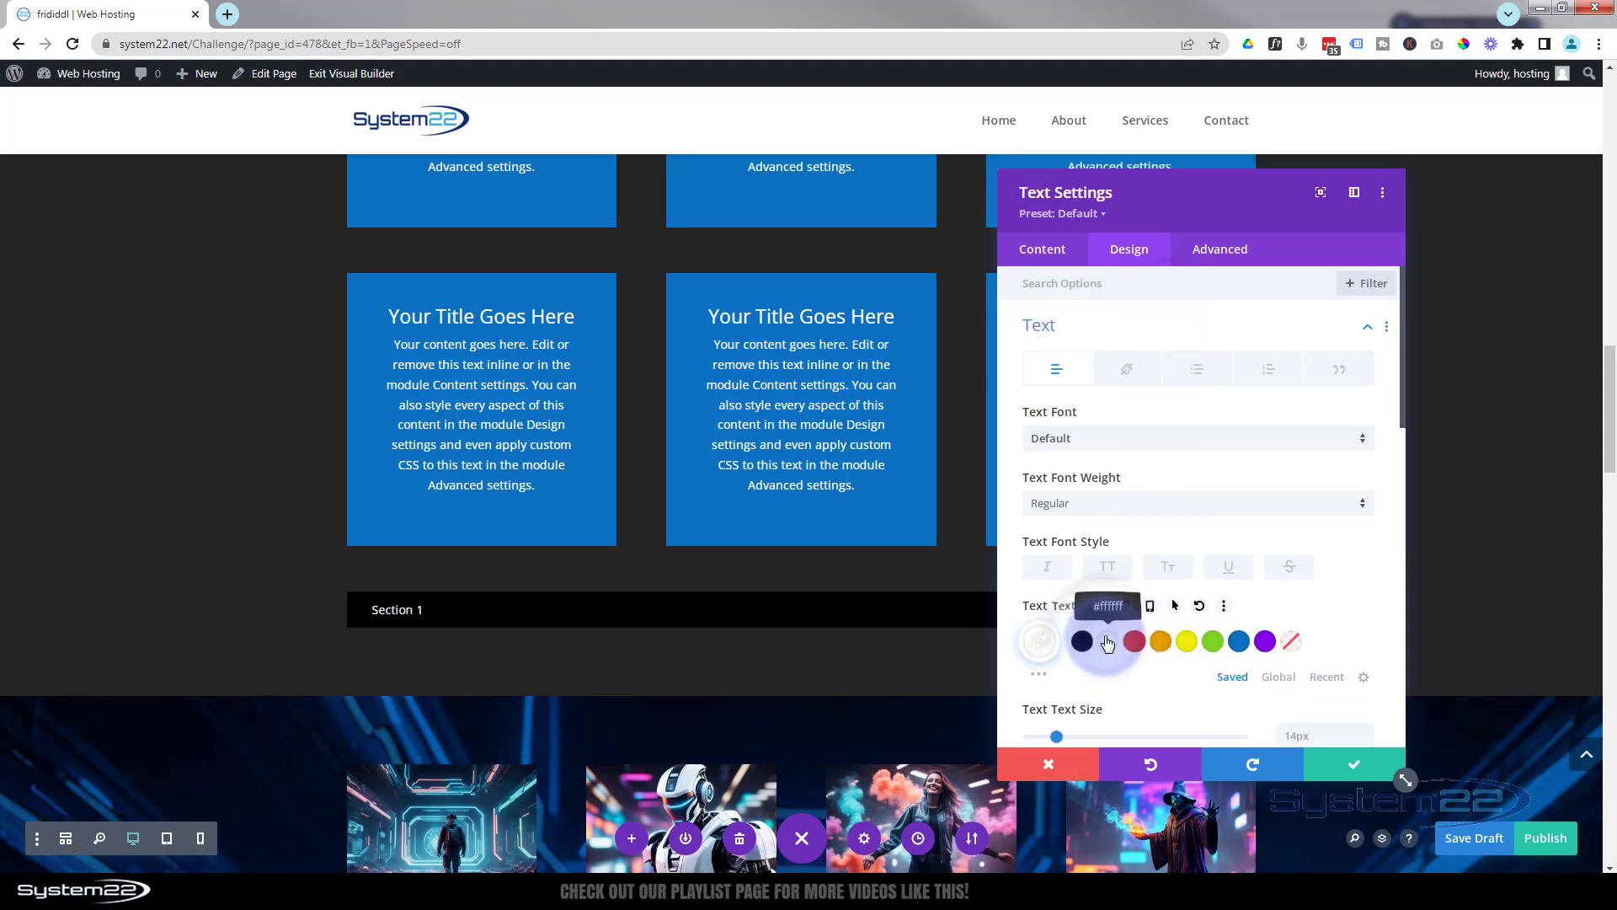
{"action": "left_click", "coordinate": [1068, 546]}
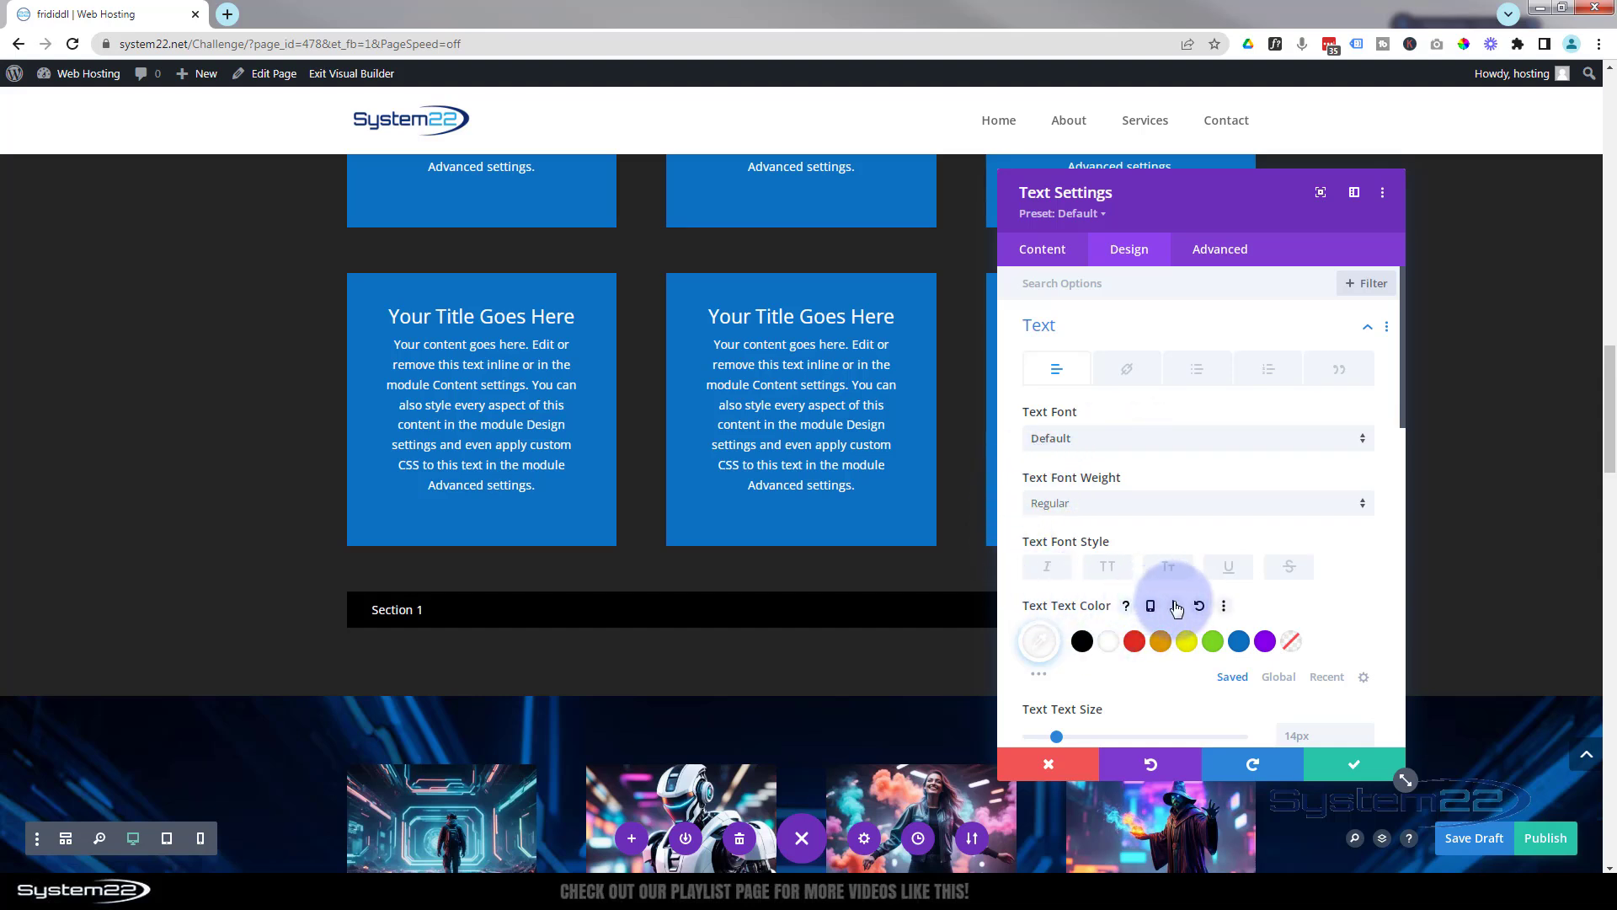
{"action": "left_click", "coordinate": [1177, 606]}
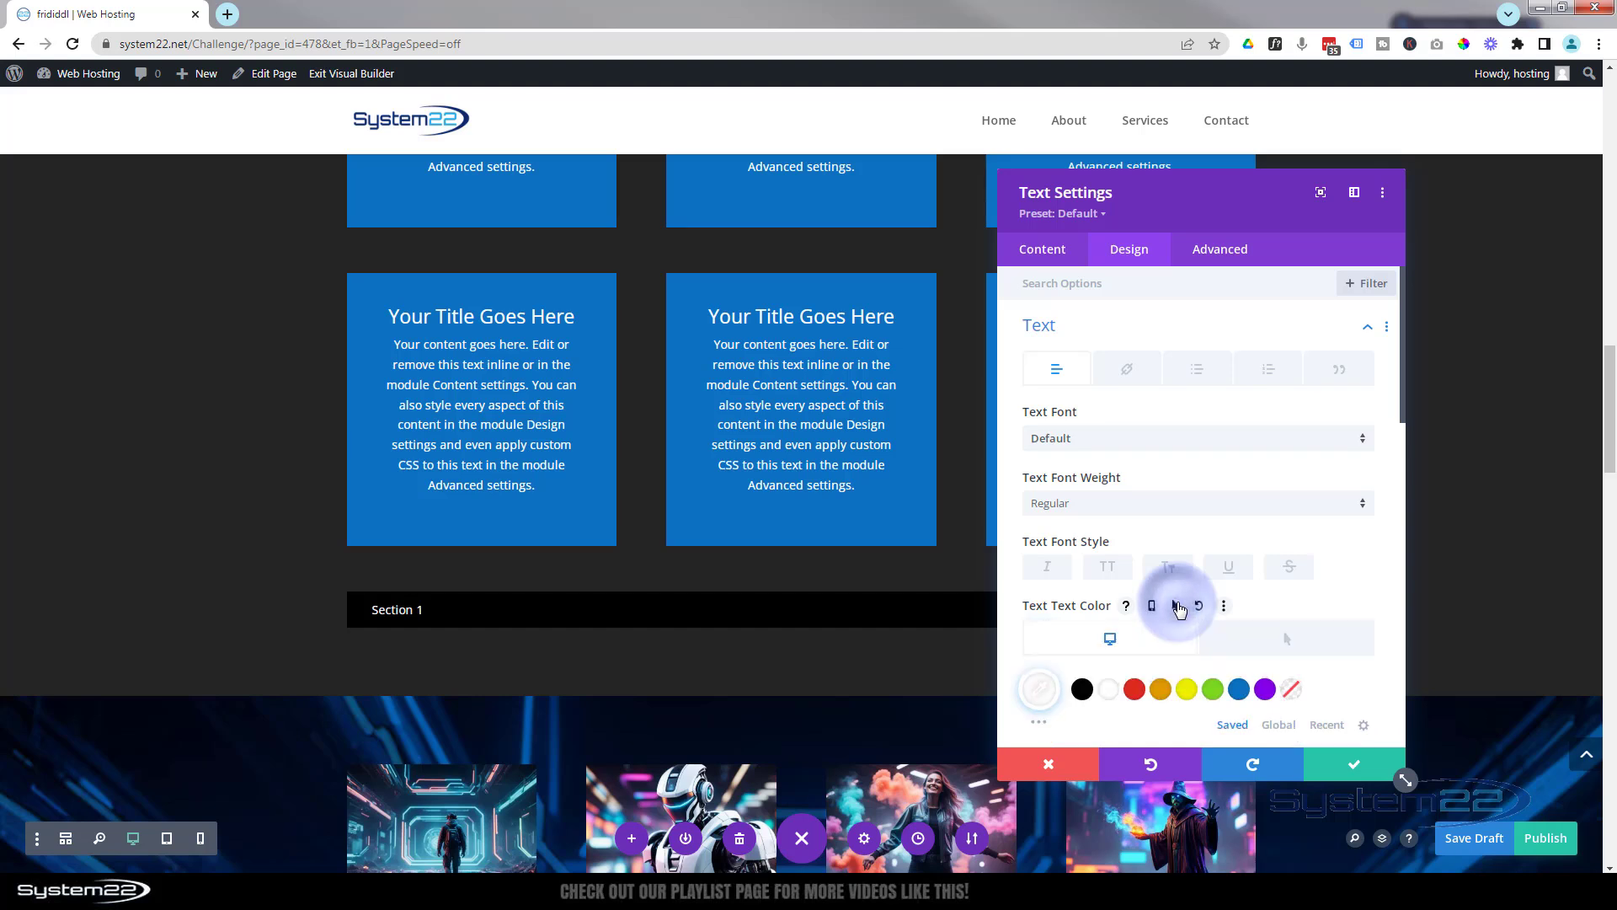
{"action": "left_click", "coordinate": [1297, 642]}
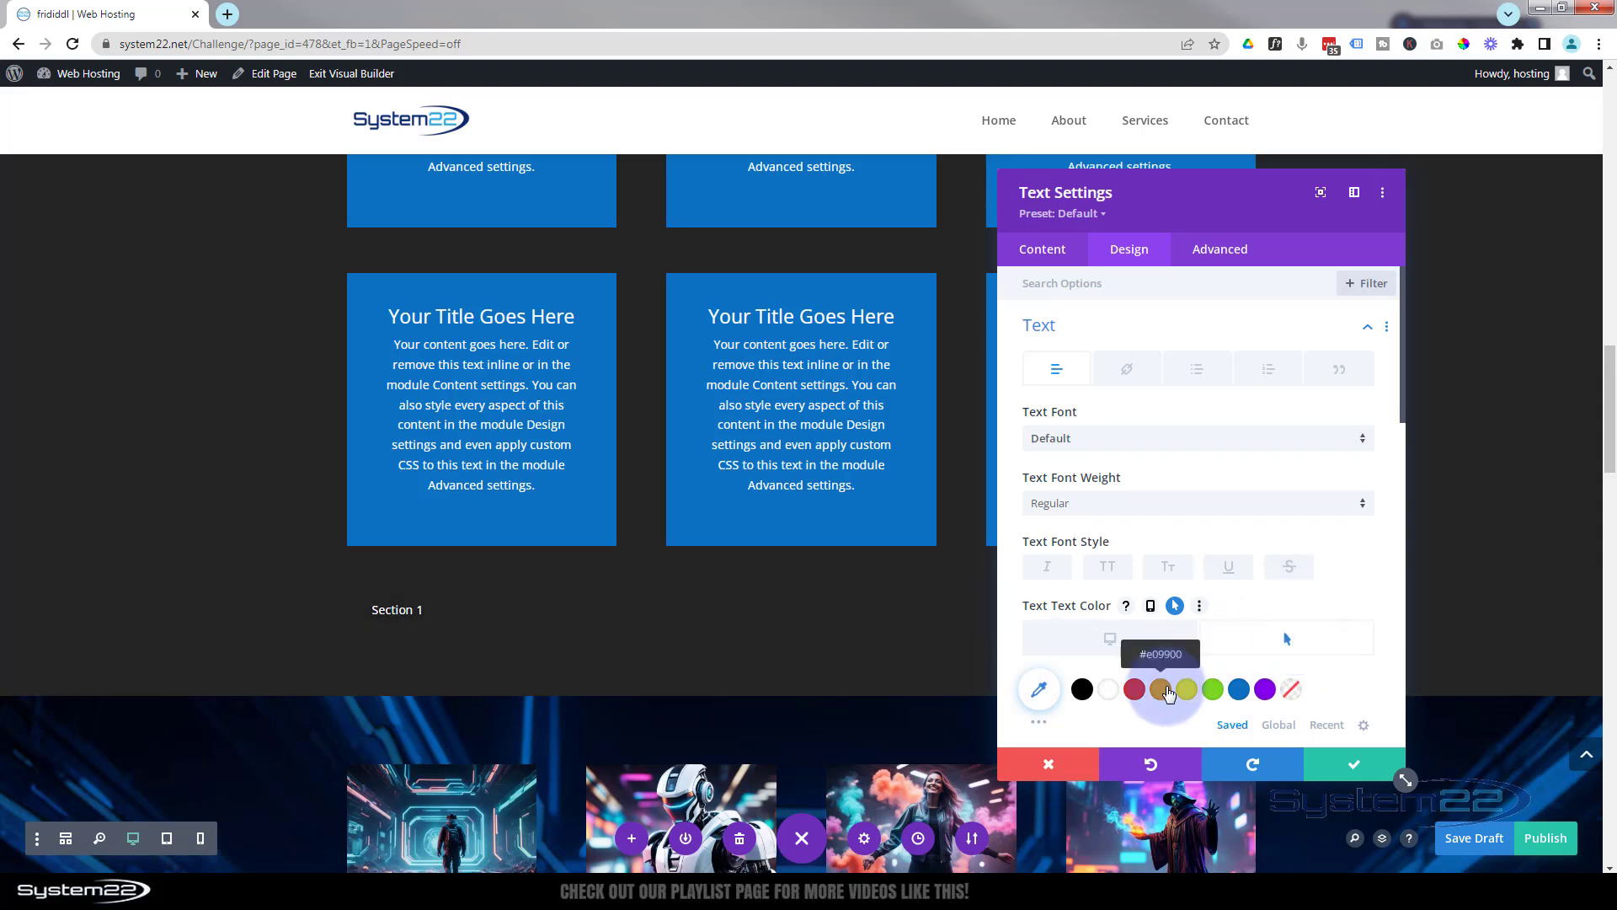
{"action": "left_click", "coordinate": [1163, 689]}
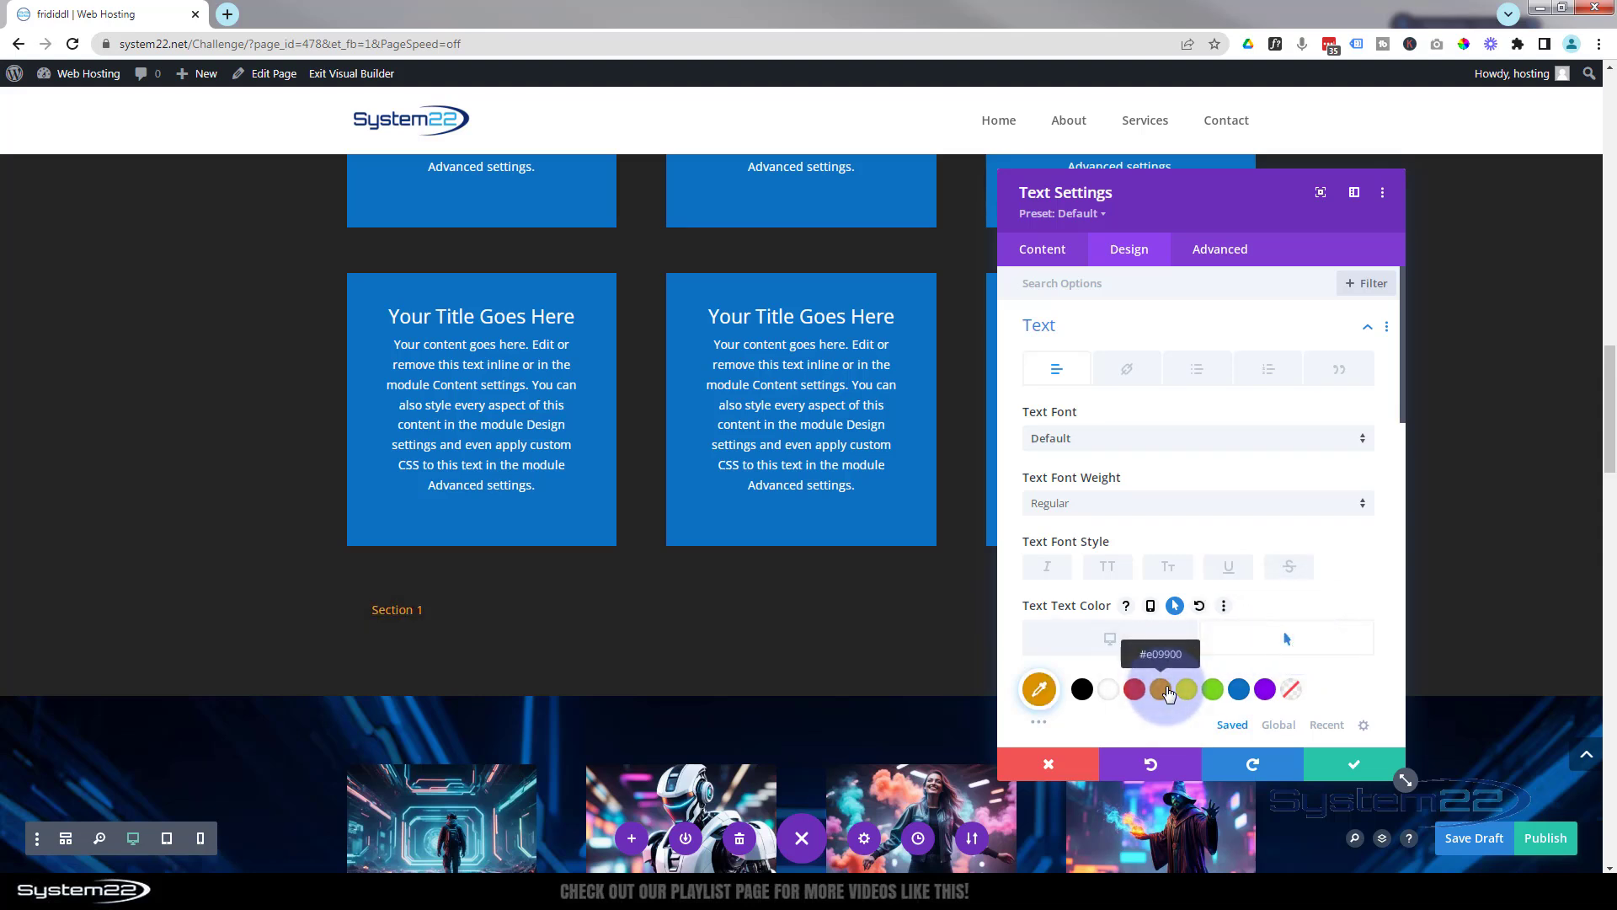
{"action": "left_click", "coordinate": [1104, 640]}
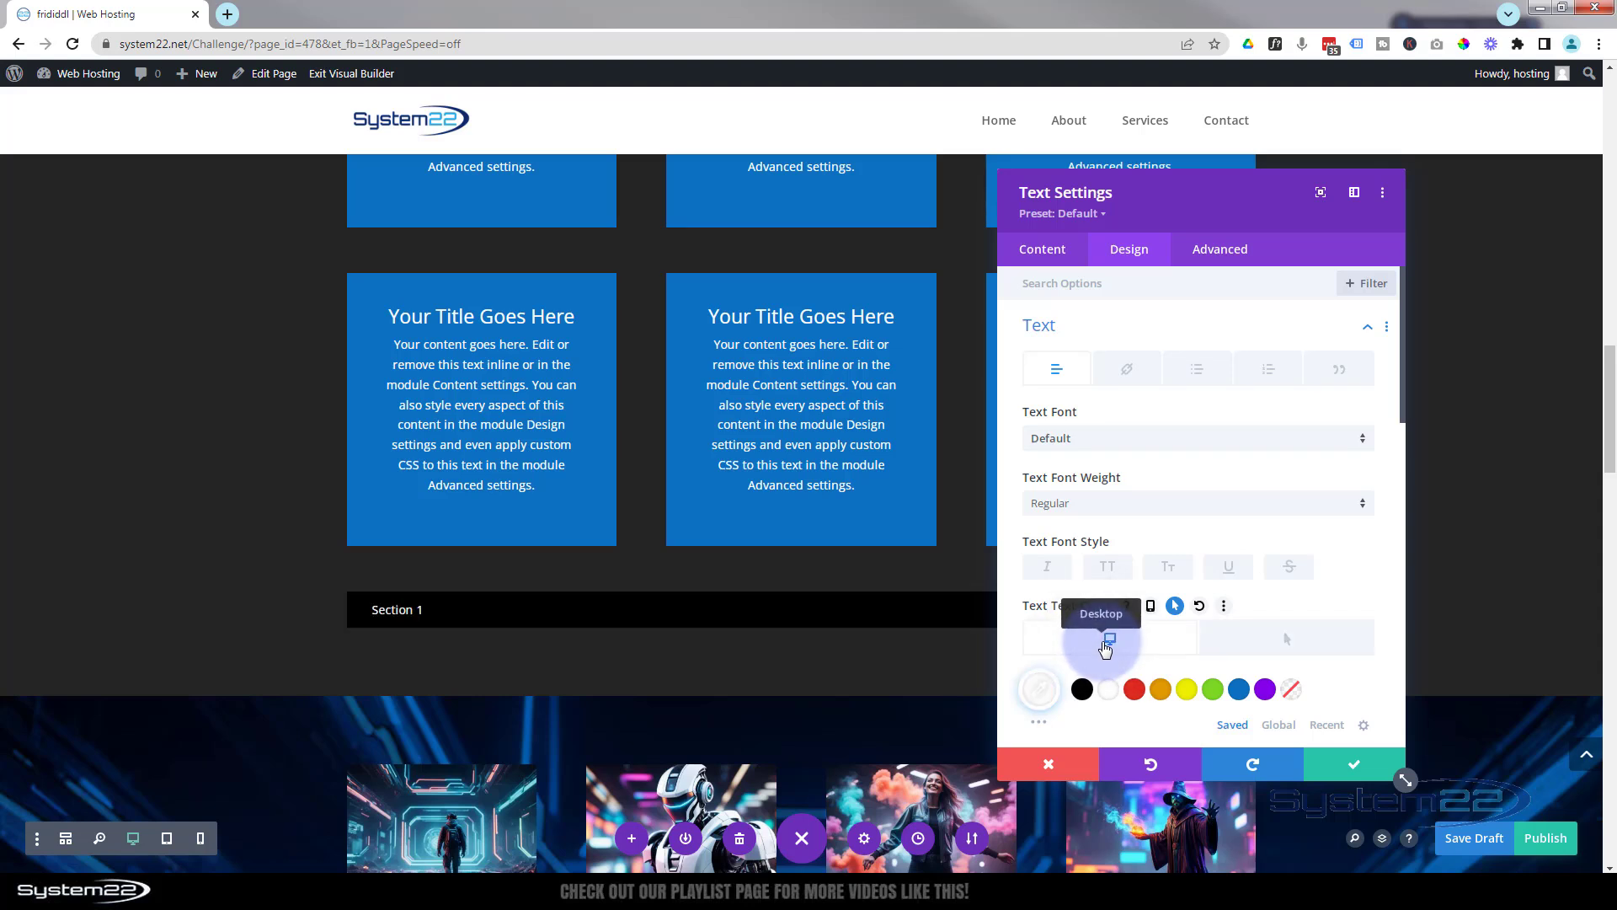
{"action": "scroll", "coordinate": [1102, 640], "scroll_direction": "down", "scroll_amount": 2}
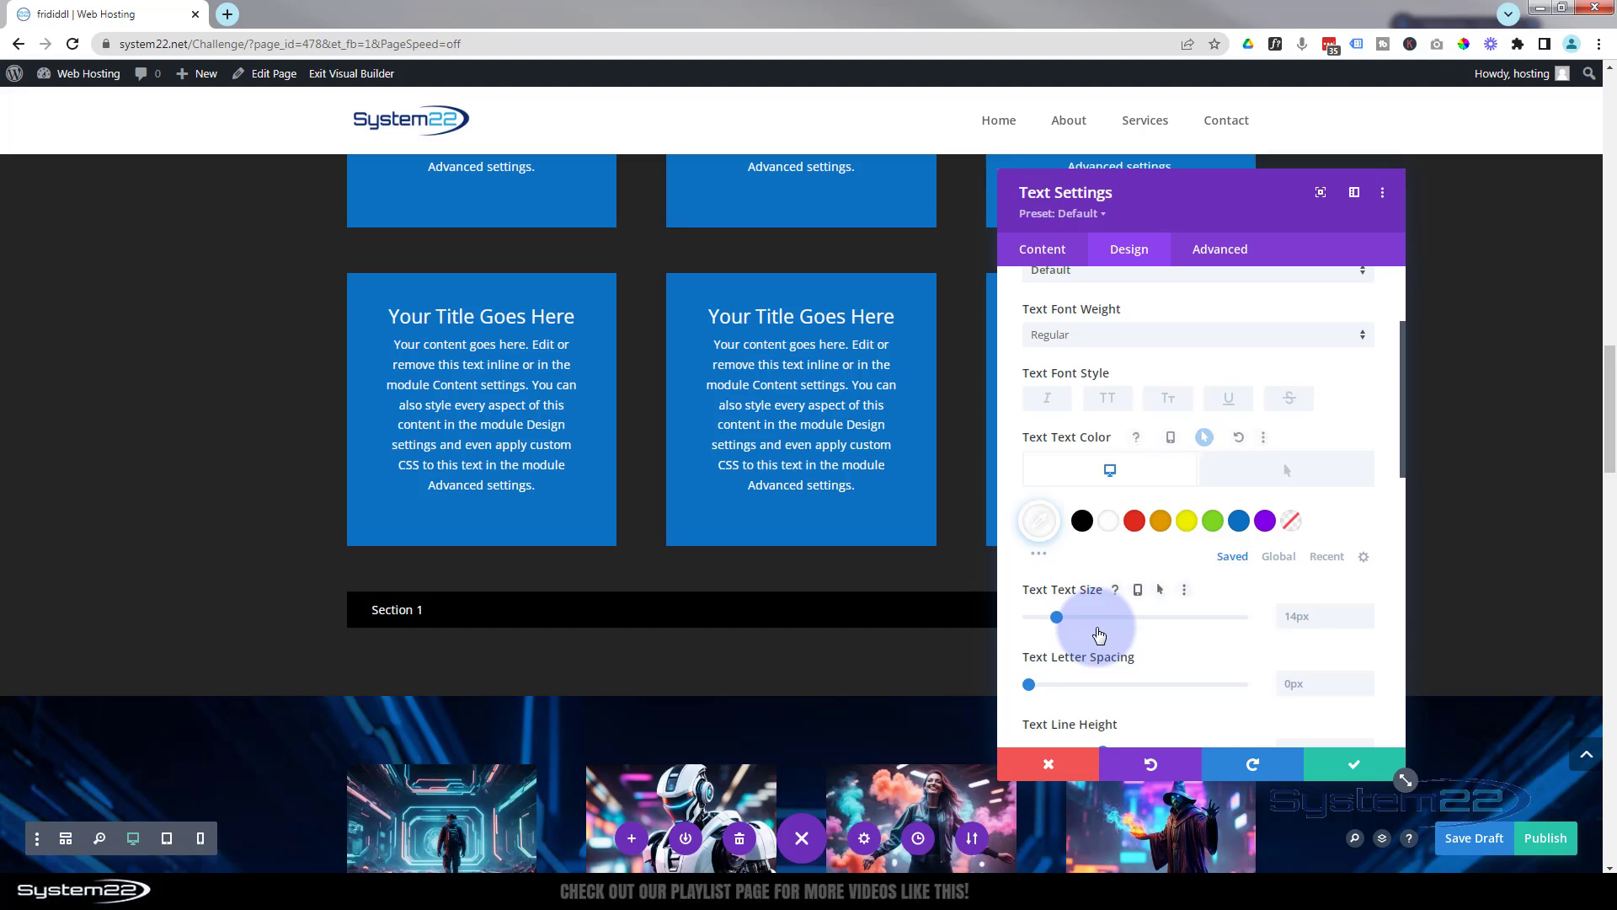
{"action": "scroll", "coordinate": [1100, 633], "scroll_direction": "down", "scroll_amount": 6}
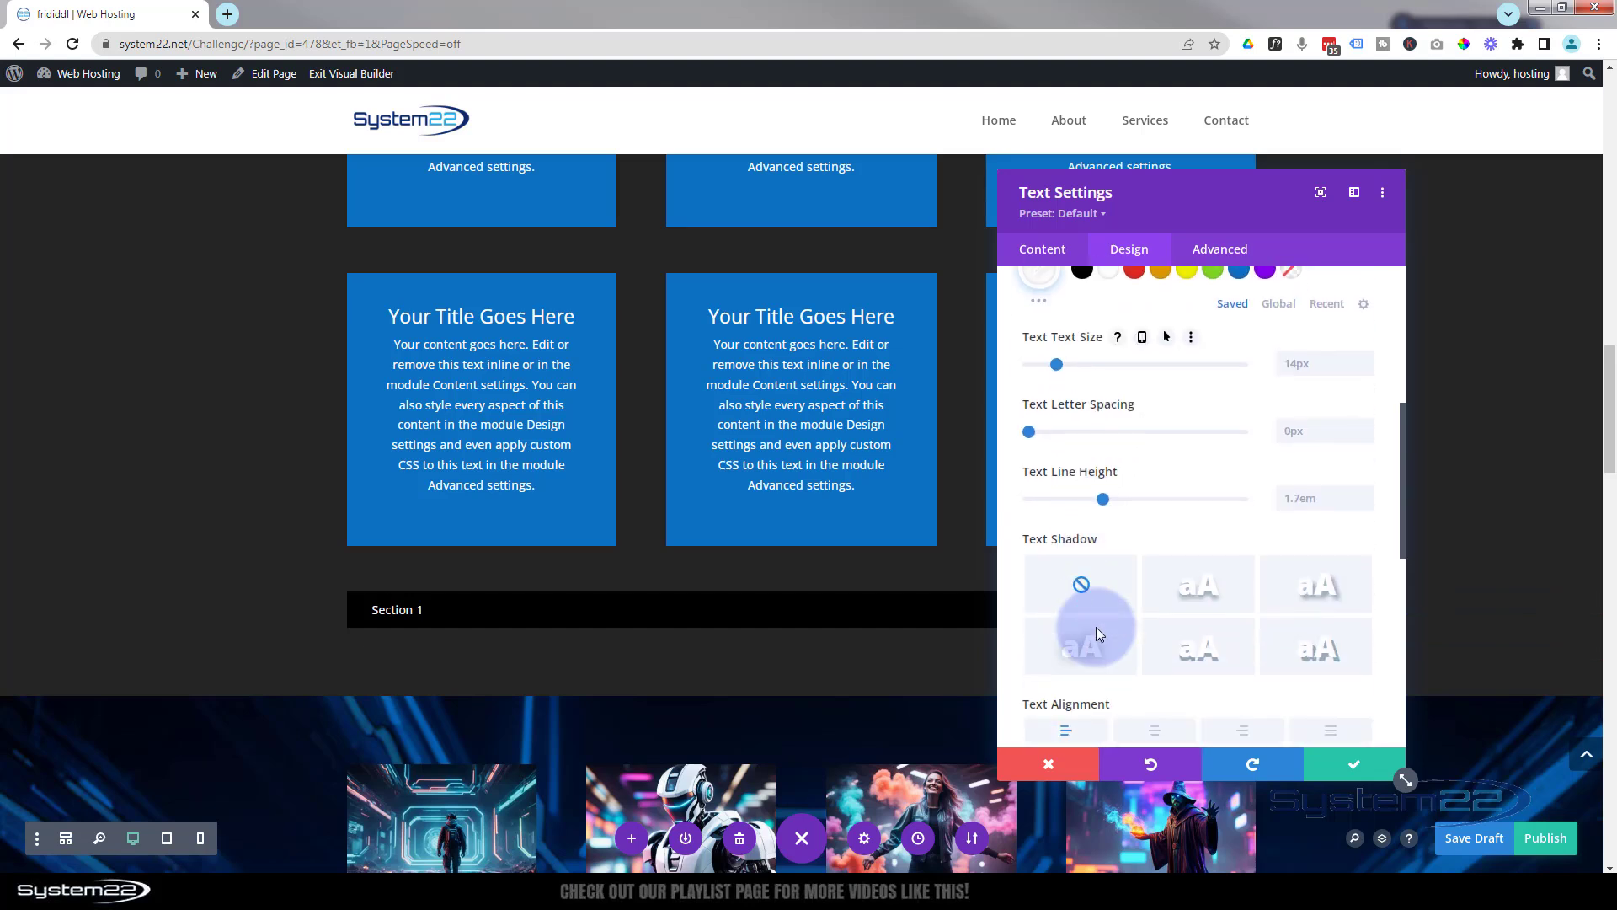
{"action": "scroll", "coordinate": [1095, 630], "scroll_direction": "down", "scroll_amount": 2}
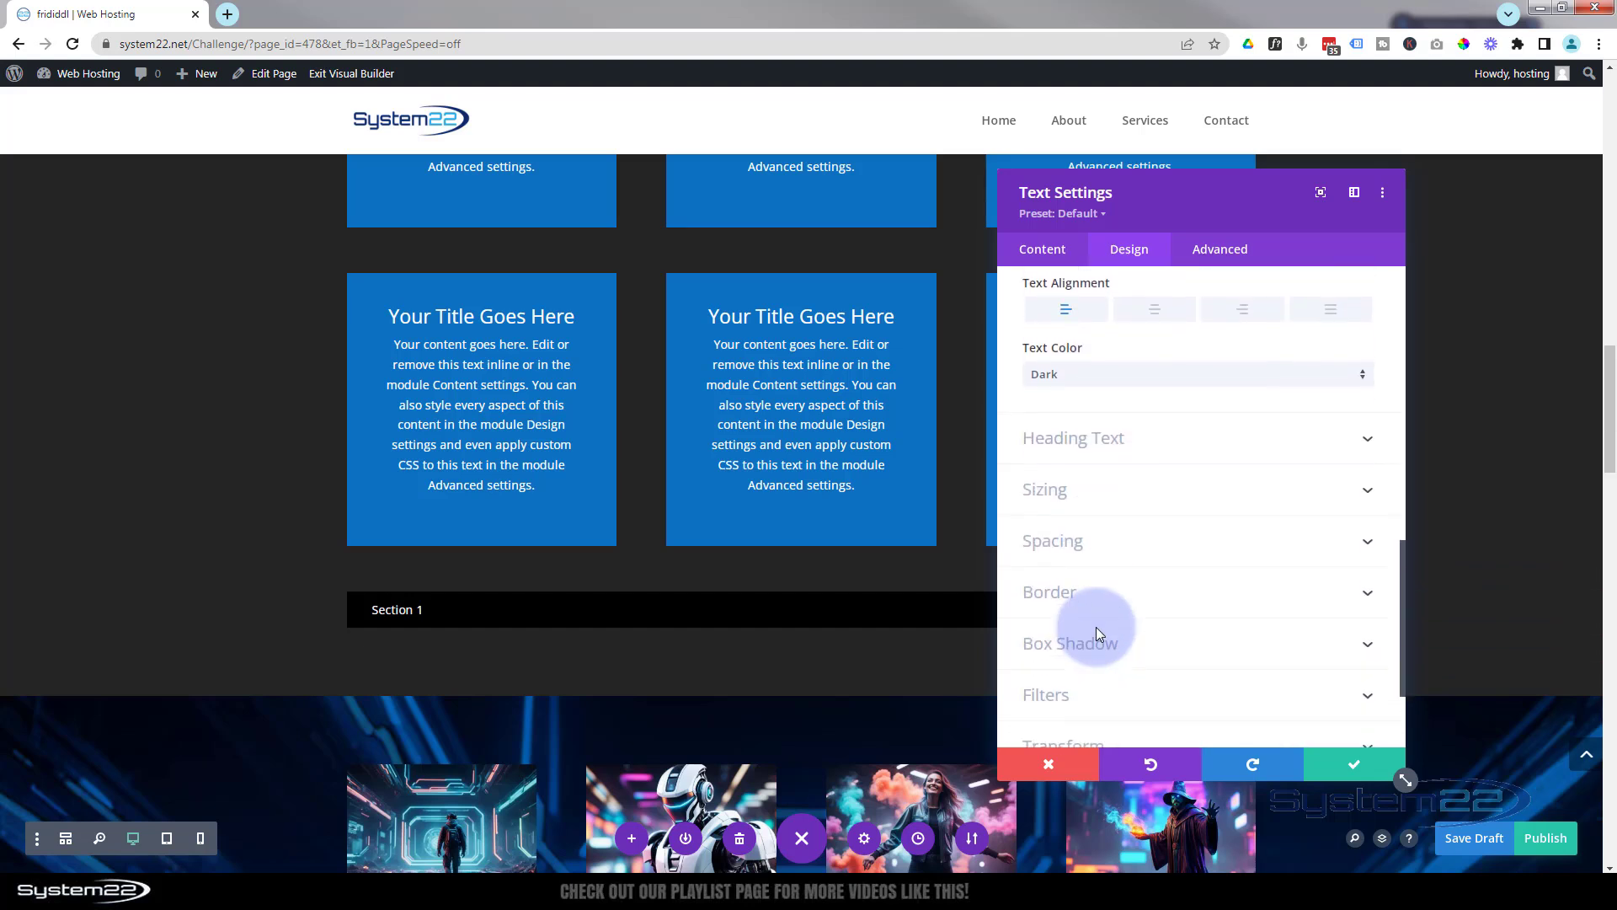
- Add a 1px semi-transparent white bottom border, rgba(255,255,255,0.4), to the module
{"action": "left_click", "coordinate": [1129, 595]}
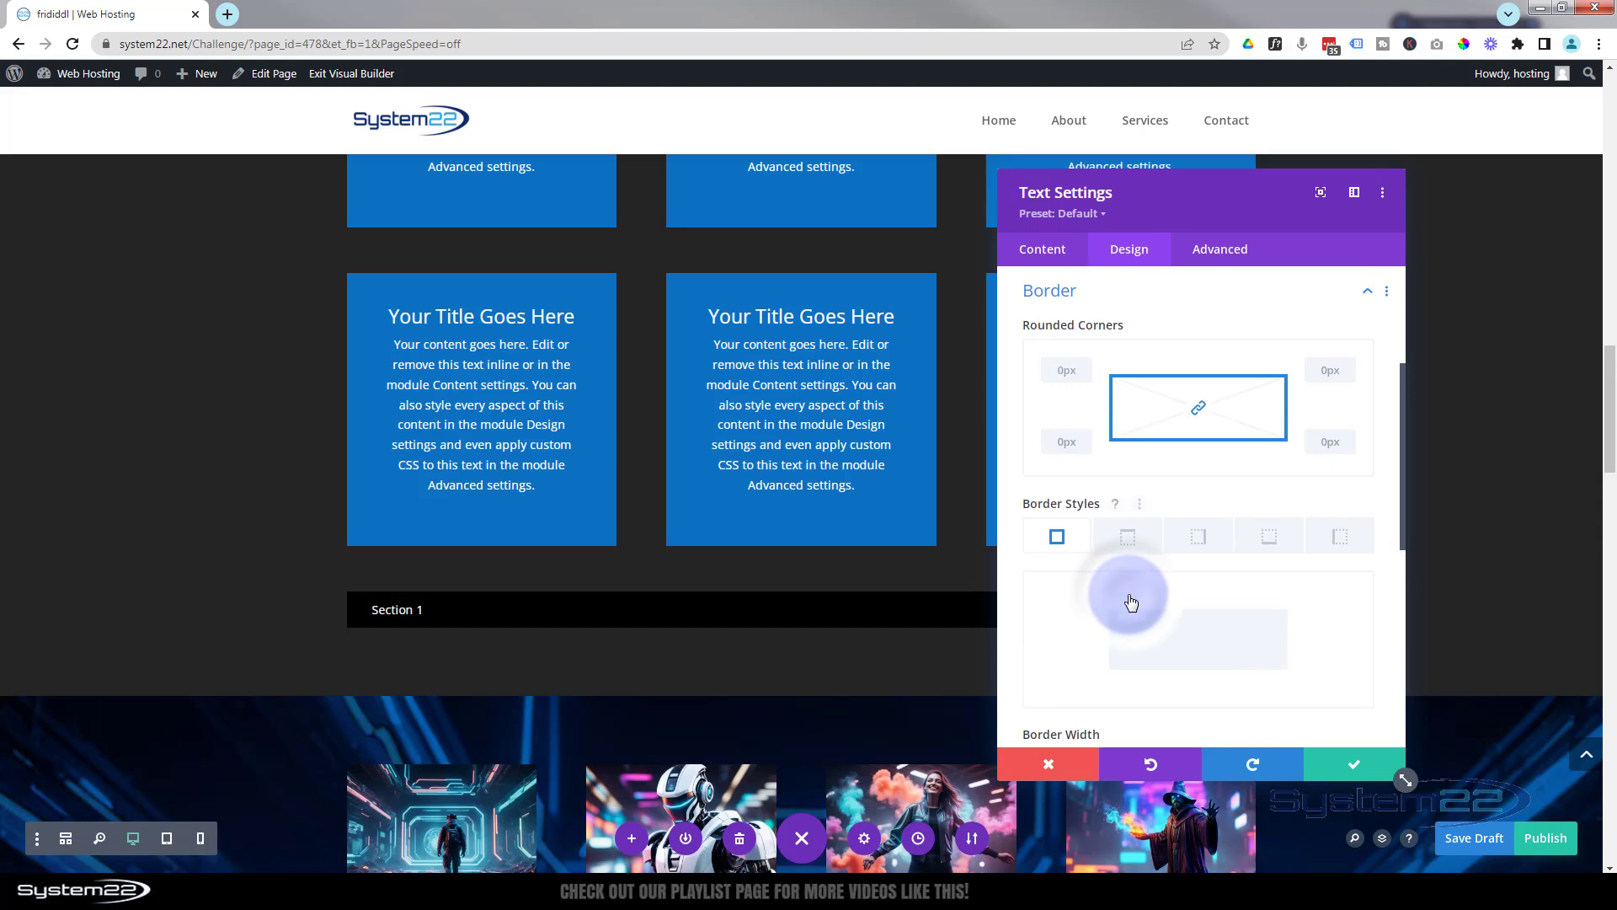
{"action": "left_click", "coordinate": [1273, 539]}
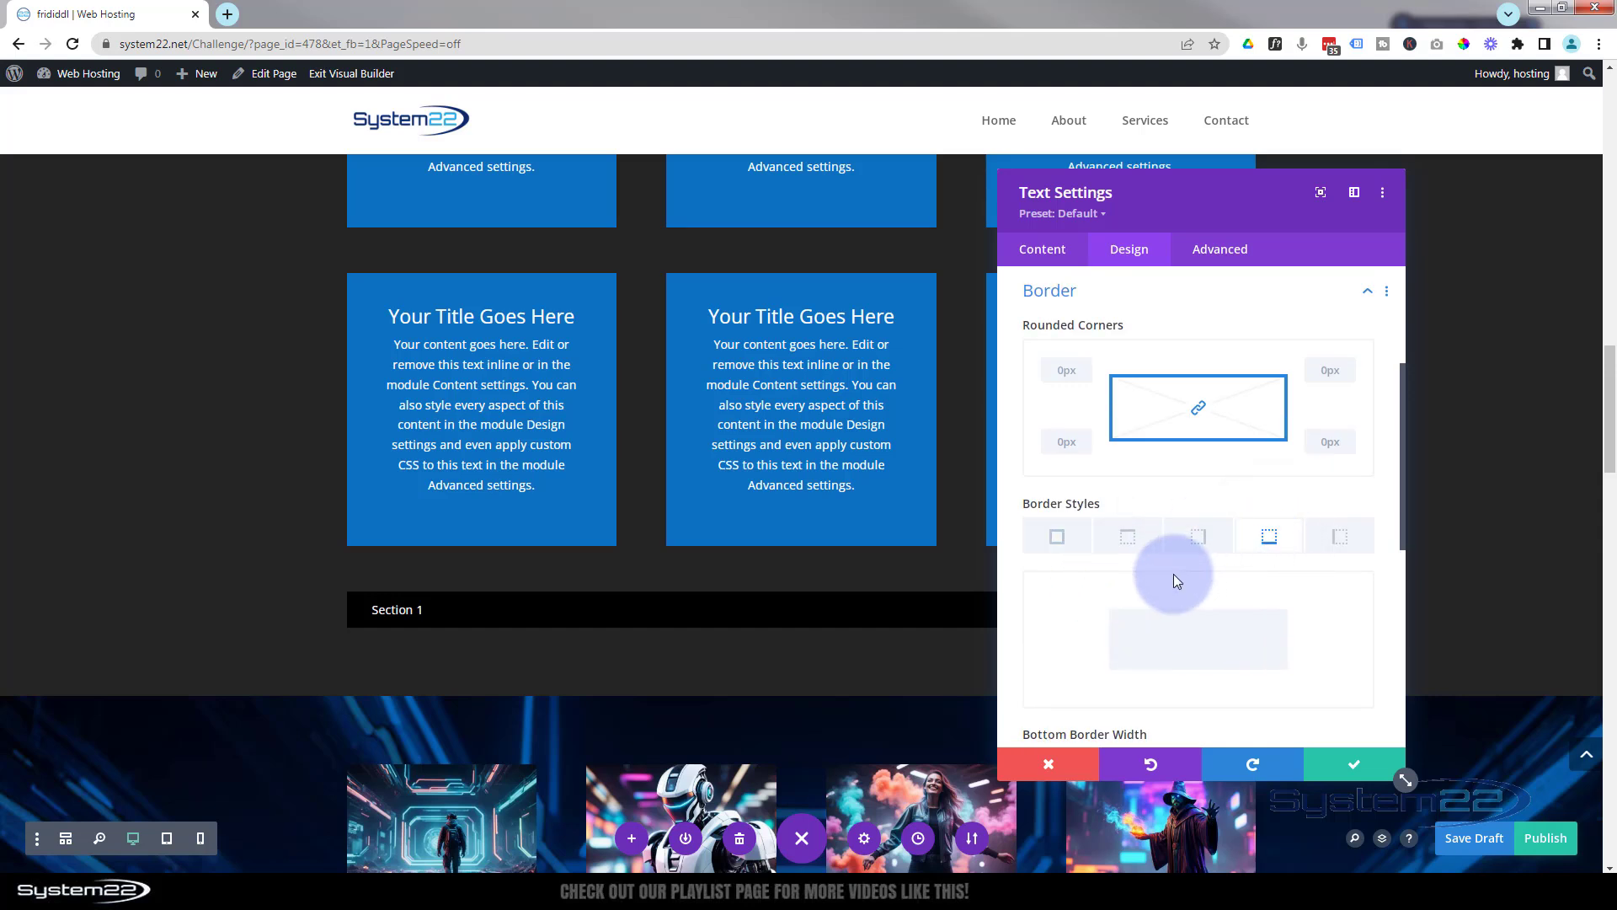
{"action": "scroll", "coordinate": [1174, 573], "scroll_direction": "down", "scroll_amount": 2}
{"action": "scroll", "coordinate": [1174, 579], "scroll_direction": "down", "scroll_amount": 1}
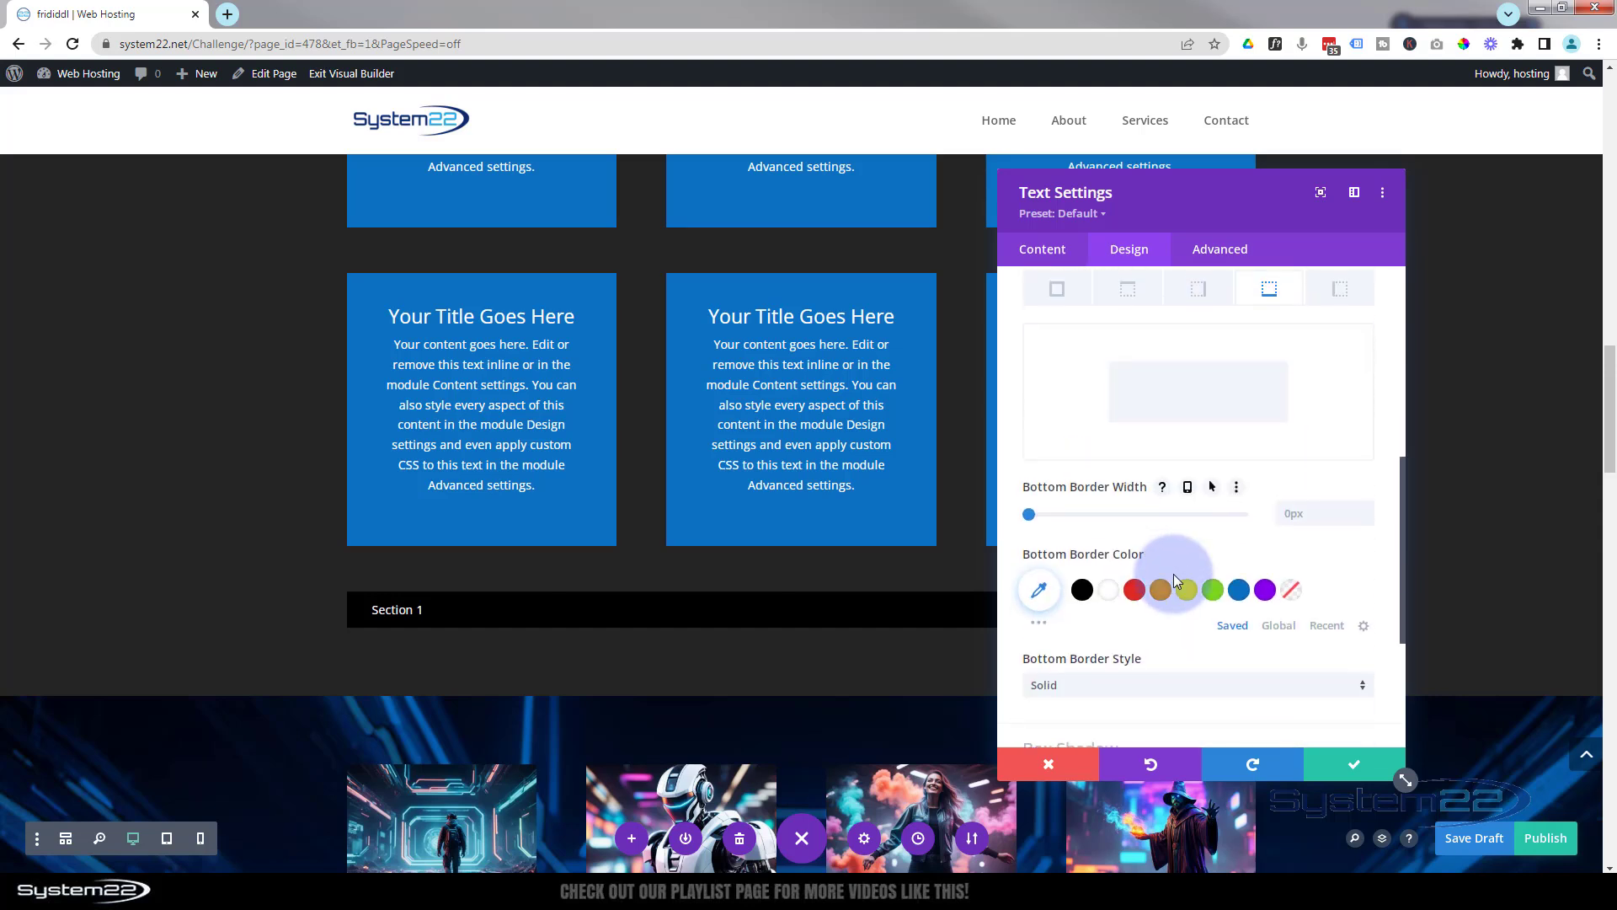
{"action": "left_click", "coordinate": [1108, 585]}
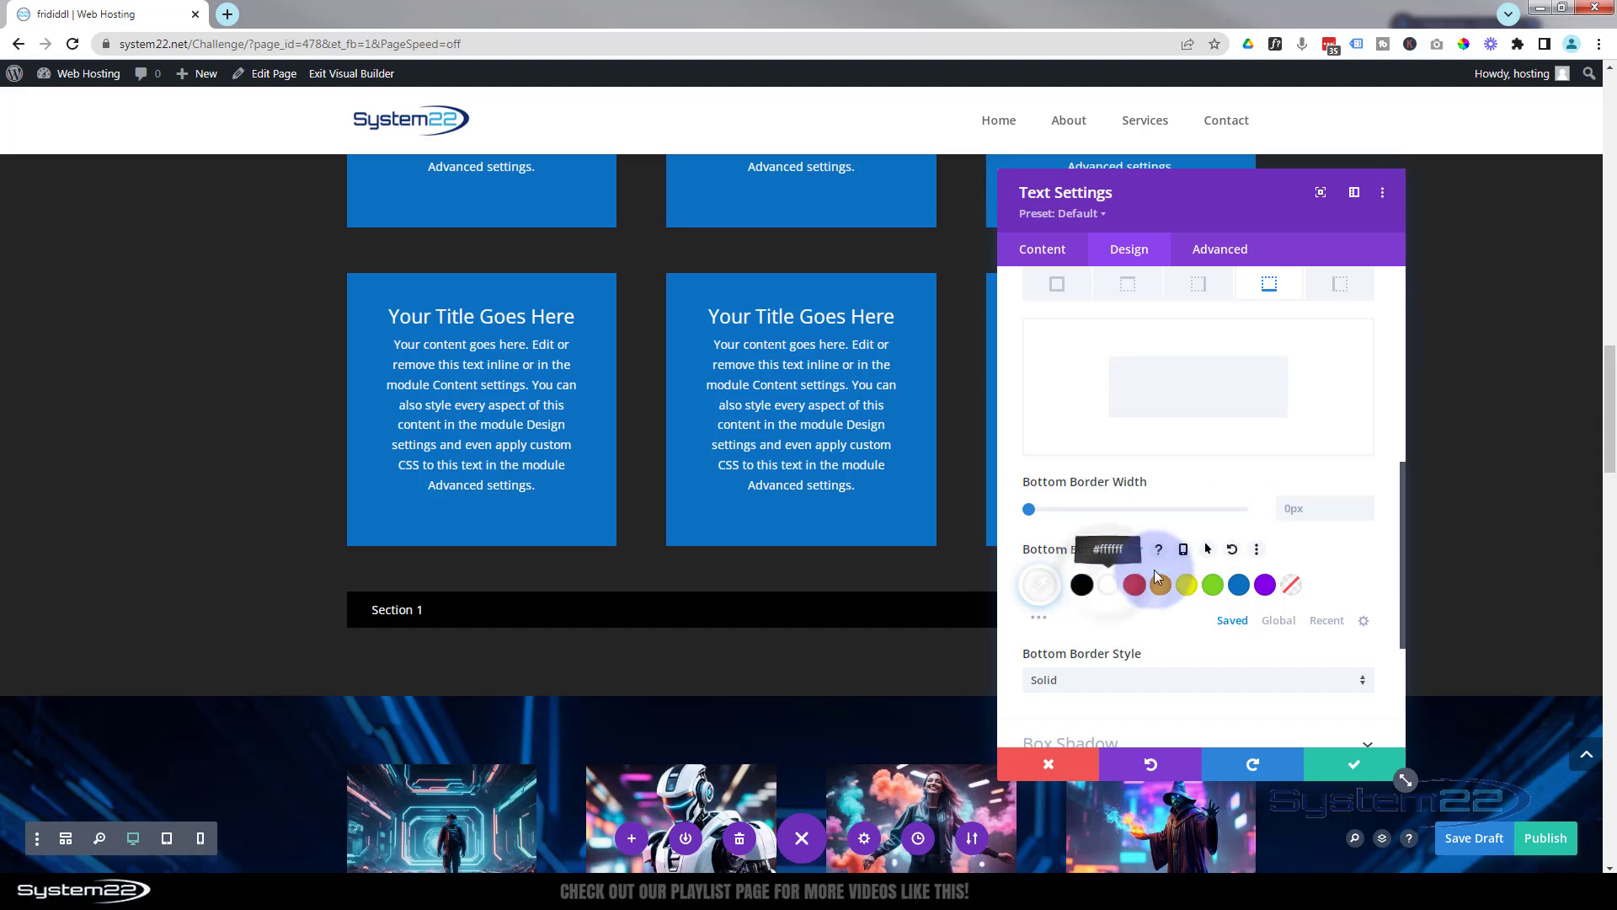
{"action": "left_click", "coordinate": [1366, 505]}
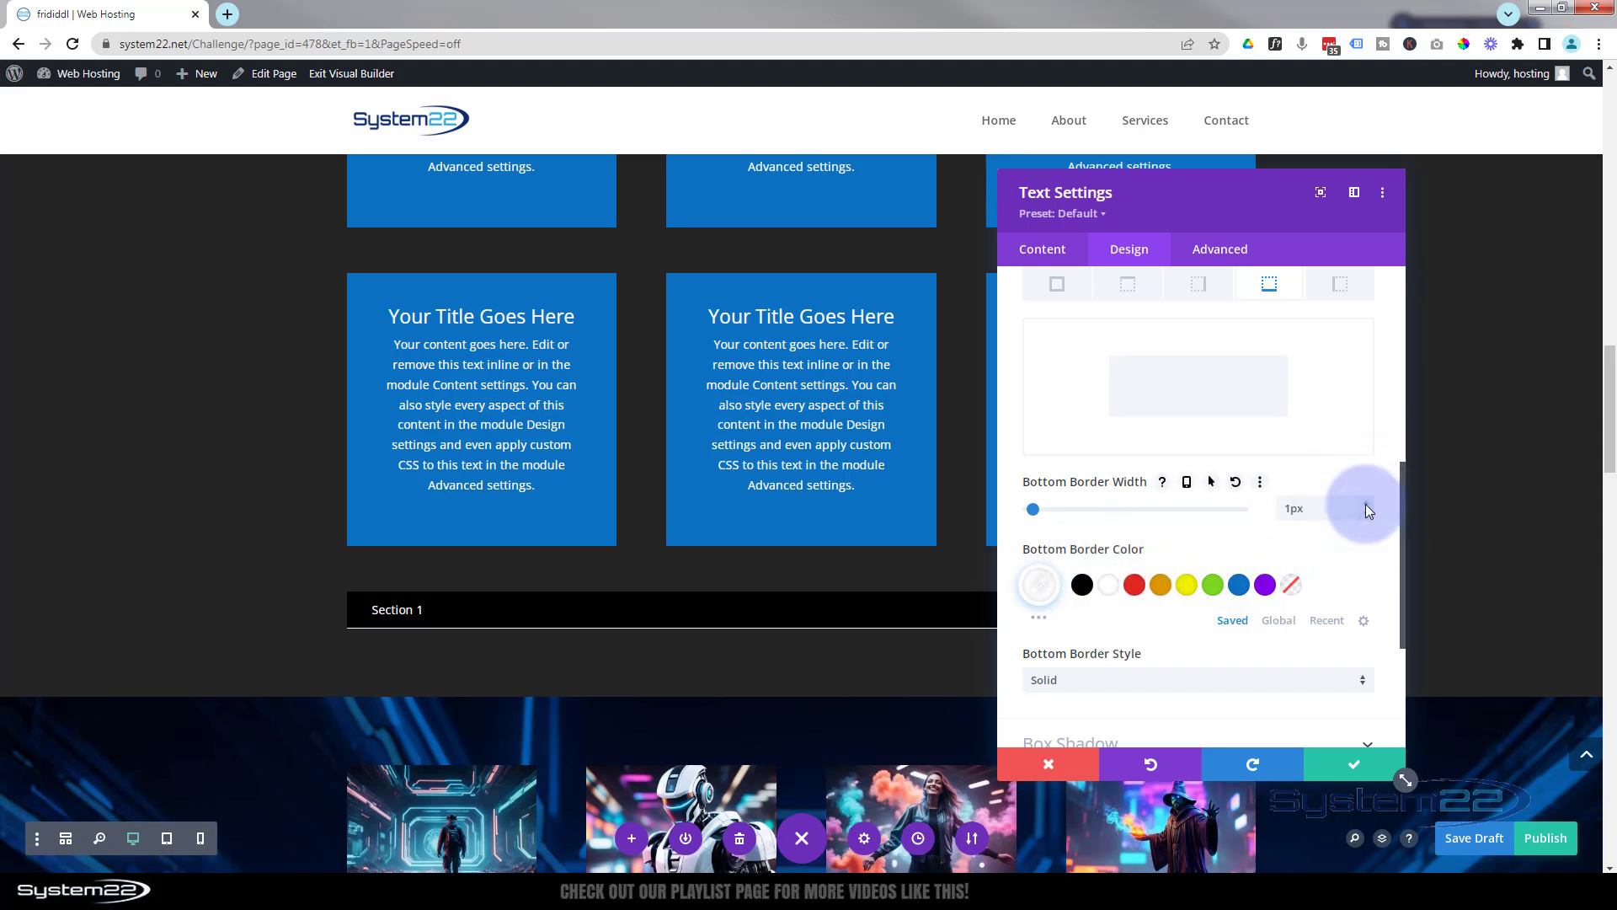
{"action": "left_click", "coordinate": [1039, 585]}
{"action": "left_click", "coordinate": [1355, 587]}
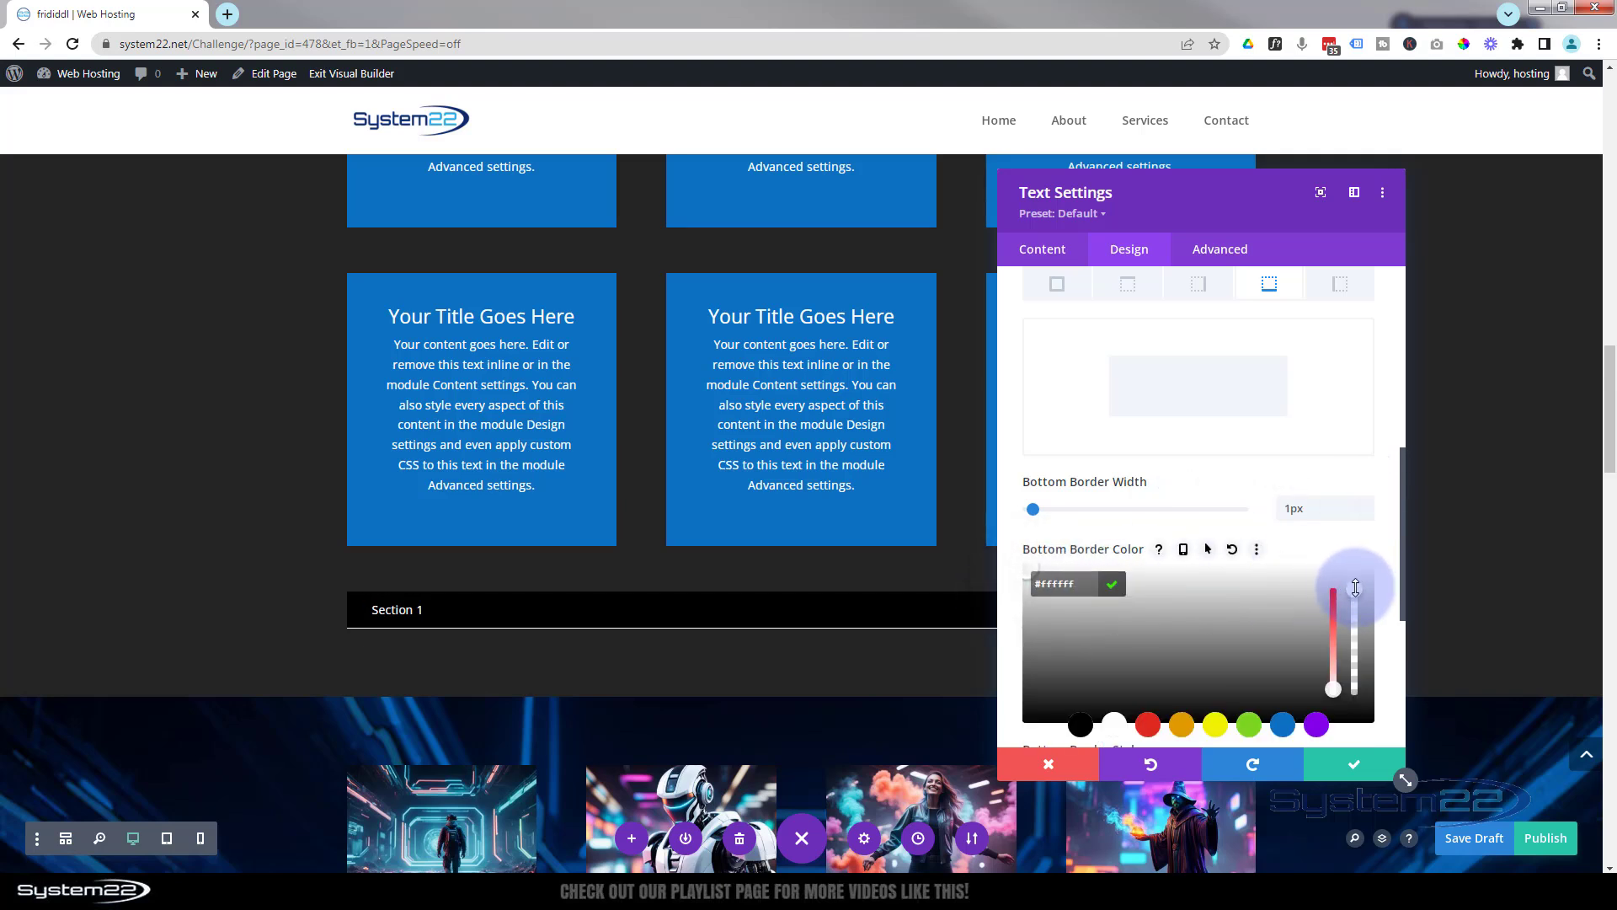
{"action": "left_click_drag", "start_coordinate": [1355, 587], "coordinate": [1355, 660]}
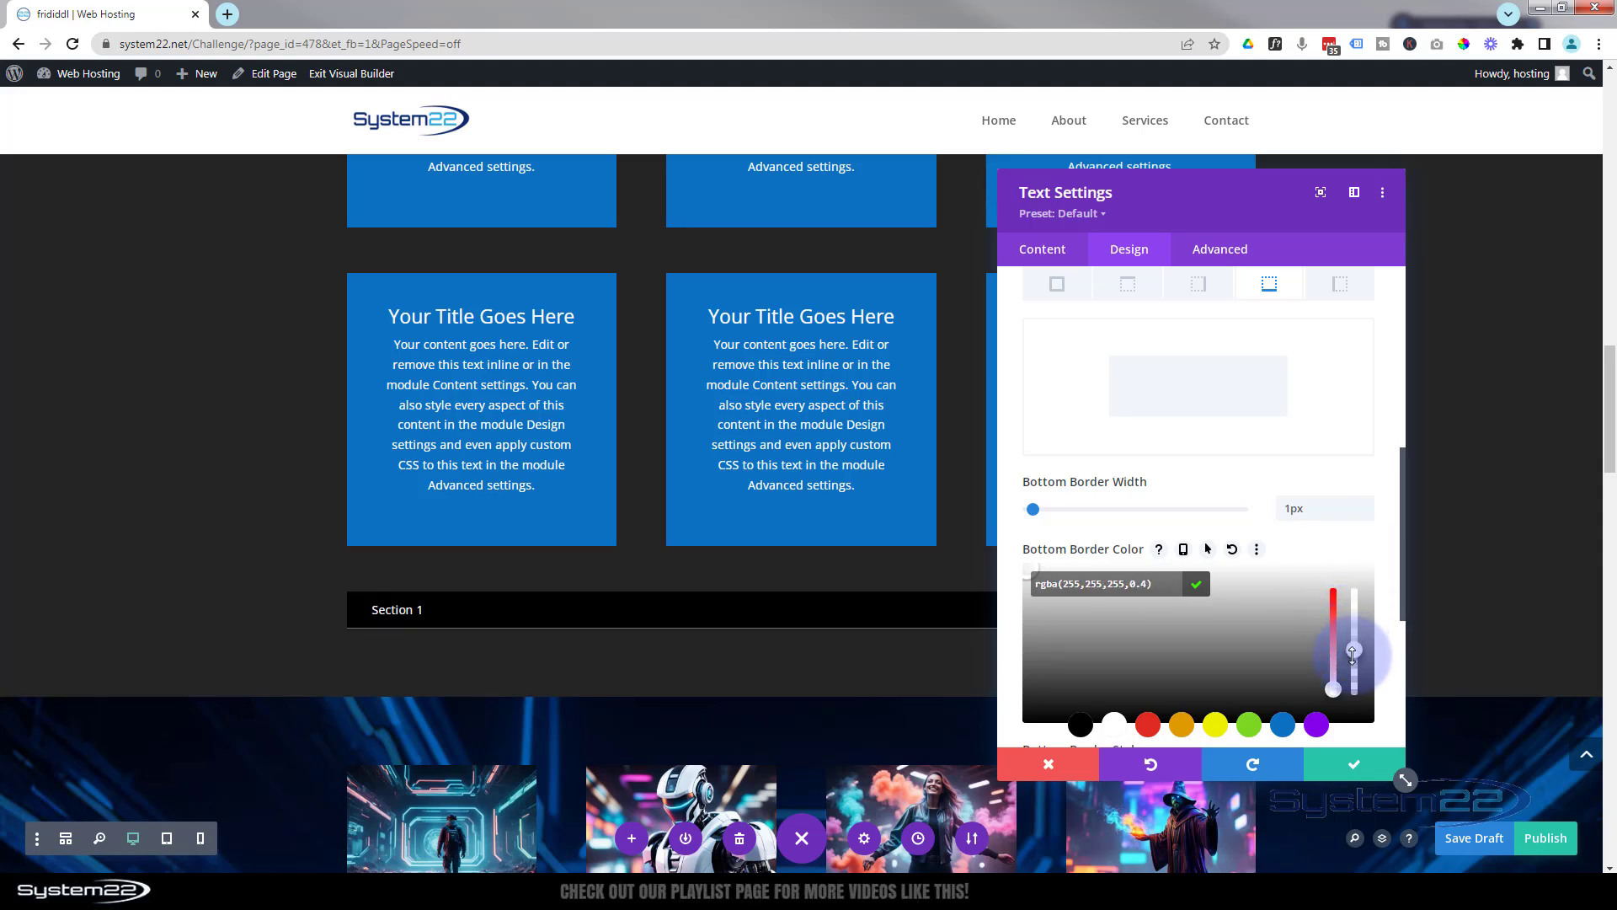
{"action": "left_click", "coordinate": [1209, 549]}
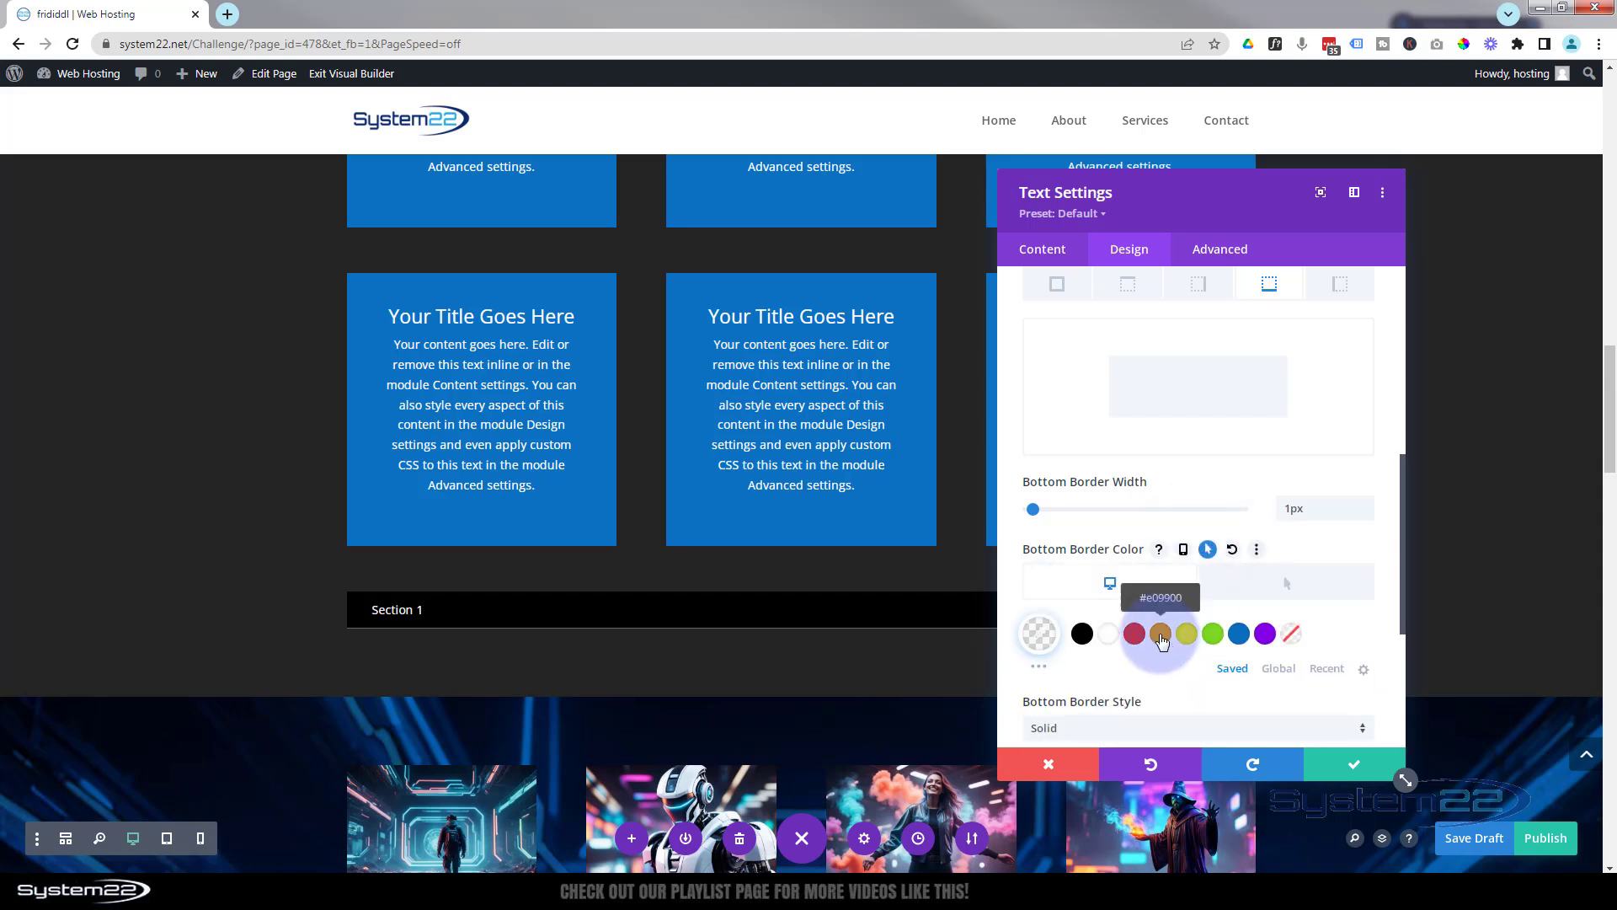
- Make the bottom border turn orange #e09900 on hover and save the module settings
{"action": "left_click", "coordinate": [1309, 581]}
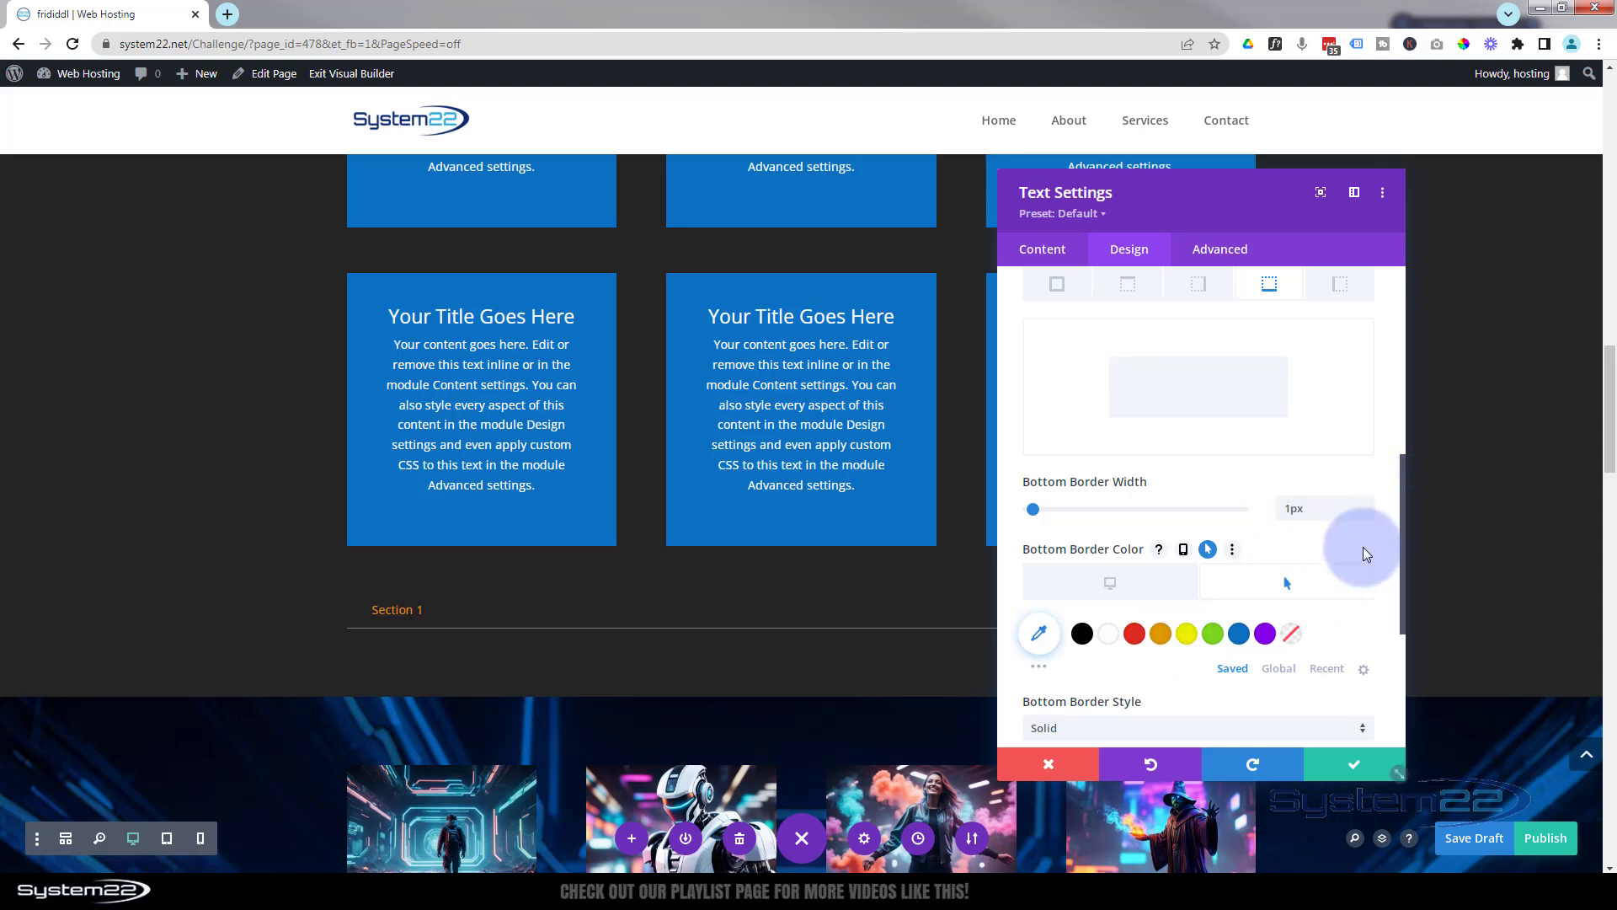
{"action": "left_click", "coordinate": [1160, 635]}
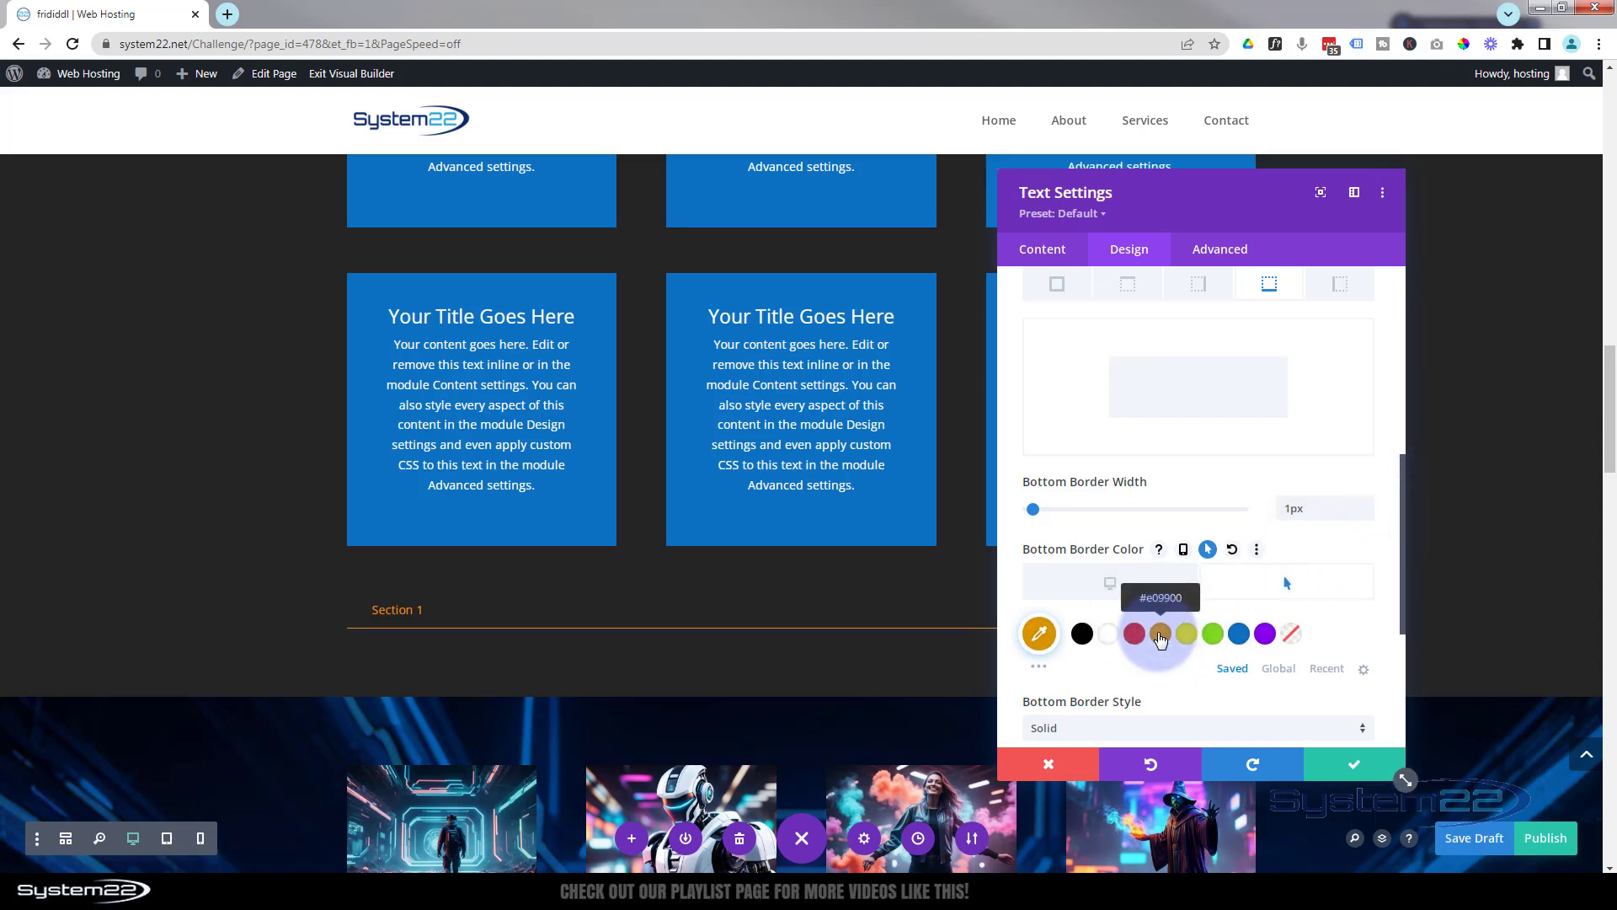
{"action": "left_click", "coordinate": [1101, 586]}
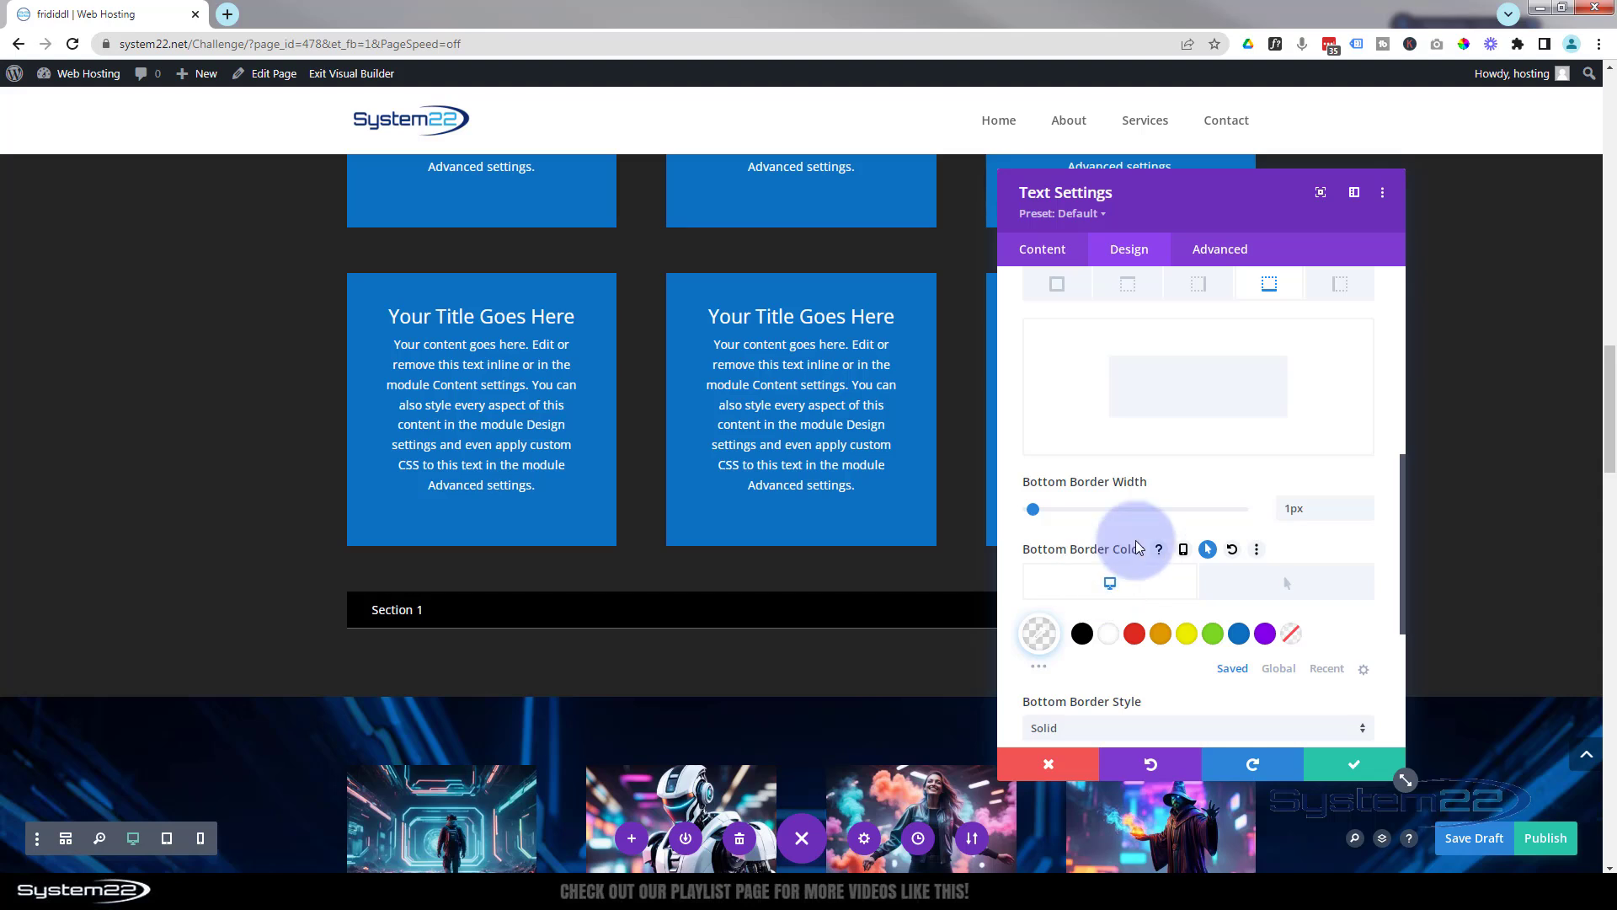
{"action": "left_click", "coordinate": [516, 607]}
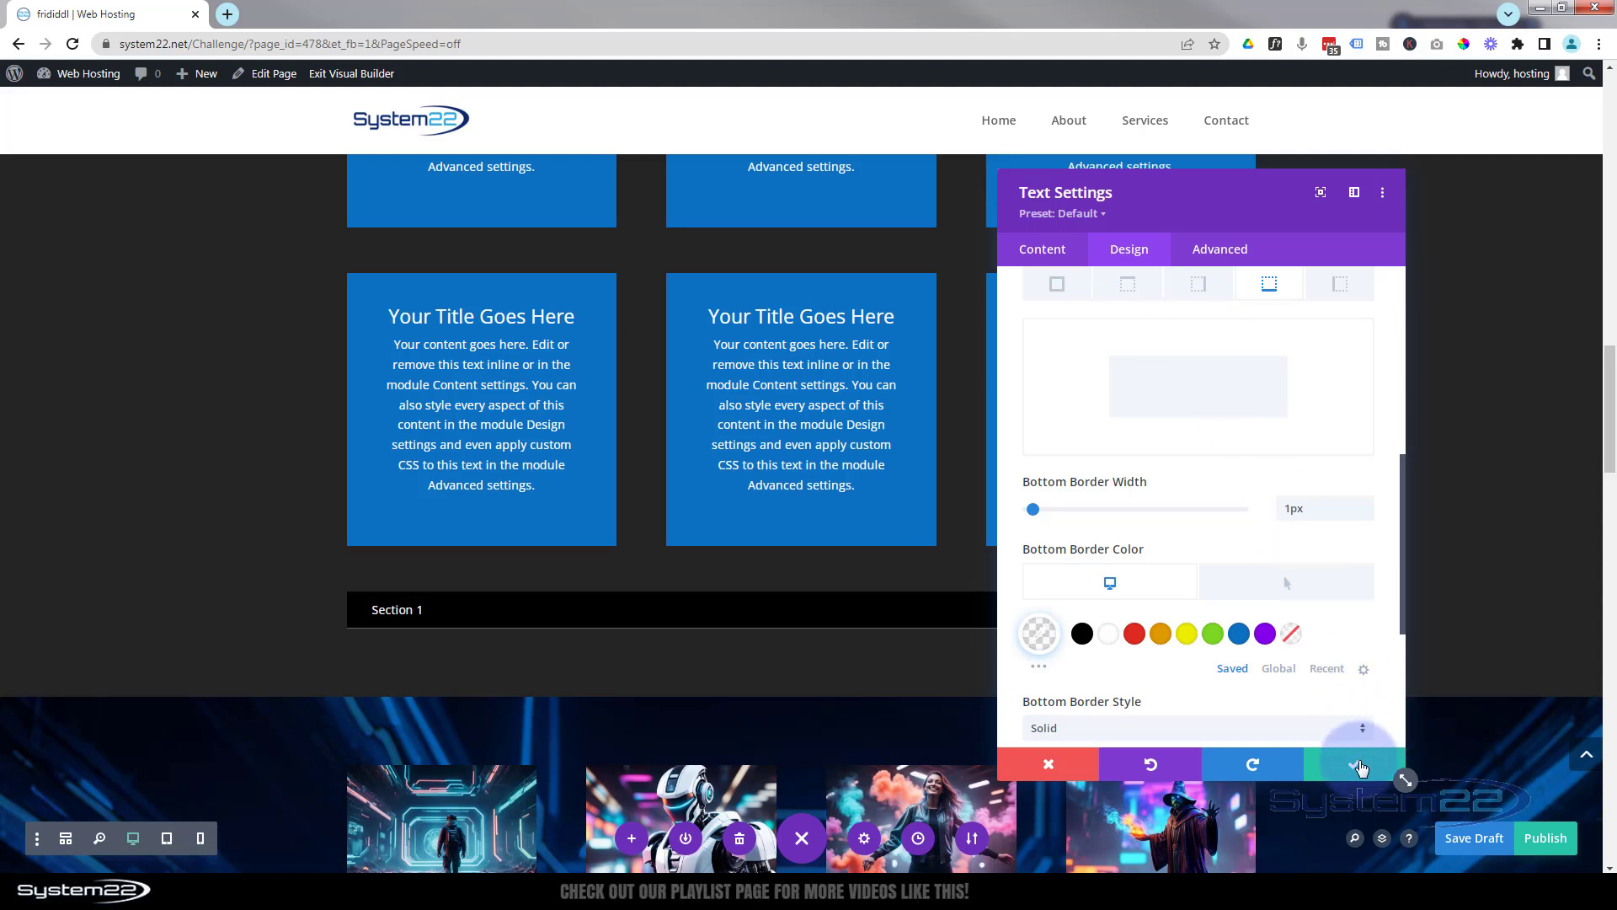
{"action": "left_click", "coordinate": [1353, 762]}
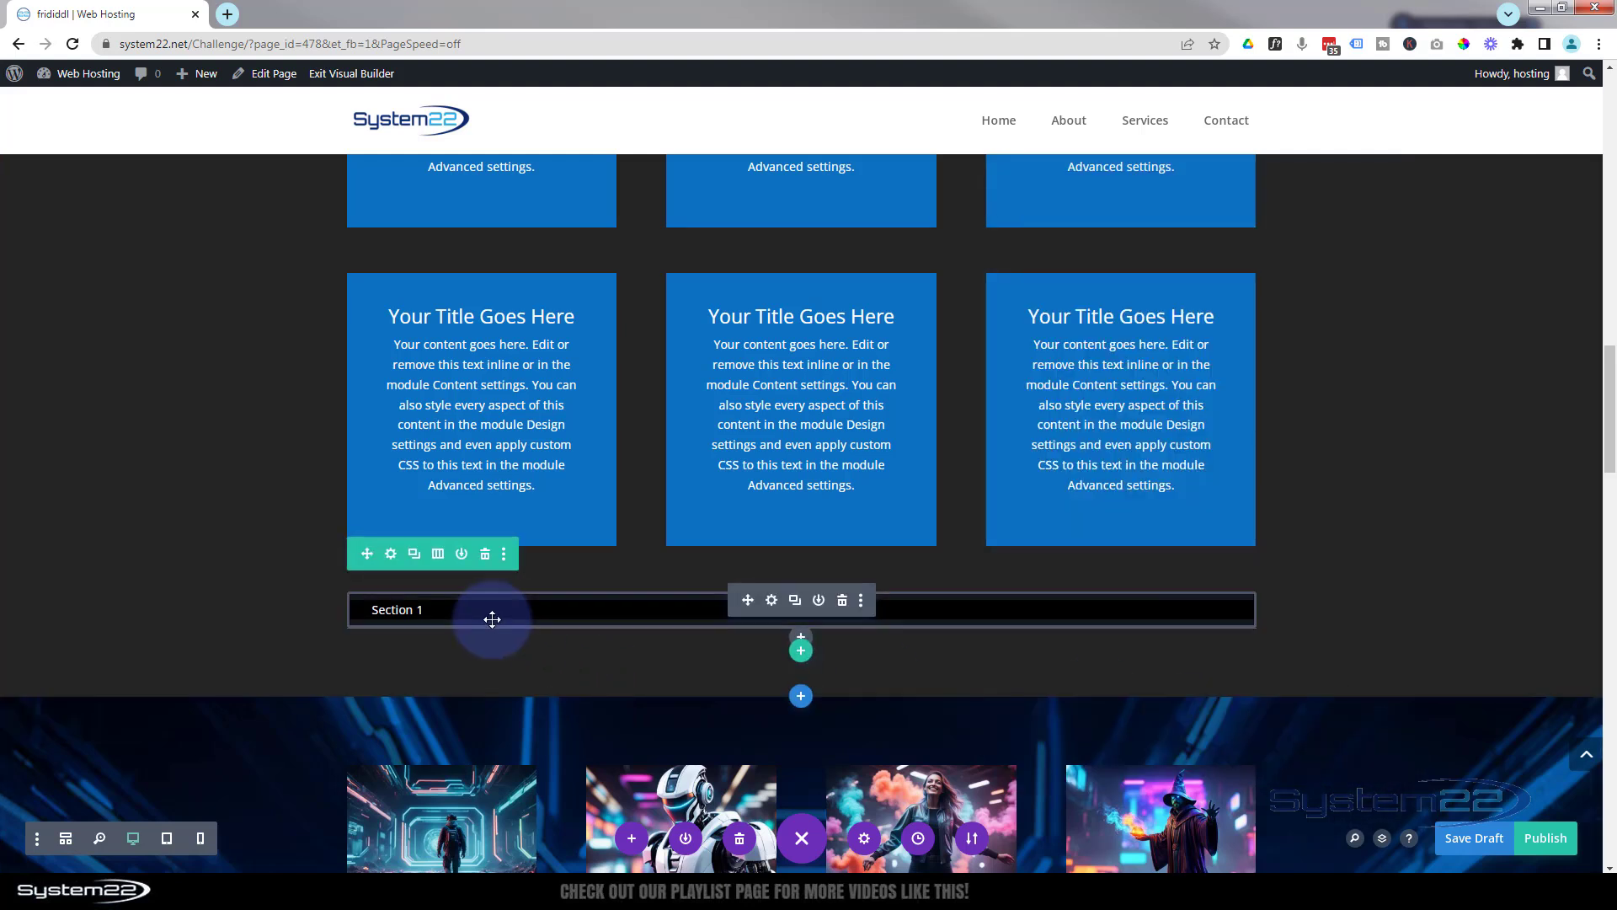
- Remove a stray duplicate, then set the Section 1 module's bottom margin to 0px and save
{"action": "left_click", "coordinate": [795, 602]}
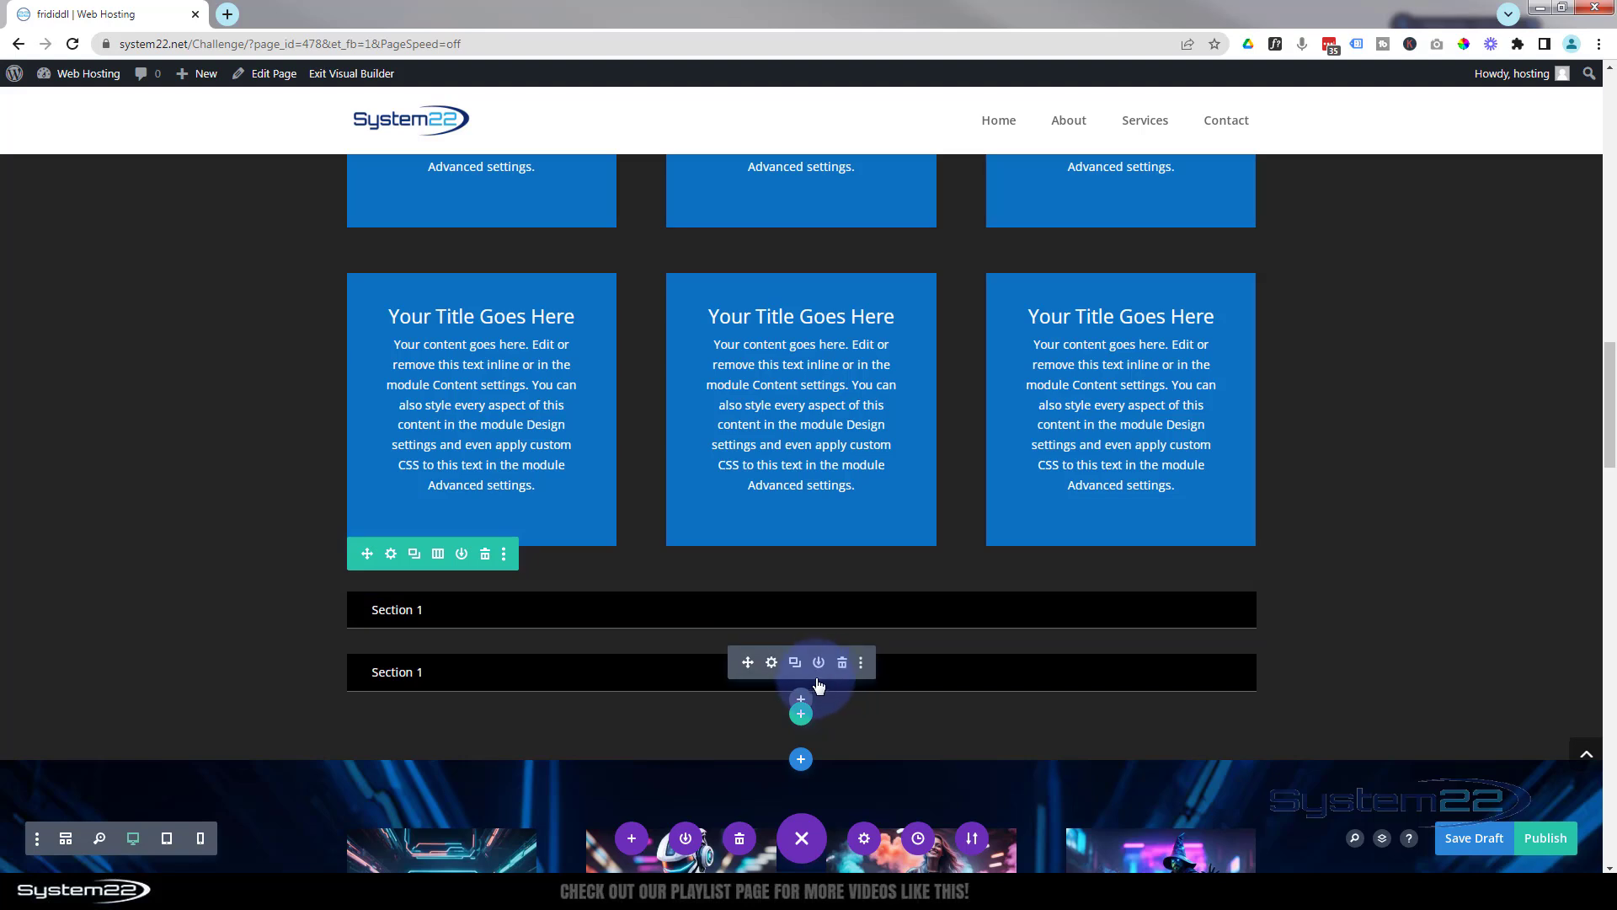
{"action": "left_click", "coordinate": [844, 663]}
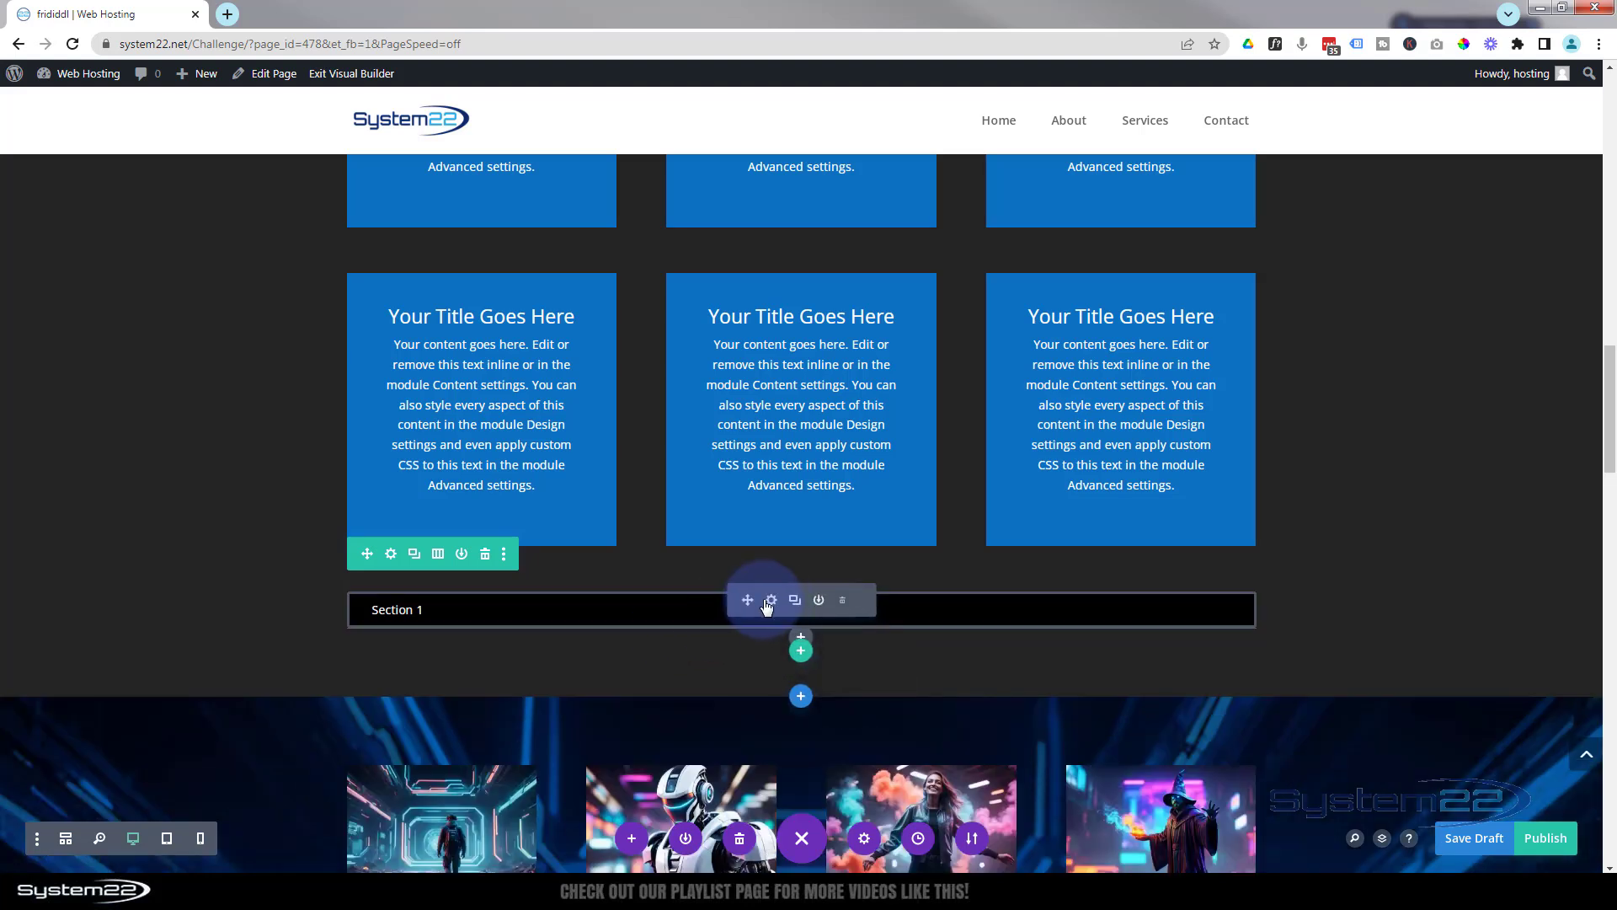
{"action": "left_click", "coordinate": [774, 603]}
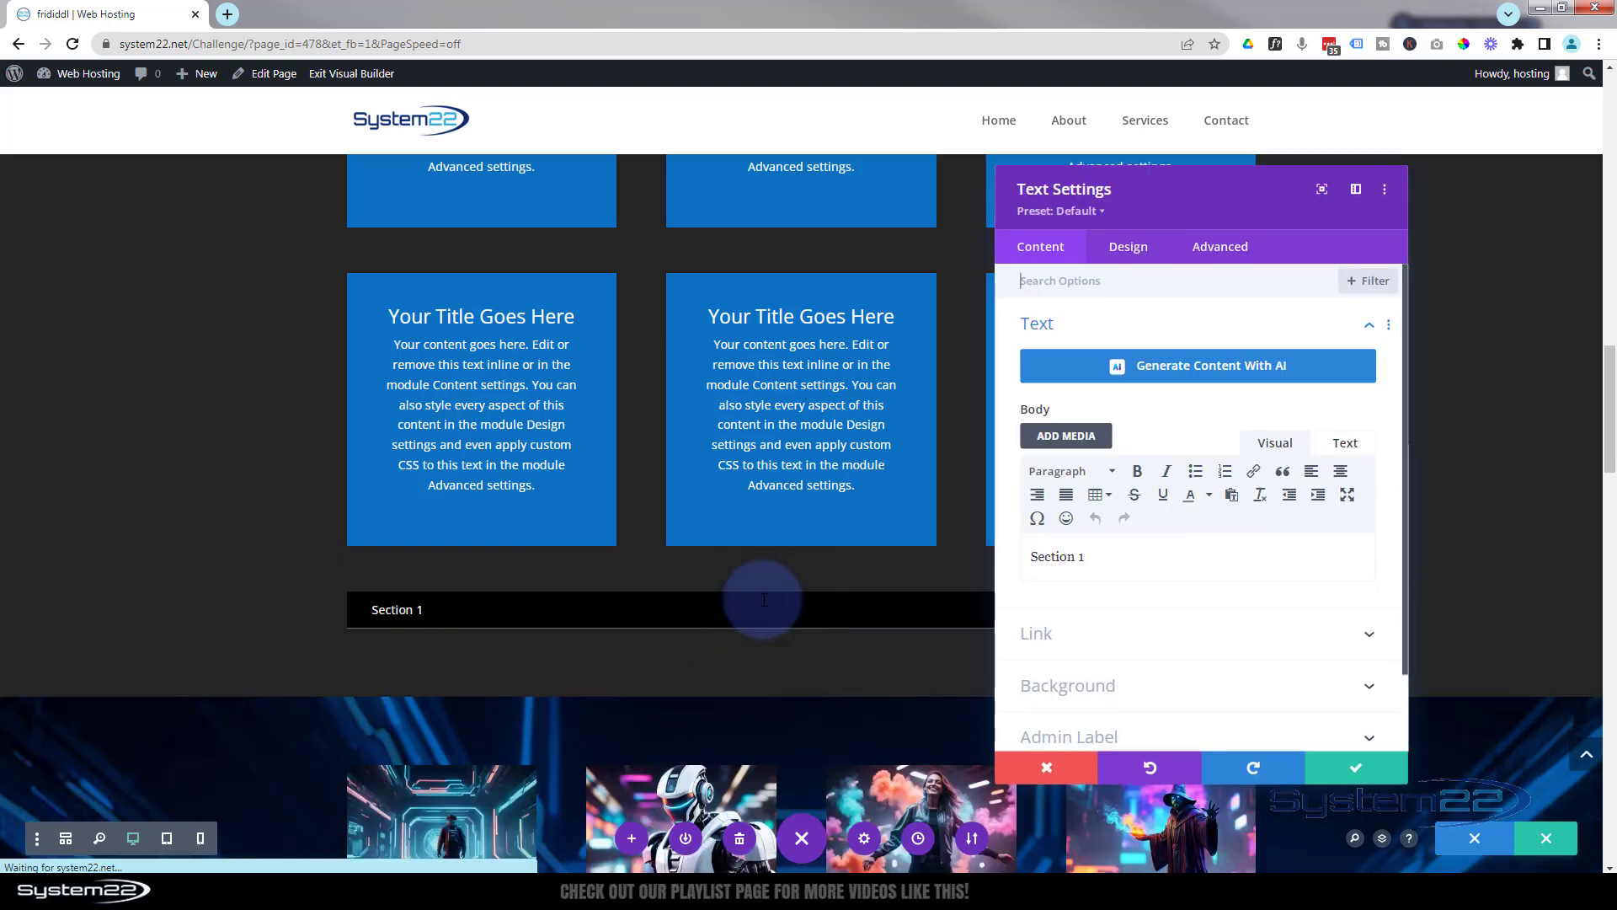
{"action": "left_click", "coordinate": [1137, 260]}
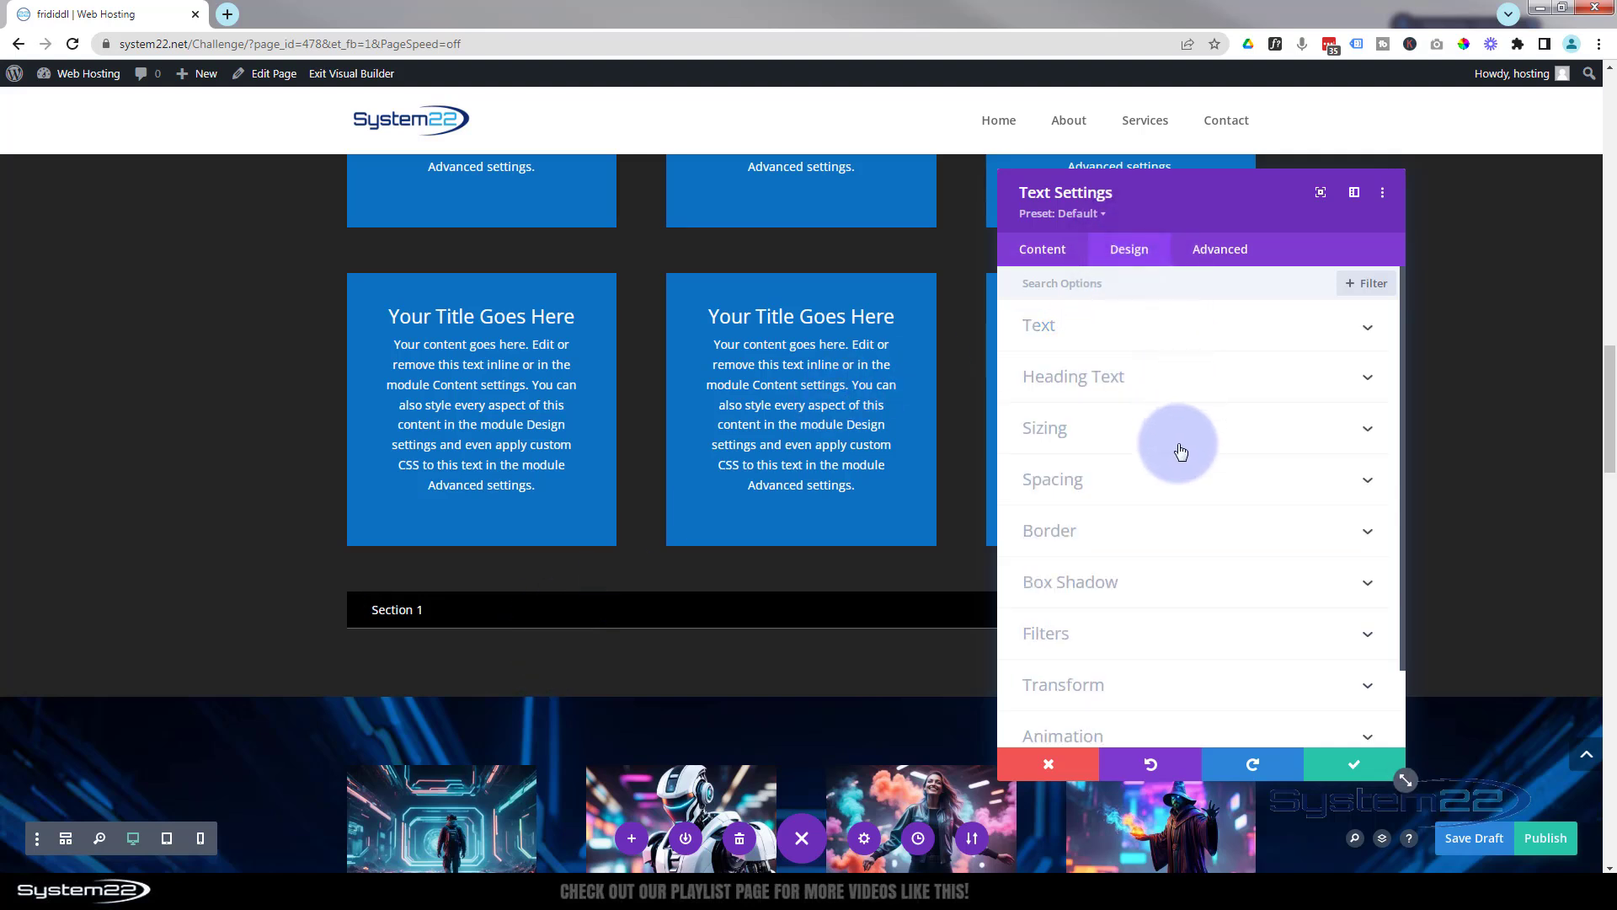
{"action": "left_click", "coordinate": [1137, 491]}
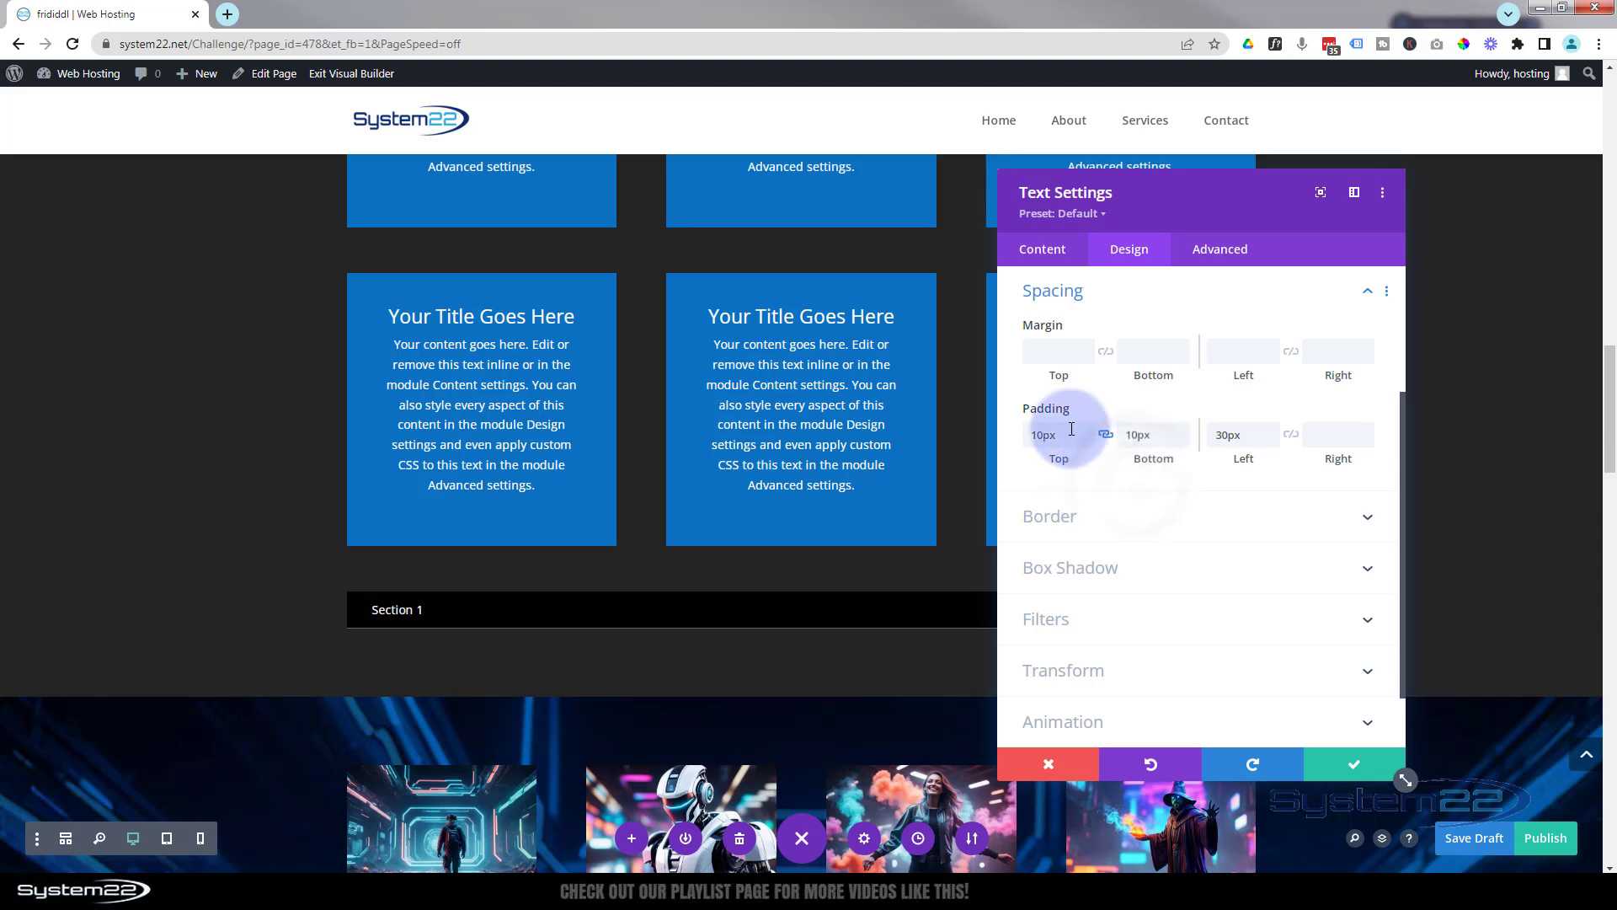
{"action": "left_click", "coordinate": [1152, 349]}
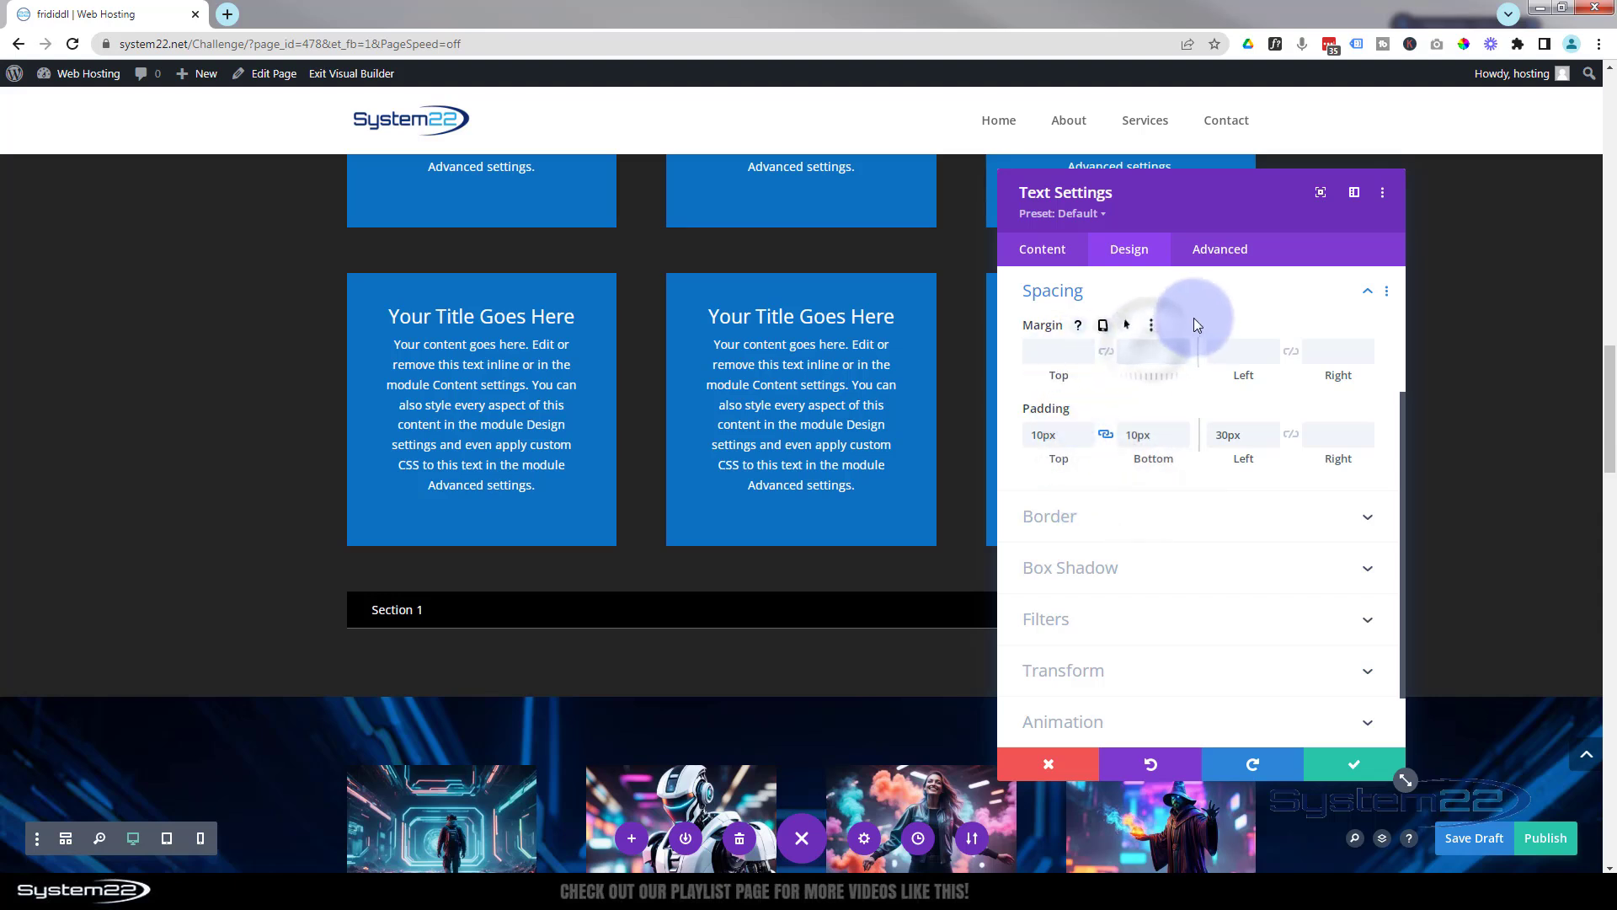
{"action": "type", "text": "0"}
{"action": "left_click", "coordinate": [1196, 325]}
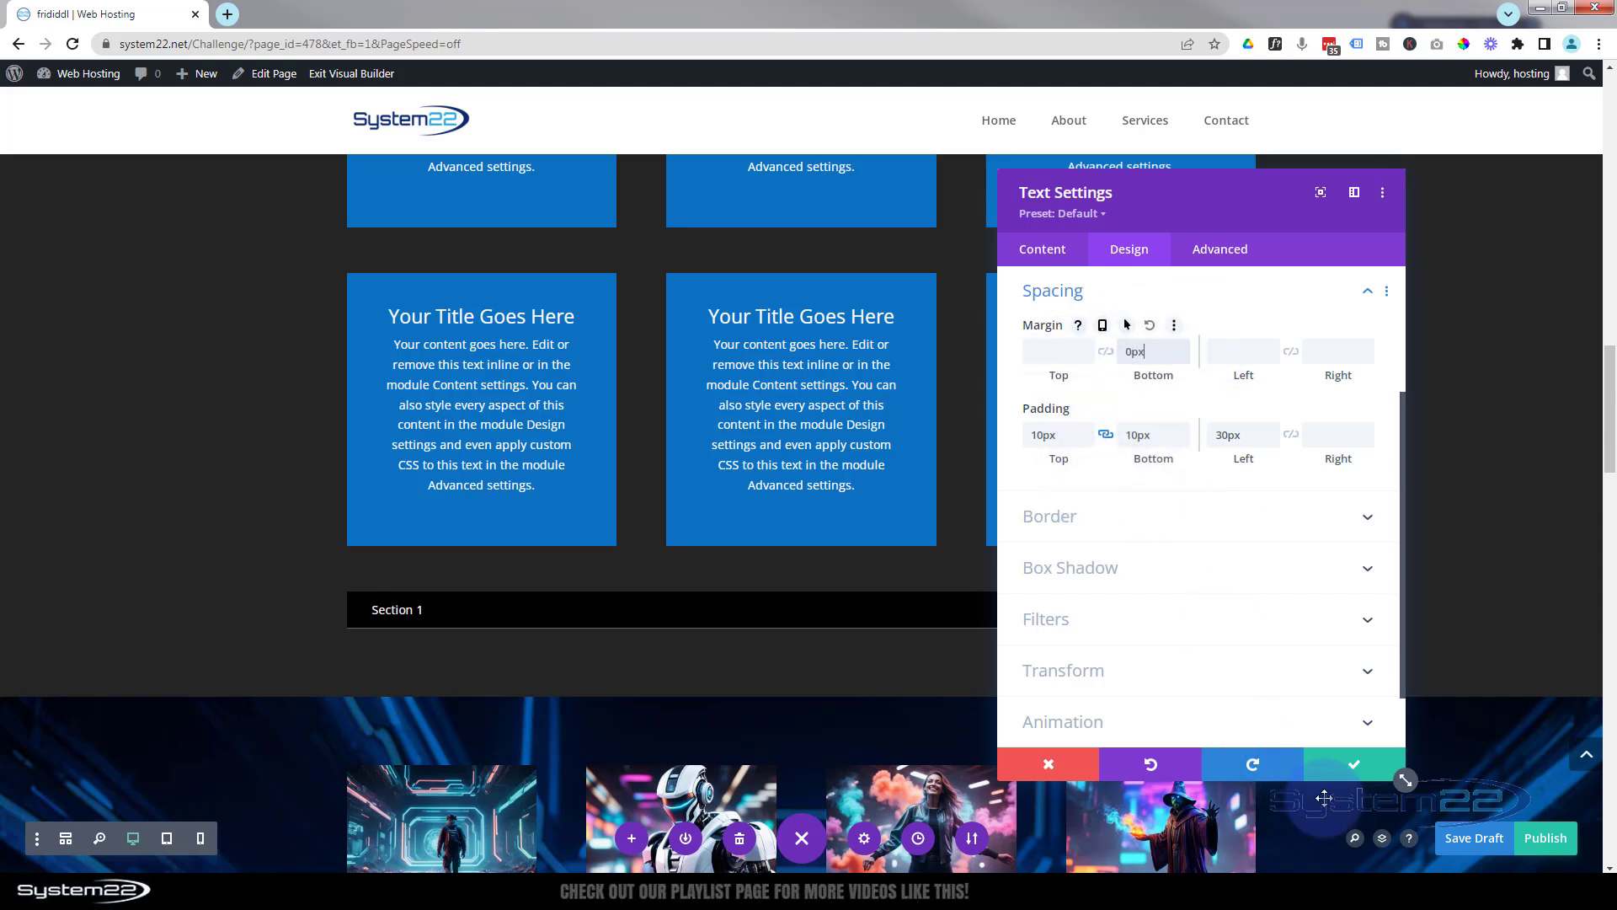
{"action": "left_click", "coordinate": [1347, 765]}
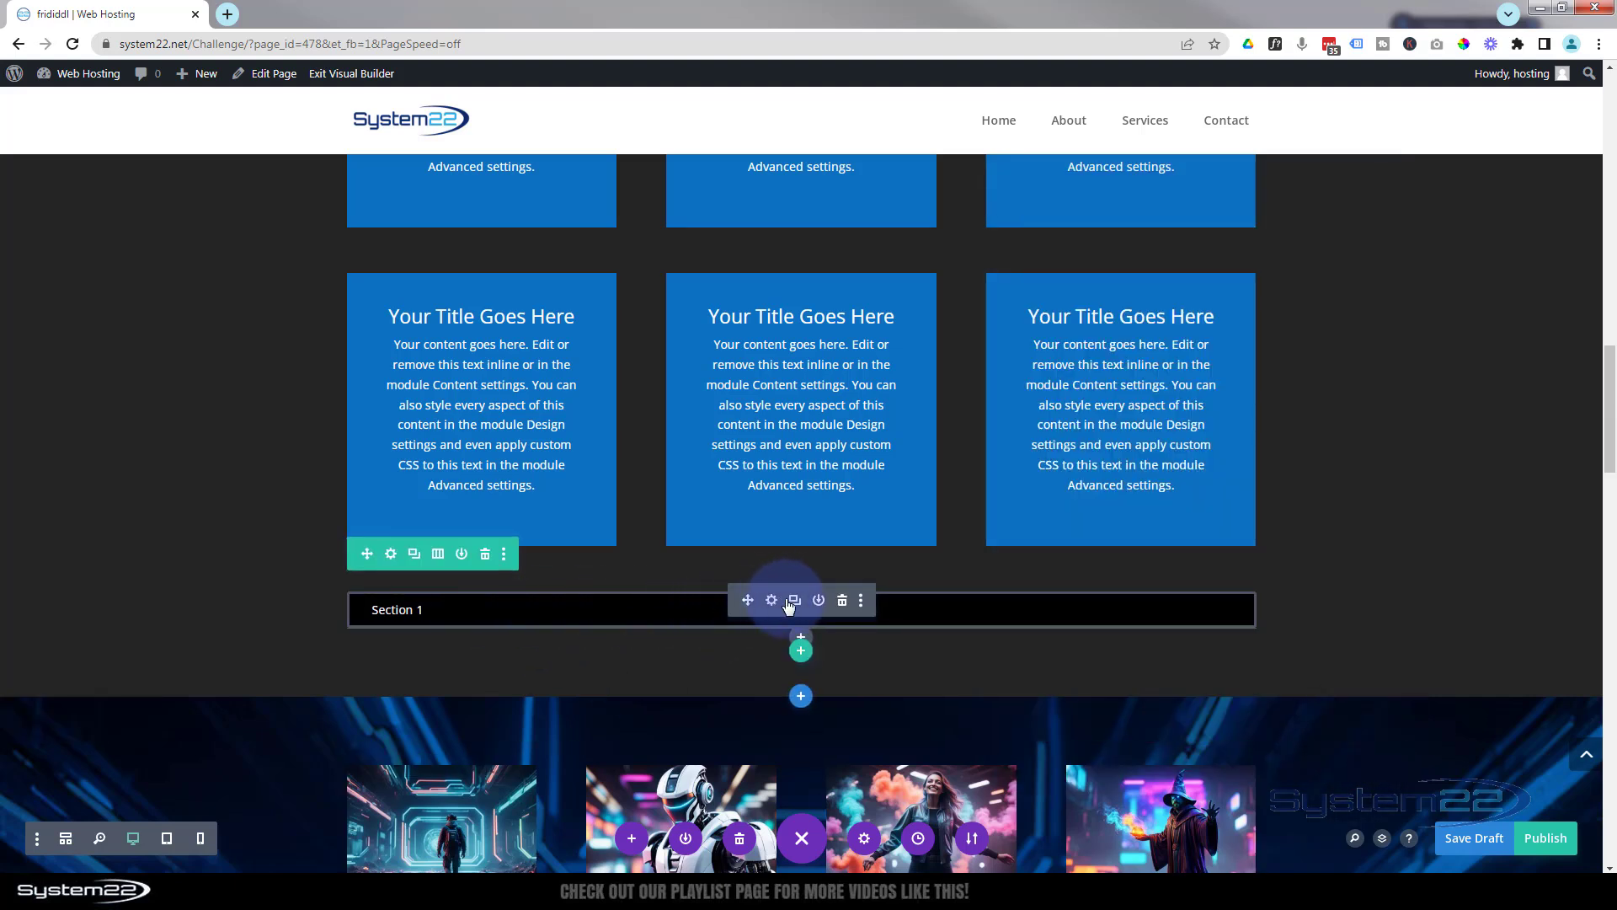
- Duplicate the Section 1 link five times to make six stacked link bars
{"action": "left_click", "coordinate": [794, 600]}
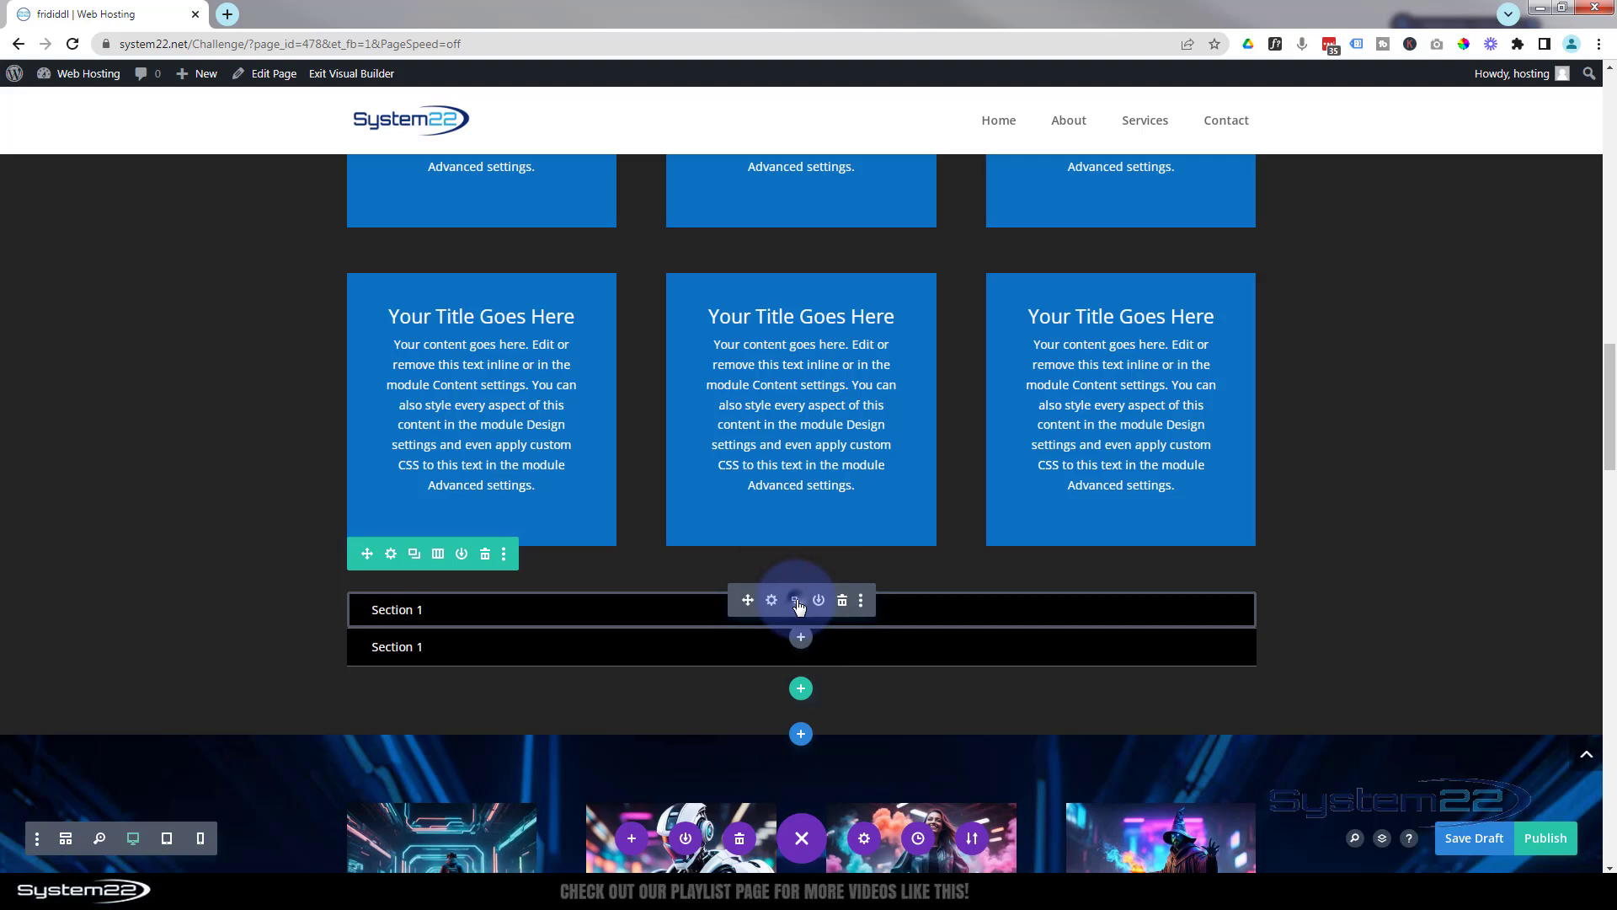
{"action": "left_click", "coordinate": [794, 600]}
{"action": "left_click", "coordinate": [794, 600]}
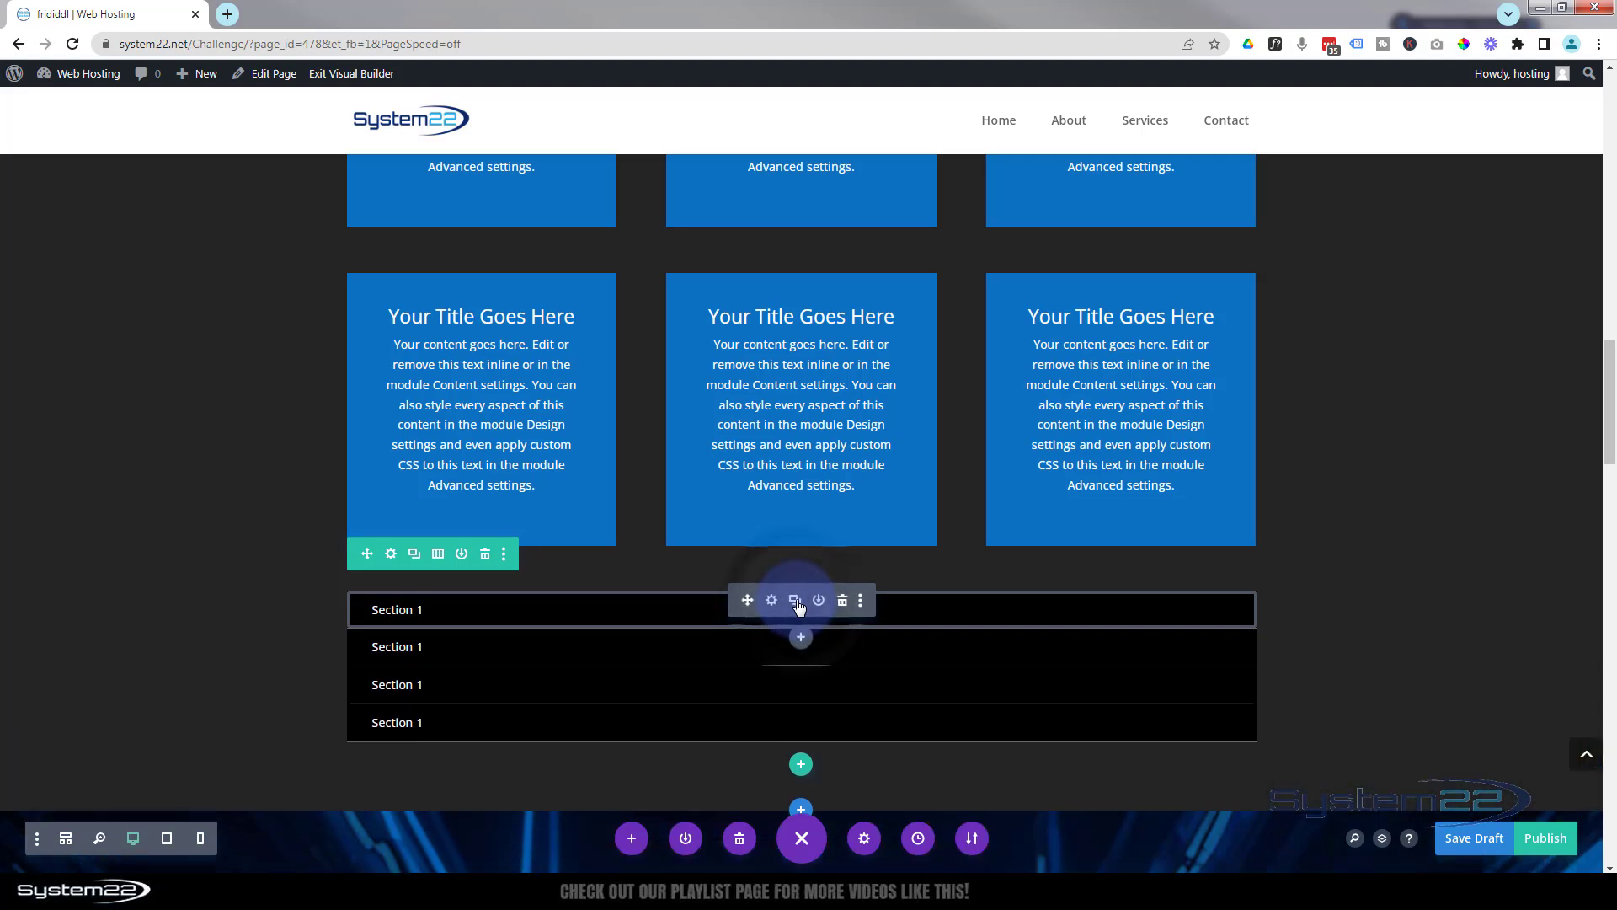
{"action": "left_click", "coordinate": [795, 601]}
{"action": "left_click", "coordinate": [794, 601]}
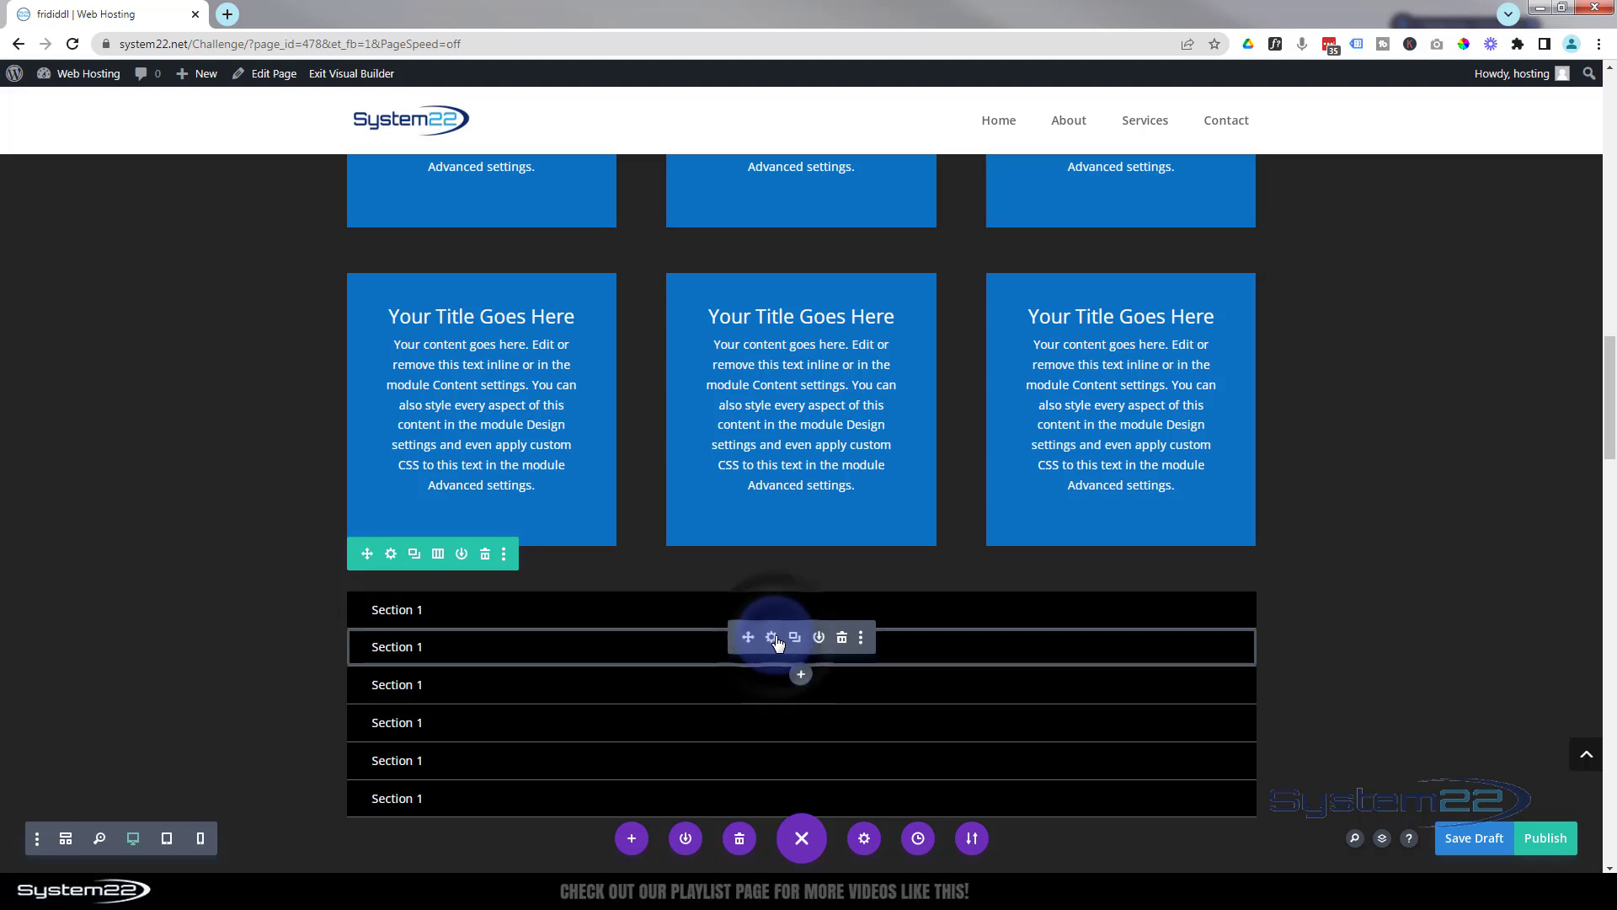
- Relabel the second bar 'Section 2', link it to #section2, and save
{"action": "left_click", "coordinate": [771, 637]}
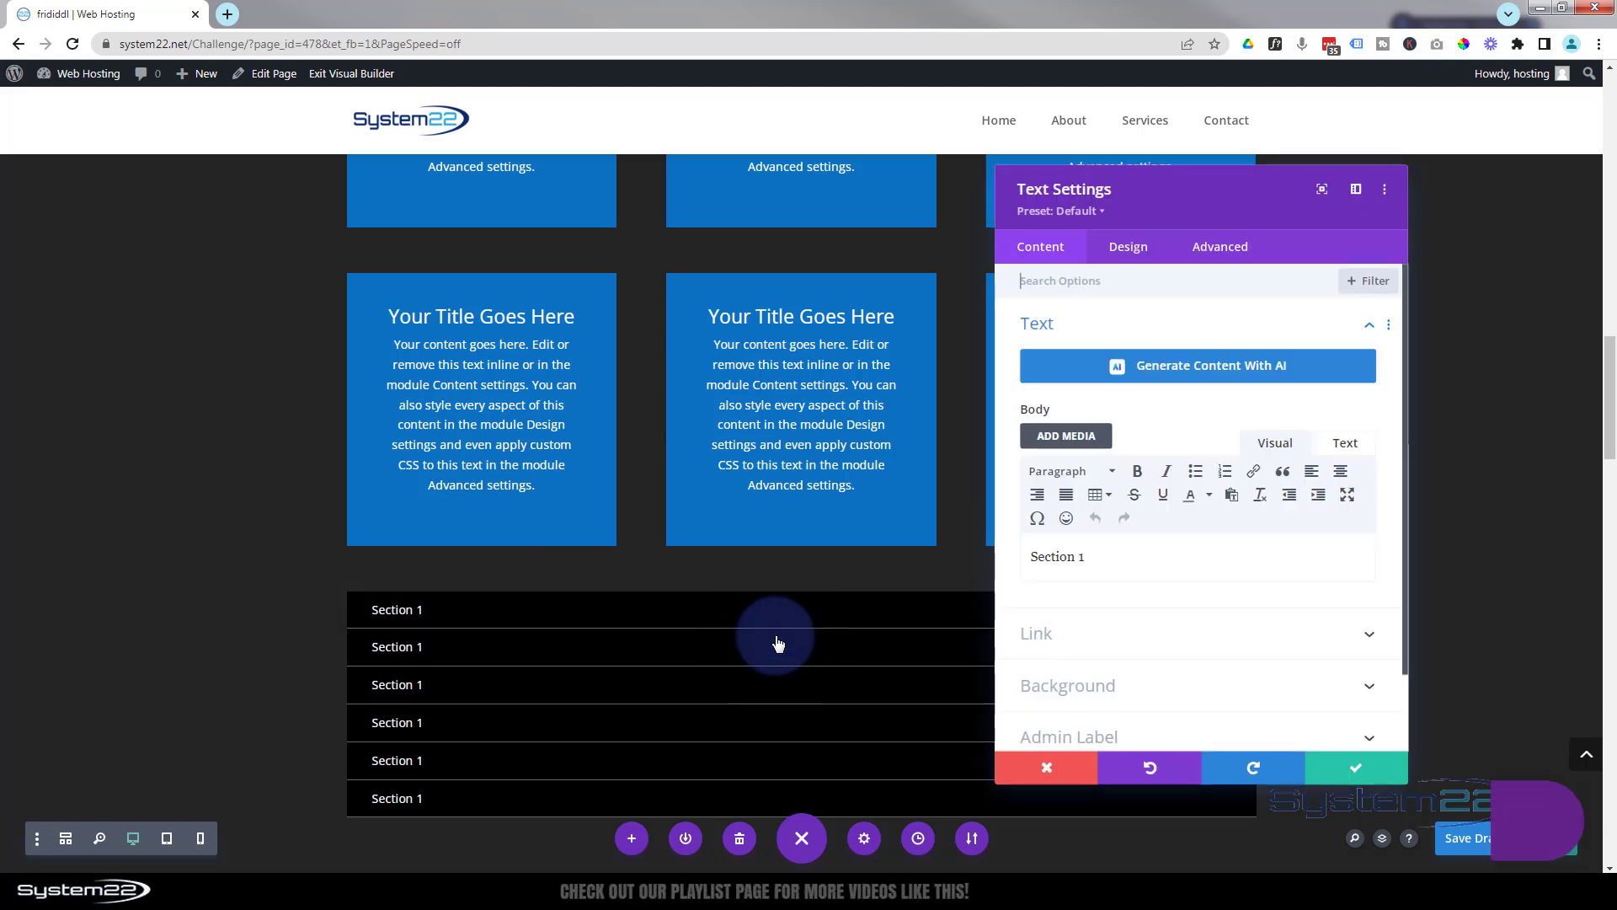
{"action": "double_click", "coordinate": [1086, 556]}
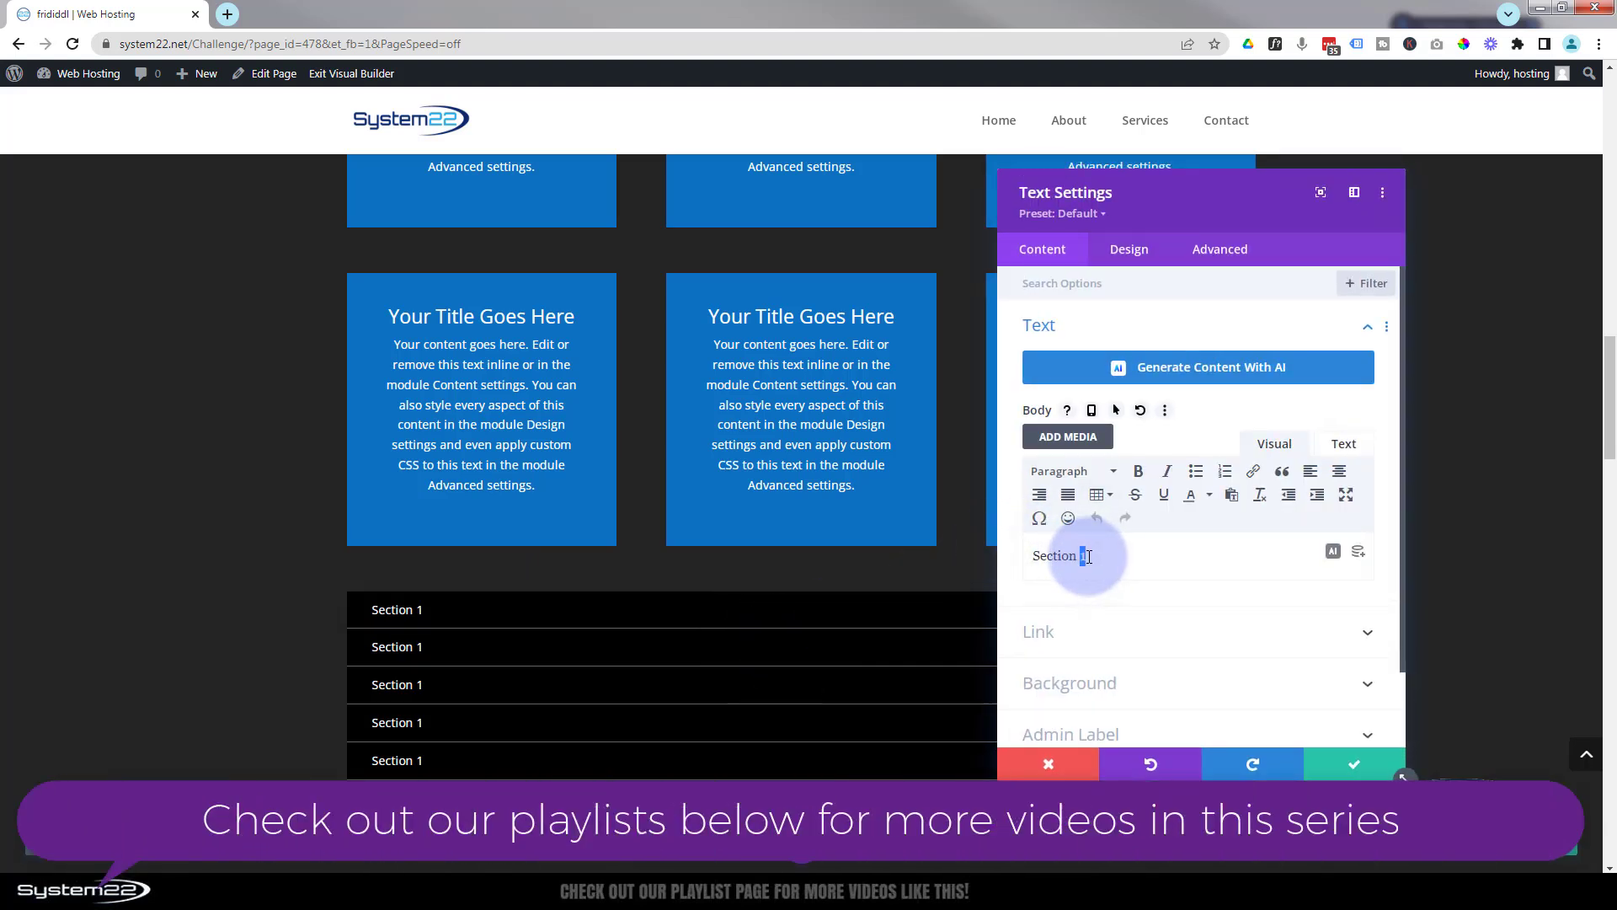
{"action": "type", "text": "2"}
{"action": "left_click", "coordinate": [1099, 632]}
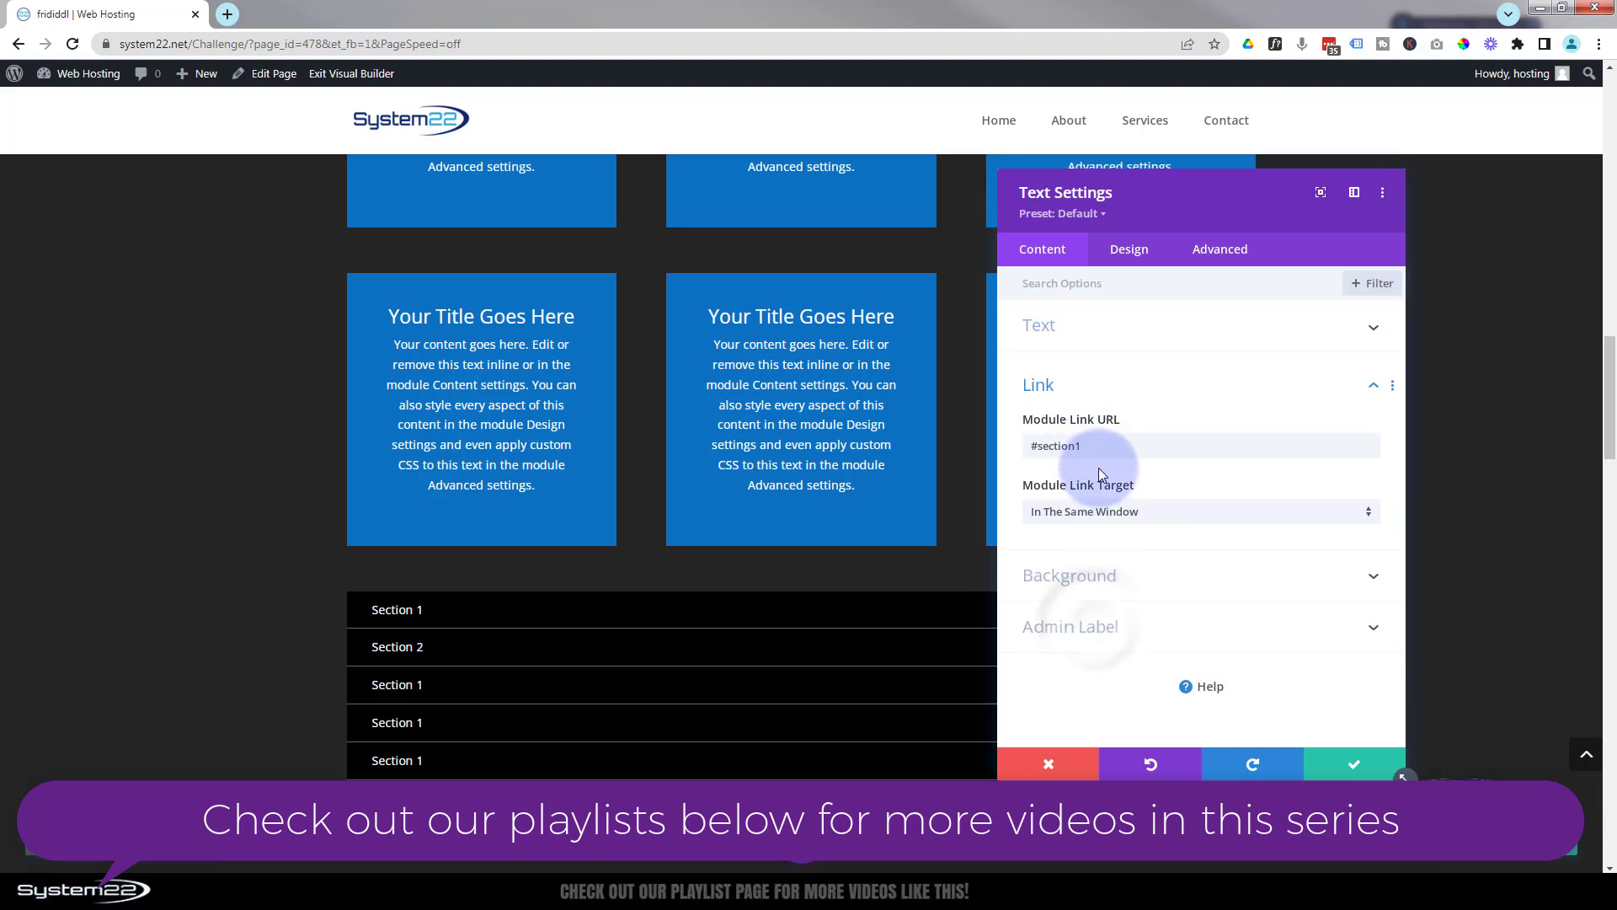
{"action": "left_click", "coordinate": [1076, 445]}
{"action": "key", "text": "BackSpace"}
{"action": "type", "text": "2"}
{"action": "left_click_drag", "start_coordinate": [1081, 448], "coordinate": [1117, 451]}
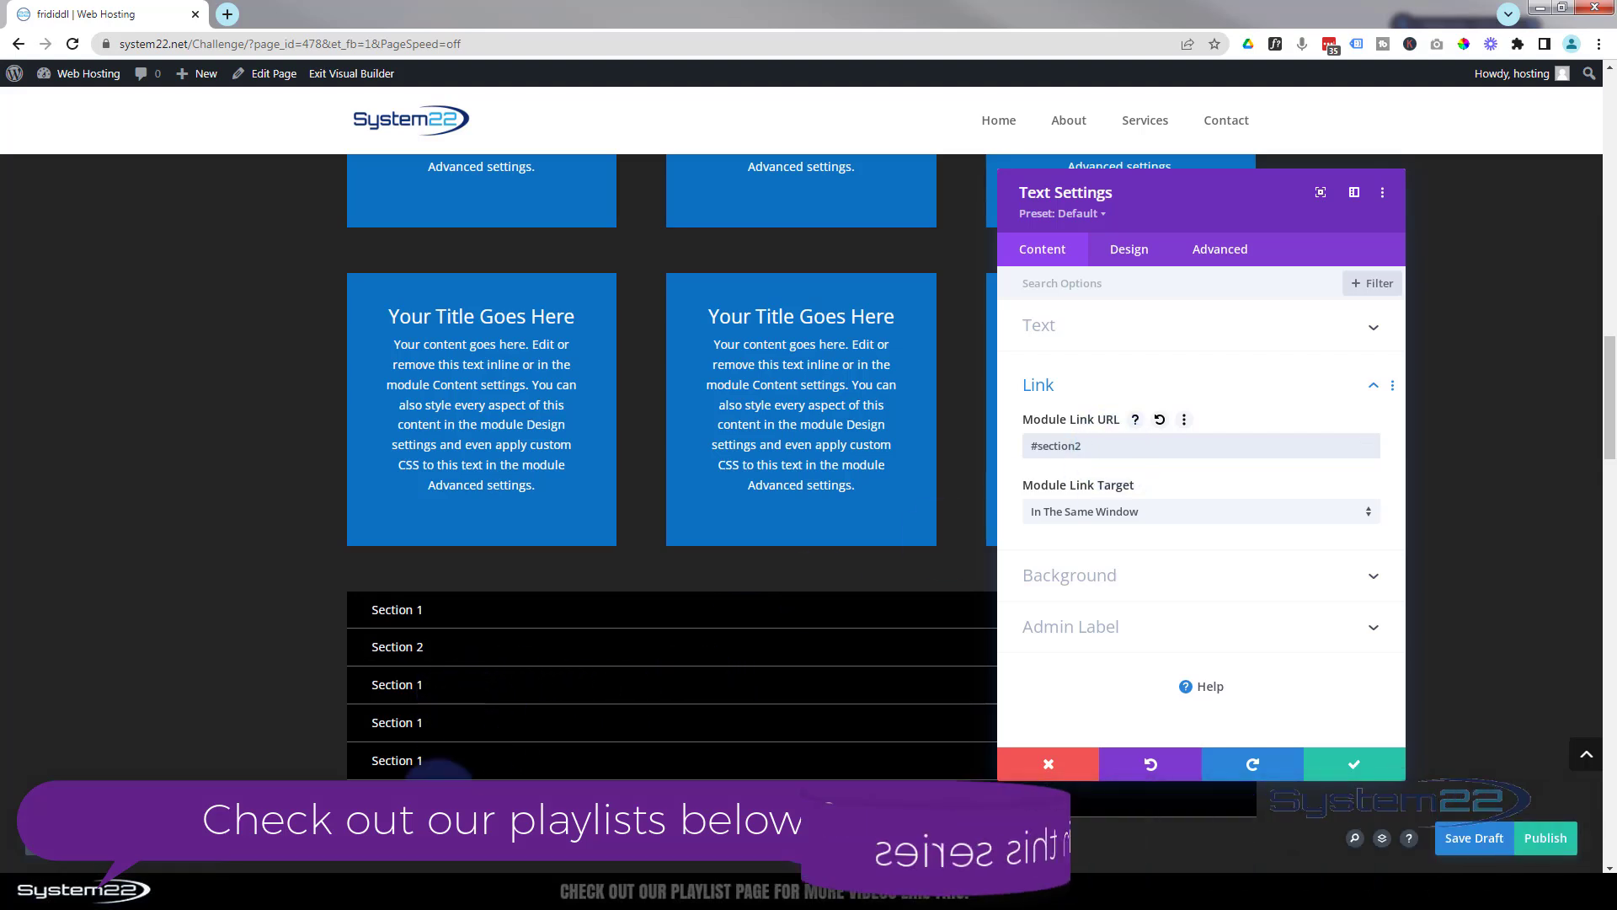
{"action": "left_click", "coordinate": [1356, 764]}
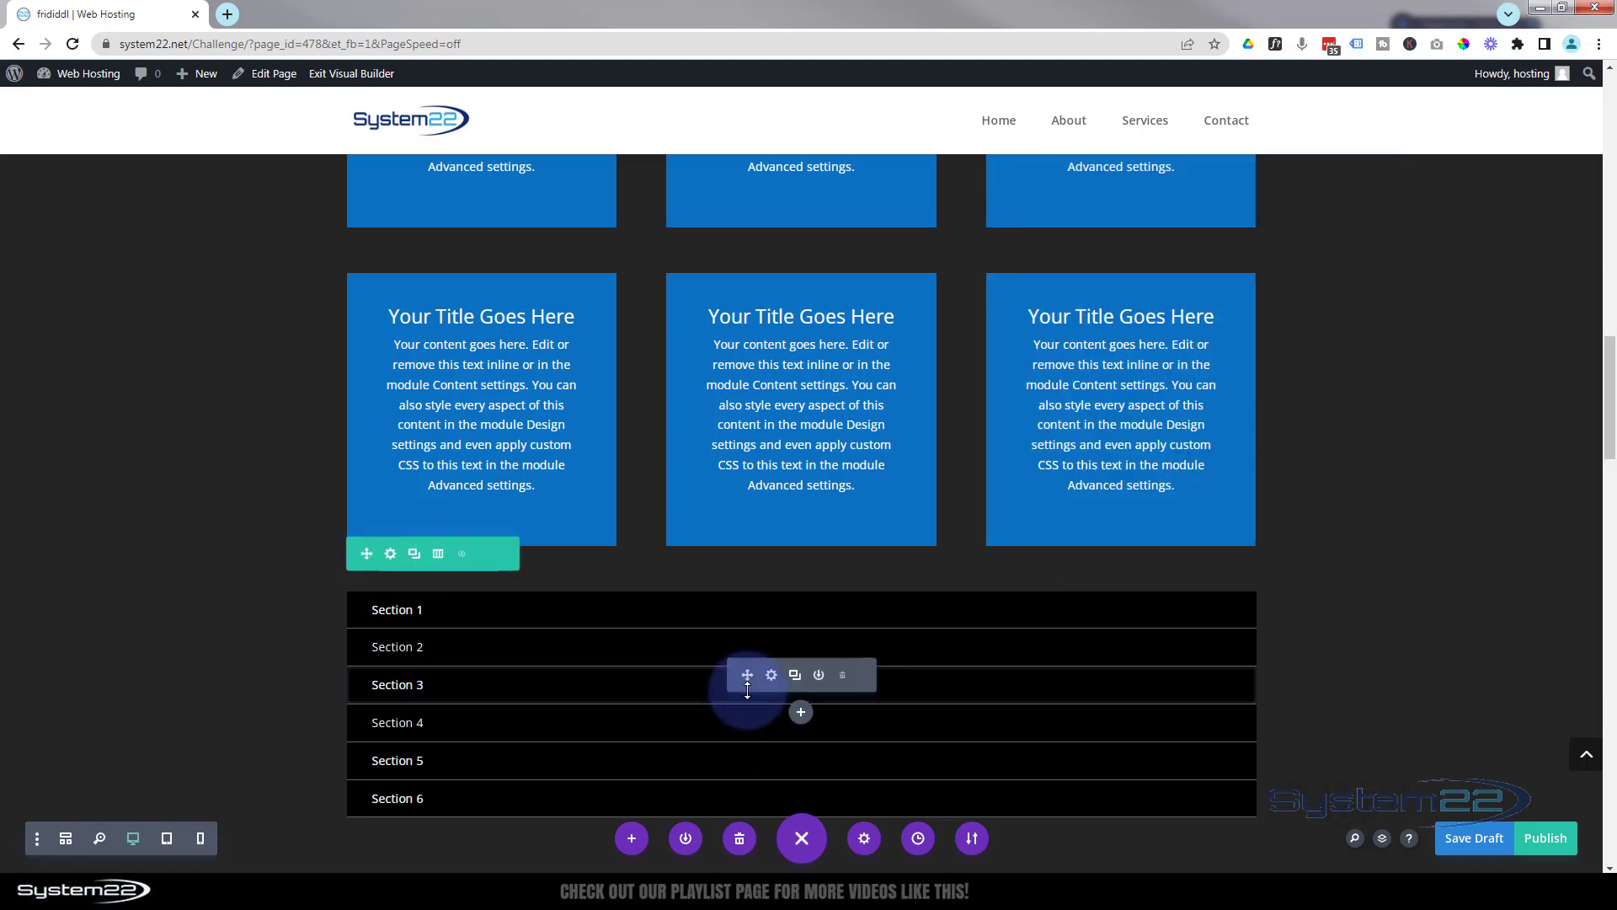
- Scroll down to the Section 1–6 menu row and open its Row Settings
{"action": "scroll", "coordinate": [685, 675], "scroll_direction": "down", "scroll_amount": 3}
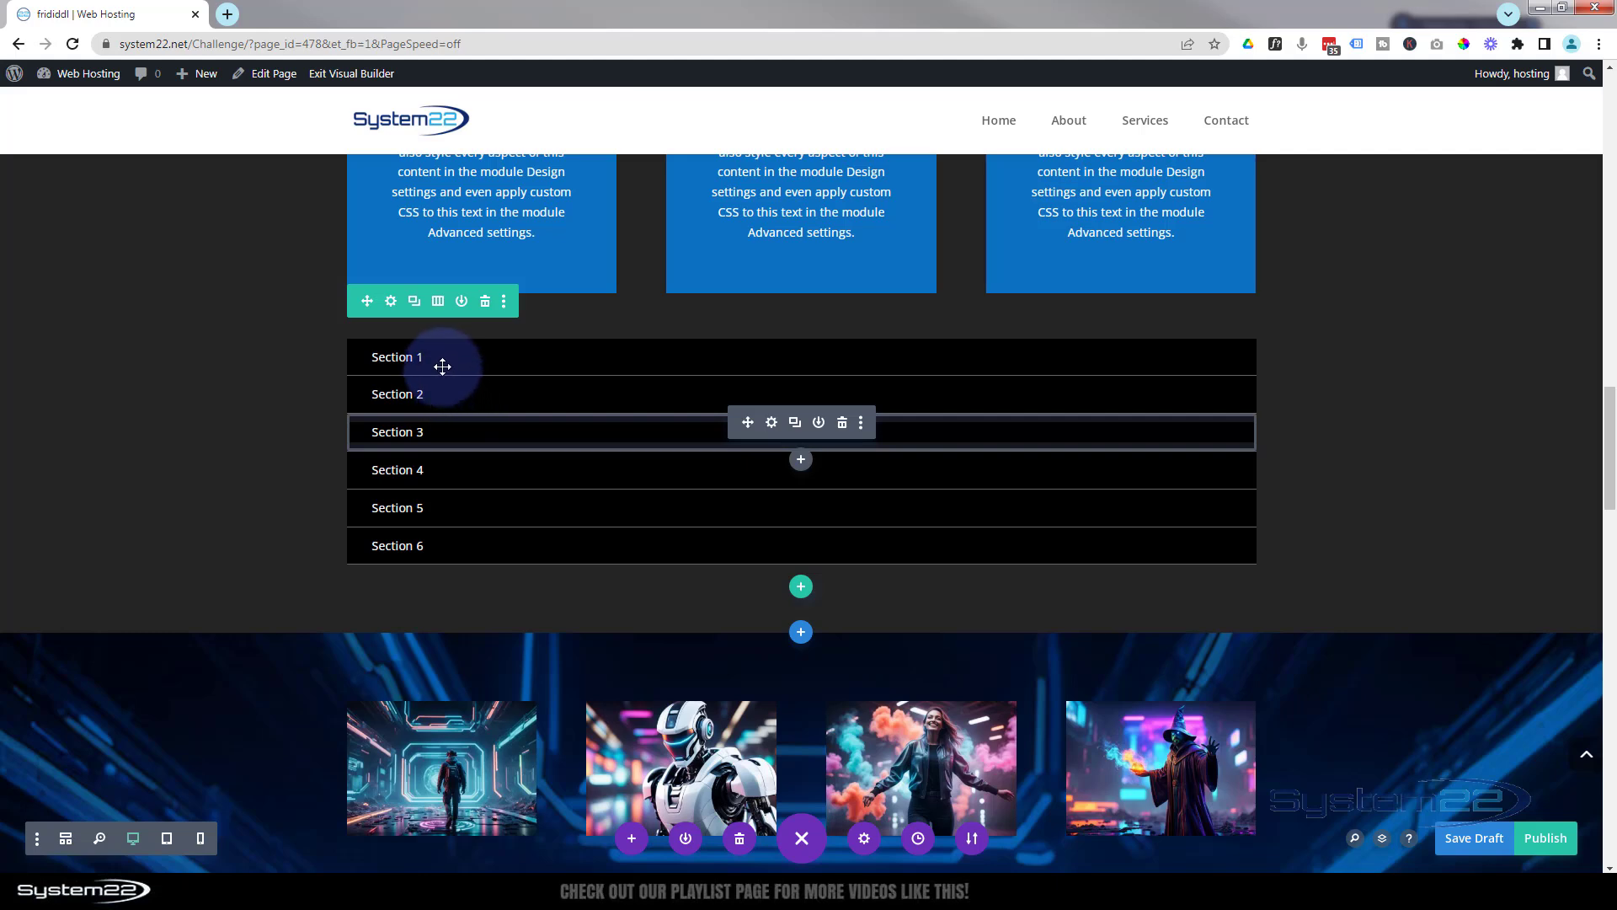
{"action": "scroll", "coordinate": [443, 368], "scroll_direction": "down", "scroll_amount": 1}
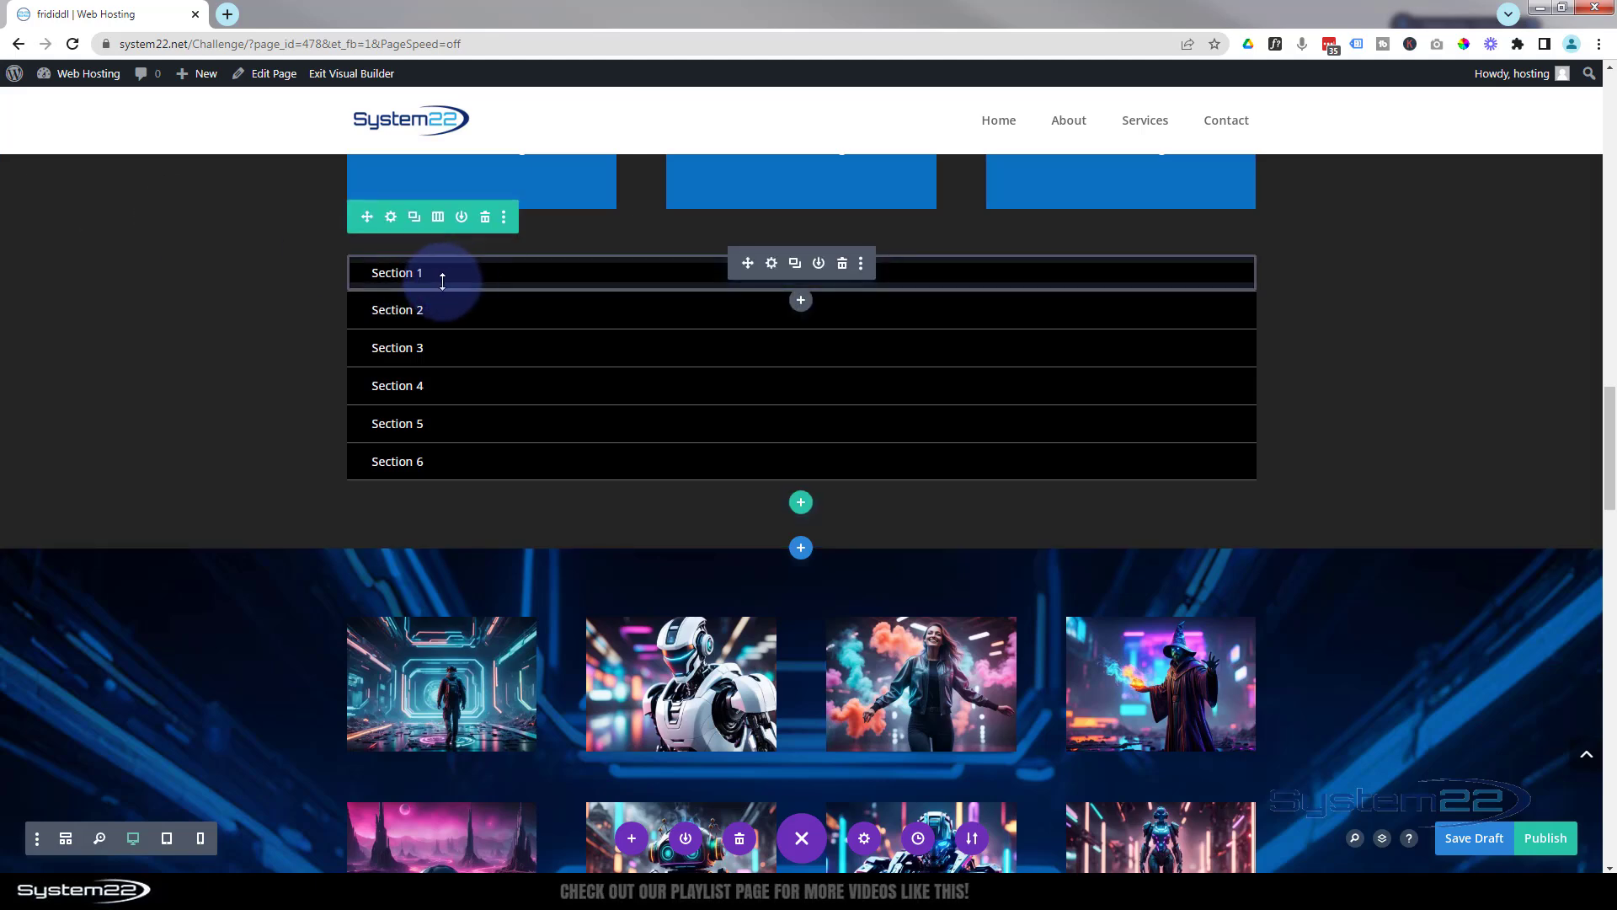
{"action": "left_click", "coordinate": [392, 219]}
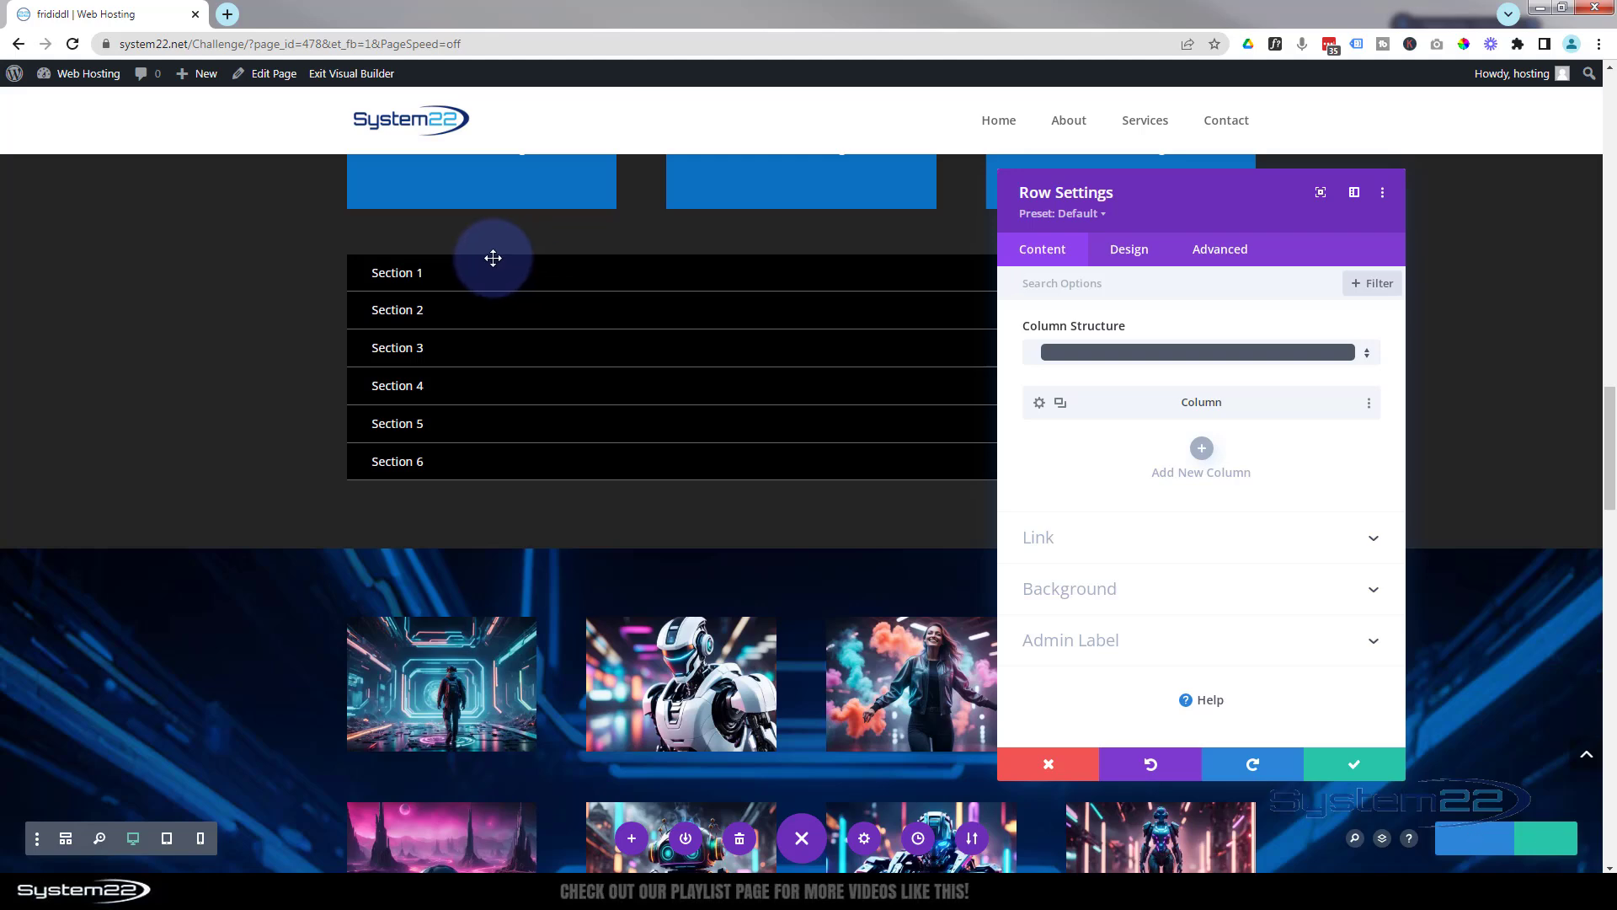
- Under Design > Spacing, give the menu row 0px top padding with bottom padding linked to match
{"action": "left_click", "coordinate": [1129, 251]}
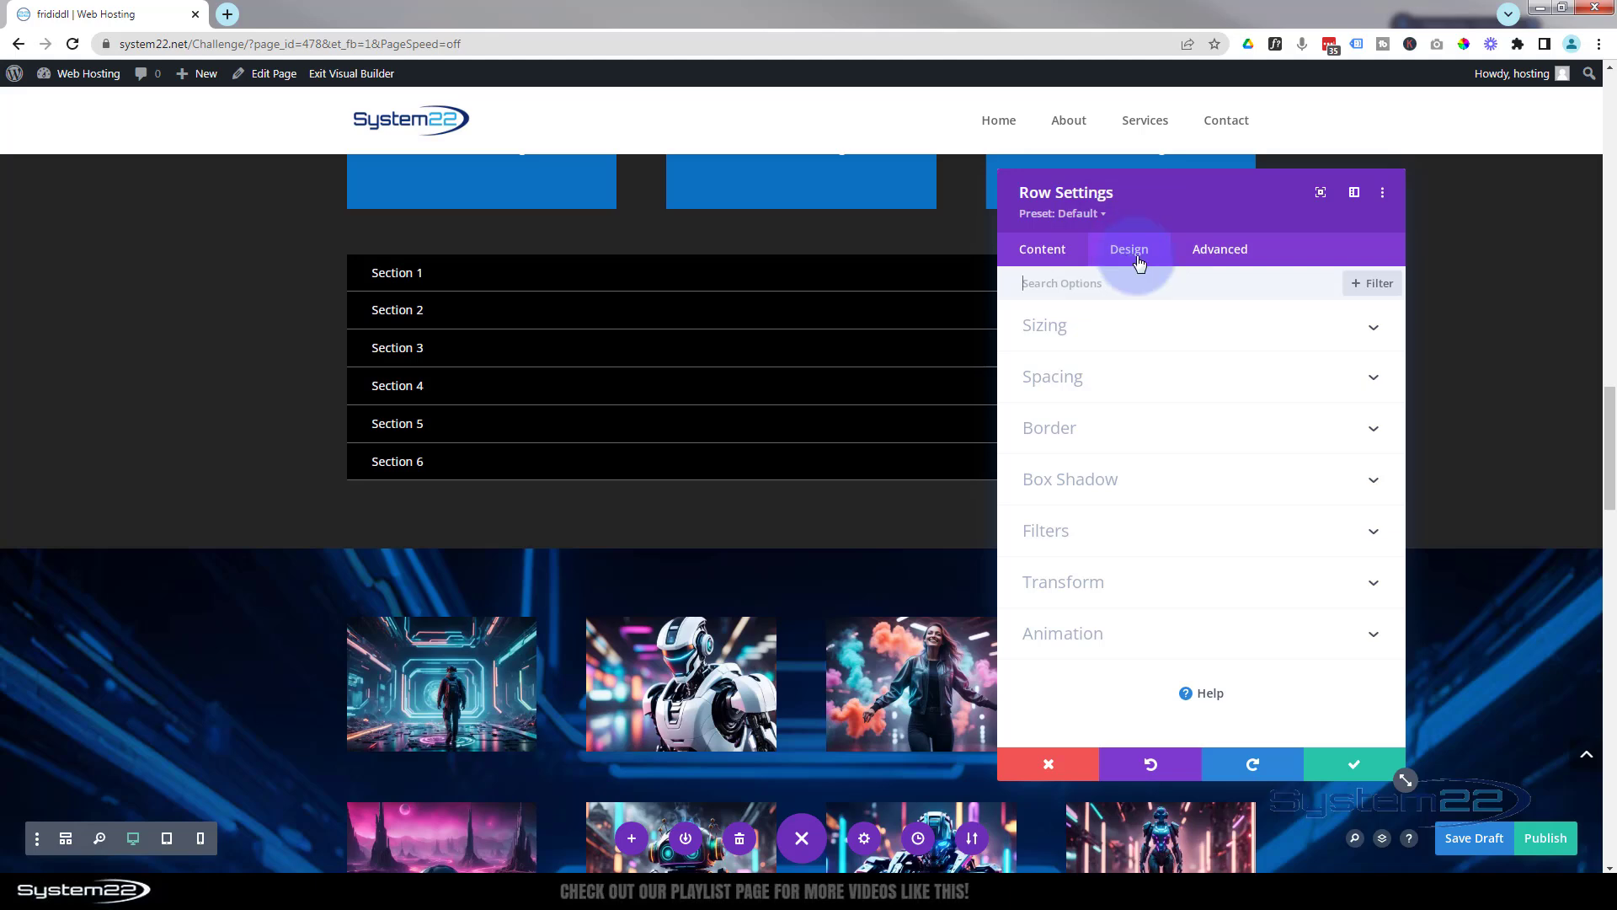
{"action": "left_click", "coordinate": [1163, 390]}
{"action": "left_click", "coordinate": [1053, 434]}
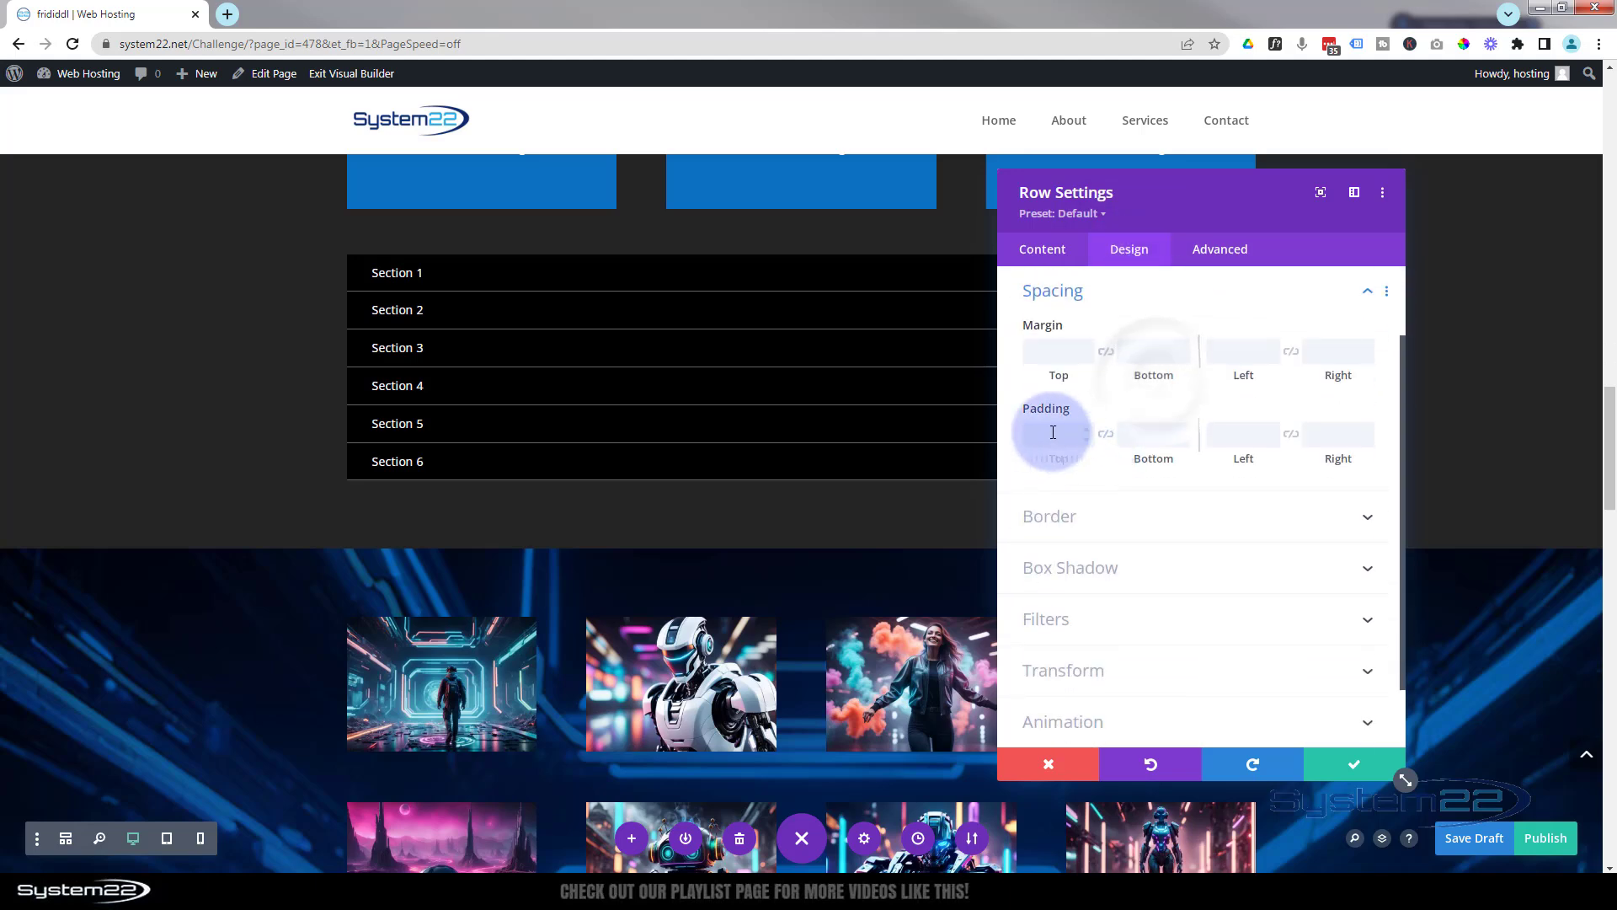
{"action": "left_click", "coordinate": [1145, 349]}
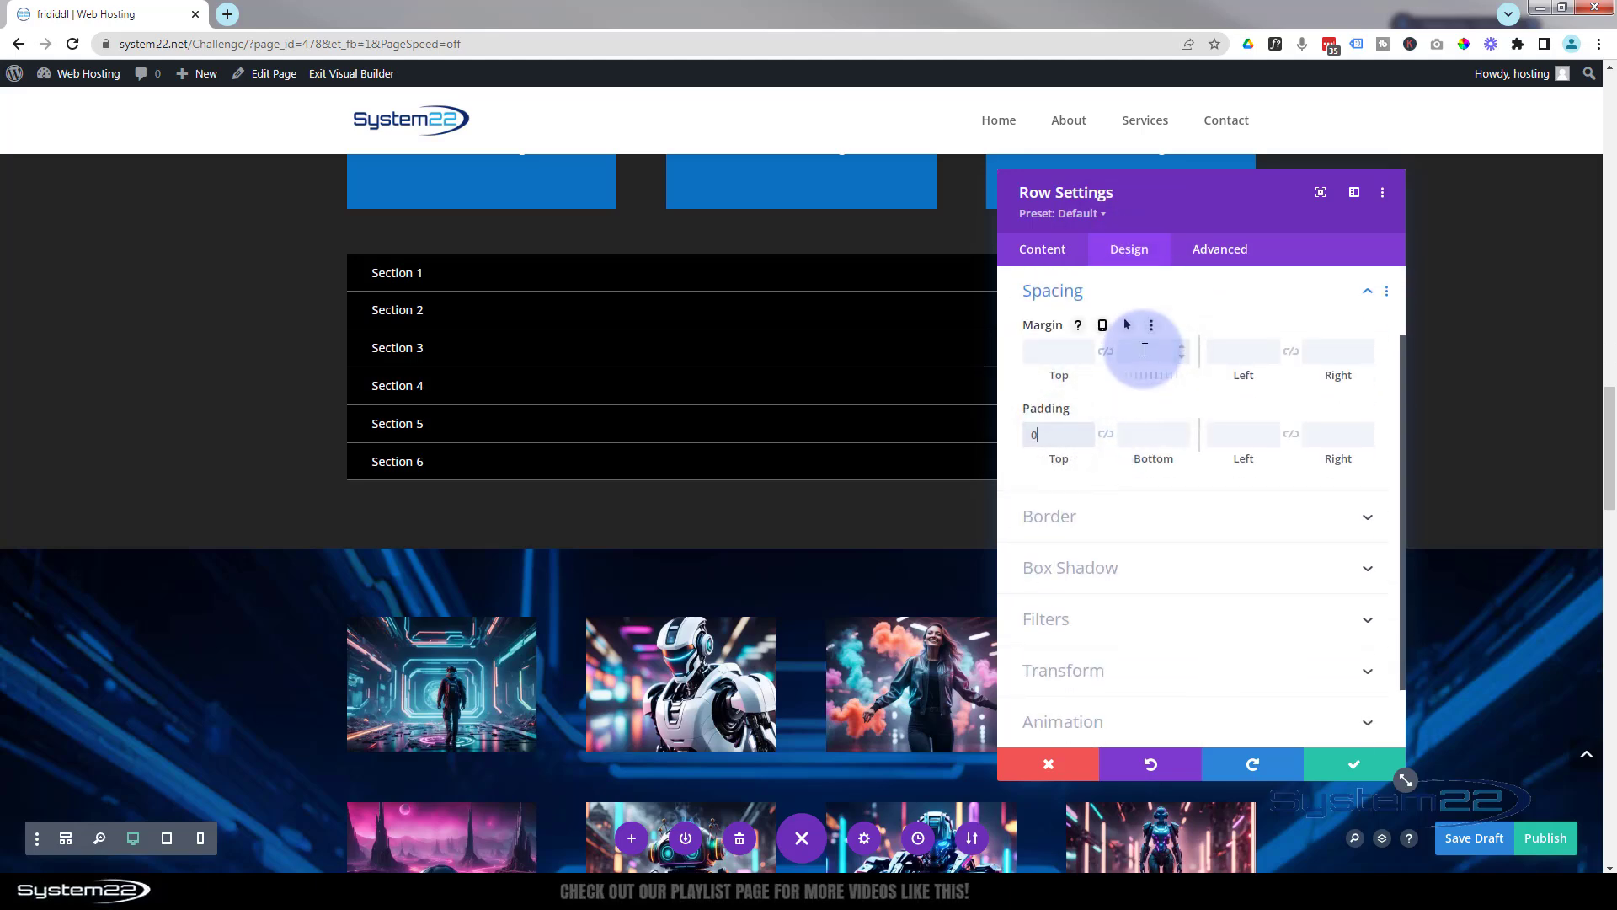
{"action": "left_click", "coordinate": [1091, 436]}
{"action": "left_click", "coordinate": [1104, 437]}
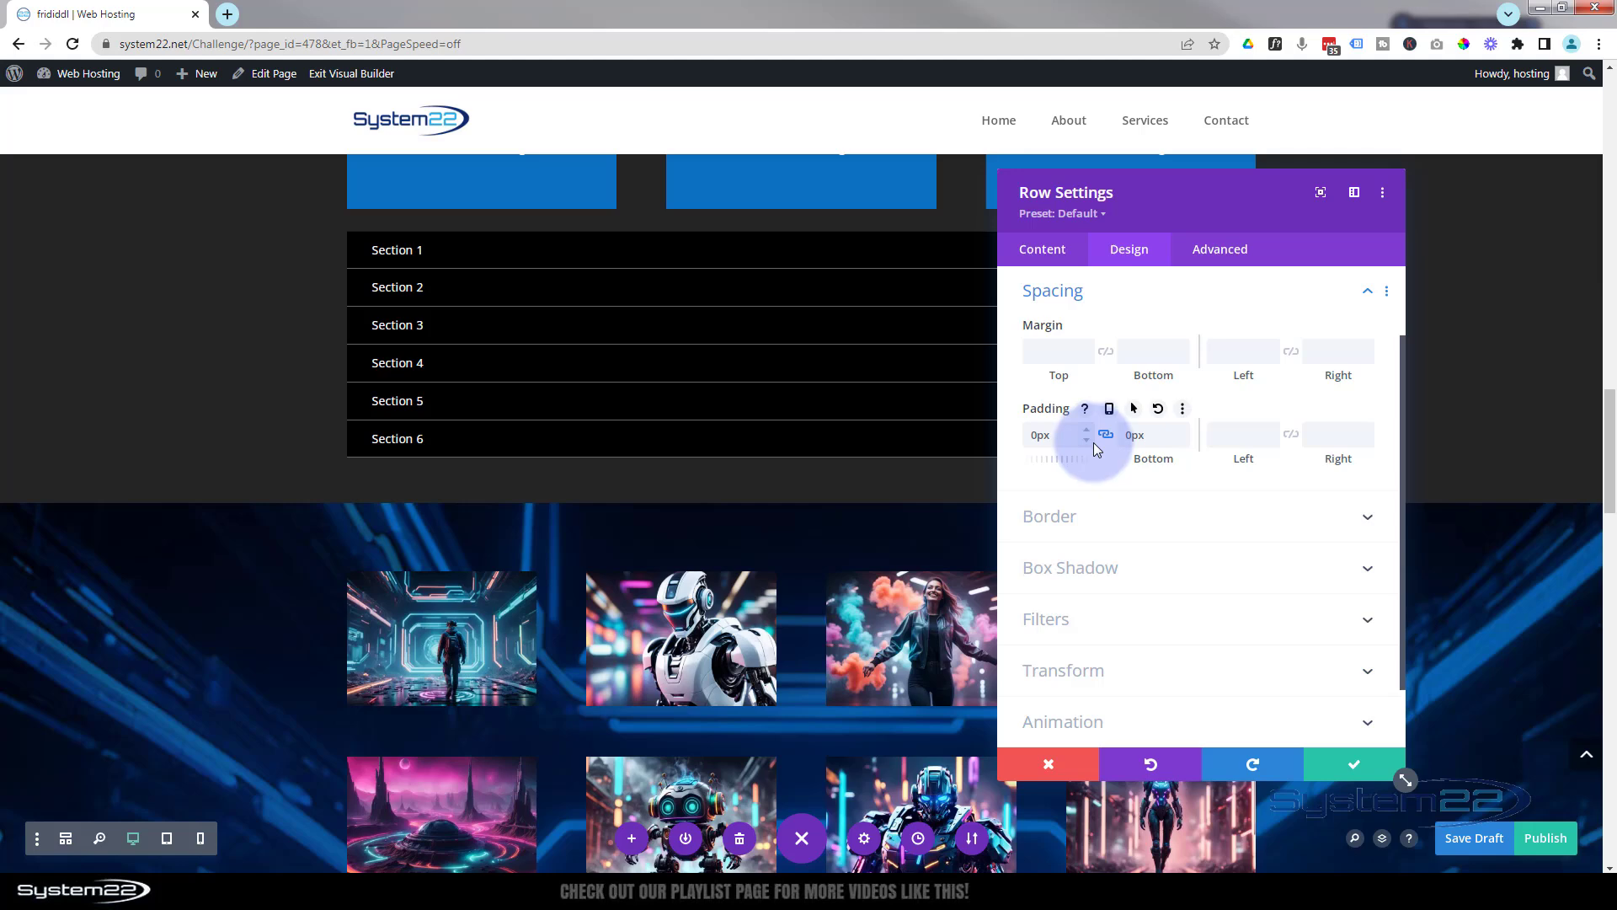
{"action": "left_click", "coordinate": [1231, 258]}
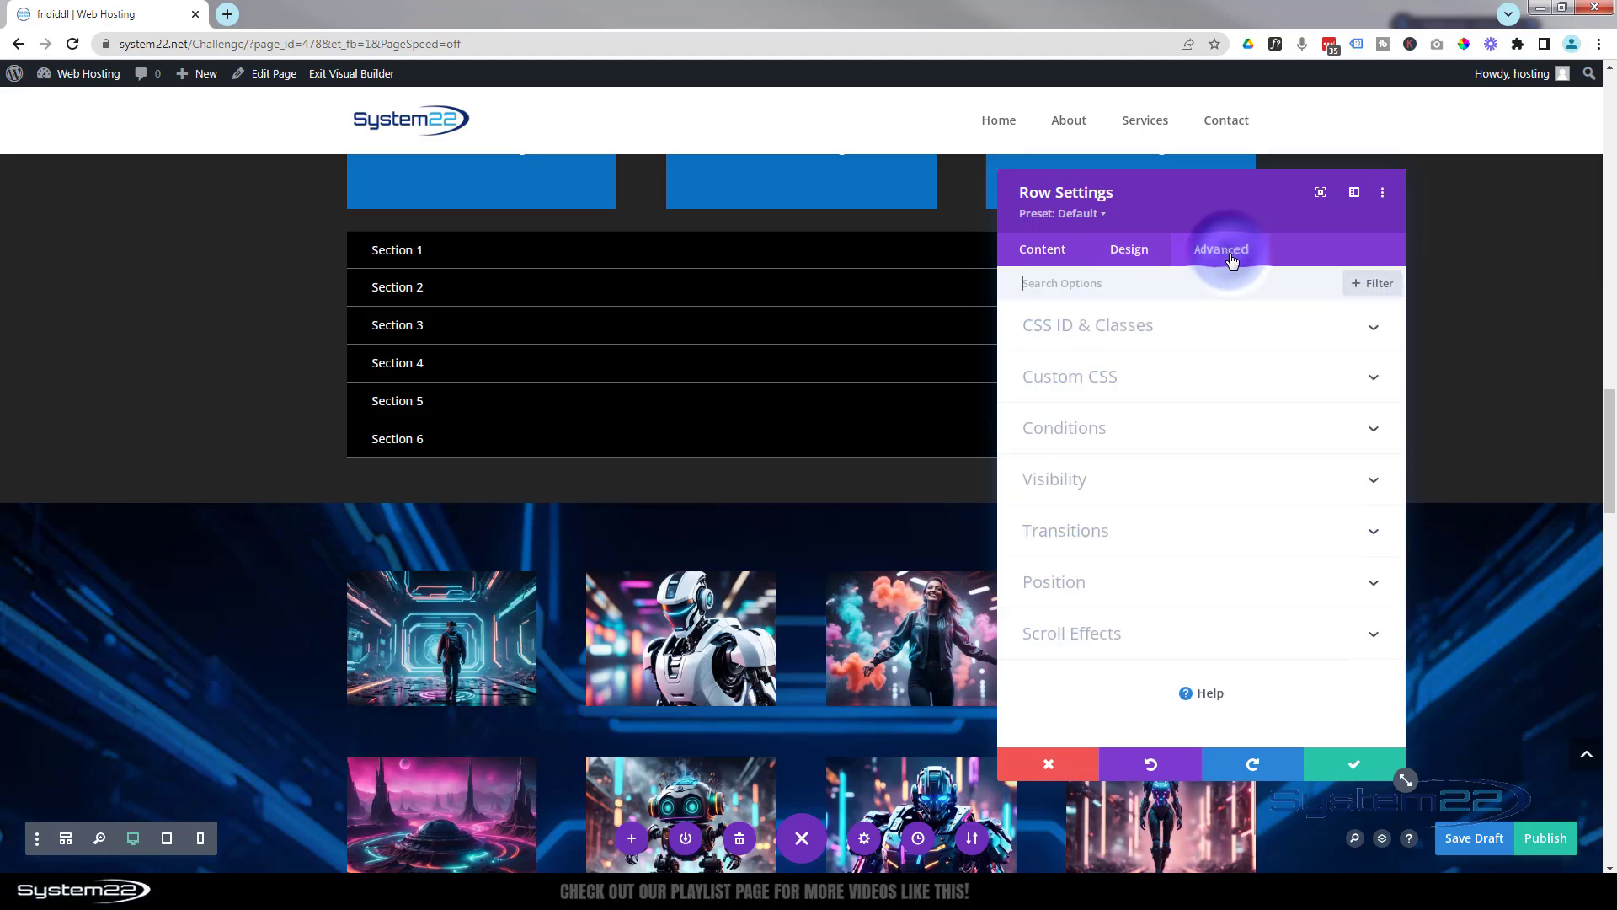
- Set the menu row's Position to Fixed
{"action": "left_click", "coordinate": [1235, 588]}
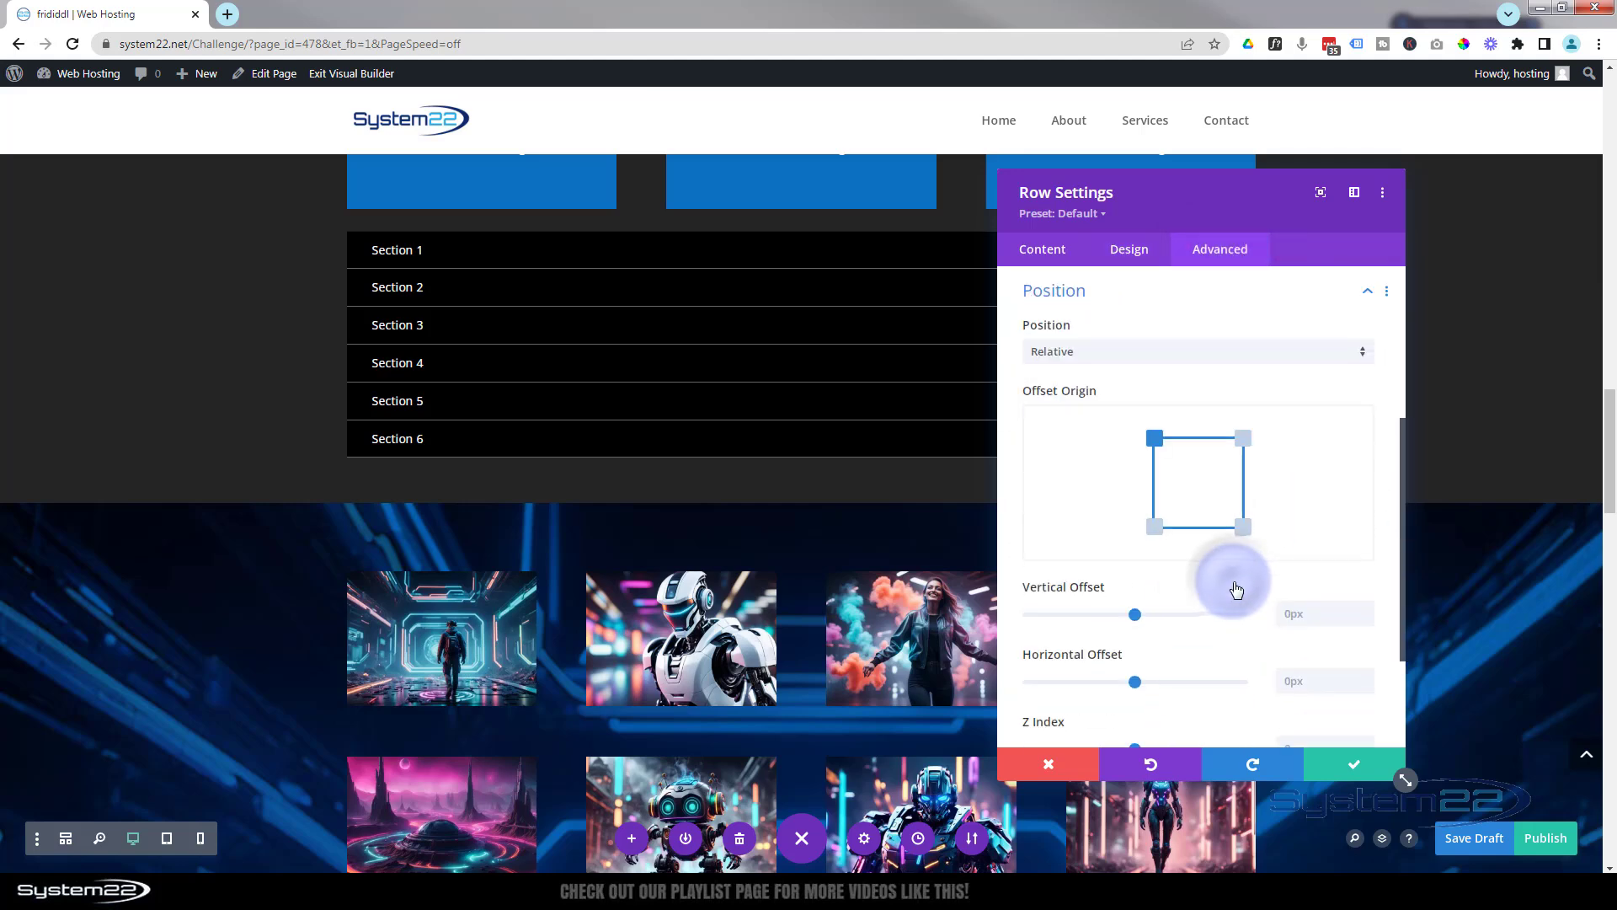
{"action": "left_click", "coordinate": [1138, 354]}
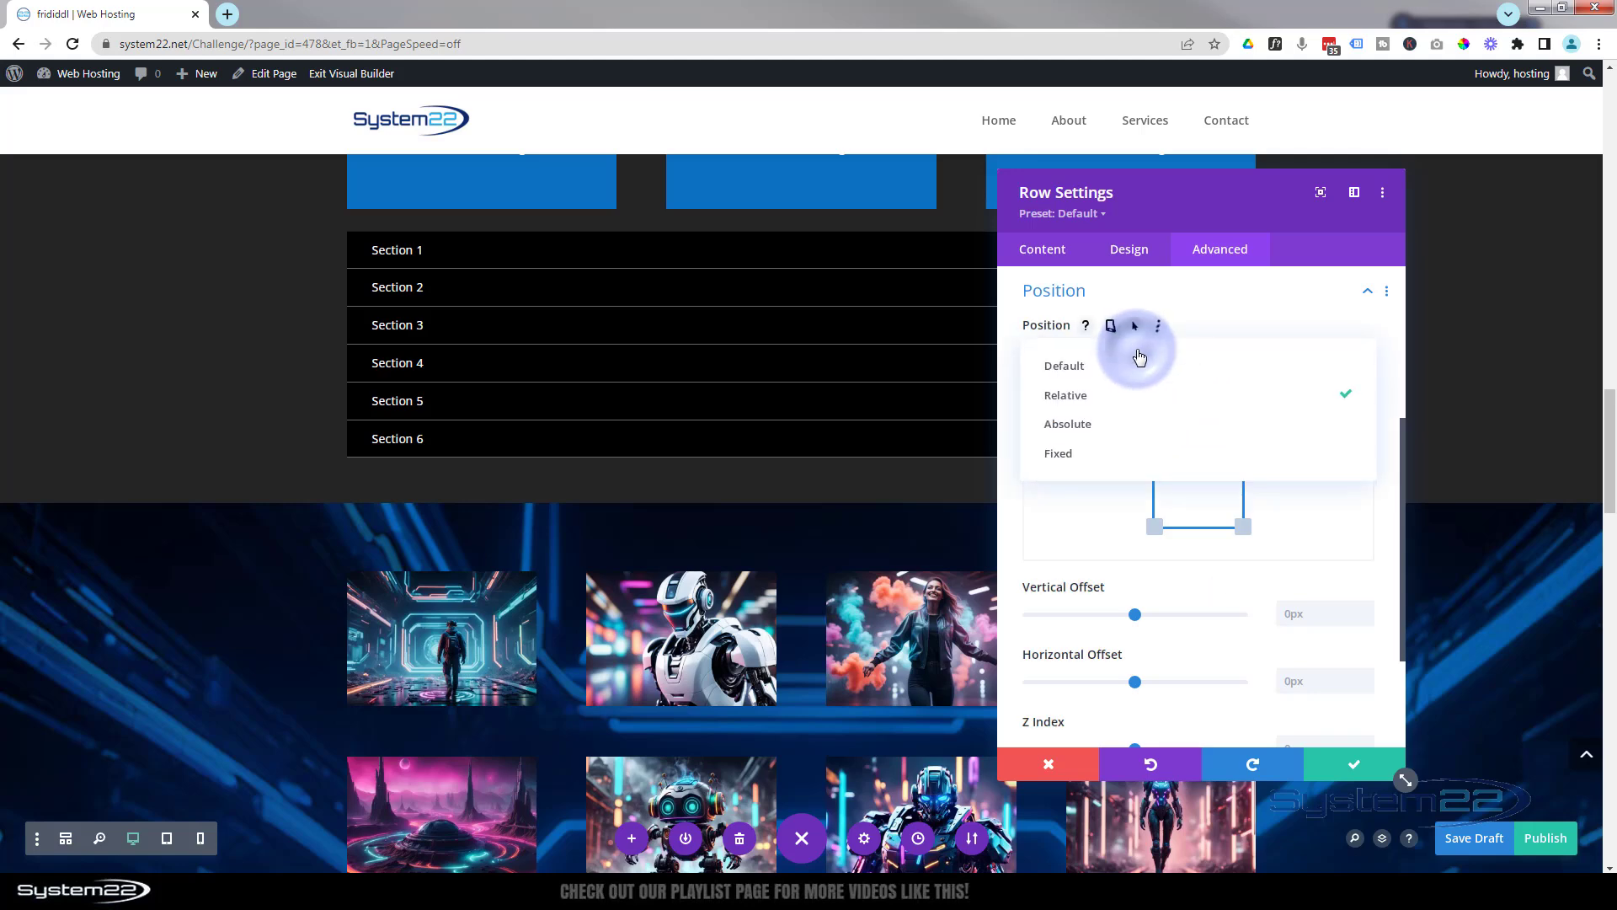
{"action": "left_click", "coordinate": [1095, 455]}
{"action": "left_click", "coordinate": [418, 686]}
{"action": "scroll", "coordinate": [423, 690], "scroll_direction": "up", "scroll_amount": 5}
{"action": "scroll", "coordinate": [424, 691], "scroll_direction": "up", "scroll_amount": 10}
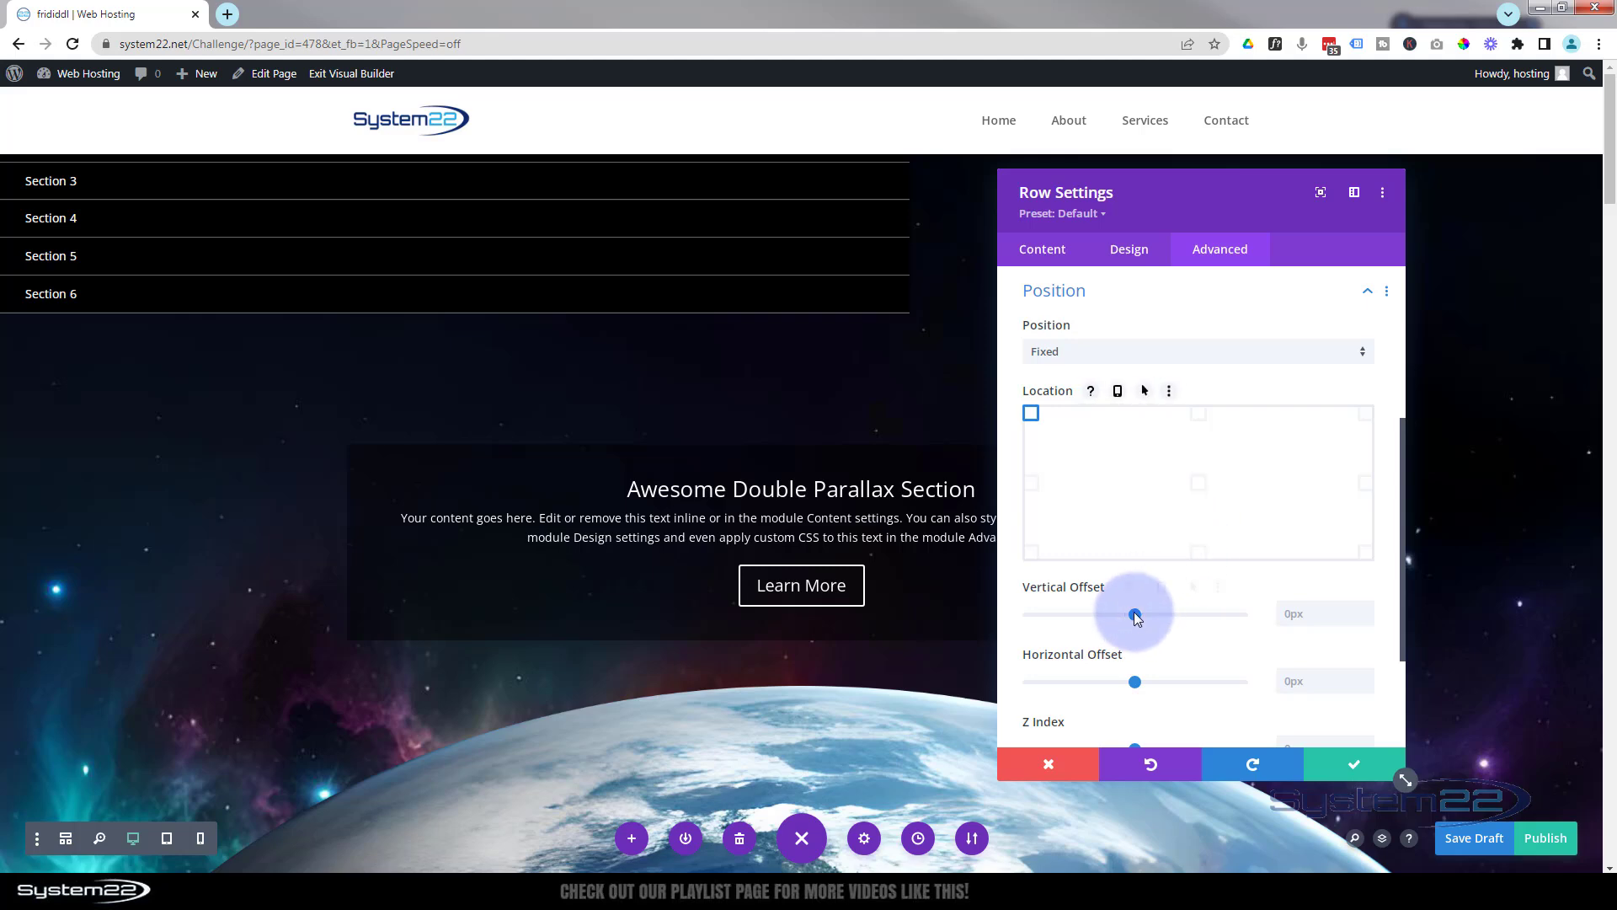
- Set the fixed menu row's vertical offset to 80px
{"action": "left_click_drag", "start_coordinate": [1135, 615], "coordinate": [1145, 614]}
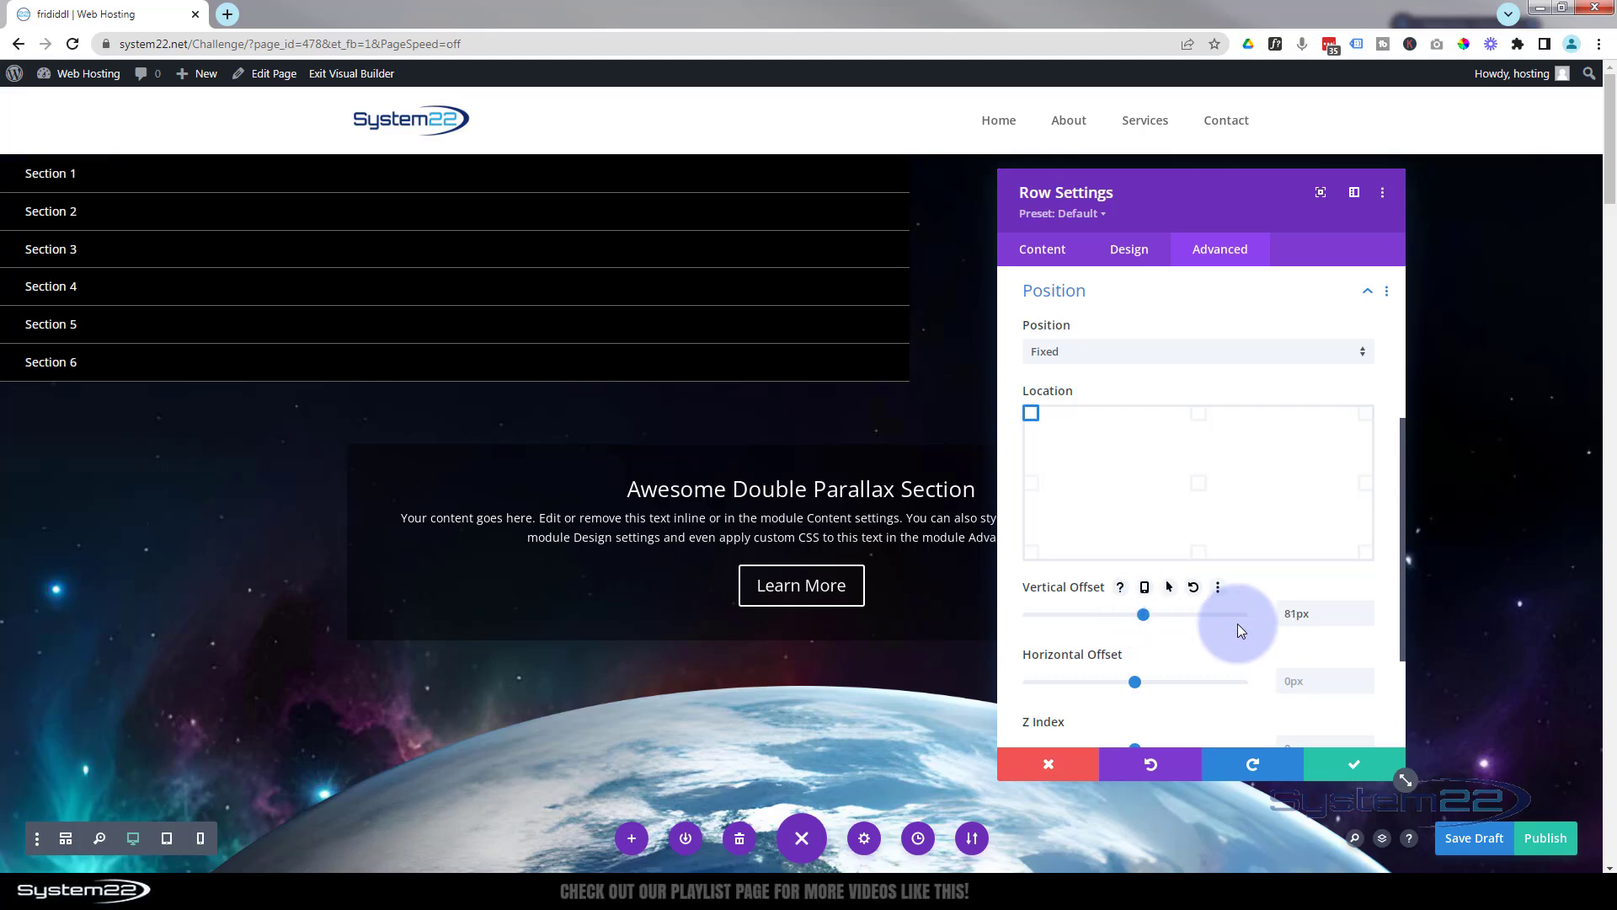
{"action": "left_click", "coordinate": [1363, 609]}
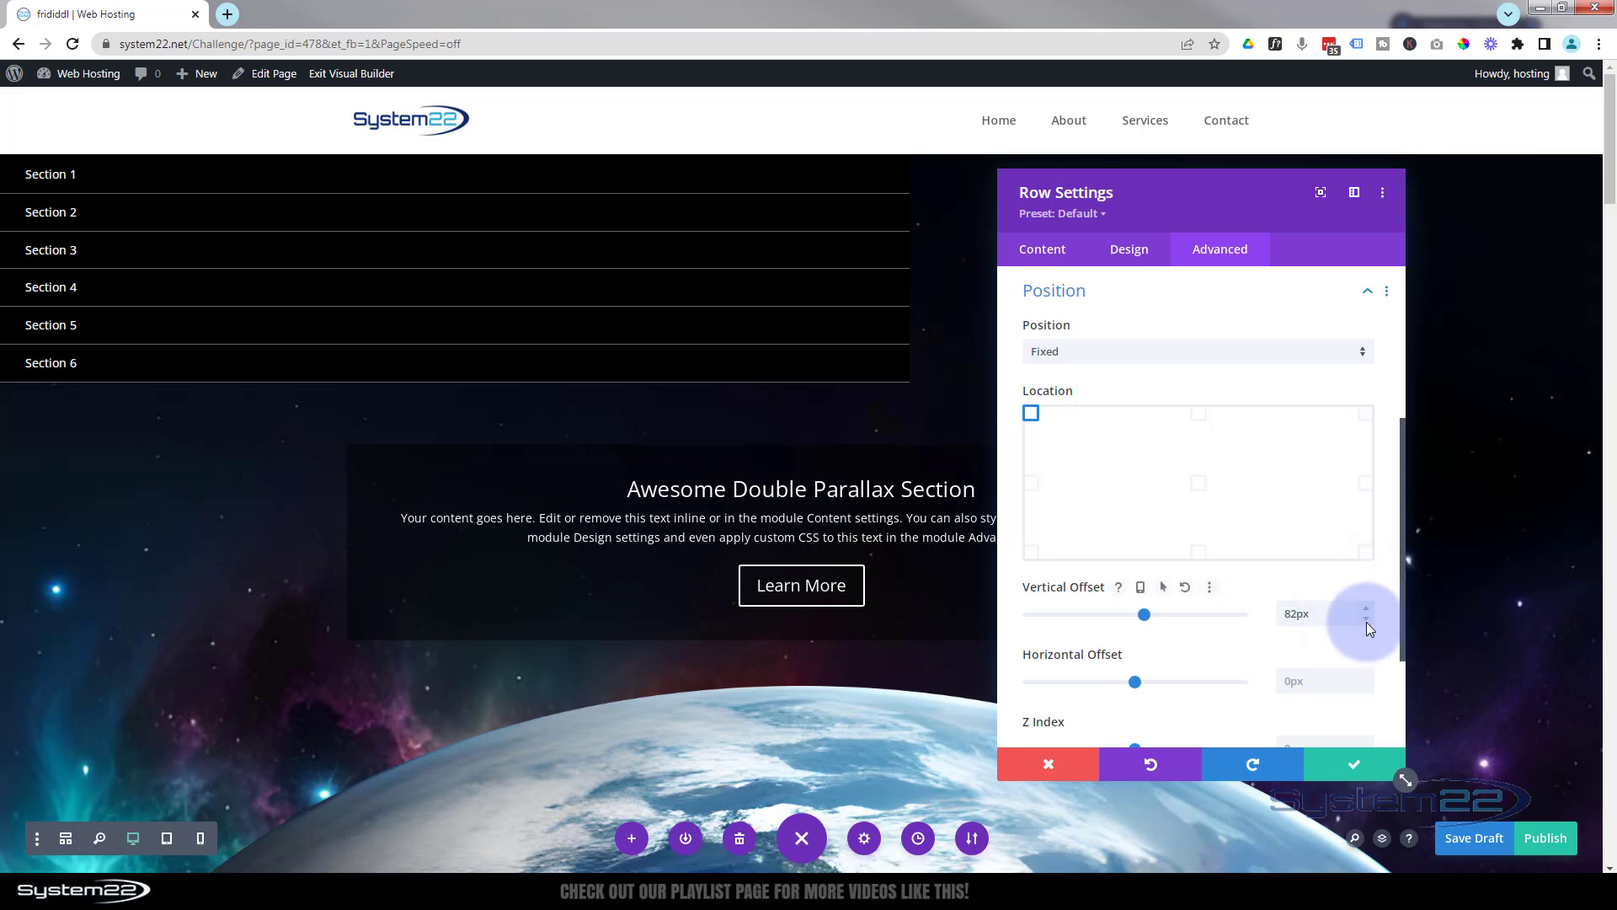
{"action": "left_click", "coordinate": [1366, 618]}
{"action": "left_click", "coordinate": [1366, 618]}
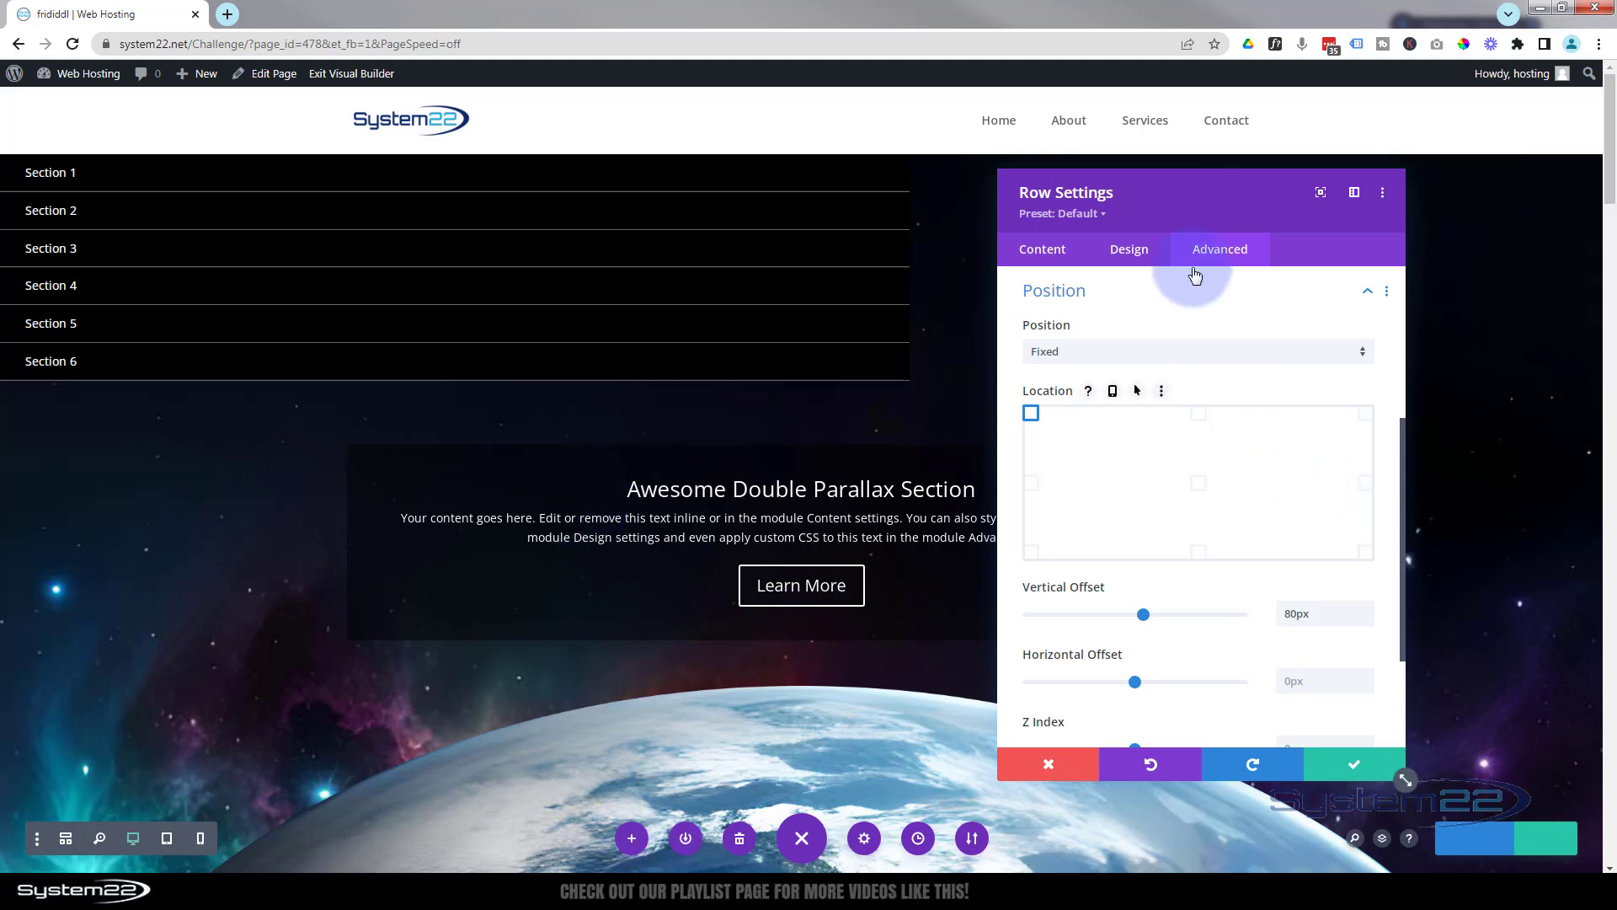
{"action": "left_click", "coordinate": [1129, 256]}
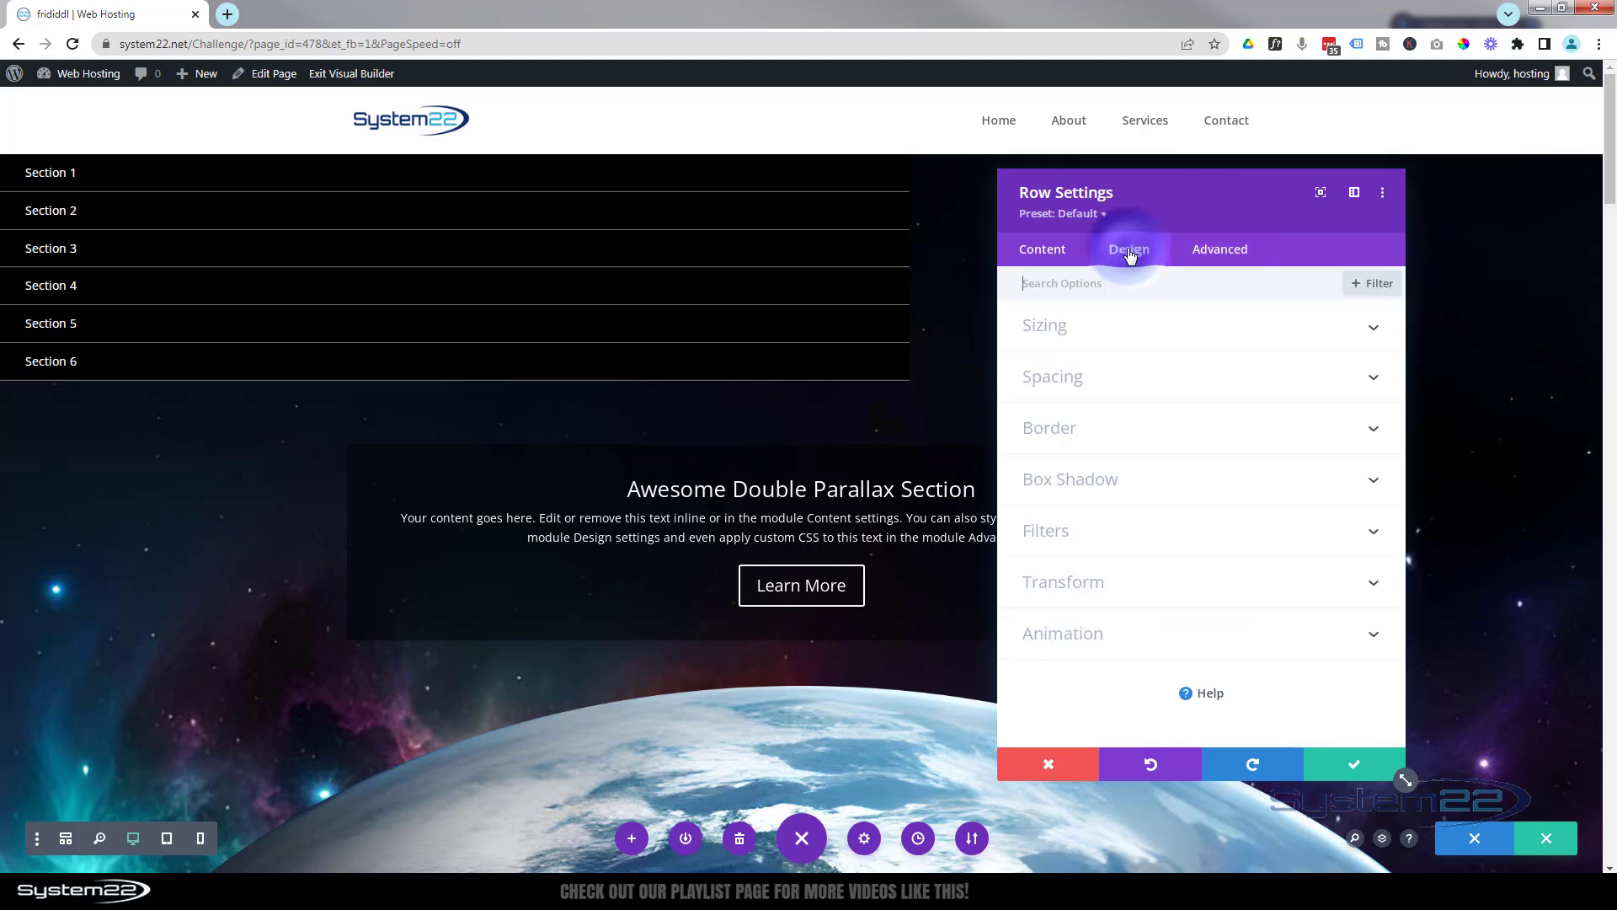
- Show the menu row's Sizing options: width 80%, max width 1080px
{"action": "left_click", "coordinate": [1136, 337]}
{"action": "scroll", "coordinate": [1159, 402], "scroll_direction": "down", "scroll_amount": 1}
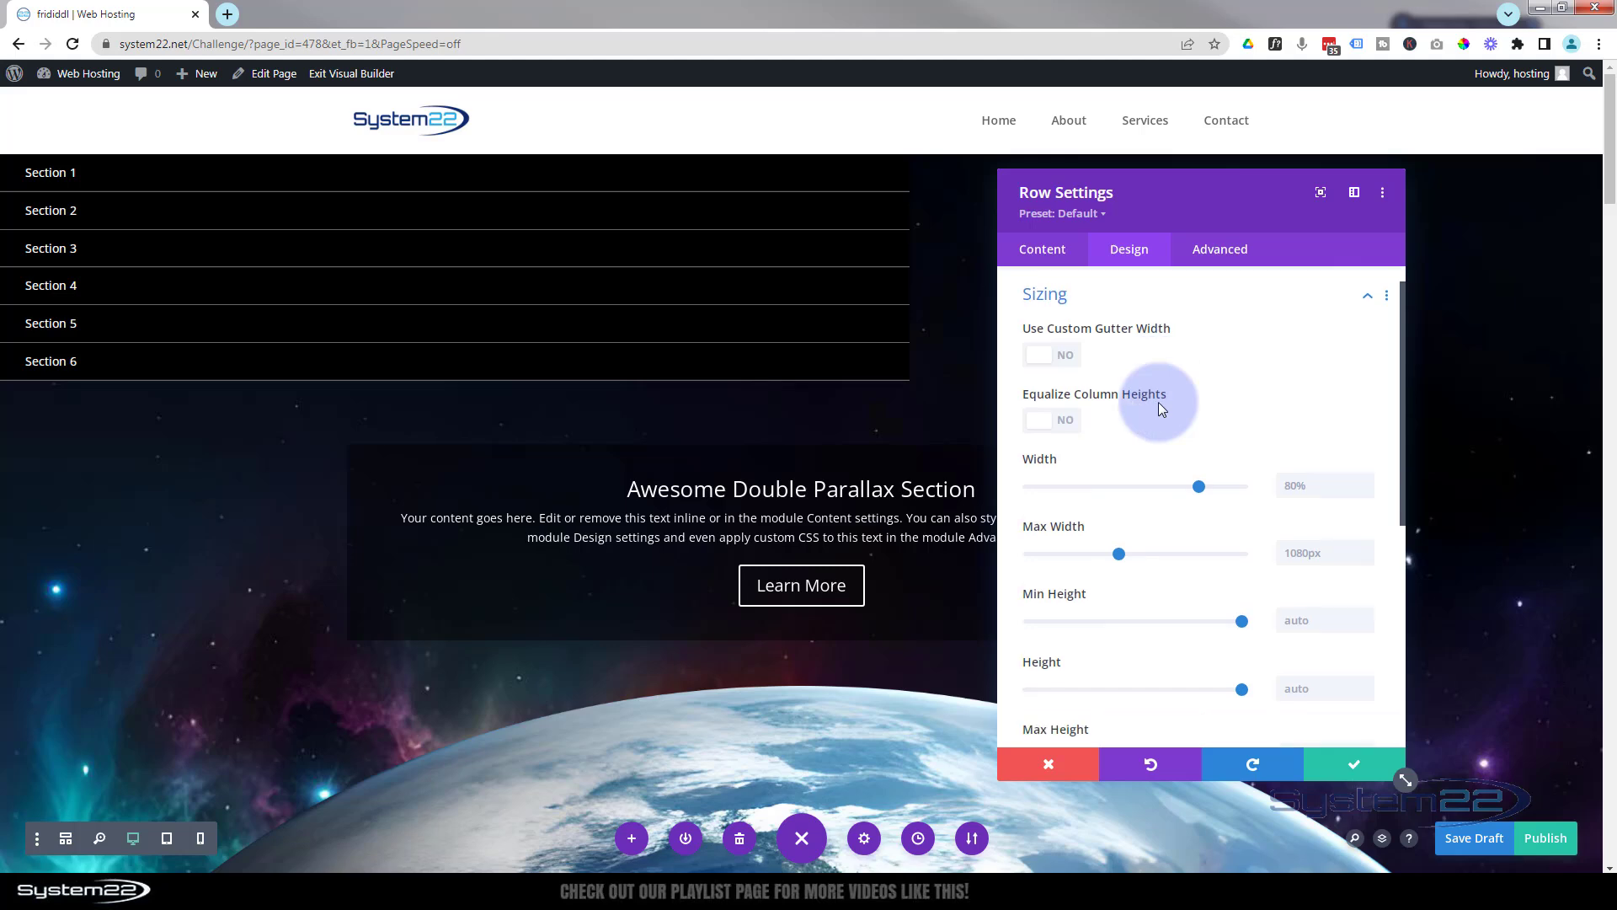
{"action": "scroll", "coordinate": [1159, 401], "scroll_direction": "down", "scroll_amount": 2}
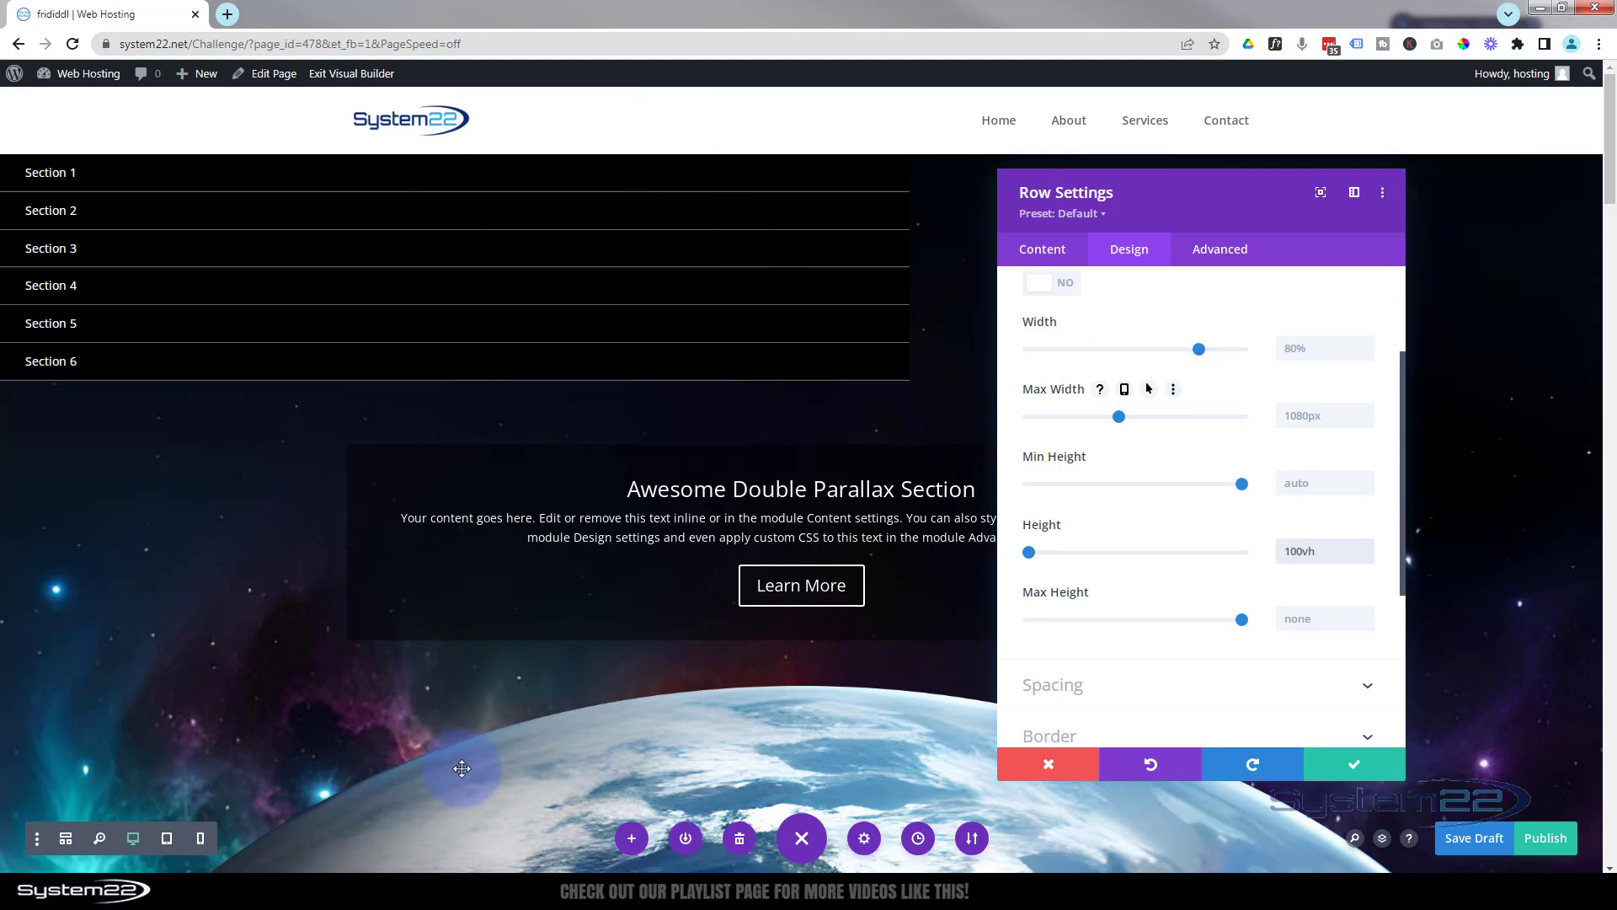
- Give the menu row a semi-transparent black background, rgba(0,0,0,0.81)
{"action": "left_click", "coordinate": [1047, 254]}
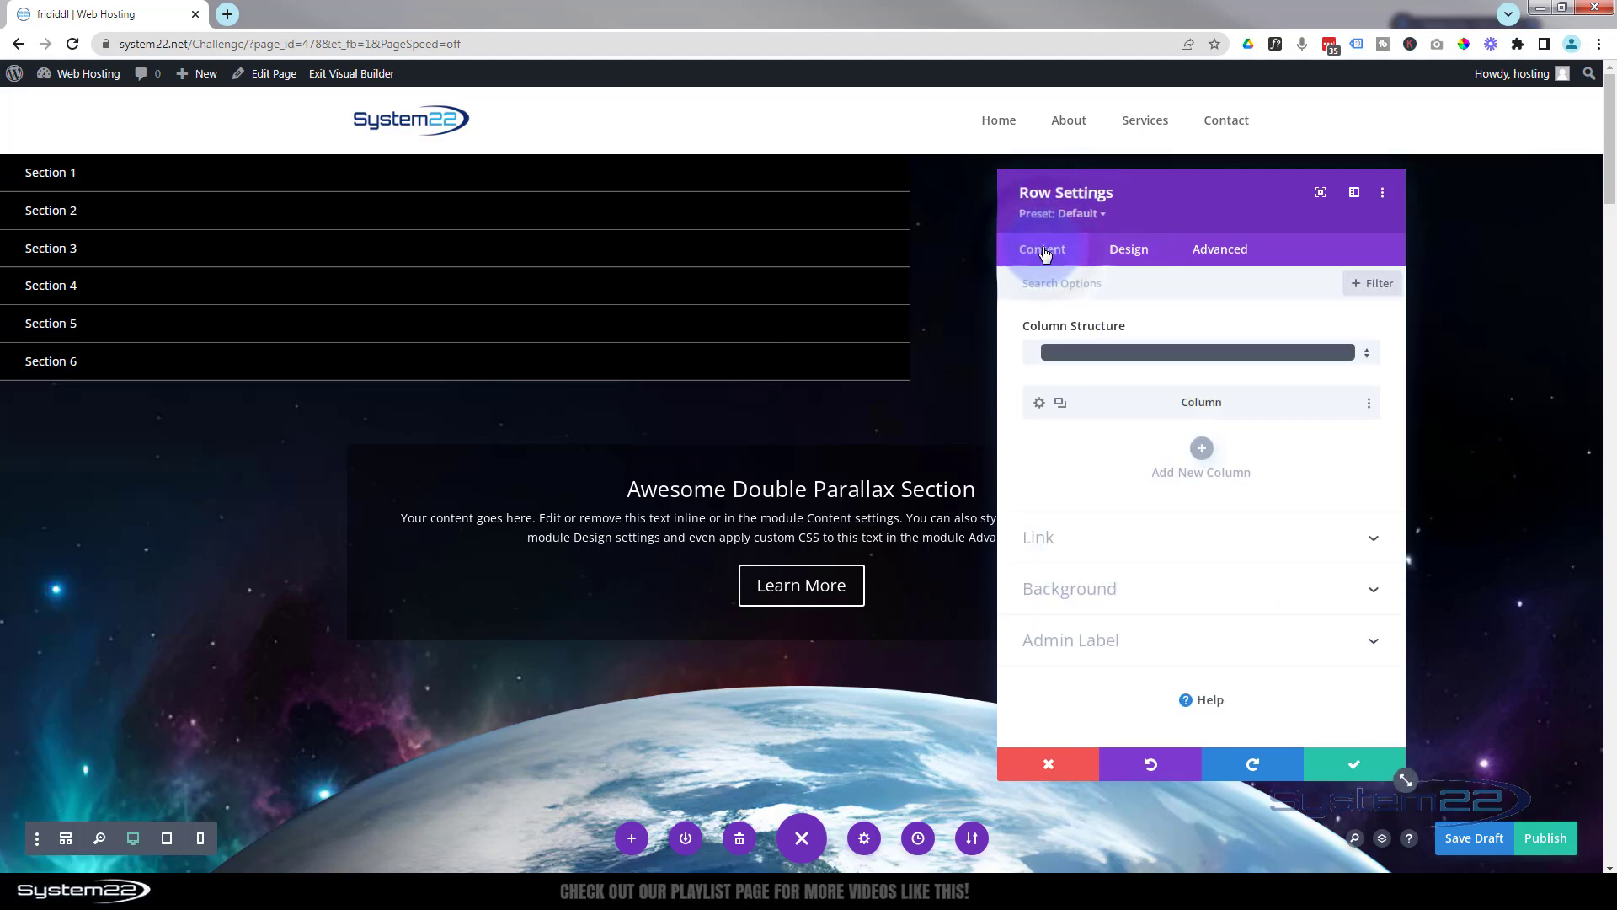
{"action": "left_click", "coordinate": [1080, 590]}
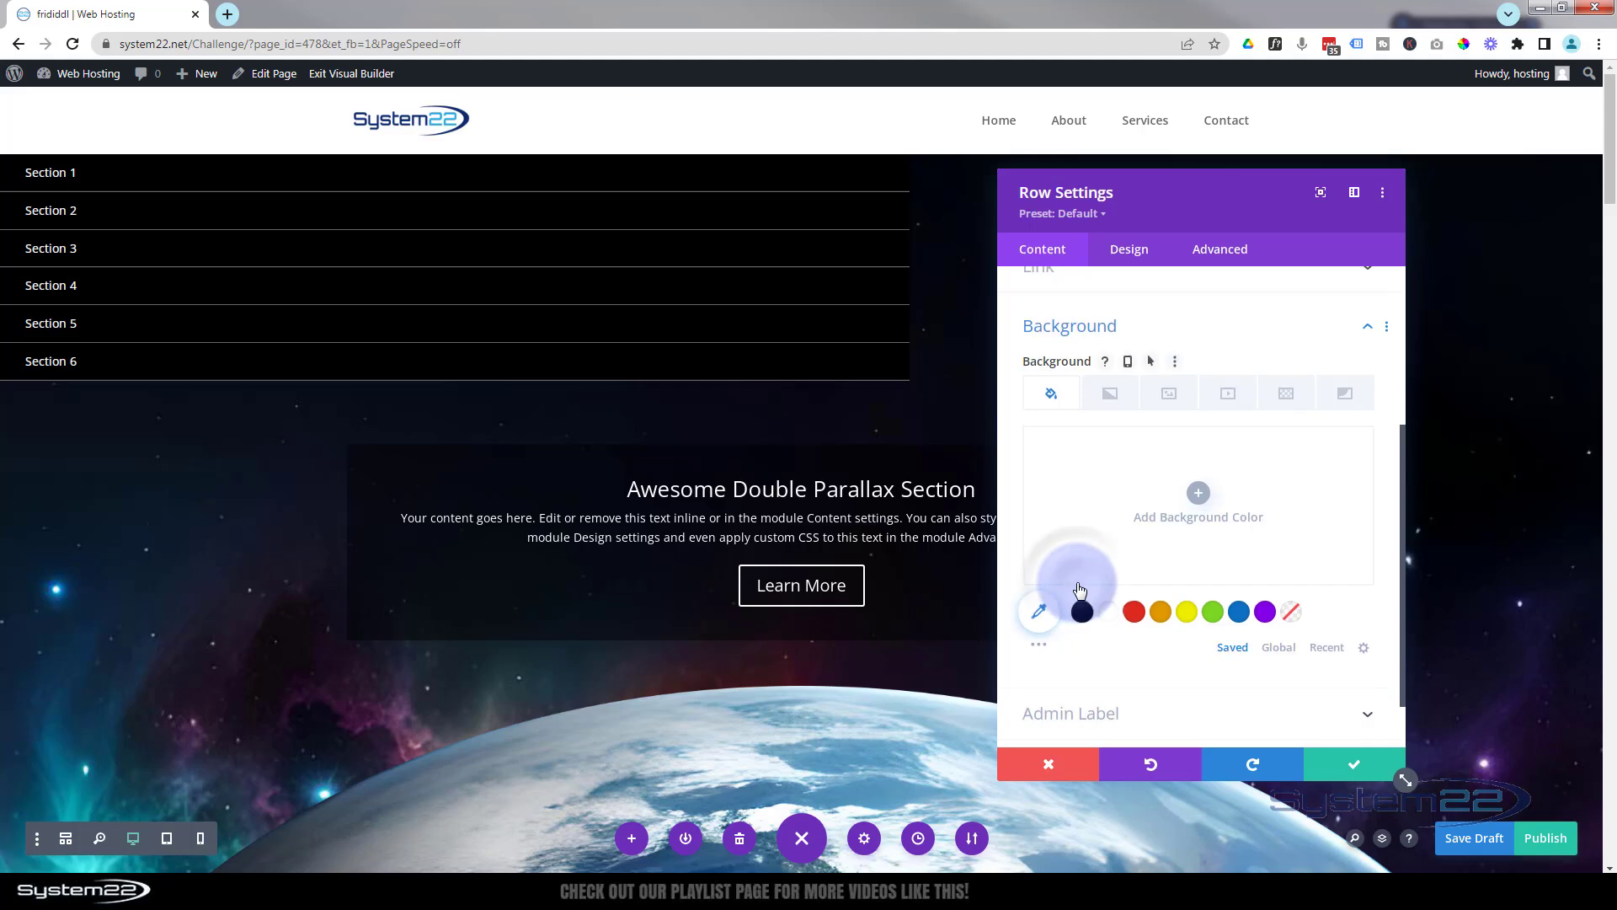
{"action": "left_click", "coordinate": [1083, 612]}
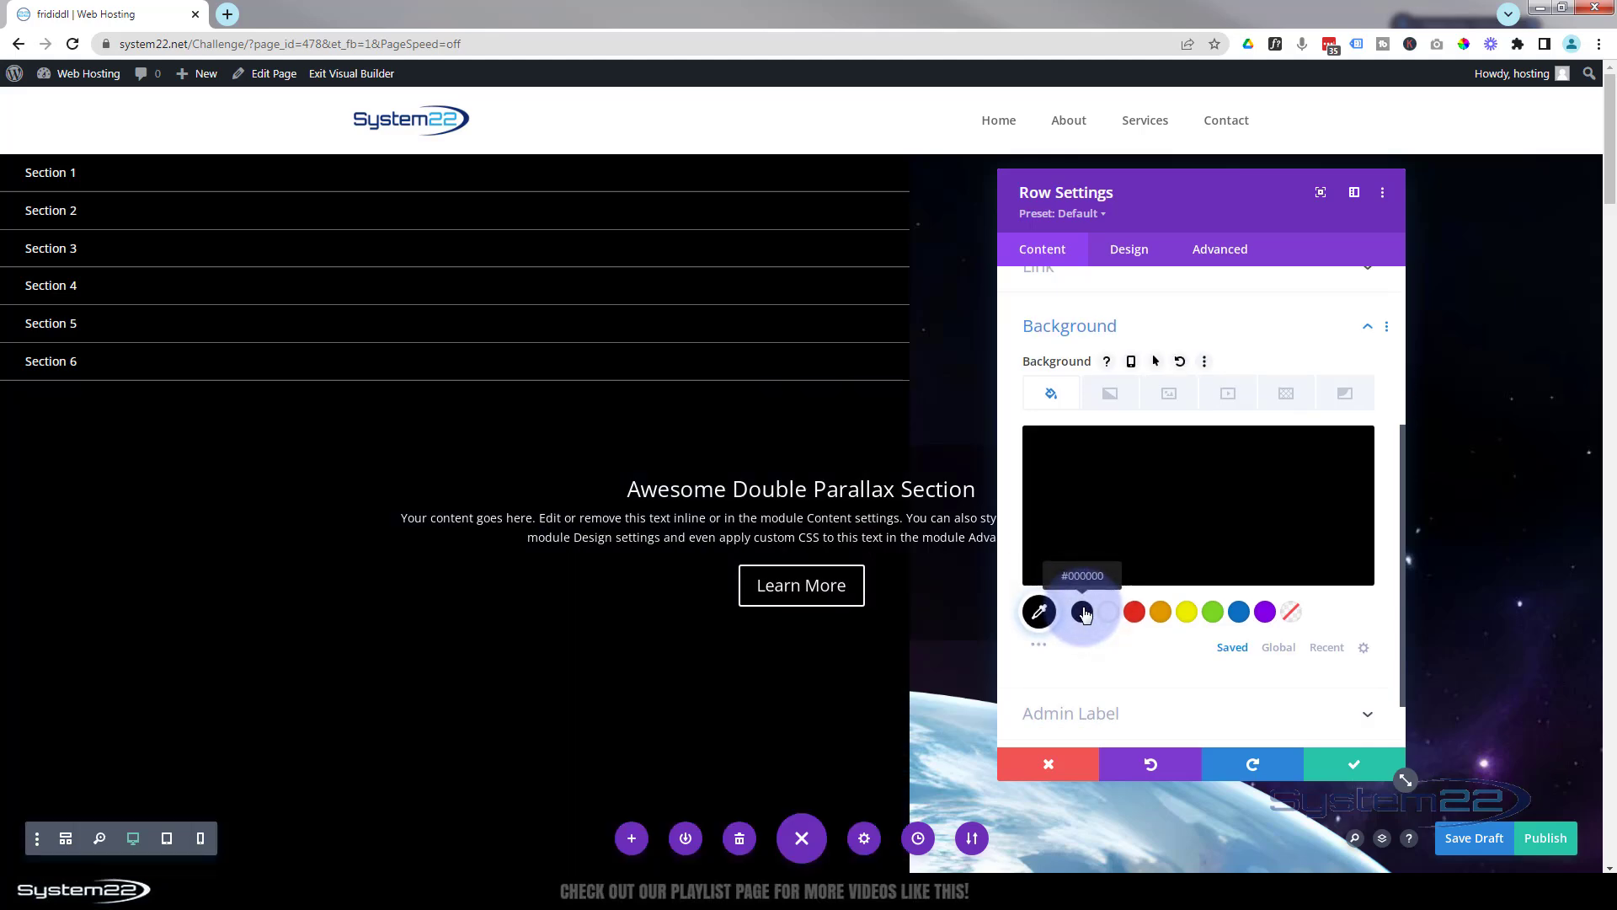
{"action": "left_click", "coordinate": [1120, 527]}
{"action": "left_click", "coordinate": [1350, 454]}
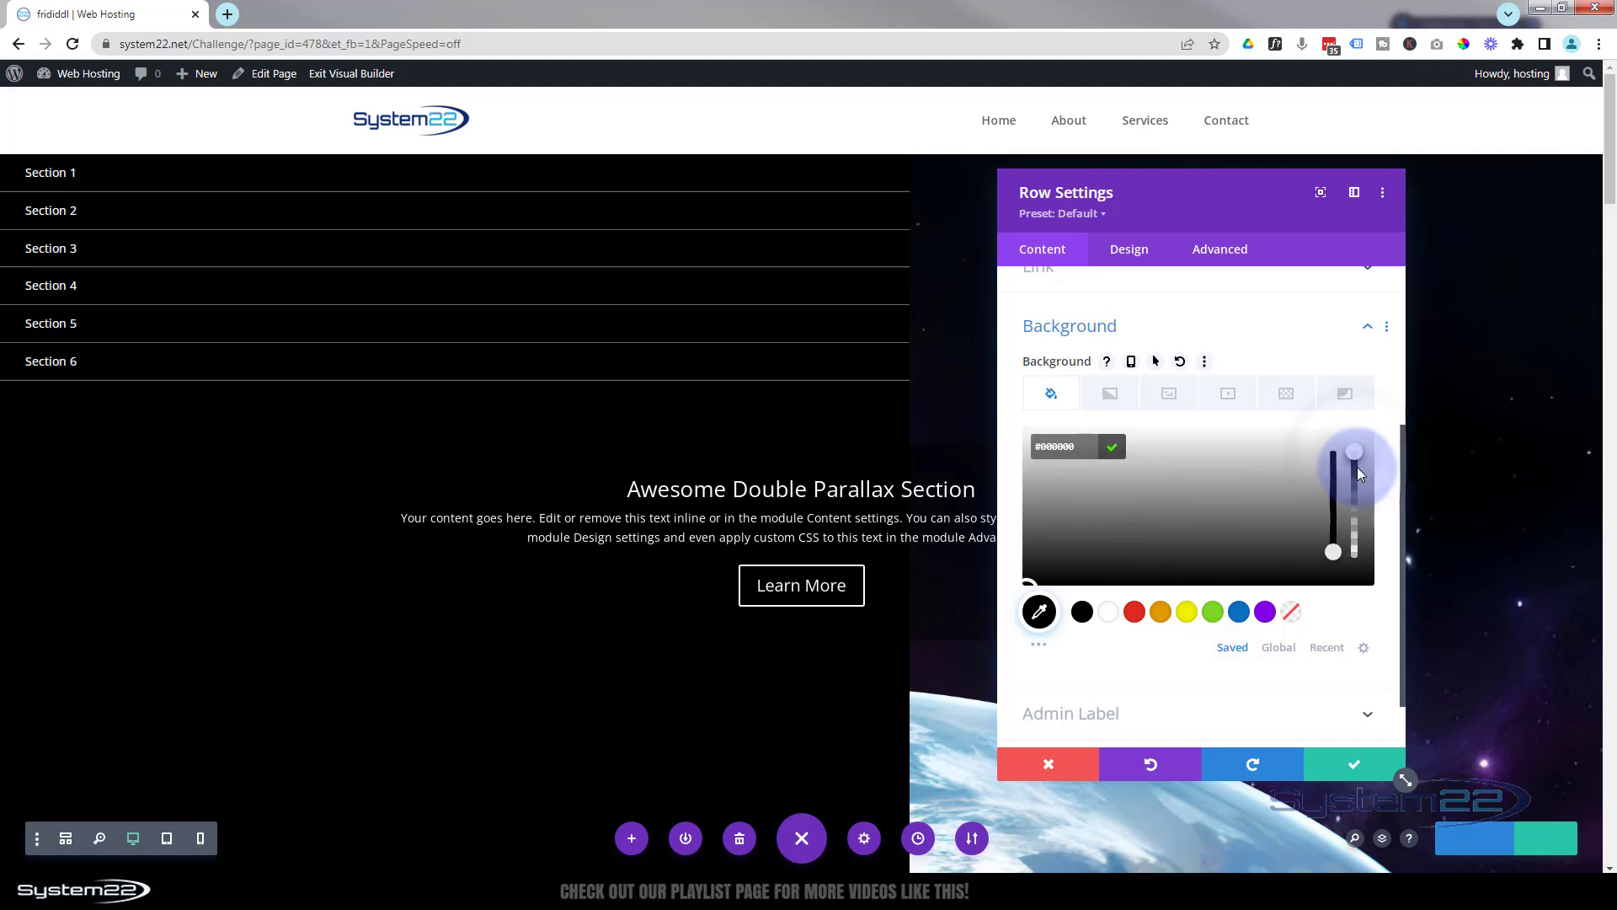
{"action": "left_click_drag", "start_coordinate": [1354, 456], "coordinate": [1354, 462]}
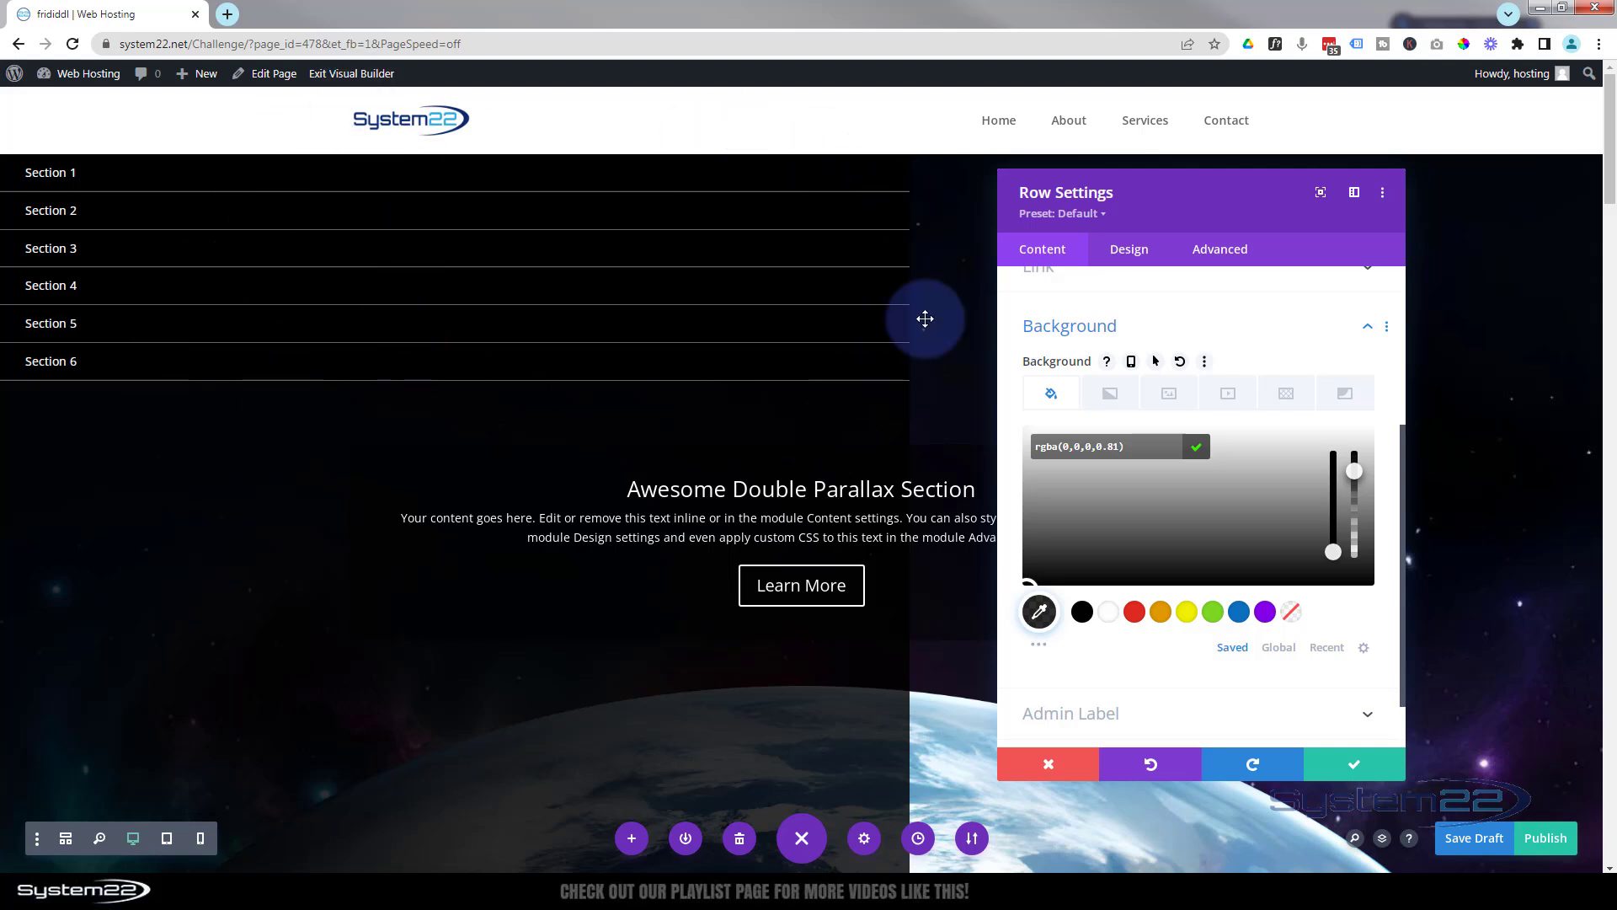
{"action": "left_click", "coordinate": [1214, 264]}
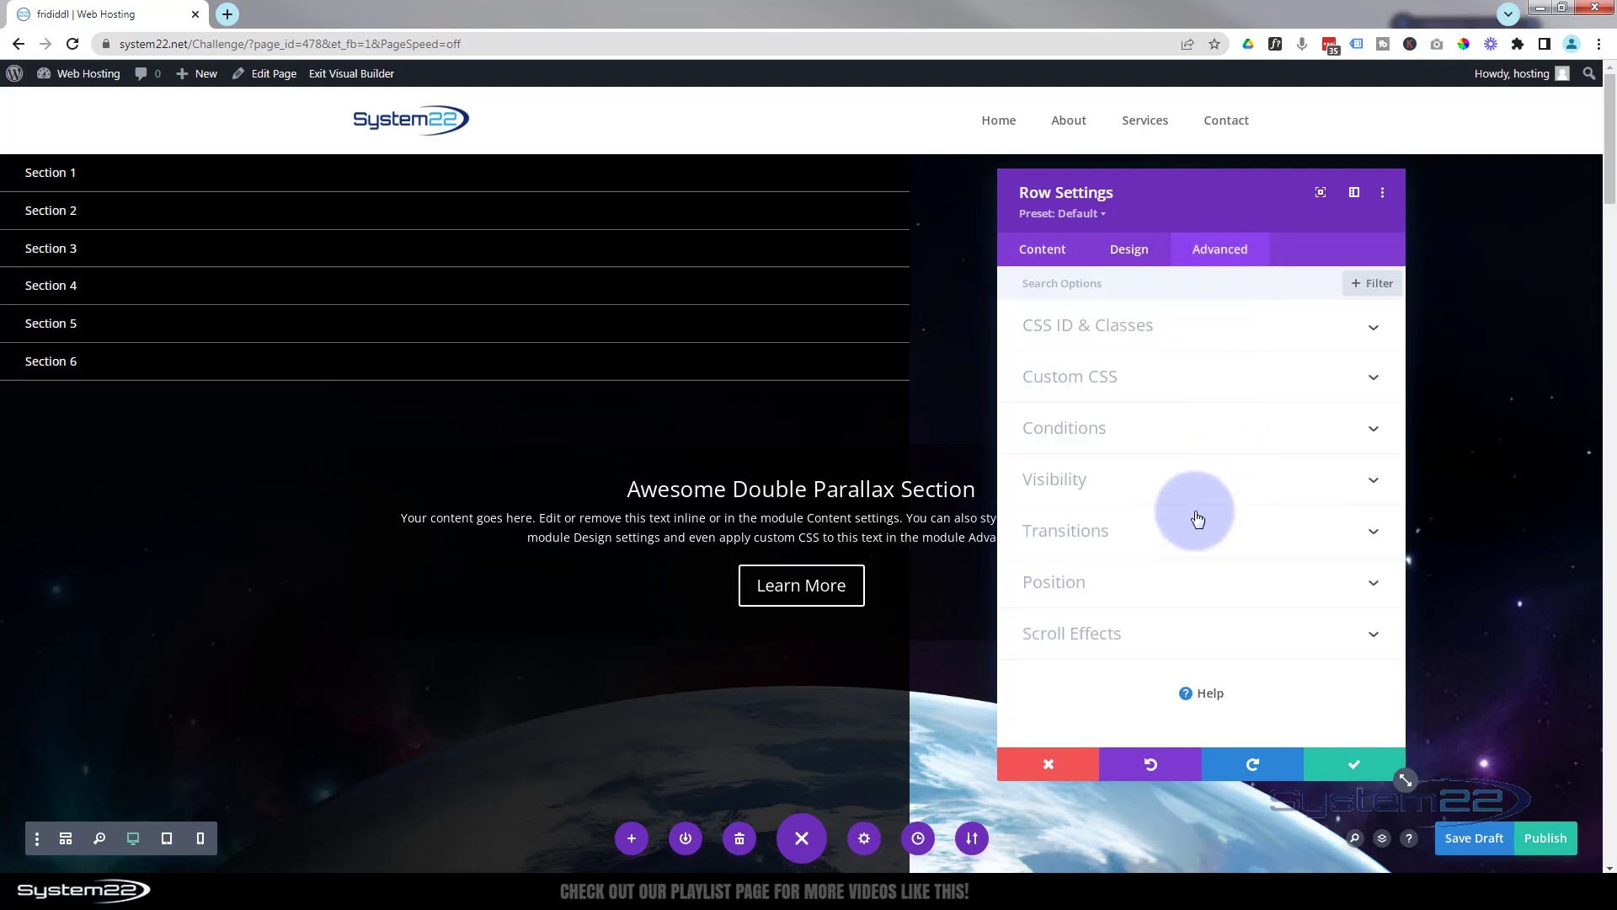
- Under Visibility, set both Horizontal and Vertical Overflow of the menu row to Hidden
{"action": "left_click", "coordinate": [1192, 495]}
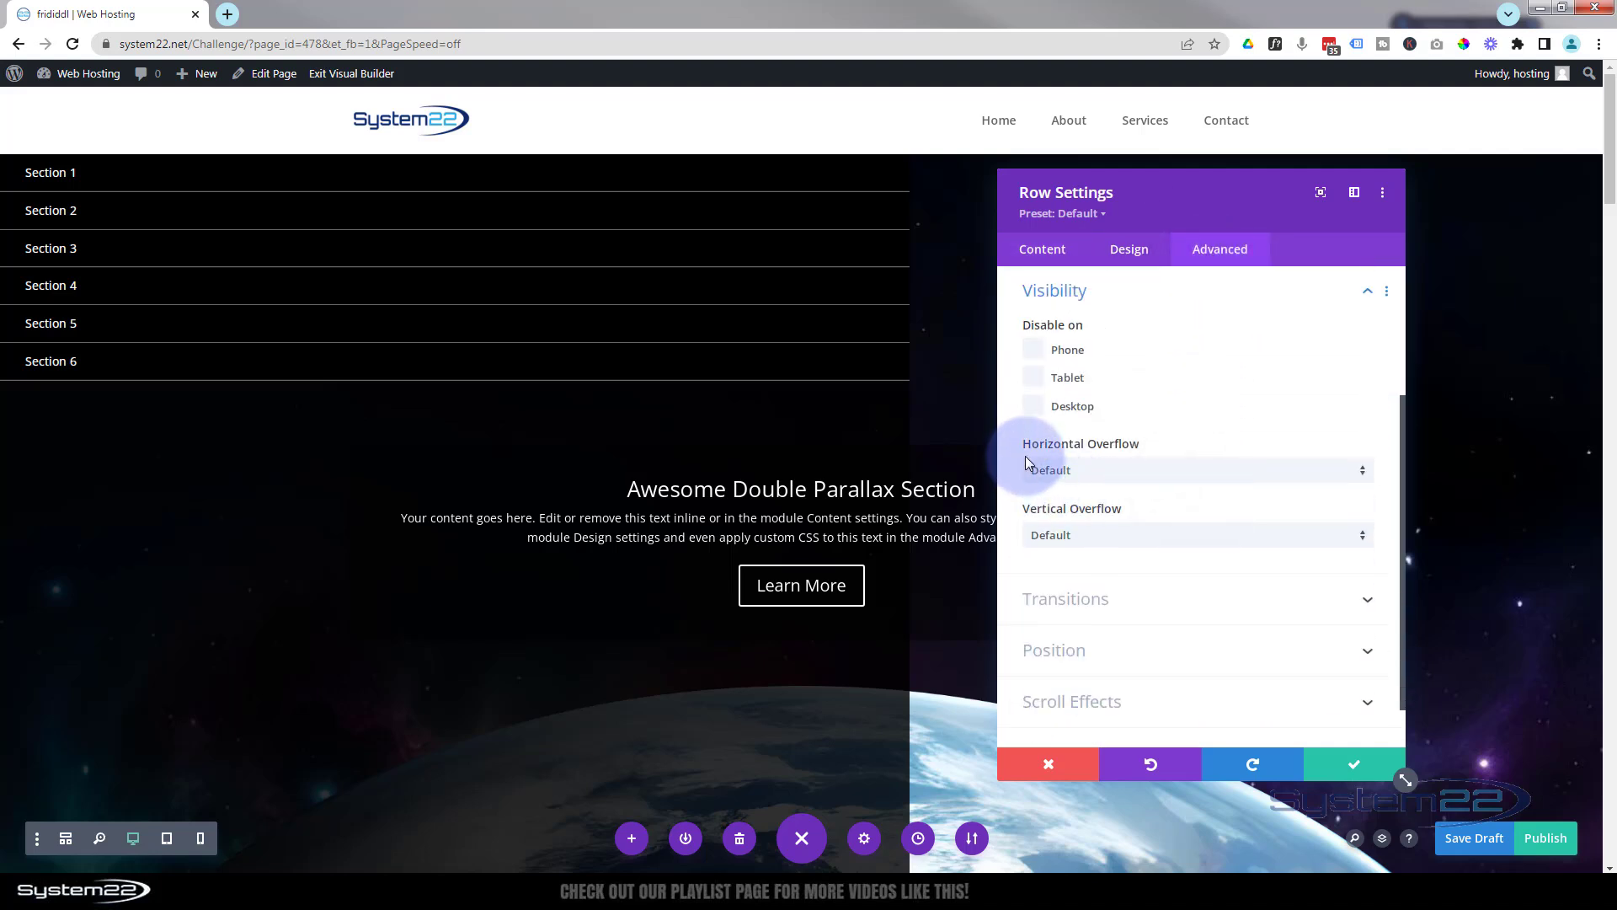
{"action": "left_click", "coordinate": [1089, 474]}
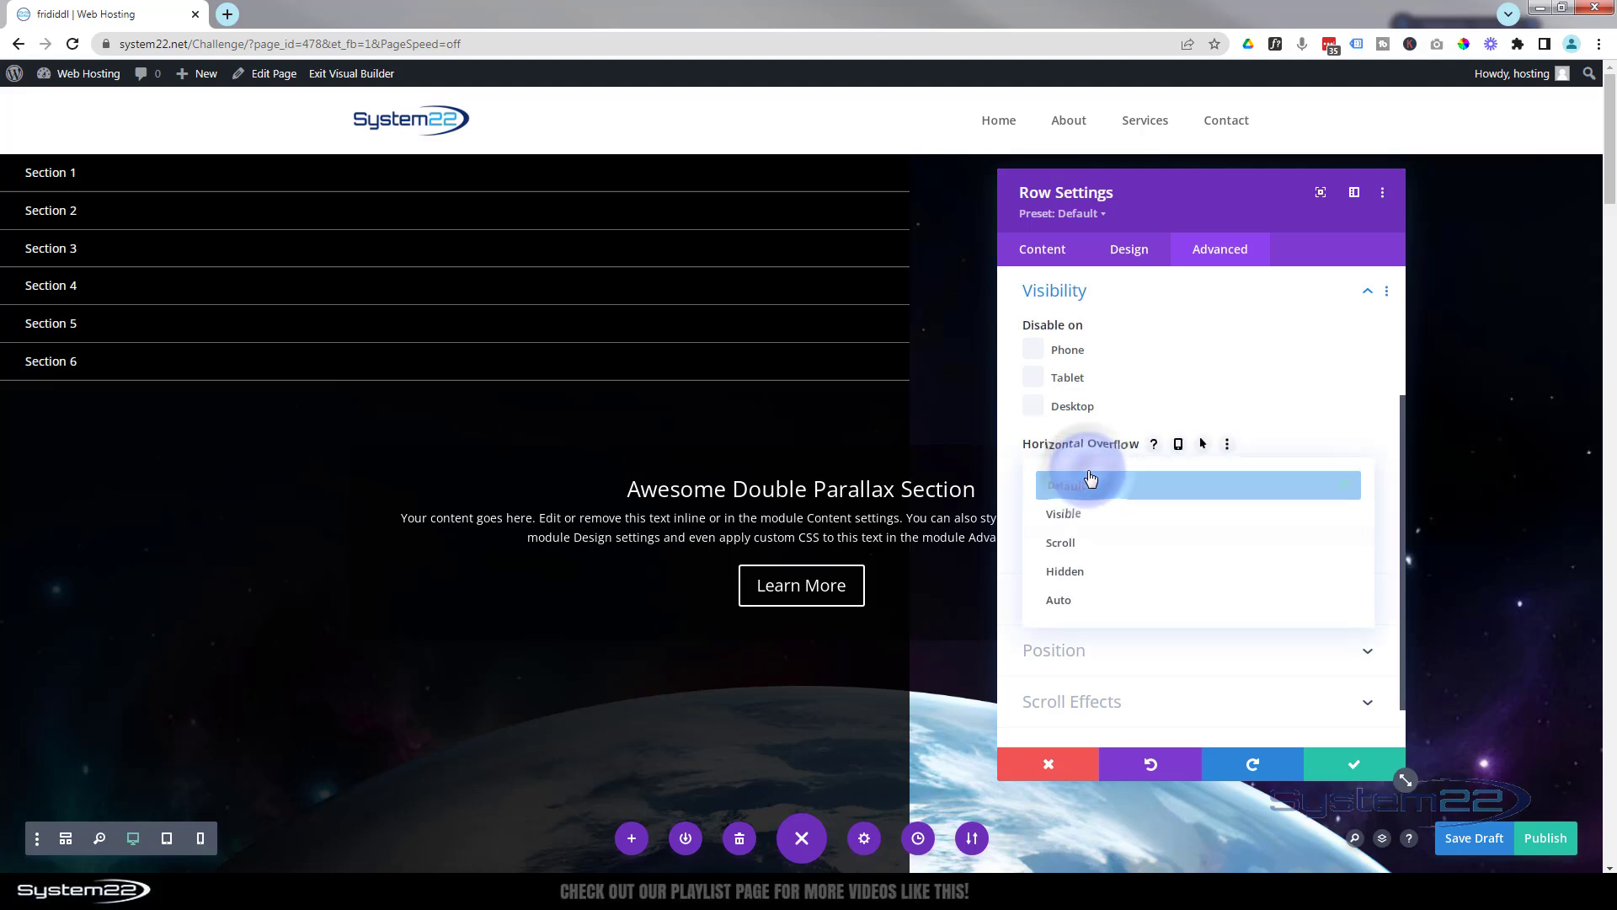
{"action": "left_click", "coordinate": [1107, 578]}
{"action": "left_click", "coordinate": [1123, 537]}
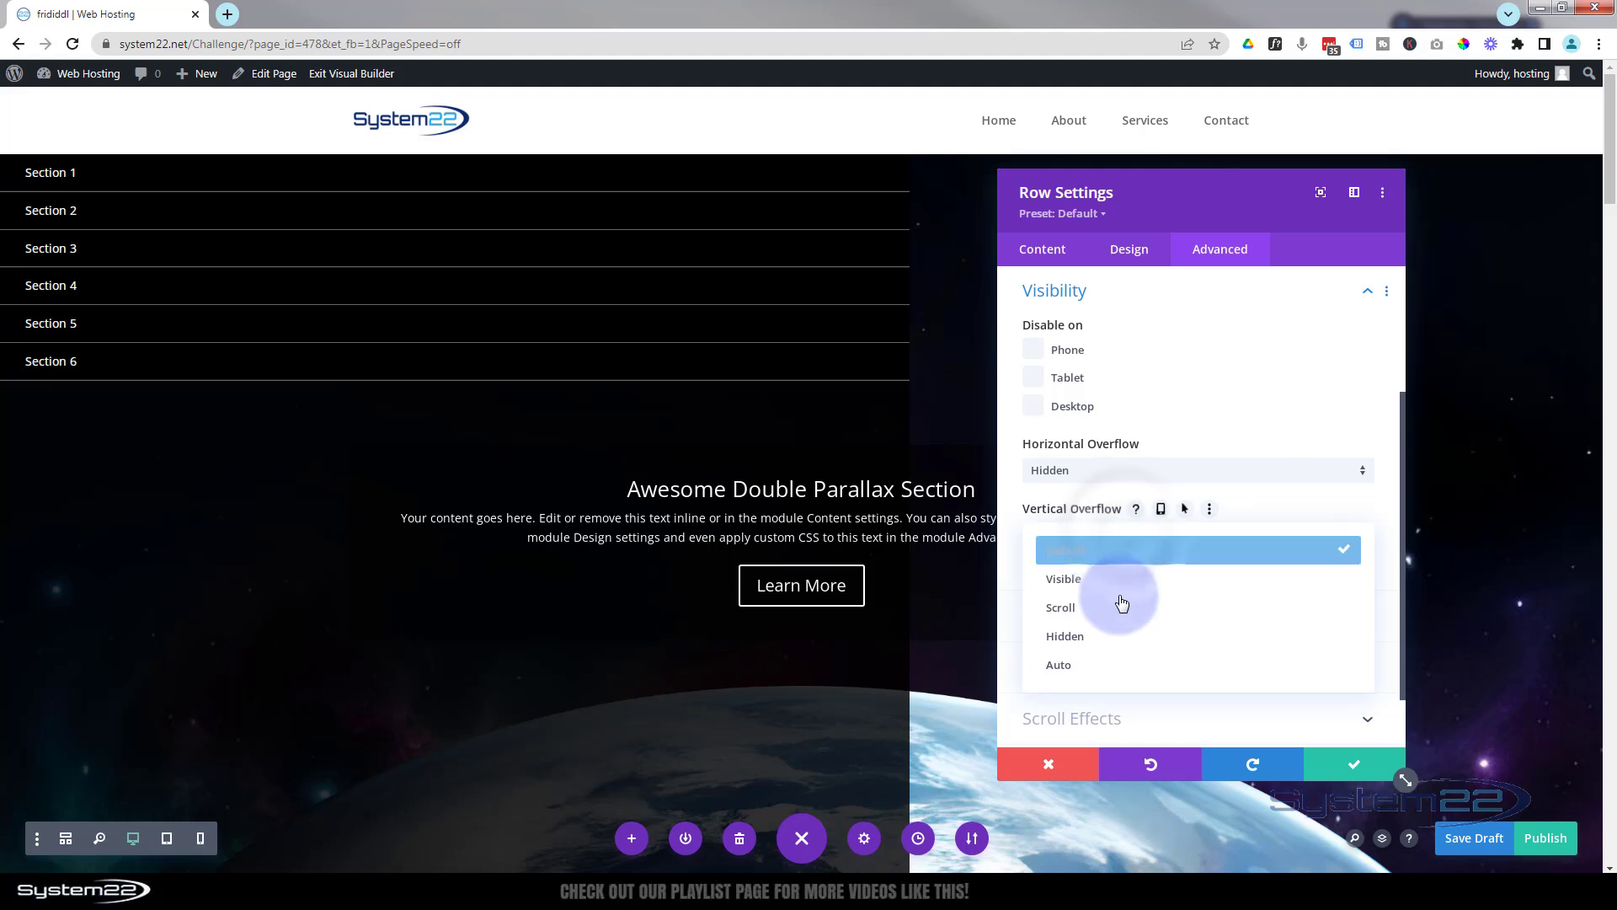
{"action": "left_click", "coordinate": [1119, 637]}
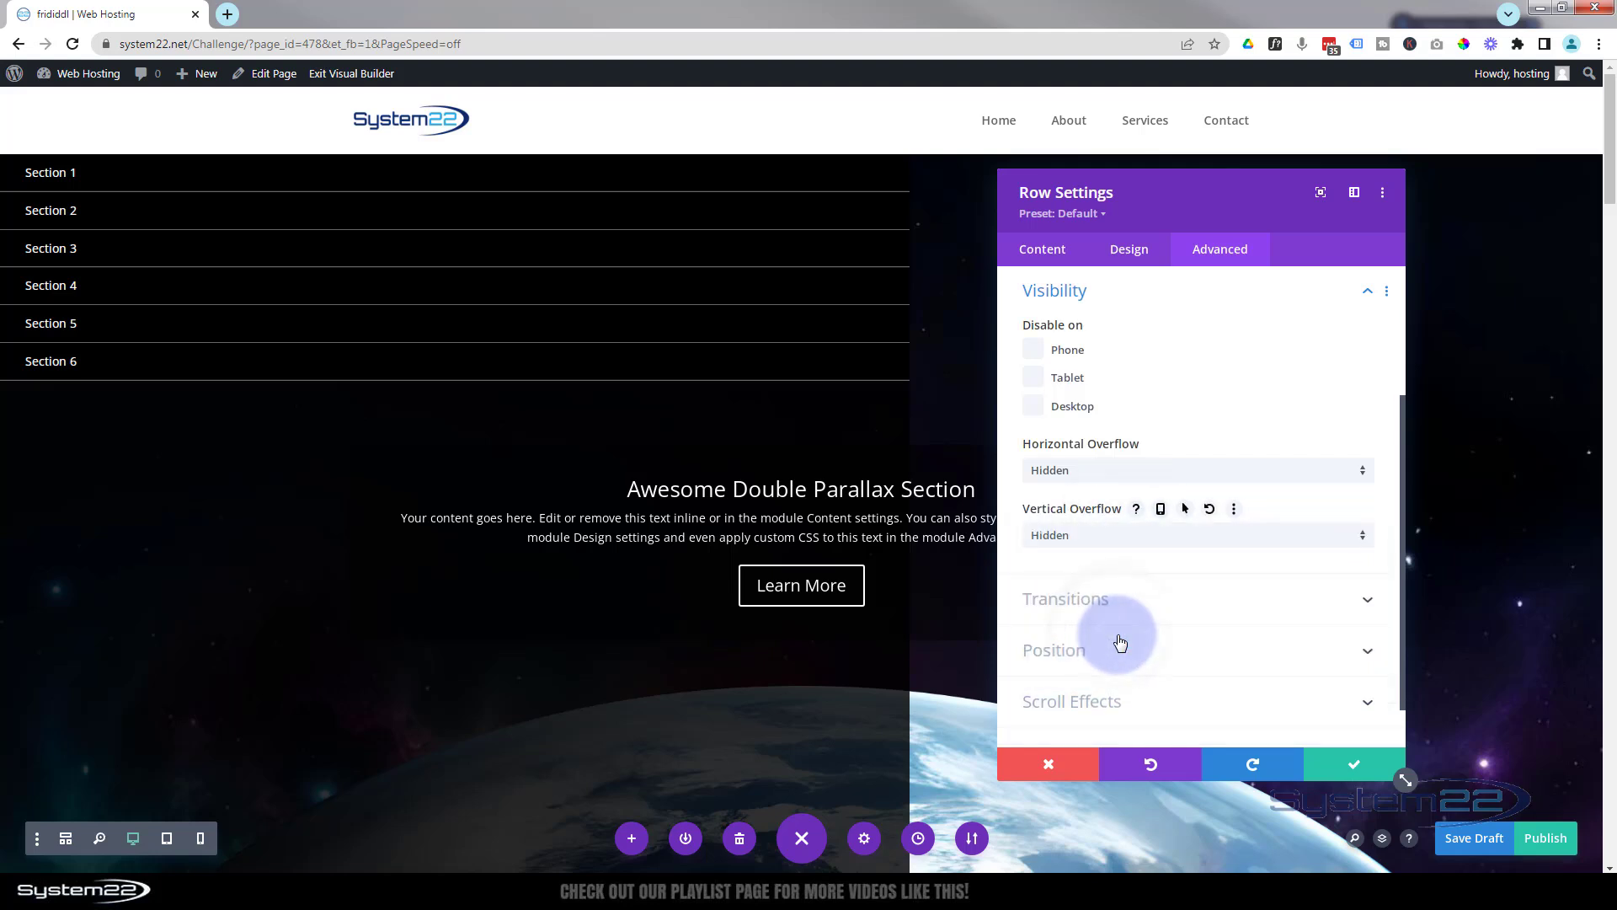
{"action": "left_click", "coordinate": [1129, 249]}
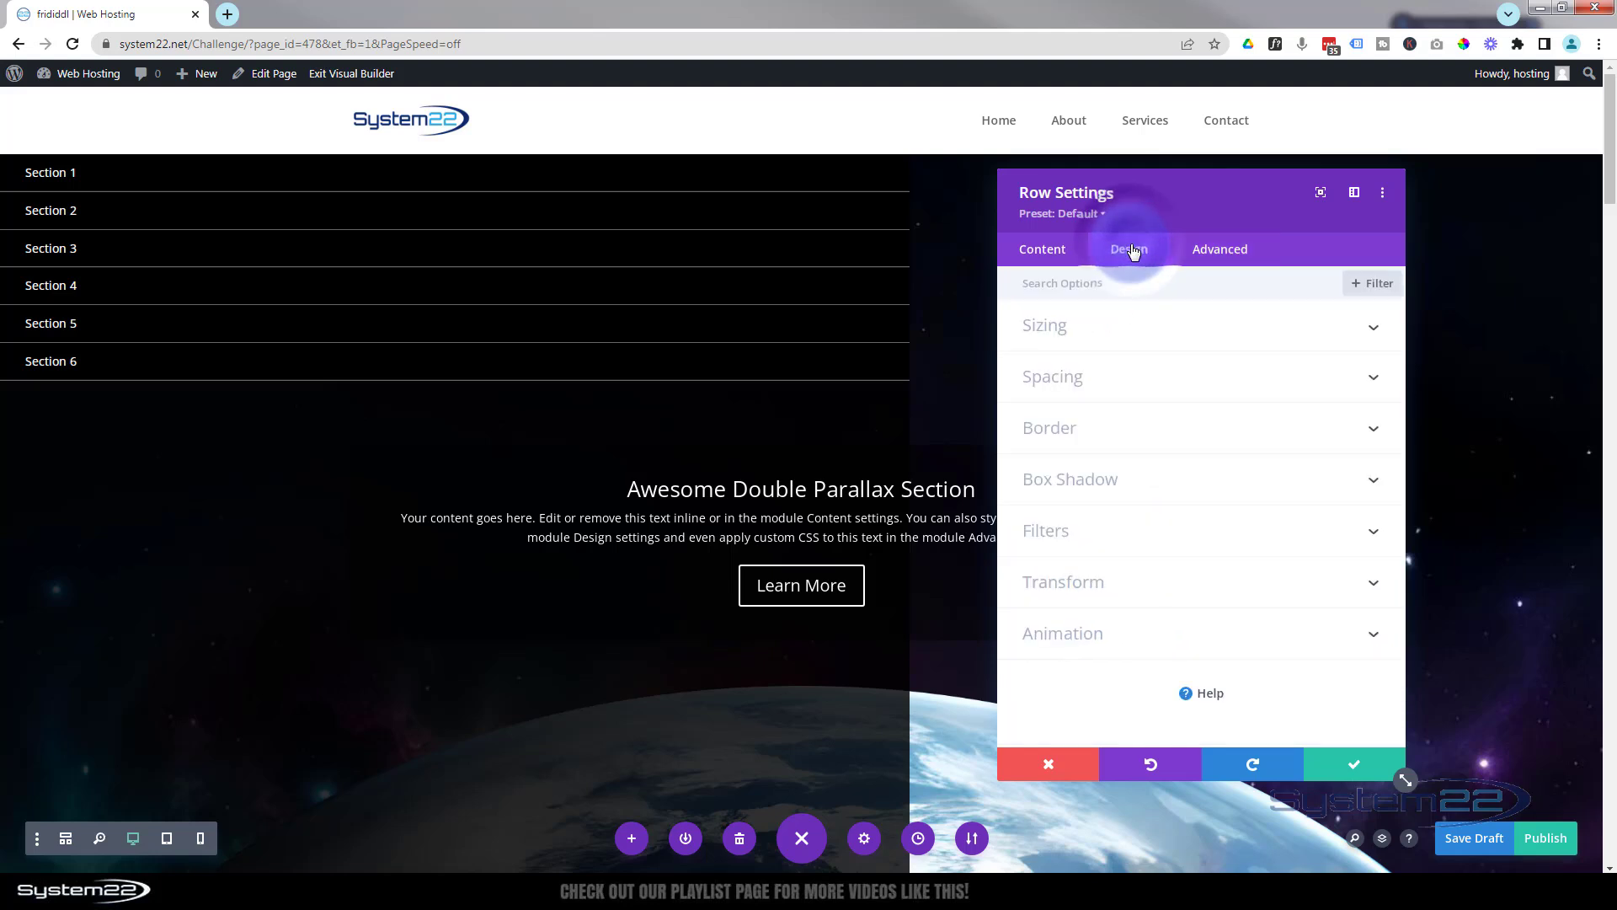
- Change the menu row's Width from 80% to 130px
{"action": "left_click", "coordinate": [1147, 341]}
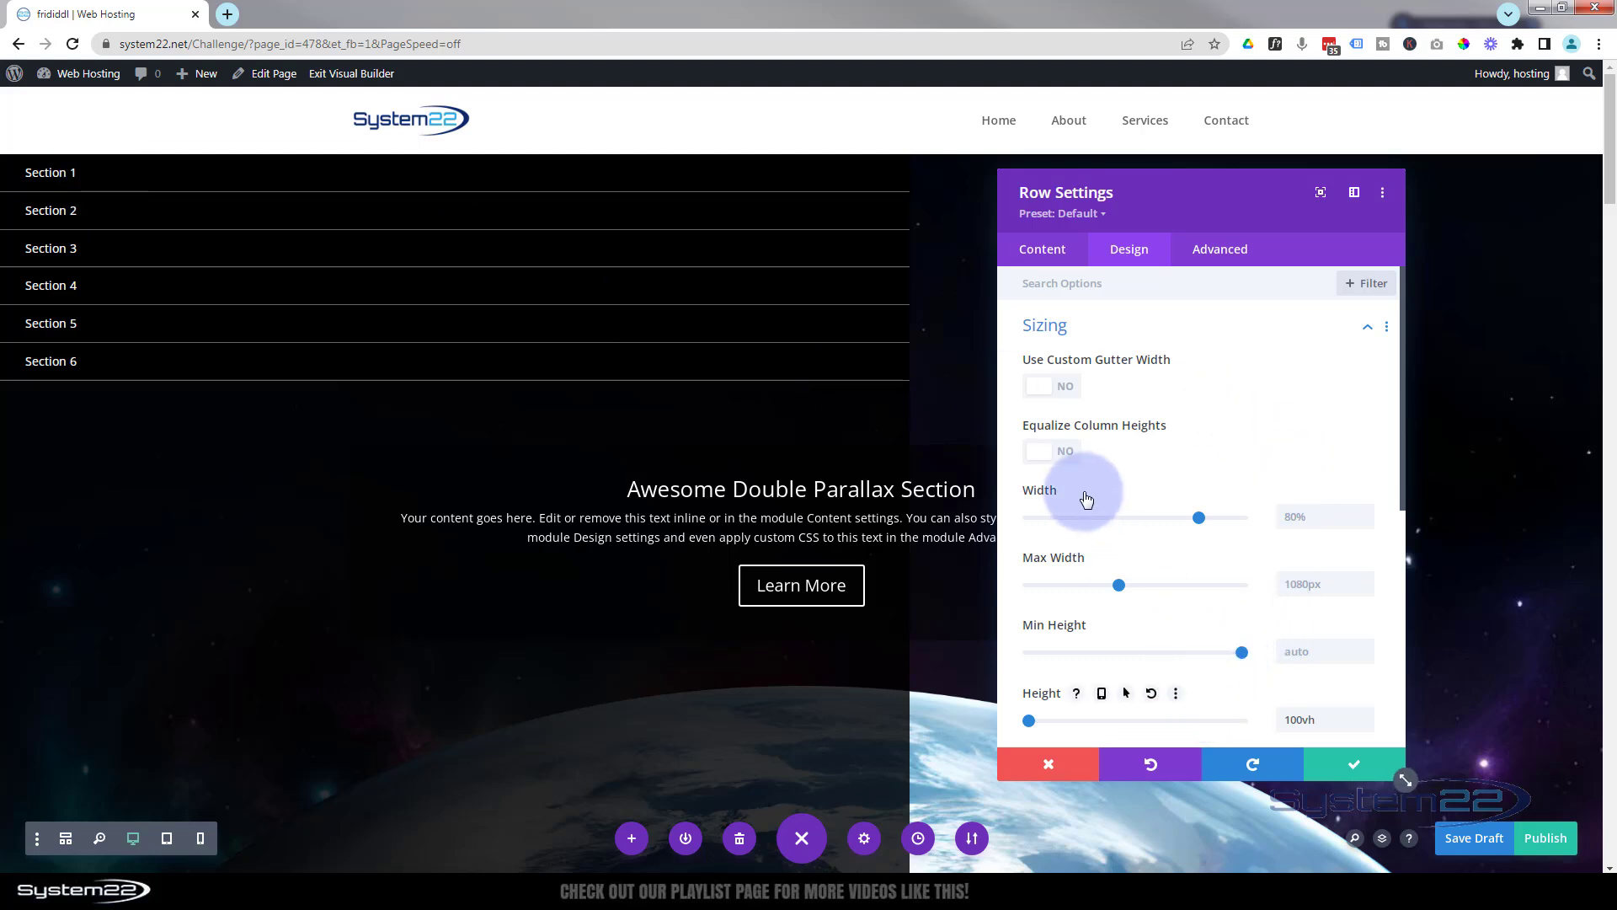
{"action": "left_click", "coordinate": [1289, 517]}
{"action": "key", "text": "ctrl+a"}
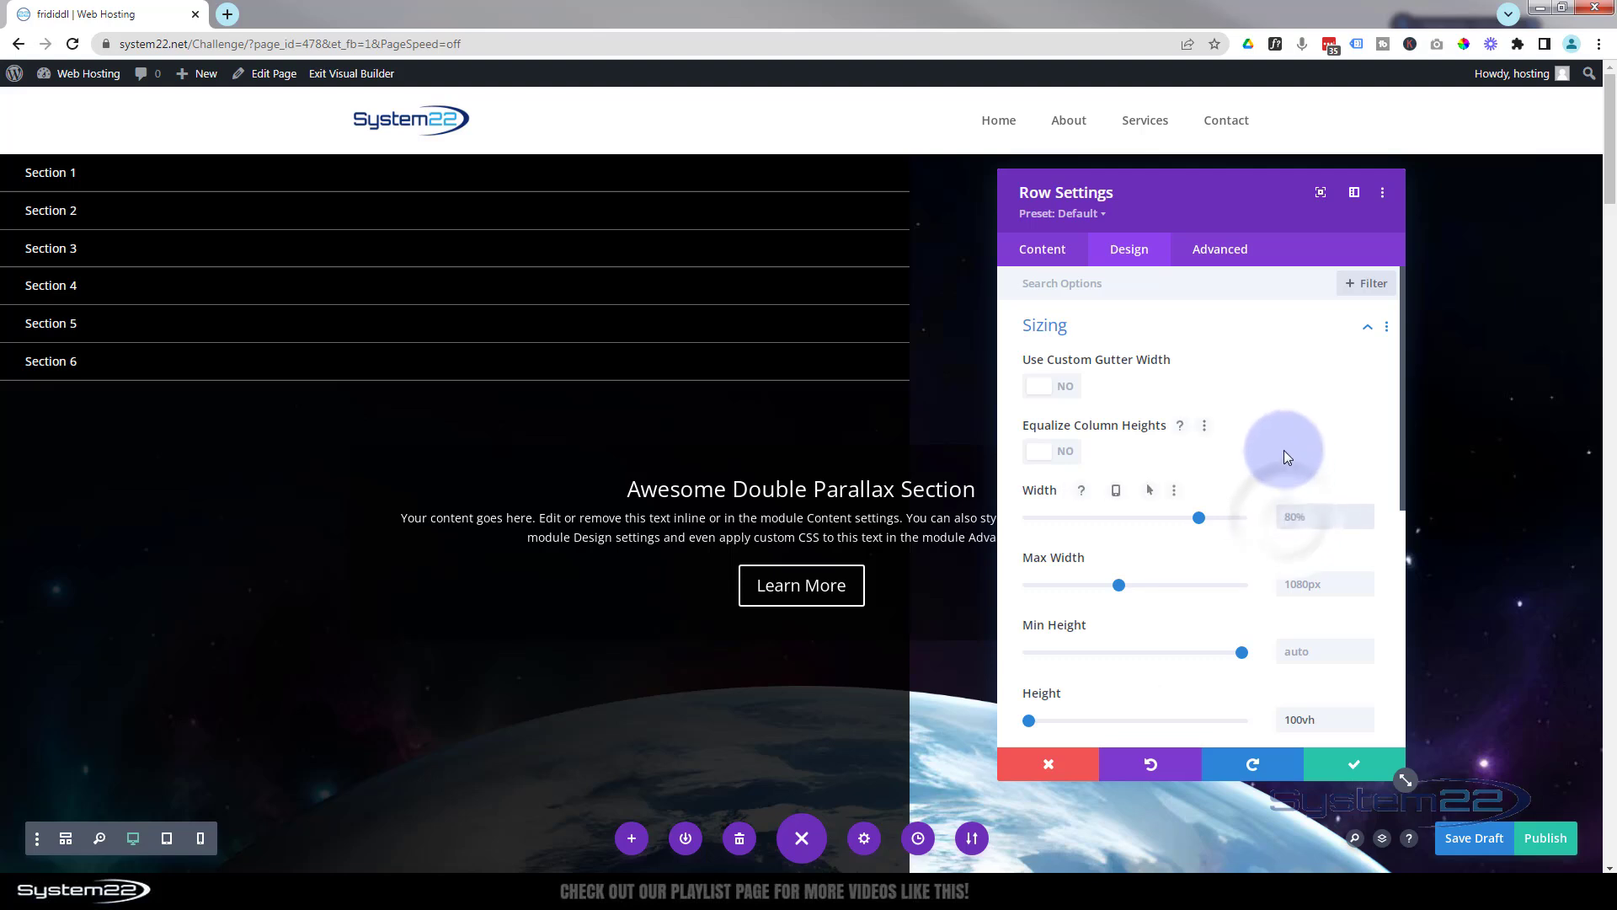
{"action": "type", "text": "130px"}
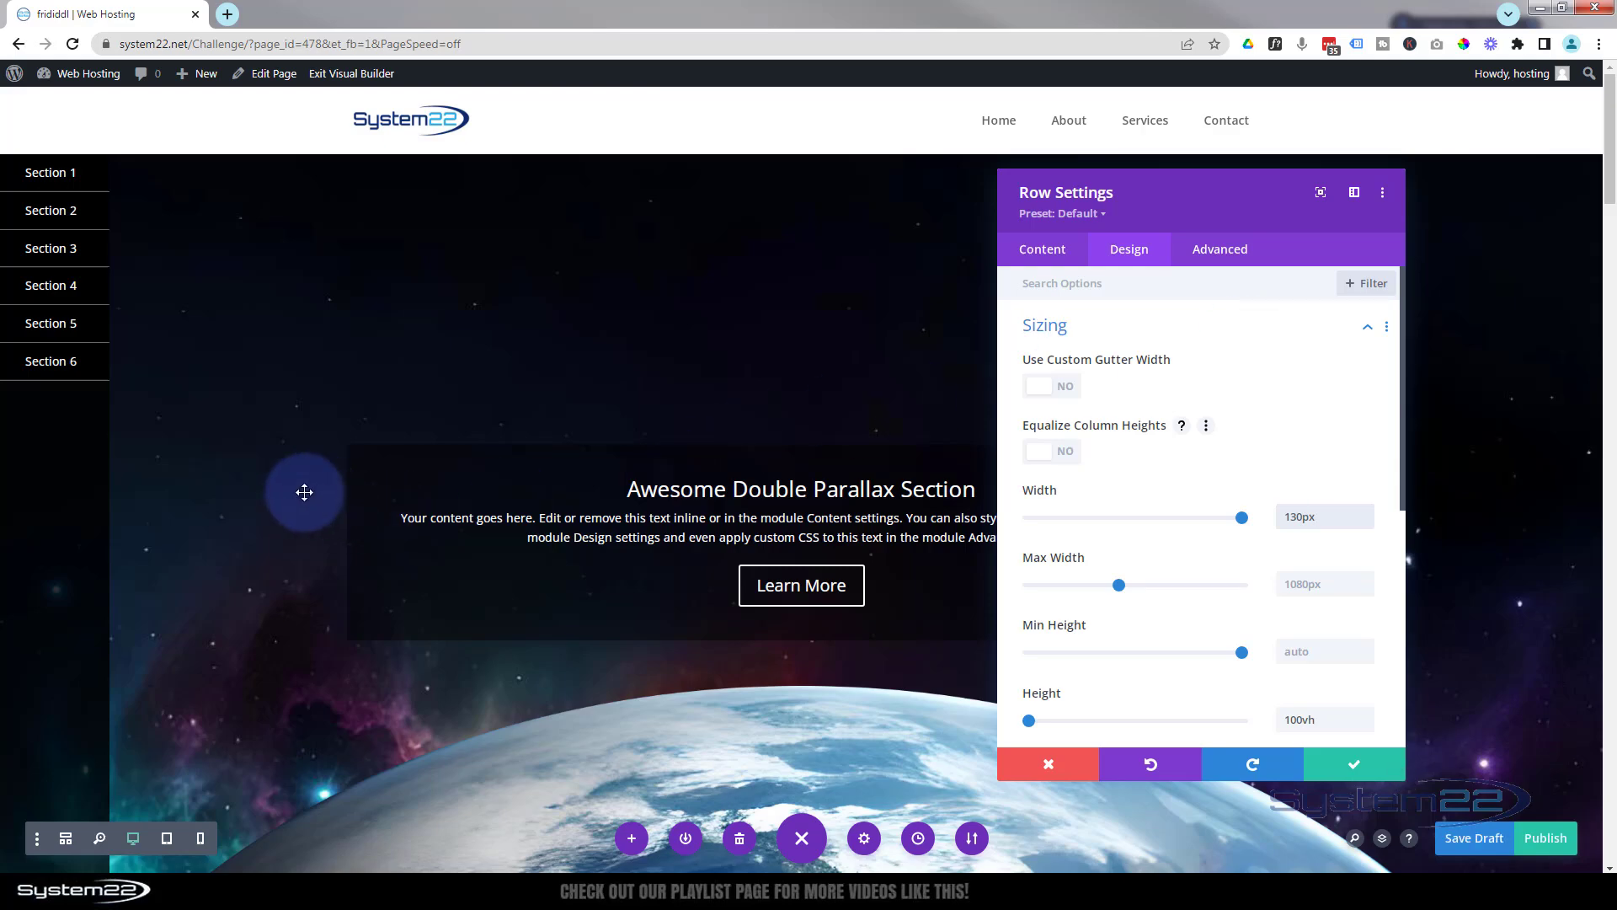
{"action": "scroll", "coordinate": [290, 516], "scroll_direction": "down", "scroll_amount": 3}
{"action": "scroll", "coordinate": [290, 517], "scroll_direction": "down", "scroll_amount": 10}
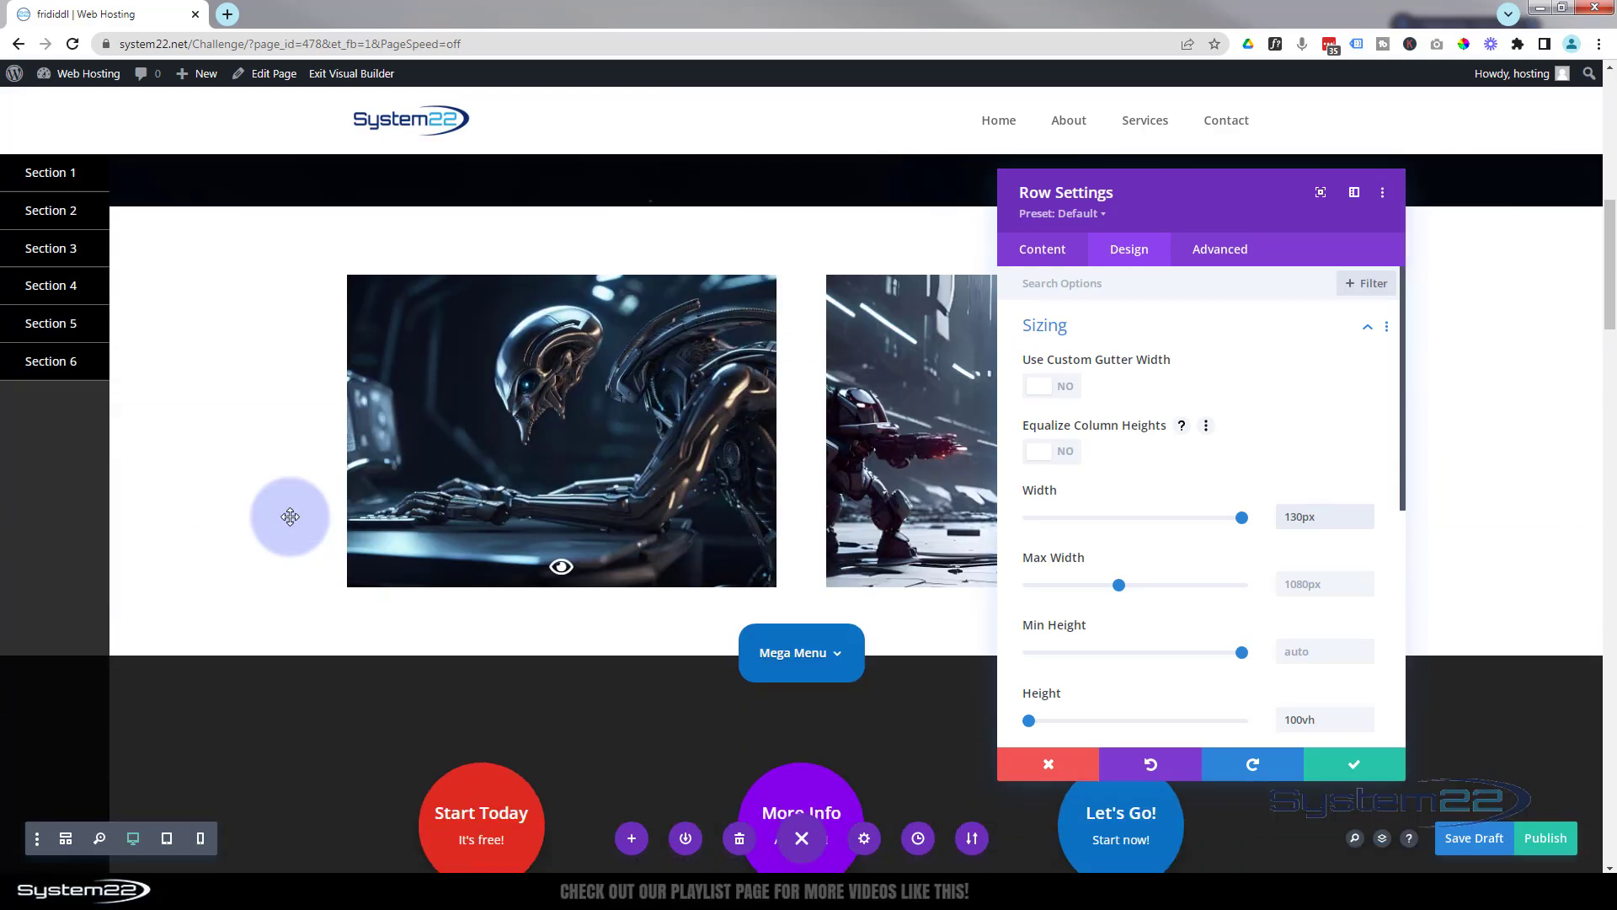
{"action": "scroll", "coordinate": [290, 516], "scroll_direction": "down", "scroll_amount": 10}
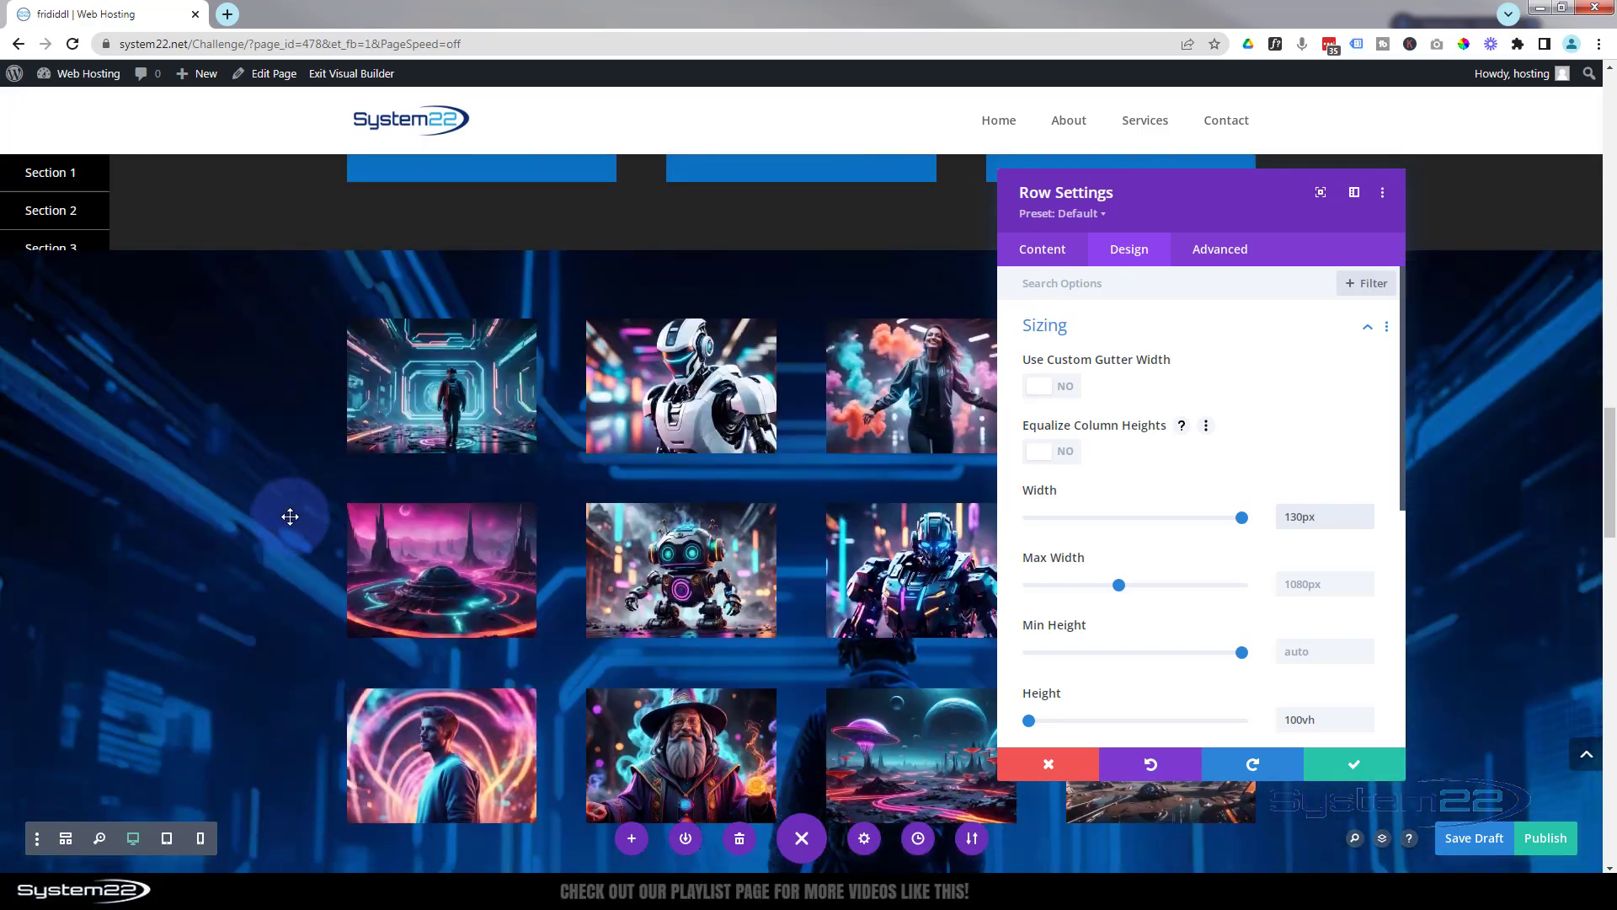
{"action": "scroll", "coordinate": [290, 516], "scroll_direction": "up", "scroll_amount": 8}
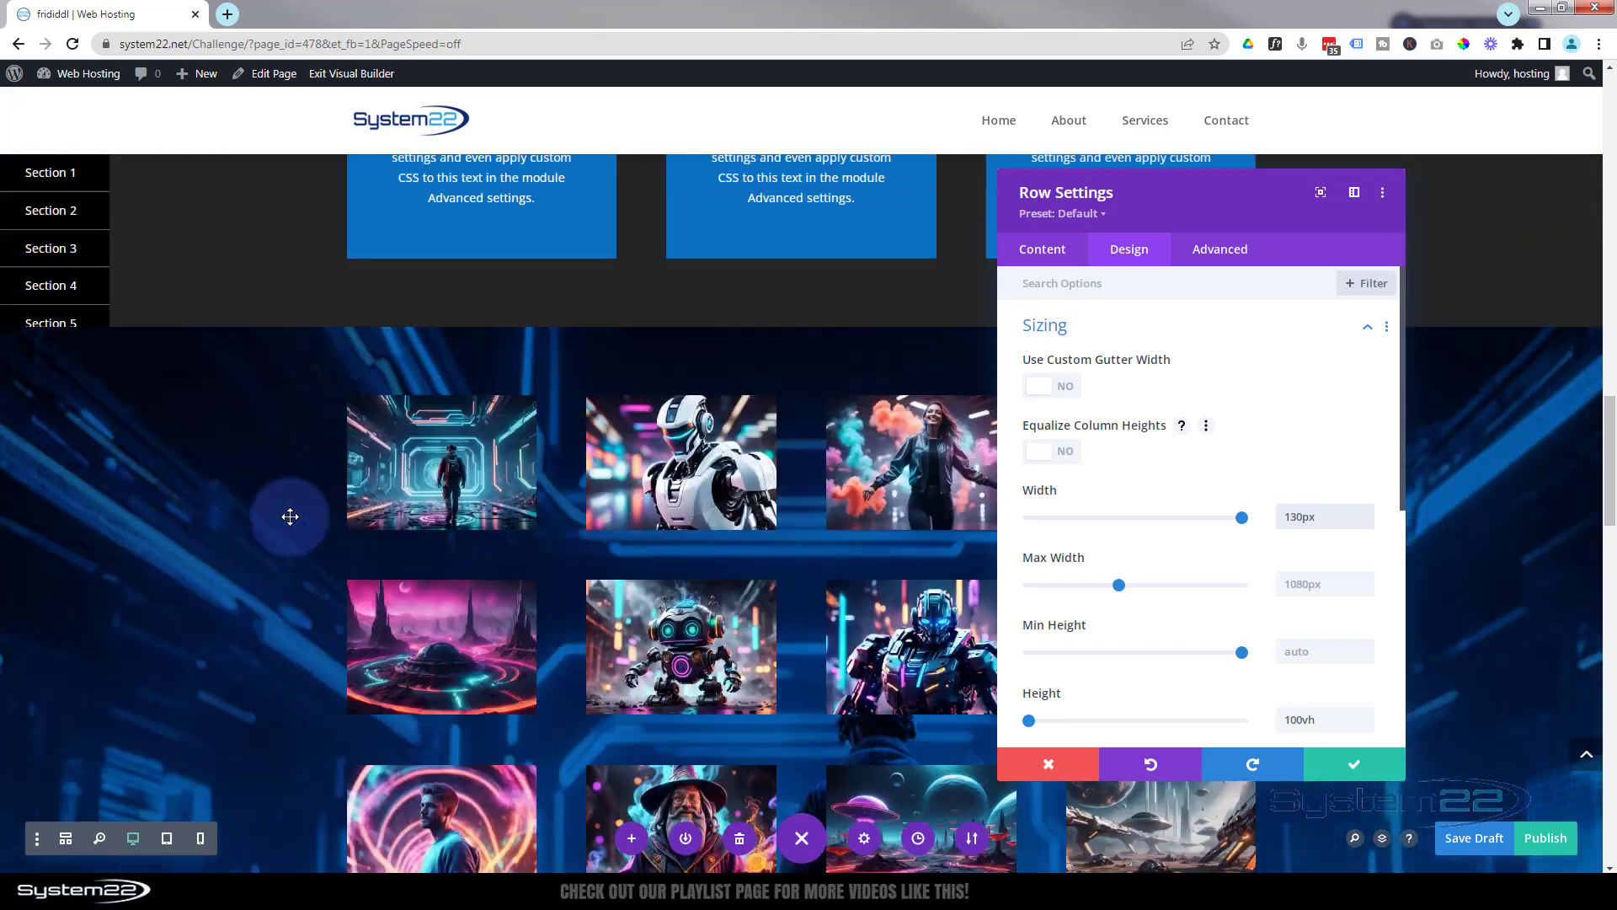
{"action": "scroll", "coordinate": [290, 516], "scroll_direction": "down", "scroll_amount": 7}
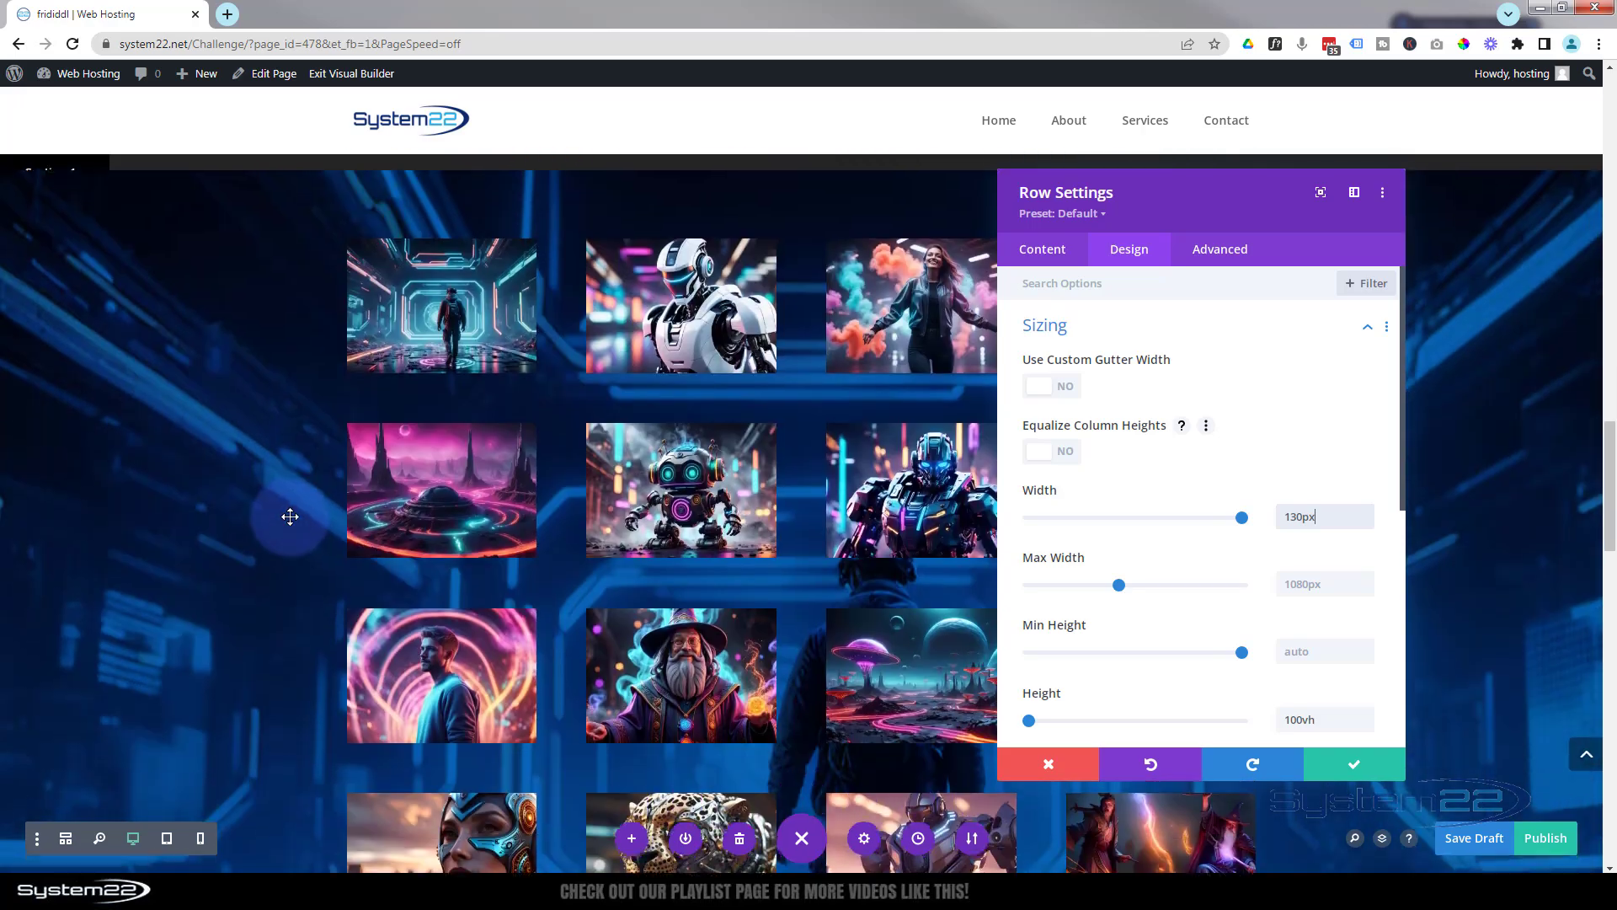
{"action": "scroll", "coordinate": [290, 516], "scroll_direction": "down", "scroll_amount": 10}
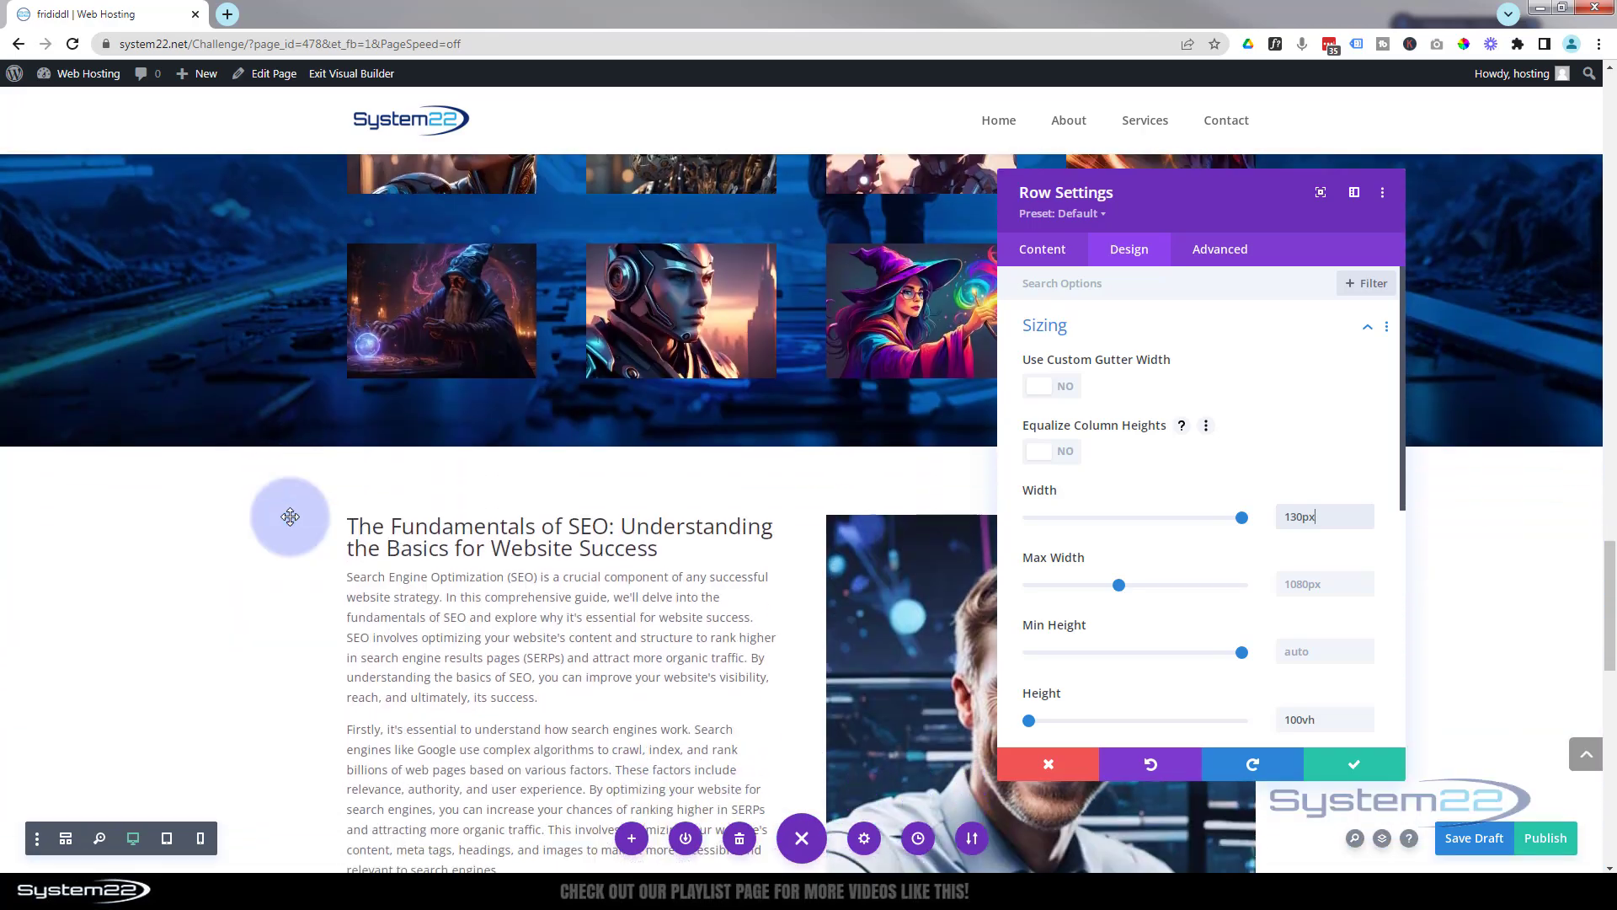
{"action": "scroll", "coordinate": [288, 520], "scroll_direction": "down", "scroll_amount": 8}
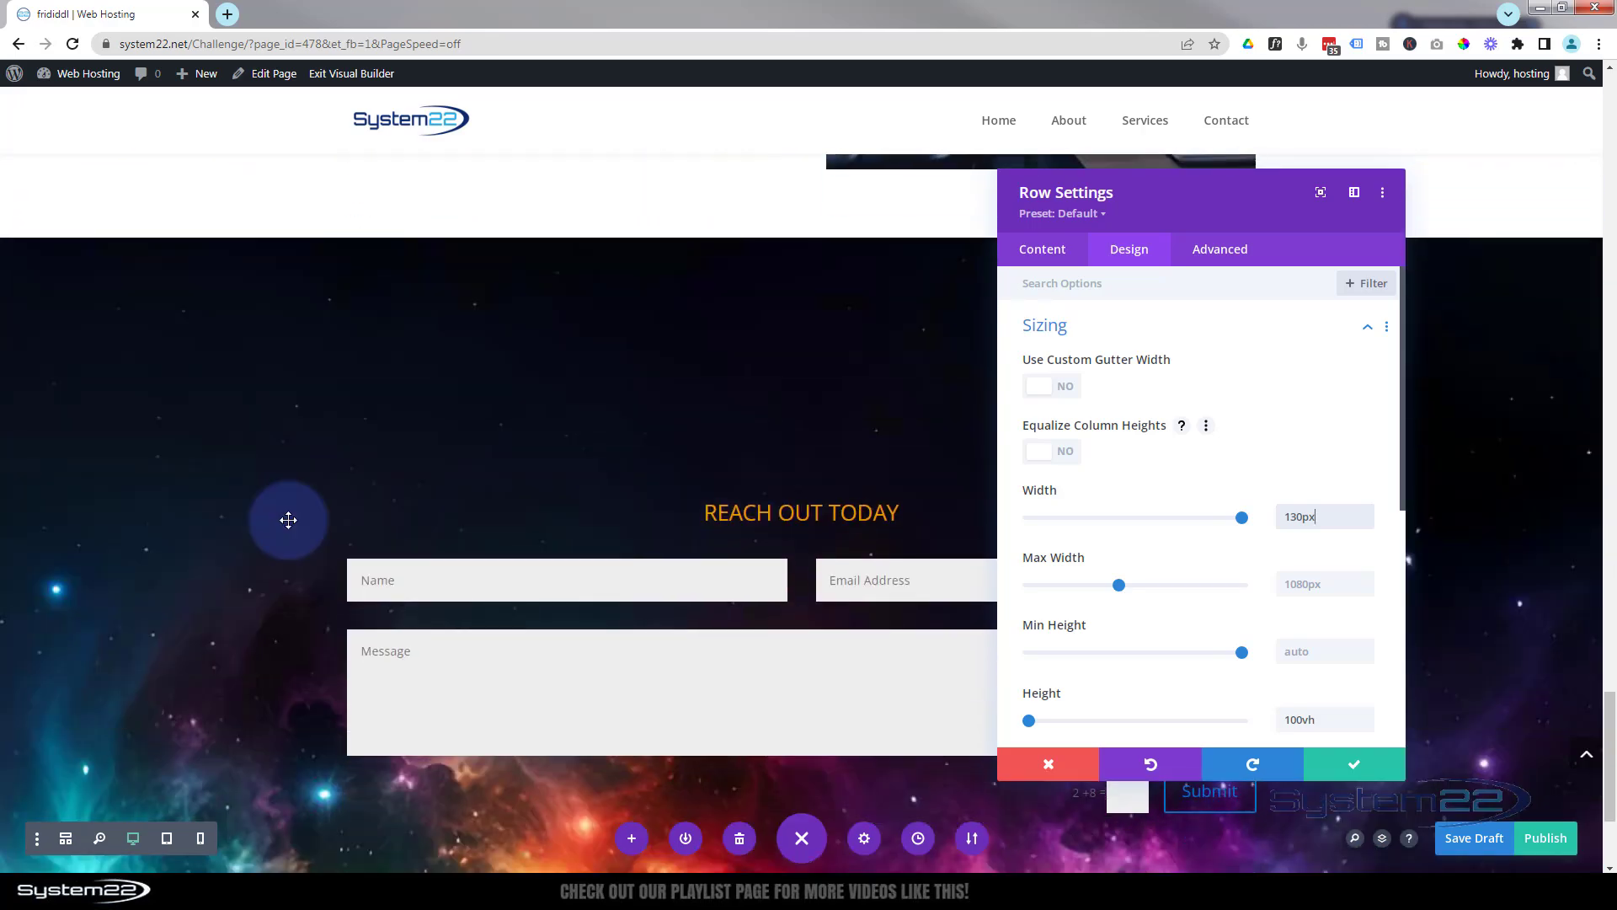
{"action": "scroll", "coordinate": [288, 519], "scroll_direction": "up", "scroll_amount": 4}
{"action": "scroll", "coordinate": [288, 520], "scroll_direction": "up", "scroll_amount": 10}
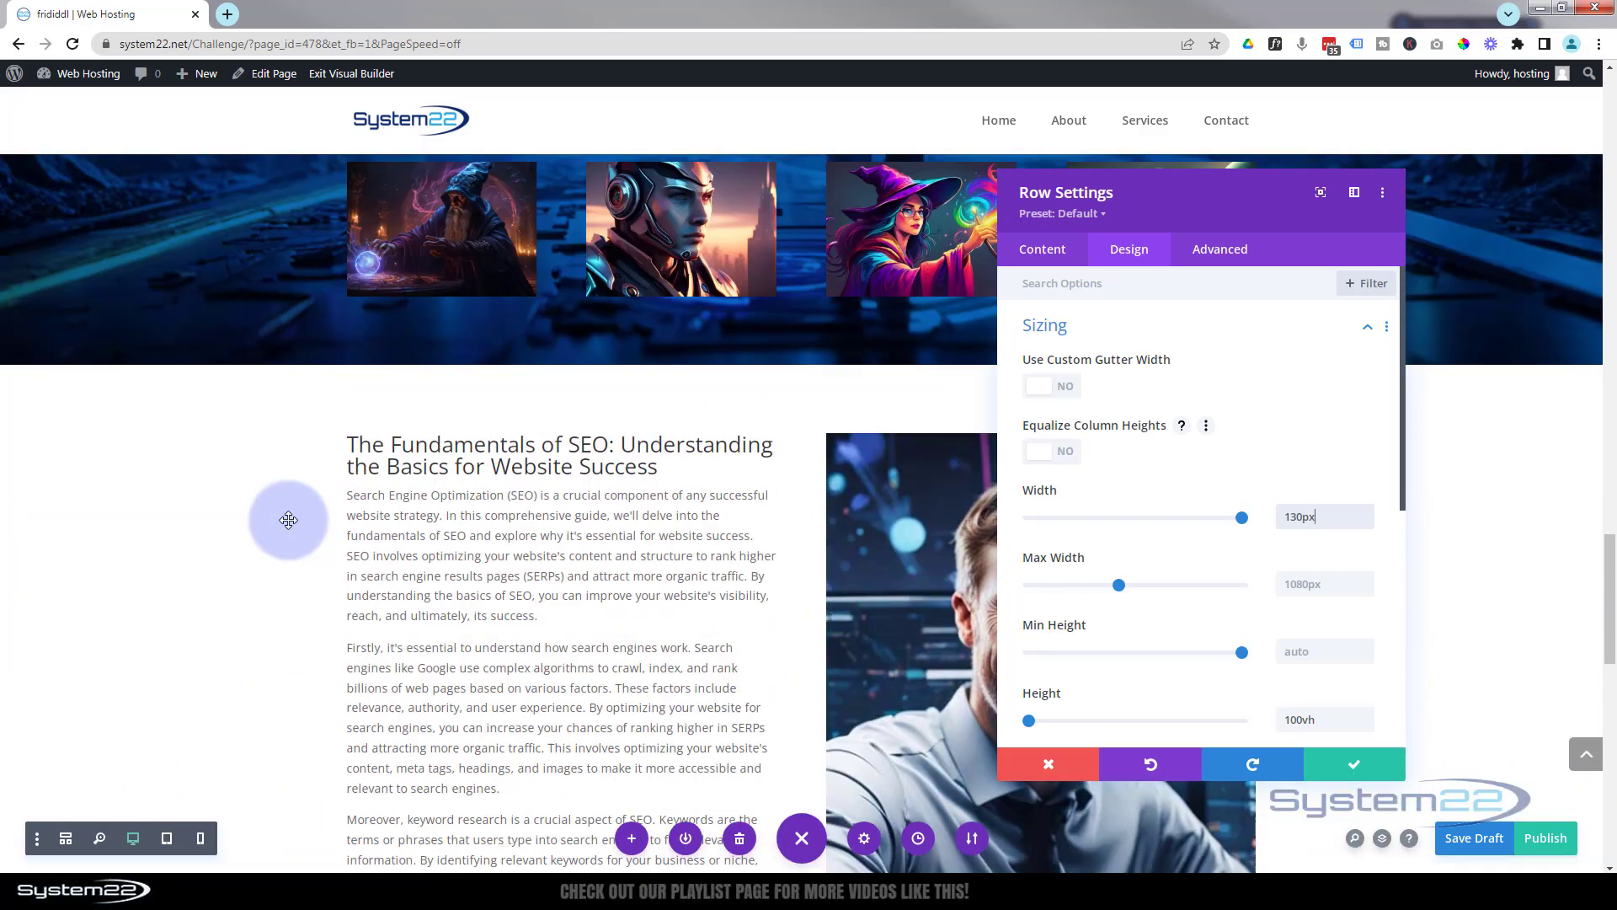
{"action": "scroll", "coordinate": [288, 520], "scroll_direction": "up", "scroll_amount": 10}
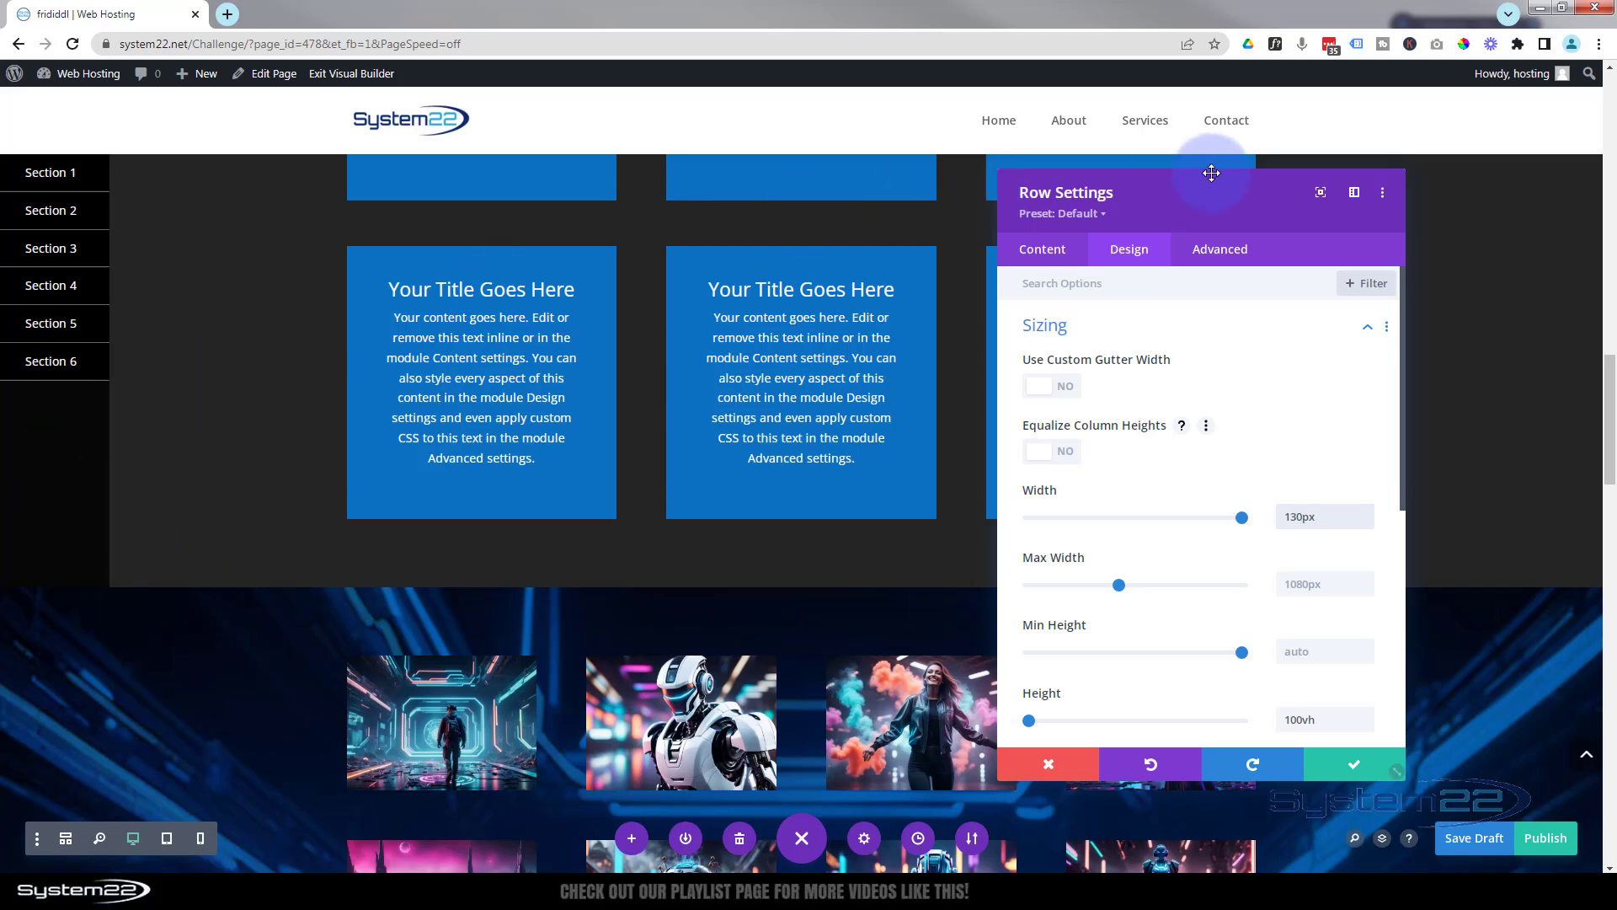
- Set the fixed menu row's Z Index to 29 and save the row settings
{"action": "left_click", "coordinate": [1236, 254]}
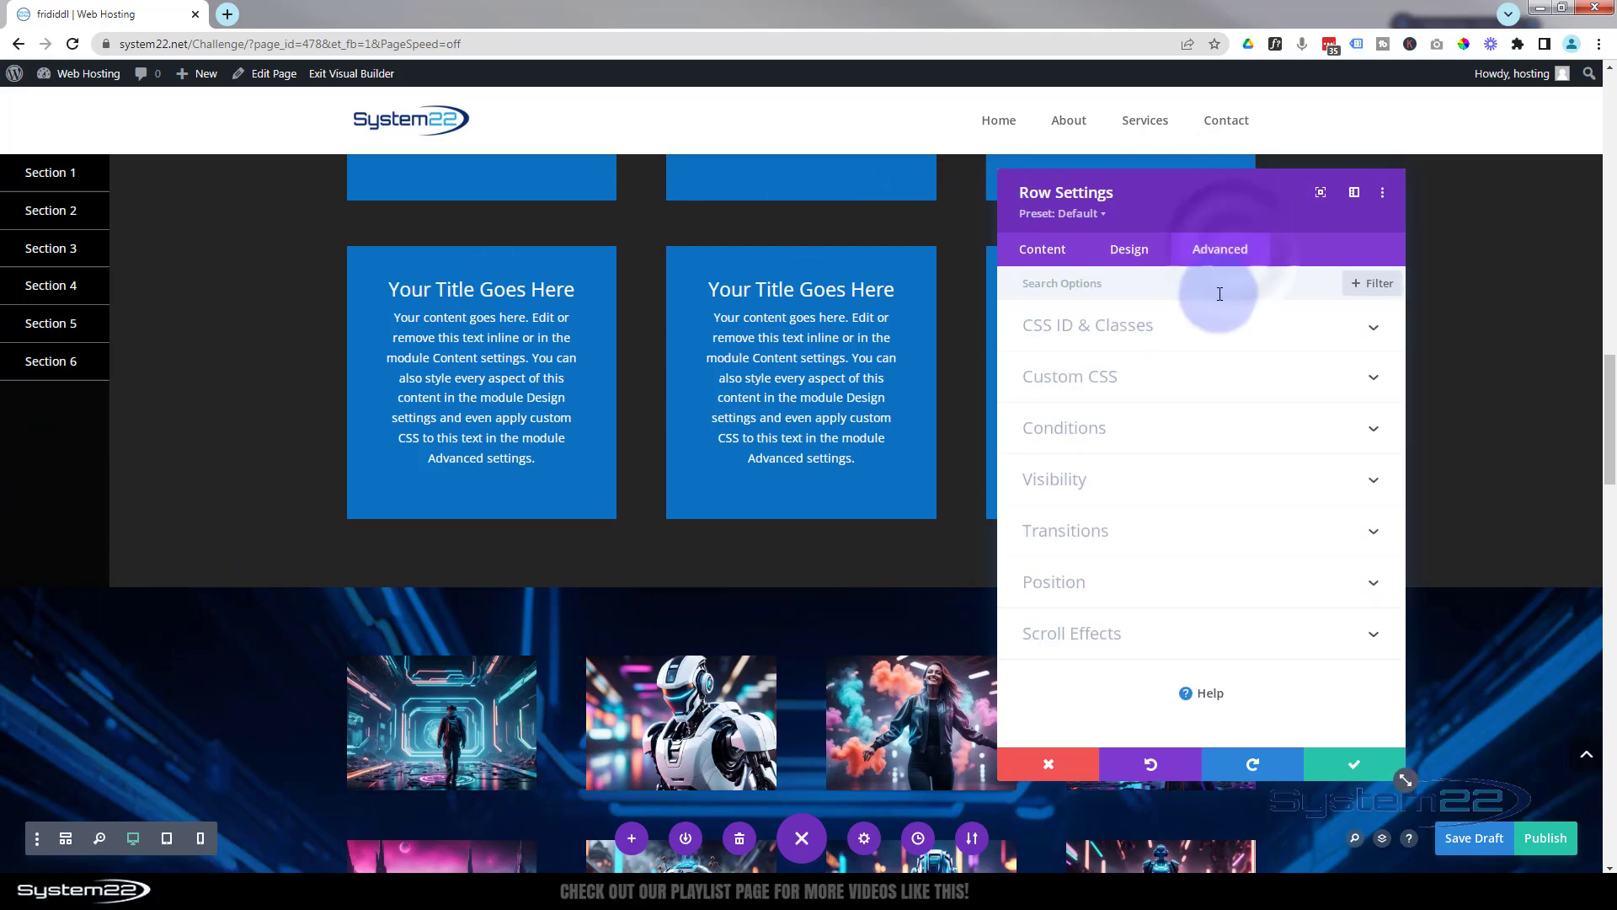
{"action": "left_click", "coordinate": [1186, 589]}
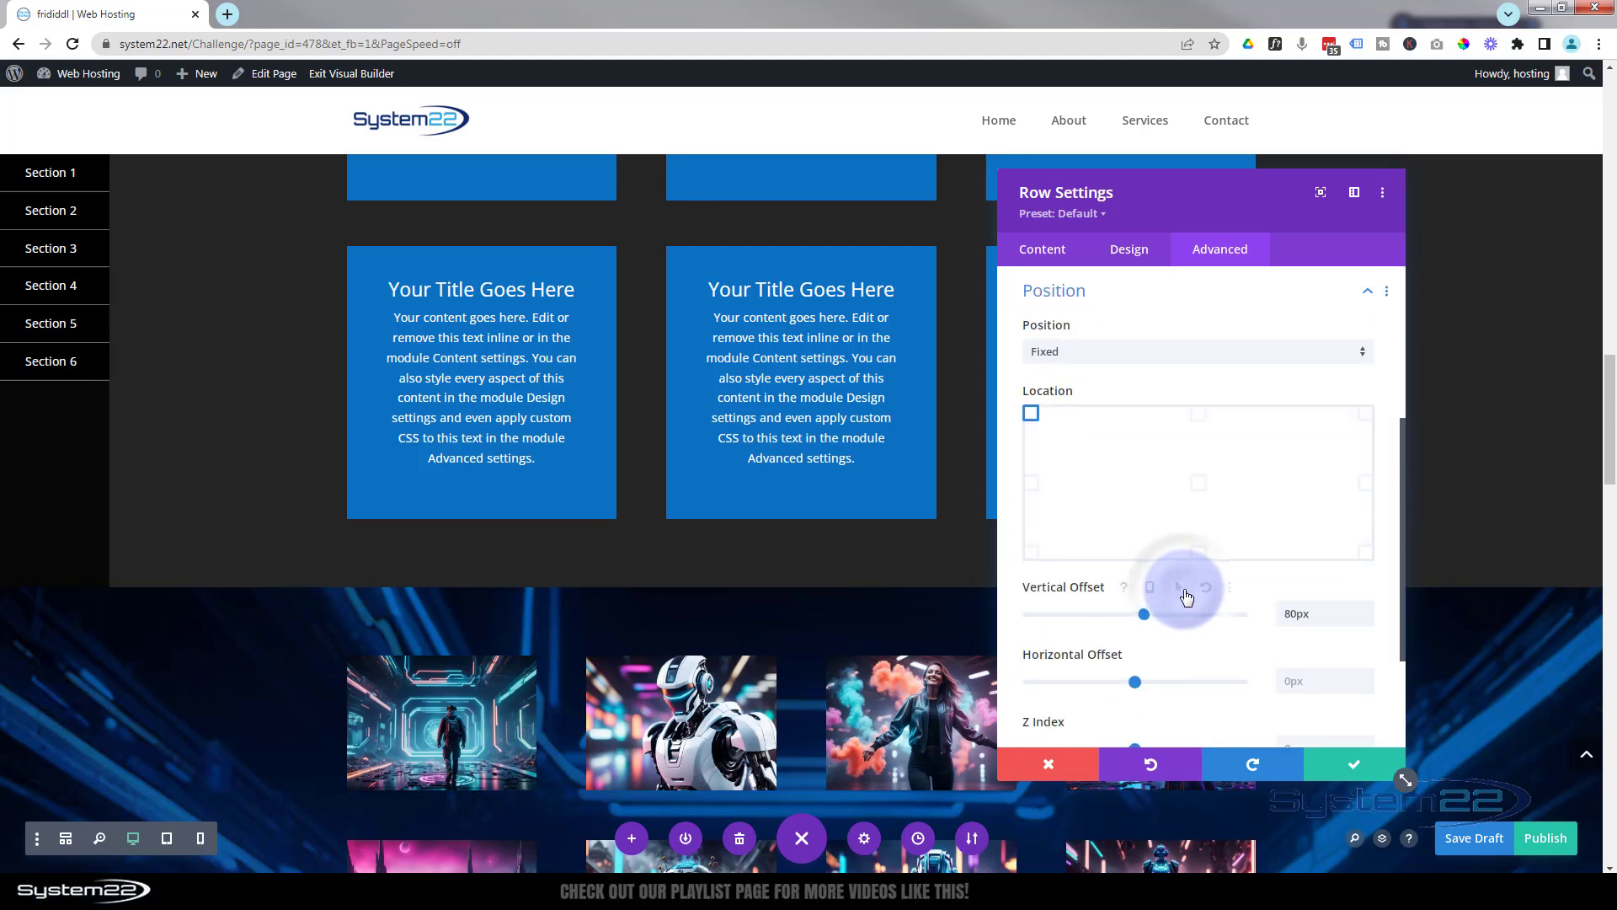
{"action": "scroll", "coordinate": [1171, 552], "scroll_direction": "down", "scroll_amount": 2}
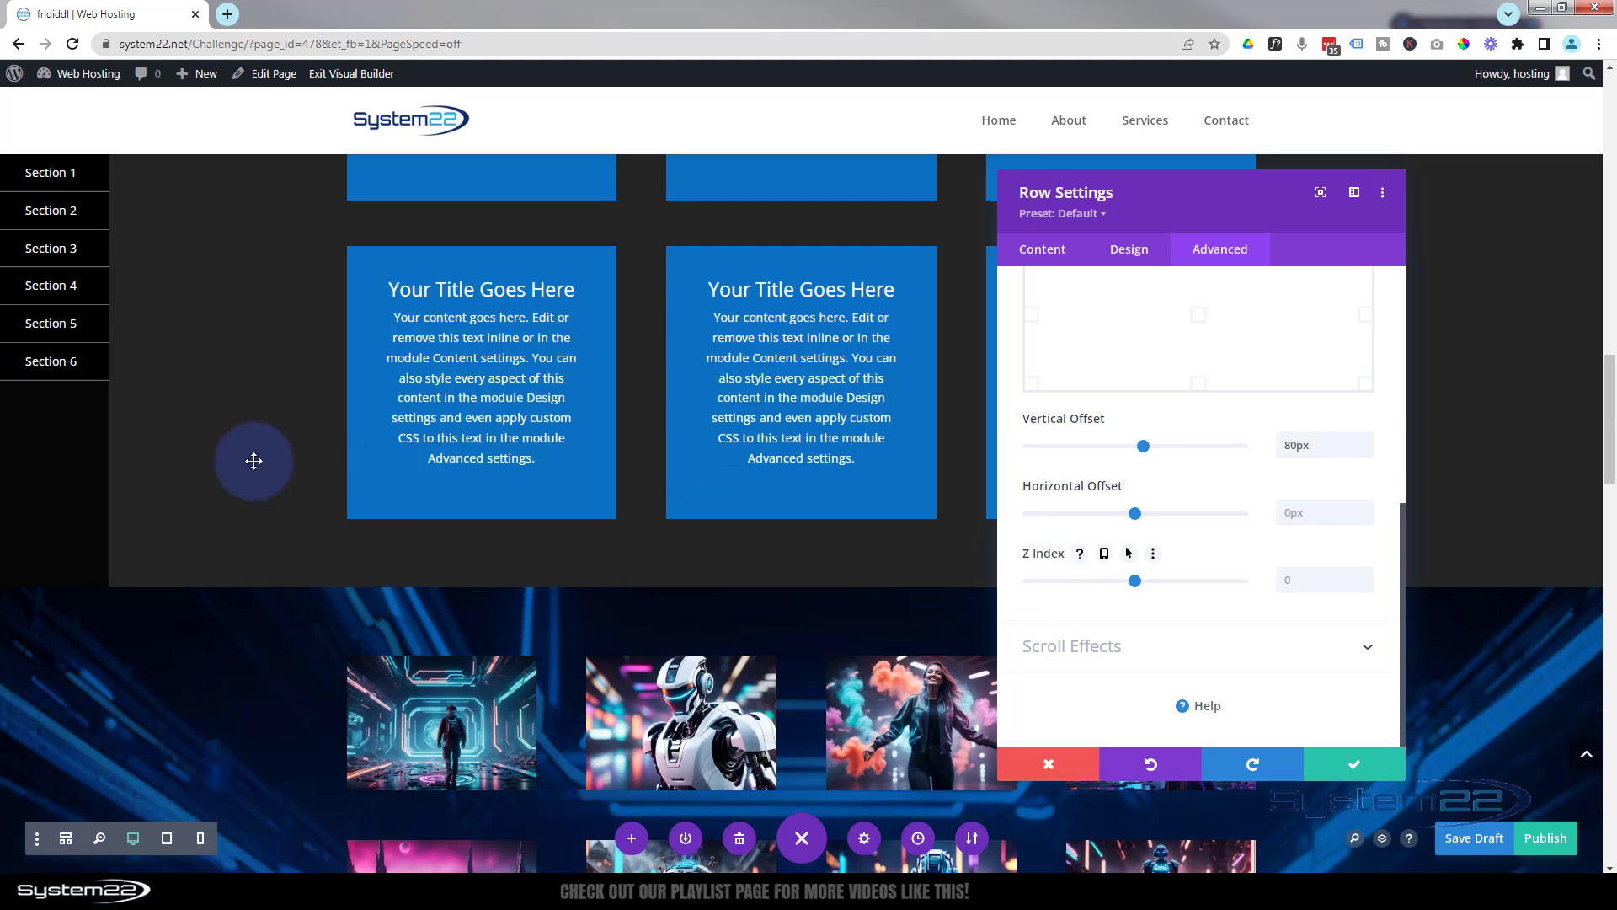
{"action": "scroll", "coordinate": [253, 460], "scroll_direction": "down", "scroll_amount": 2}
{"action": "scroll", "coordinate": [254, 461], "scroll_direction": "down", "scroll_amount": 2}
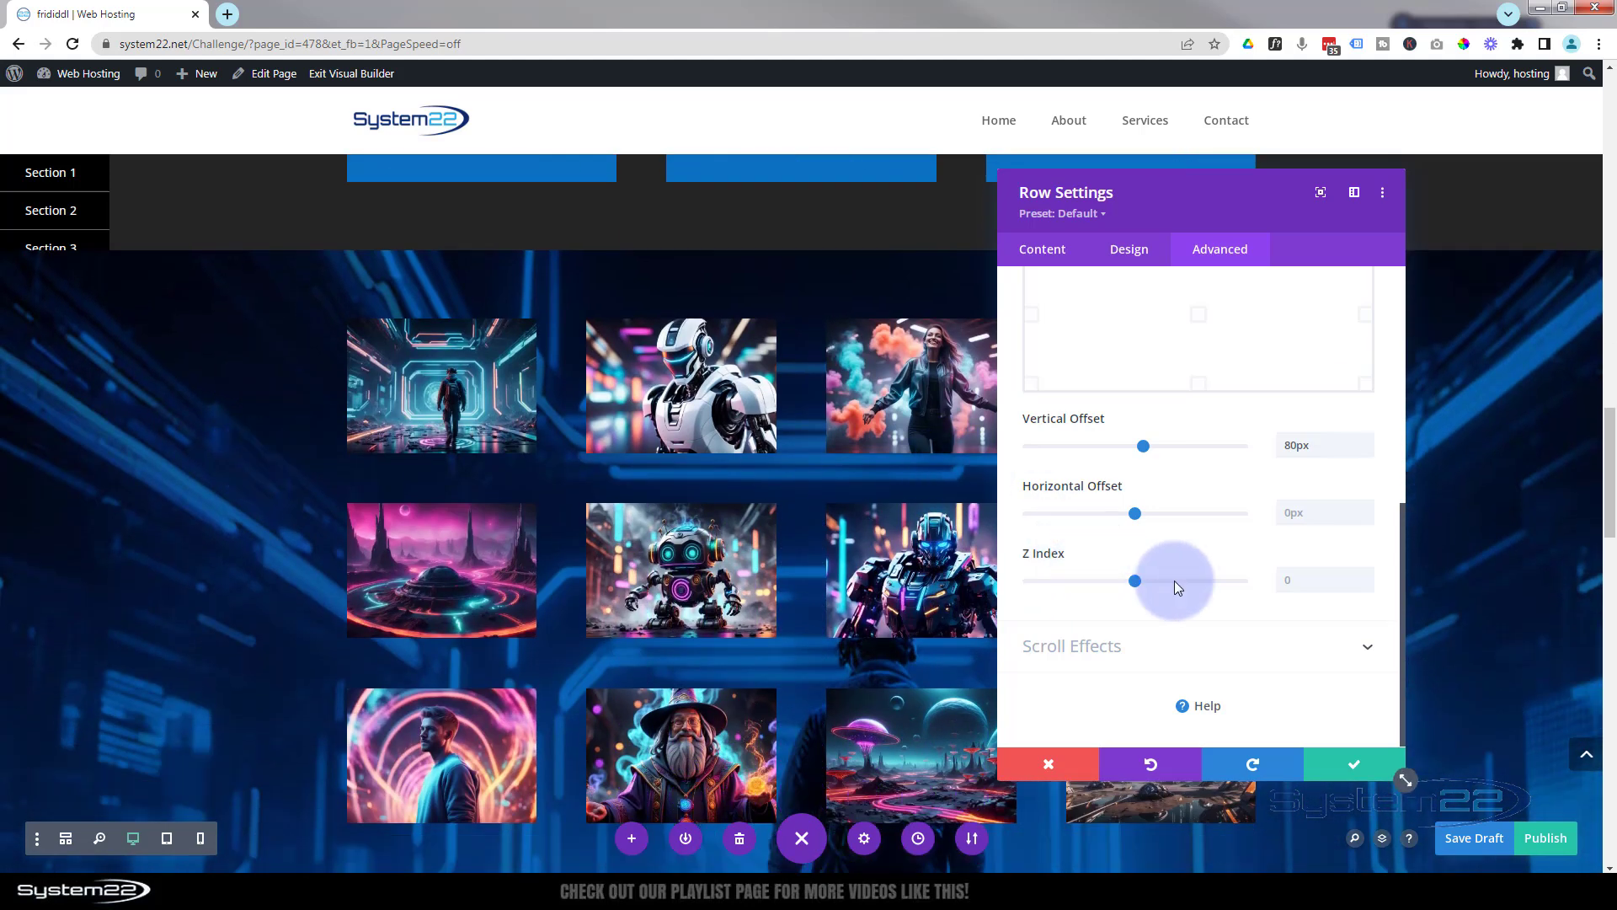
{"action": "left_click_drag", "start_coordinate": [1134, 581], "coordinate": [1139, 581]}
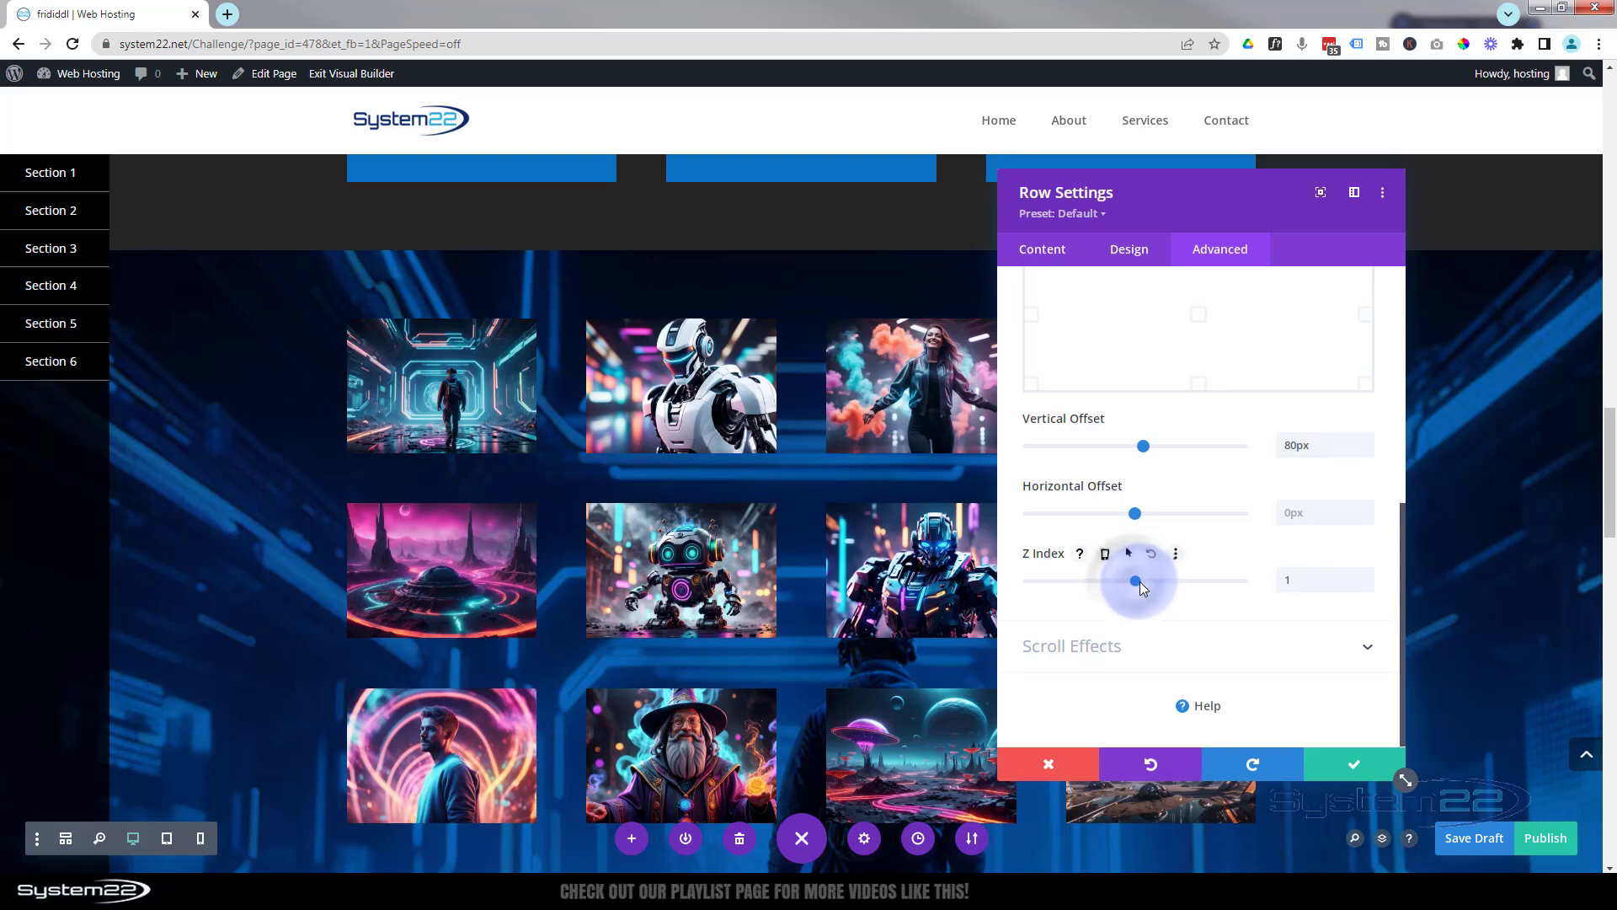
{"action": "scroll", "coordinate": [361, 581], "scroll_direction": "down", "scroll_amount": 10}
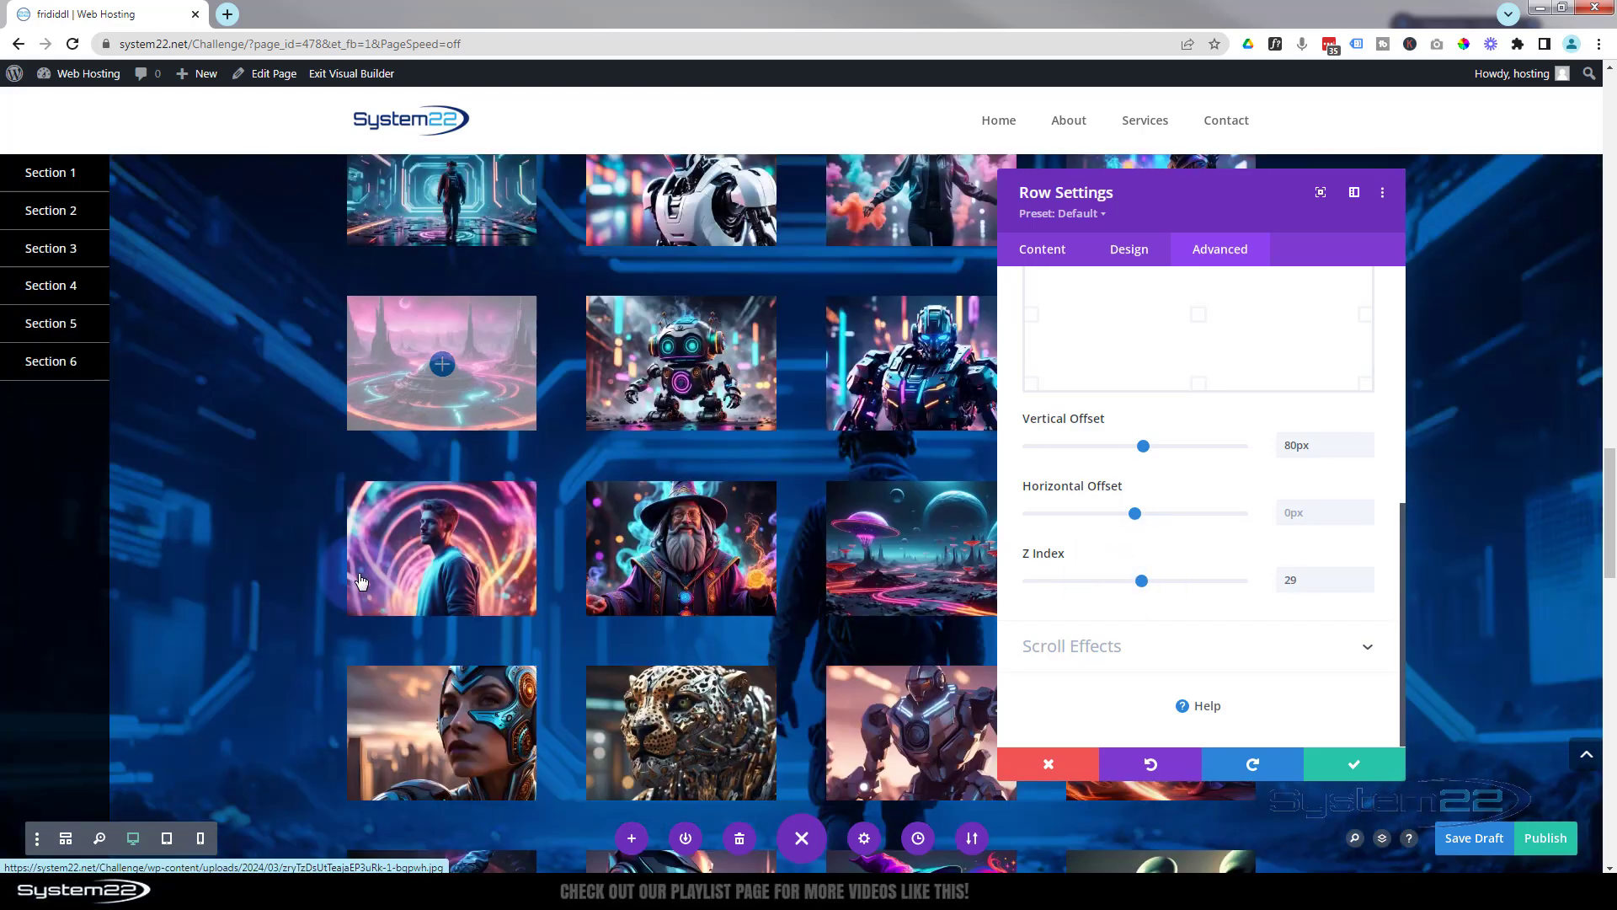
{"action": "scroll", "coordinate": [360, 581], "scroll_direction": "down", "scroll_amount": 15}
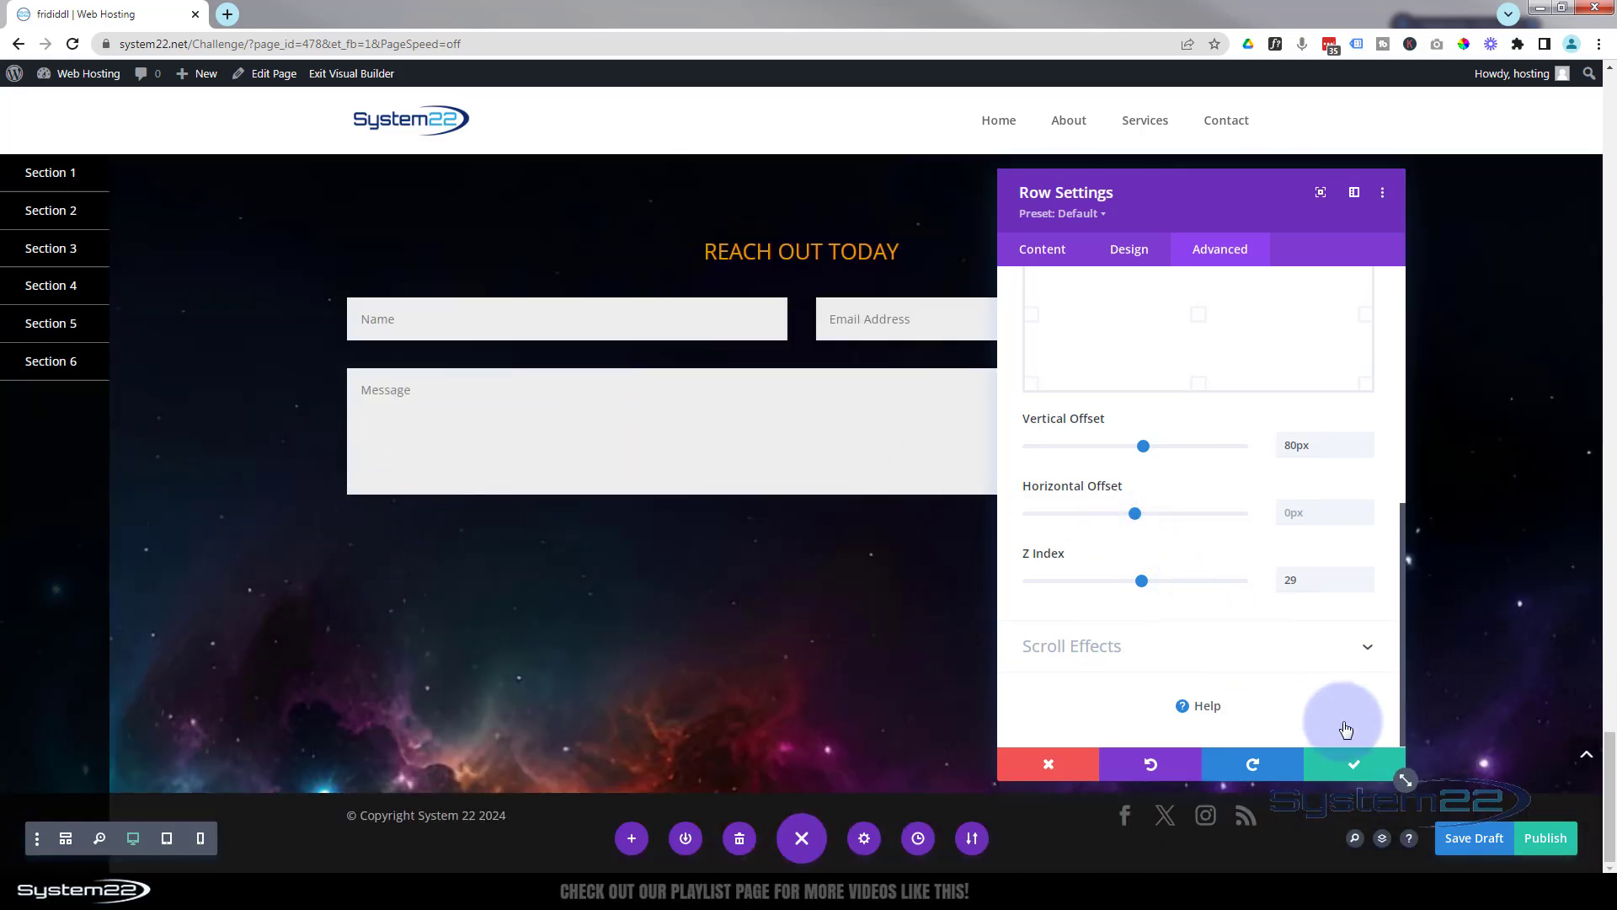
{"action": "left_click", "coordinate": [1355, 766]}
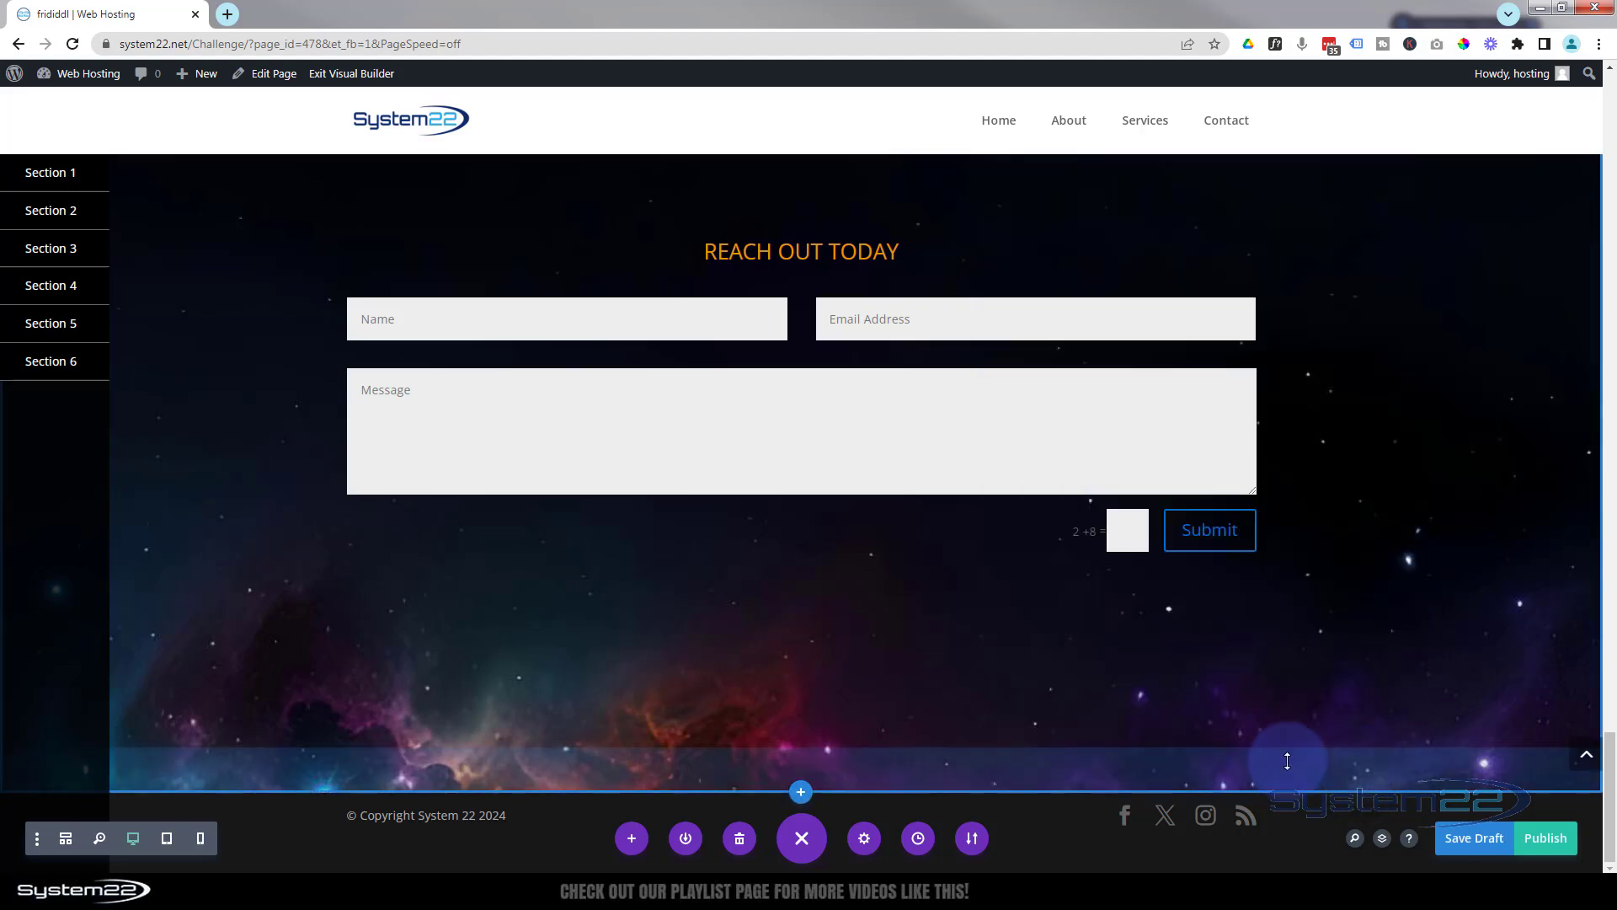
{"action": "left_click_drag", "start_coordinate": [502, 671], "coordinate": [502, 673]}
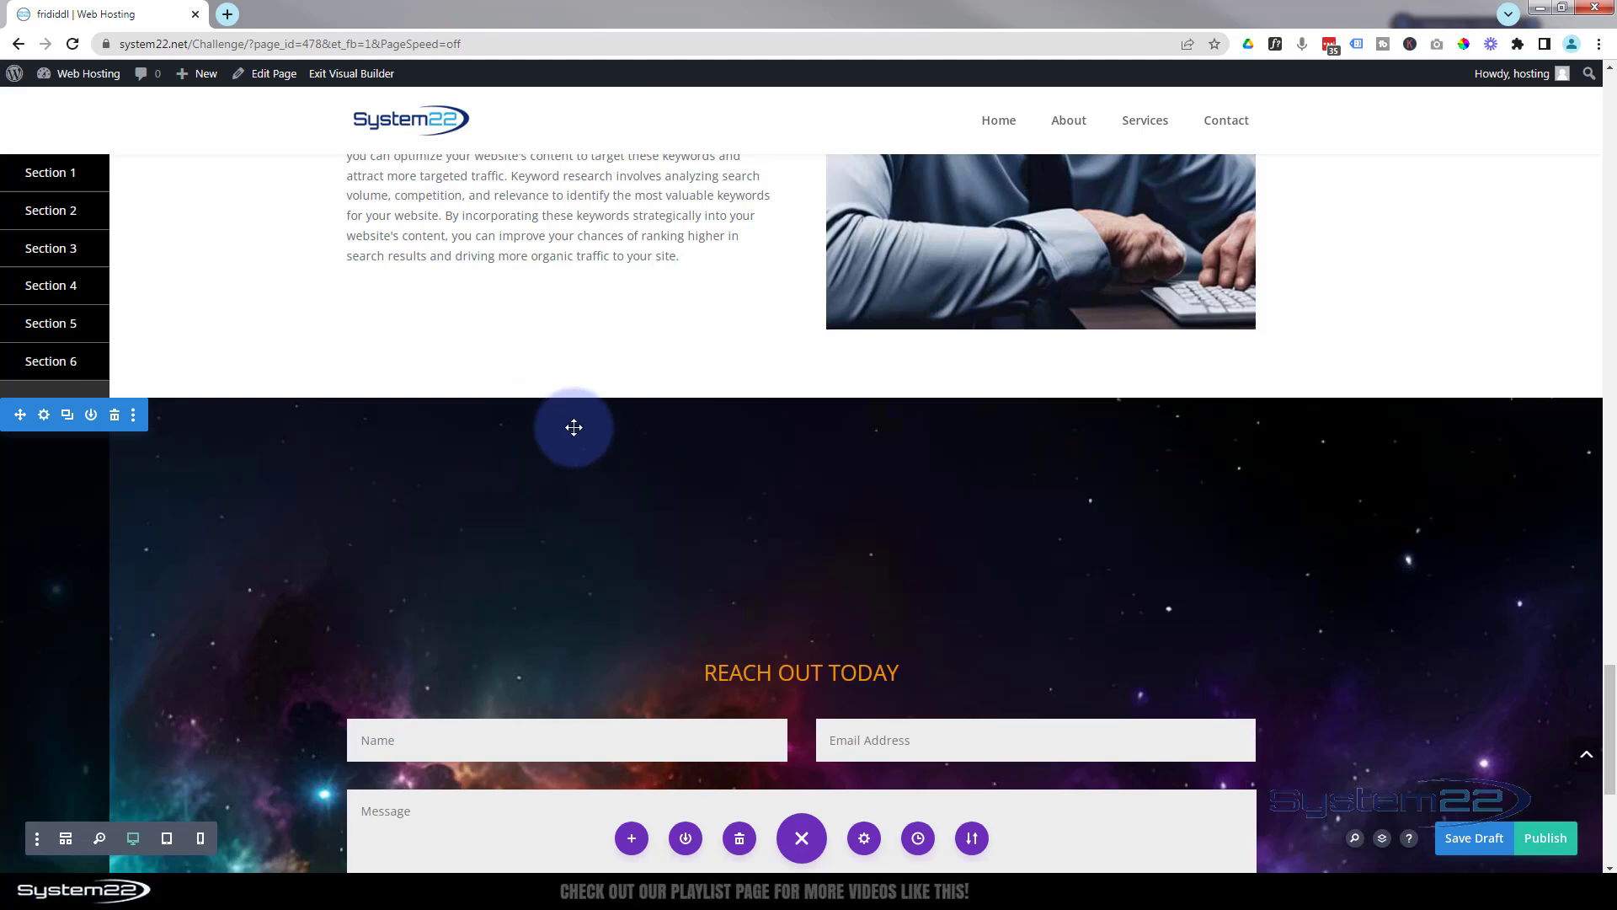
- Check the contact section's CSS ID, section6, in its Advanced settings
{"action": "scroll", "coordinate": [589, 509], "scroll_direction": "up", "scroll_amount": 2}
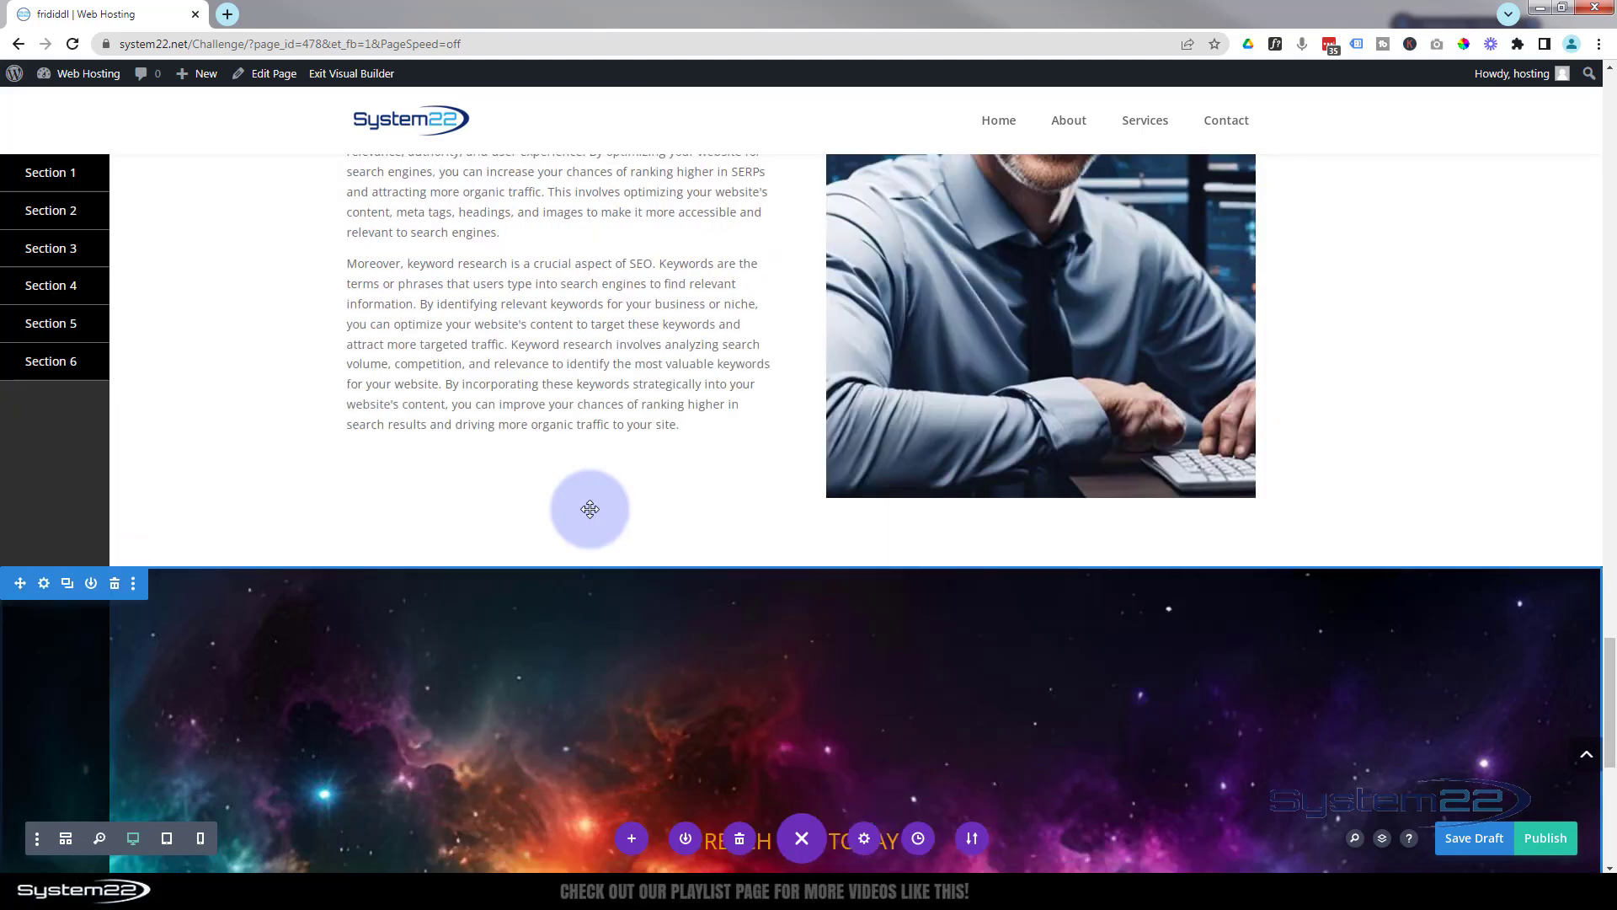
{"action": "scroll", "coordinate": [589, 509], "scroll_direction": "down", "scroll_amount": 1}
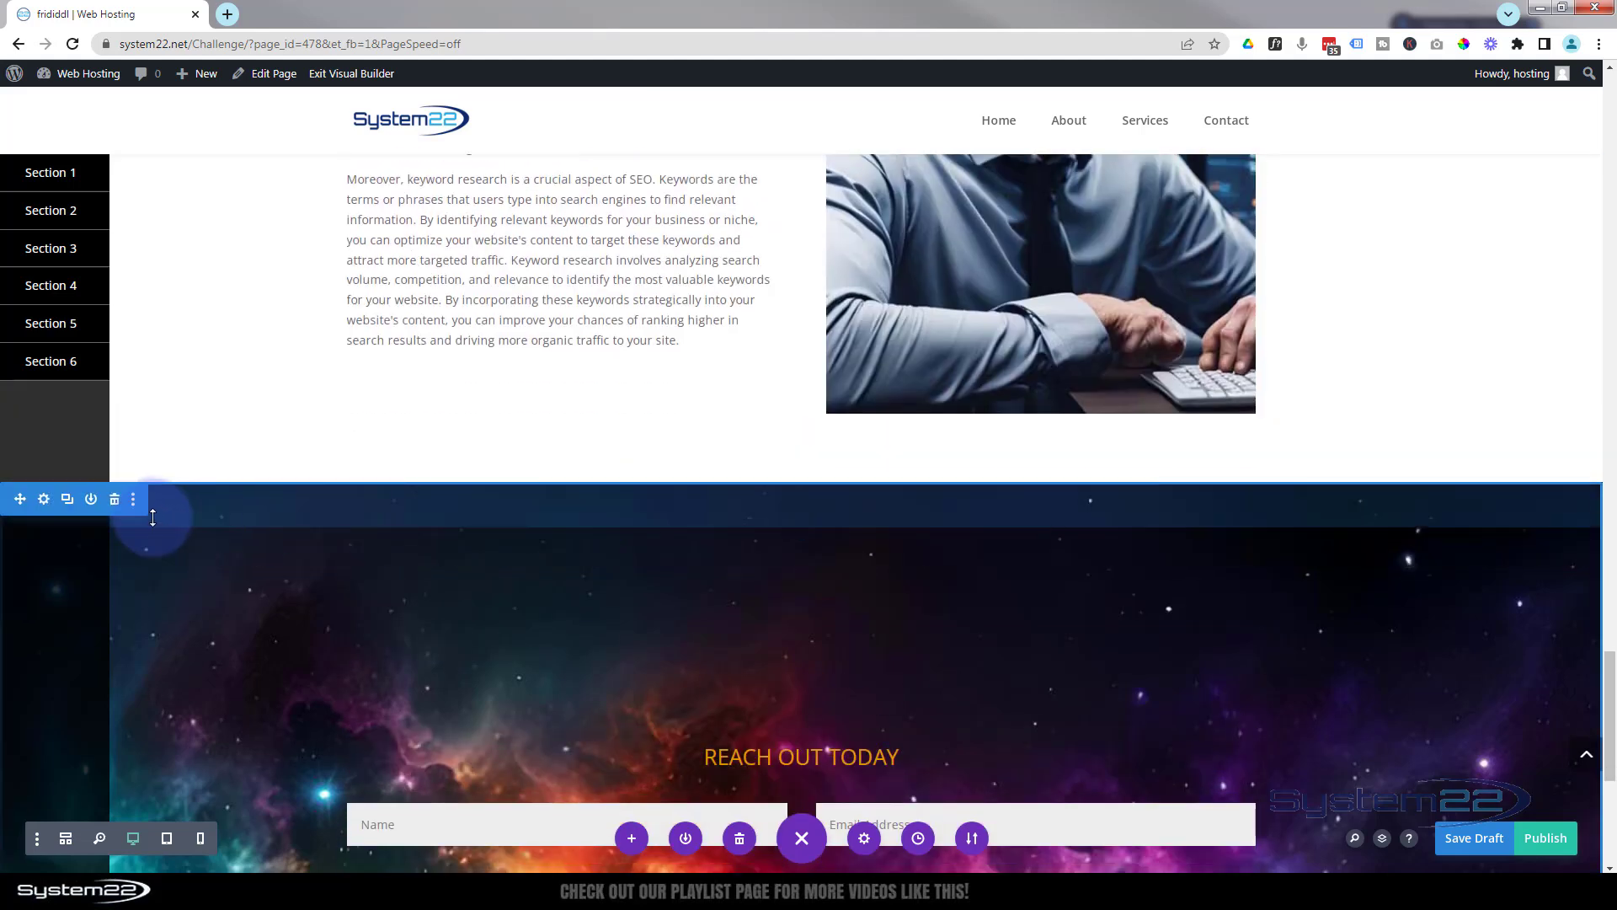
{"action": "left_click", "coordinate": [45, 500]}
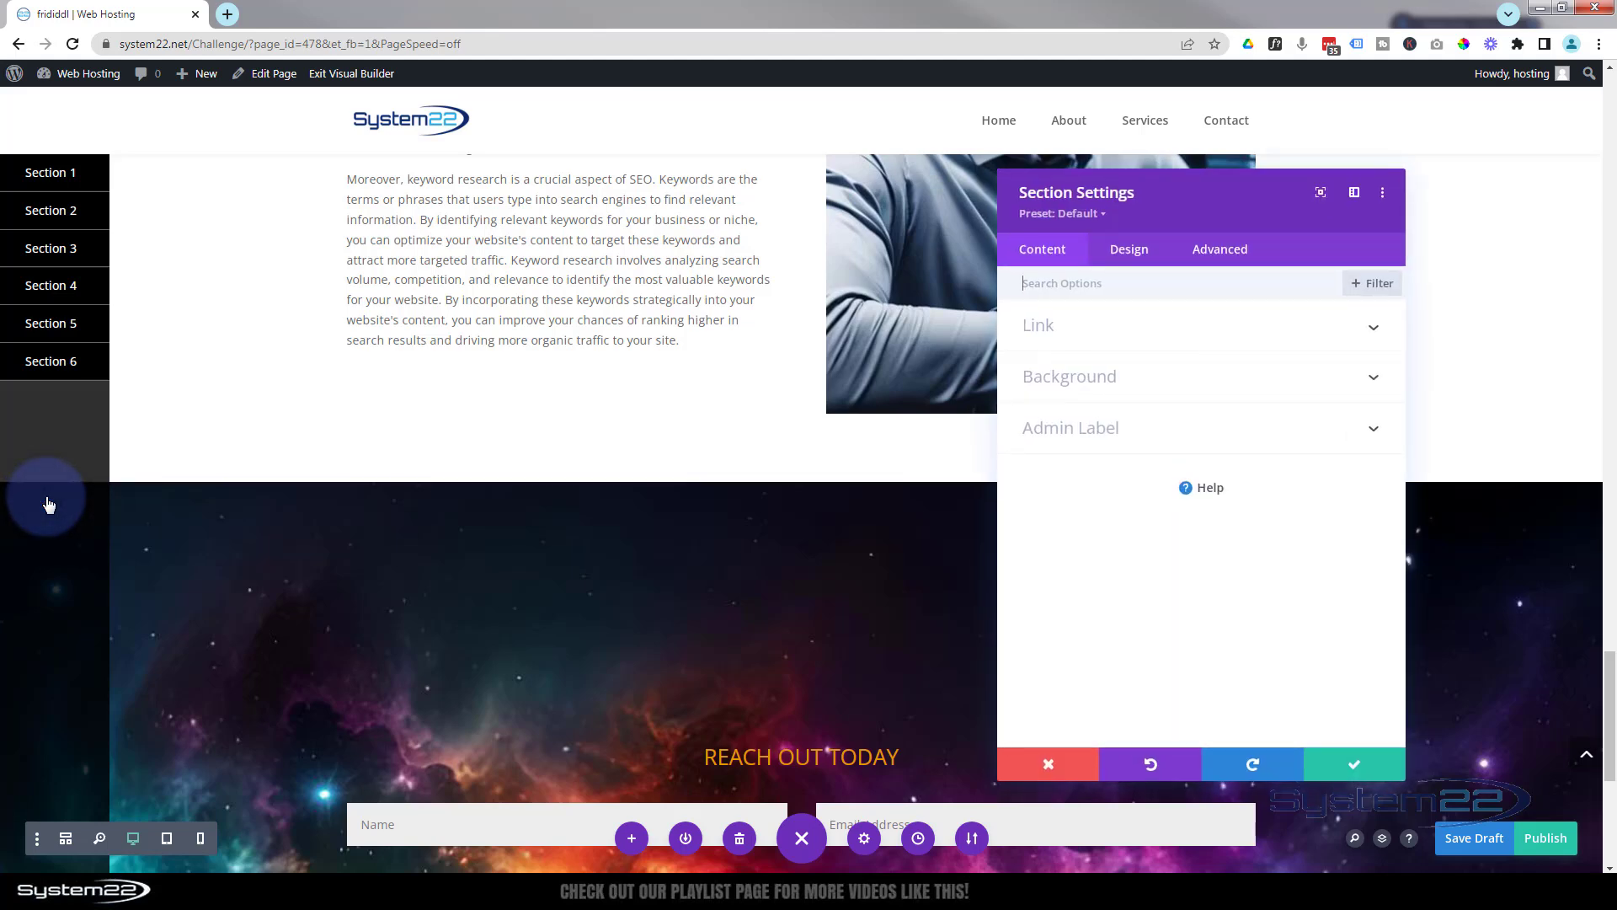
{"action": "left_click", "coordinate": [1089, 282]}
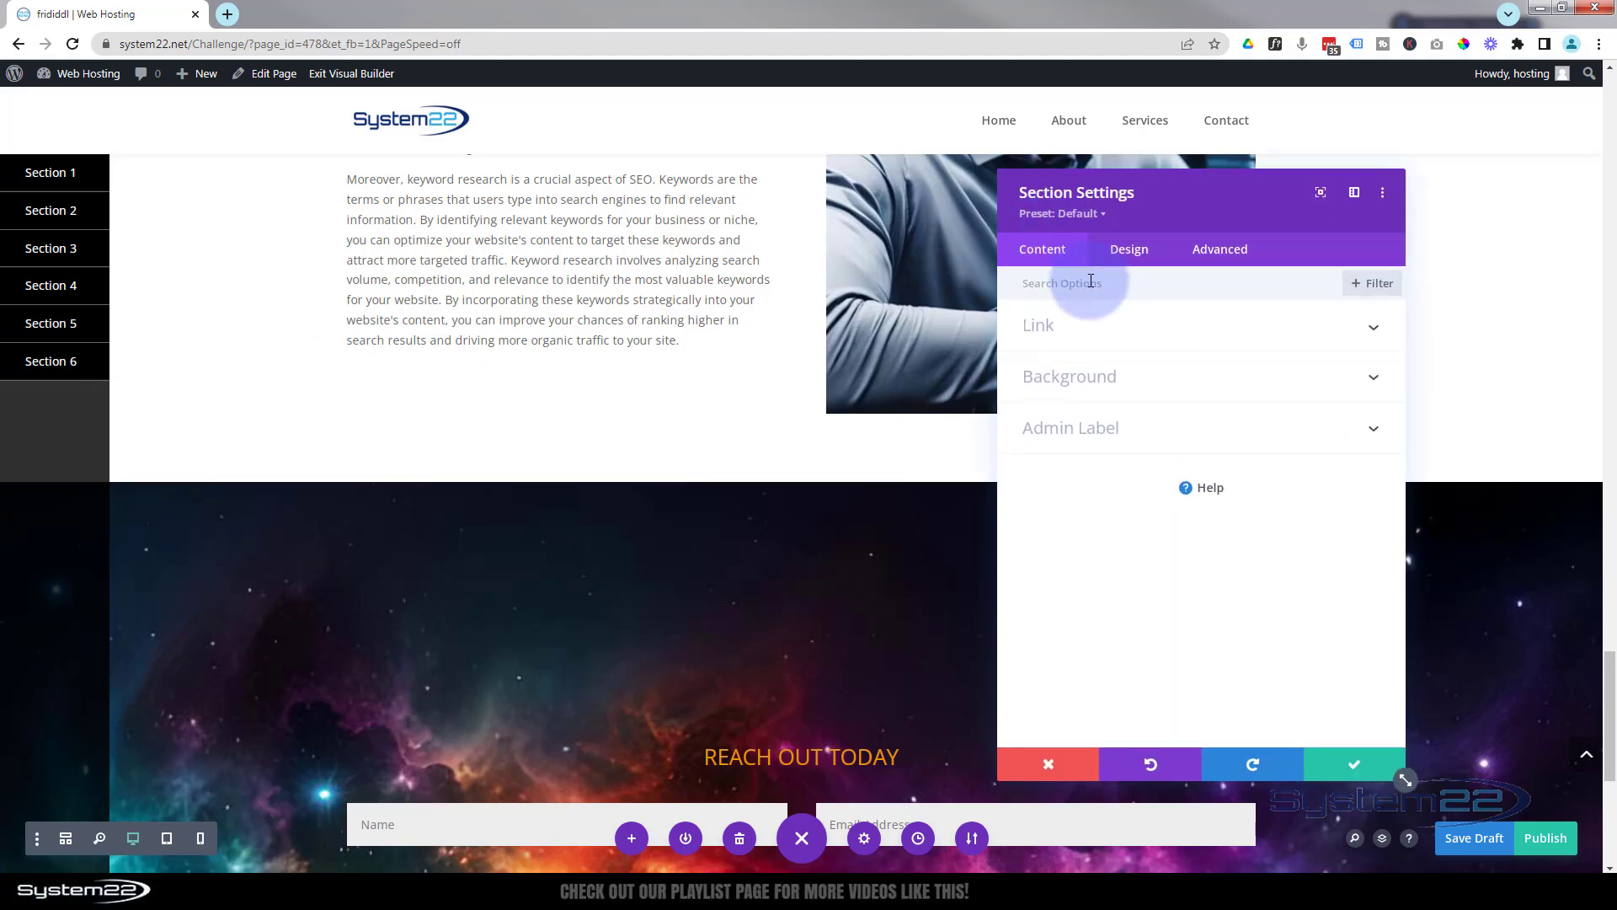
{"action": "left_click", "coordinate": [1221, 252]}
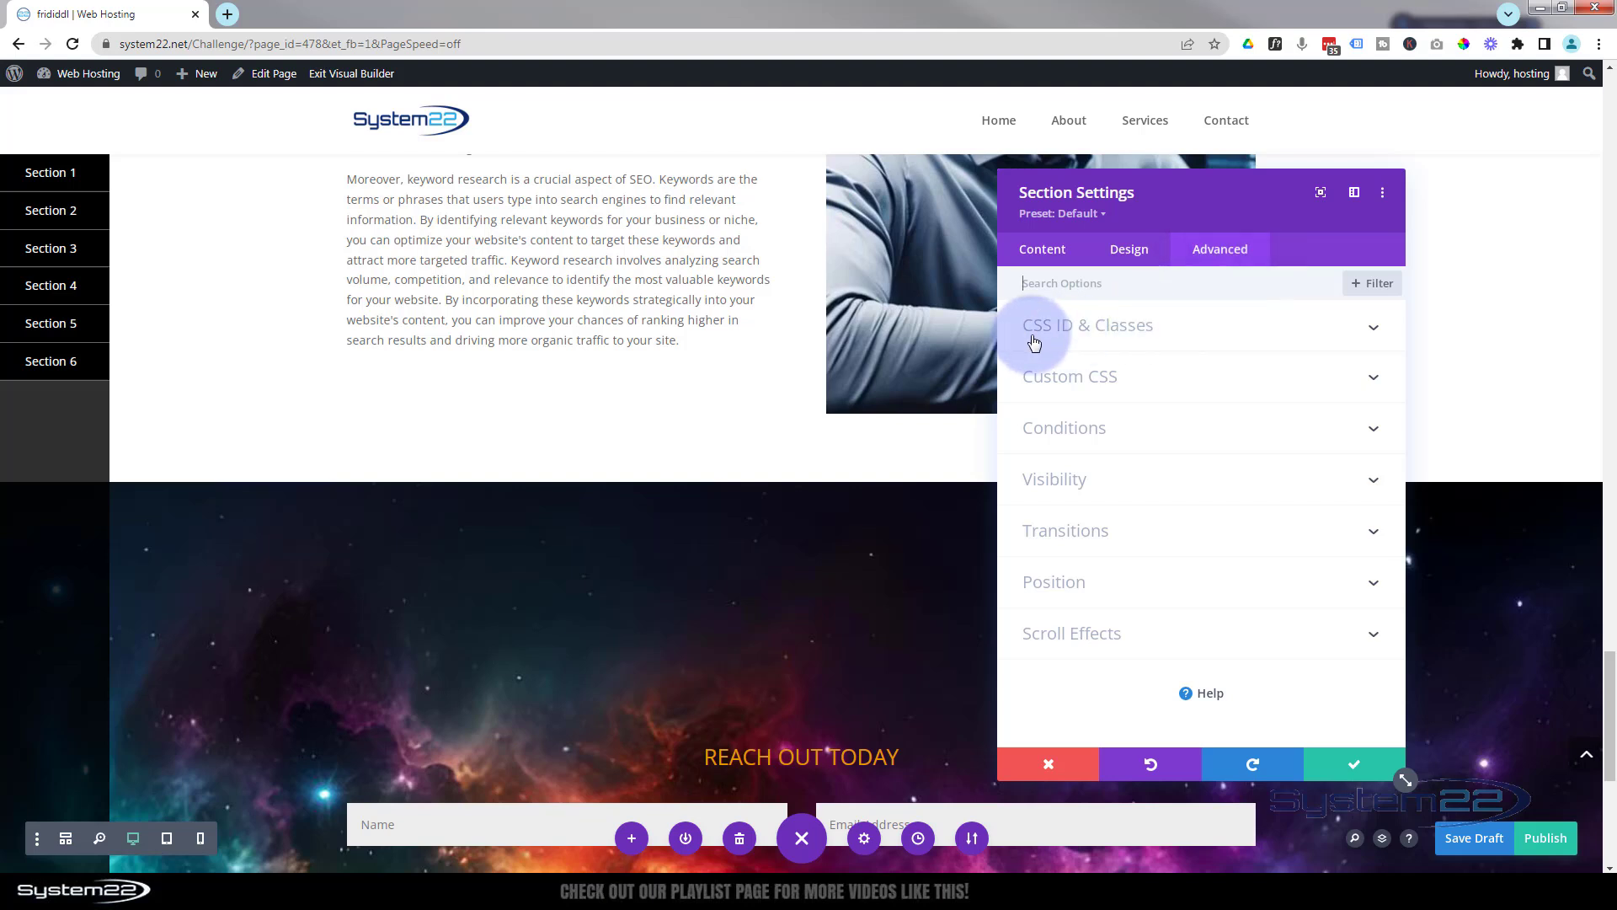
{"action": "left_click", "coordinate": [1229, 329]}
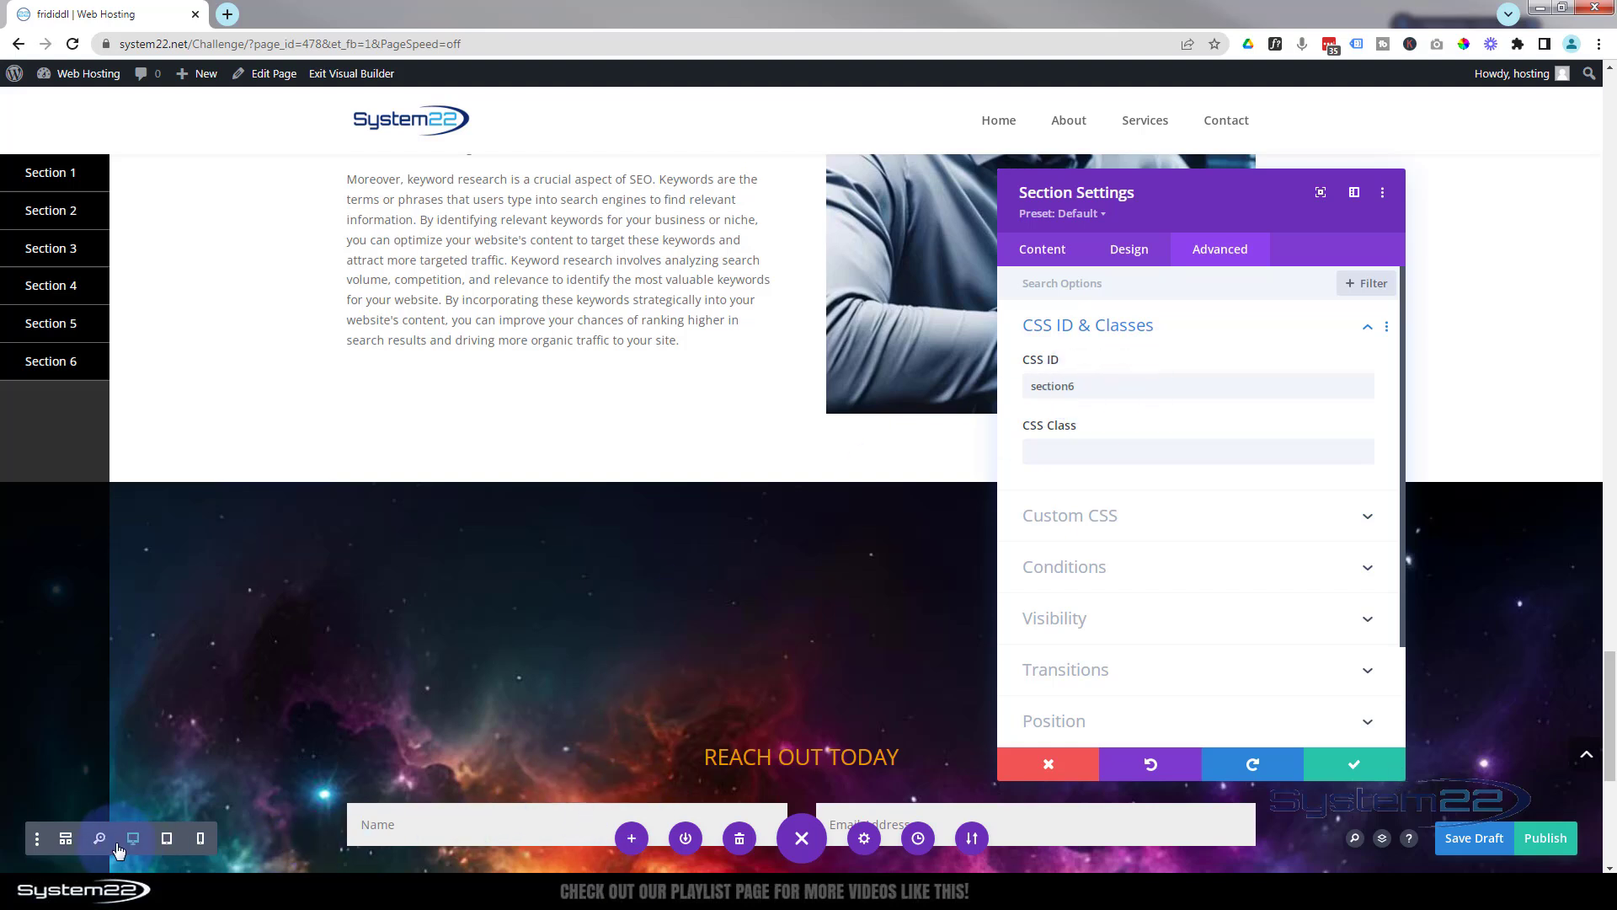
- Switch the builder to wireframe view and scroll back up the page
{"action": "left_click", "coordinate": [66, 839]}
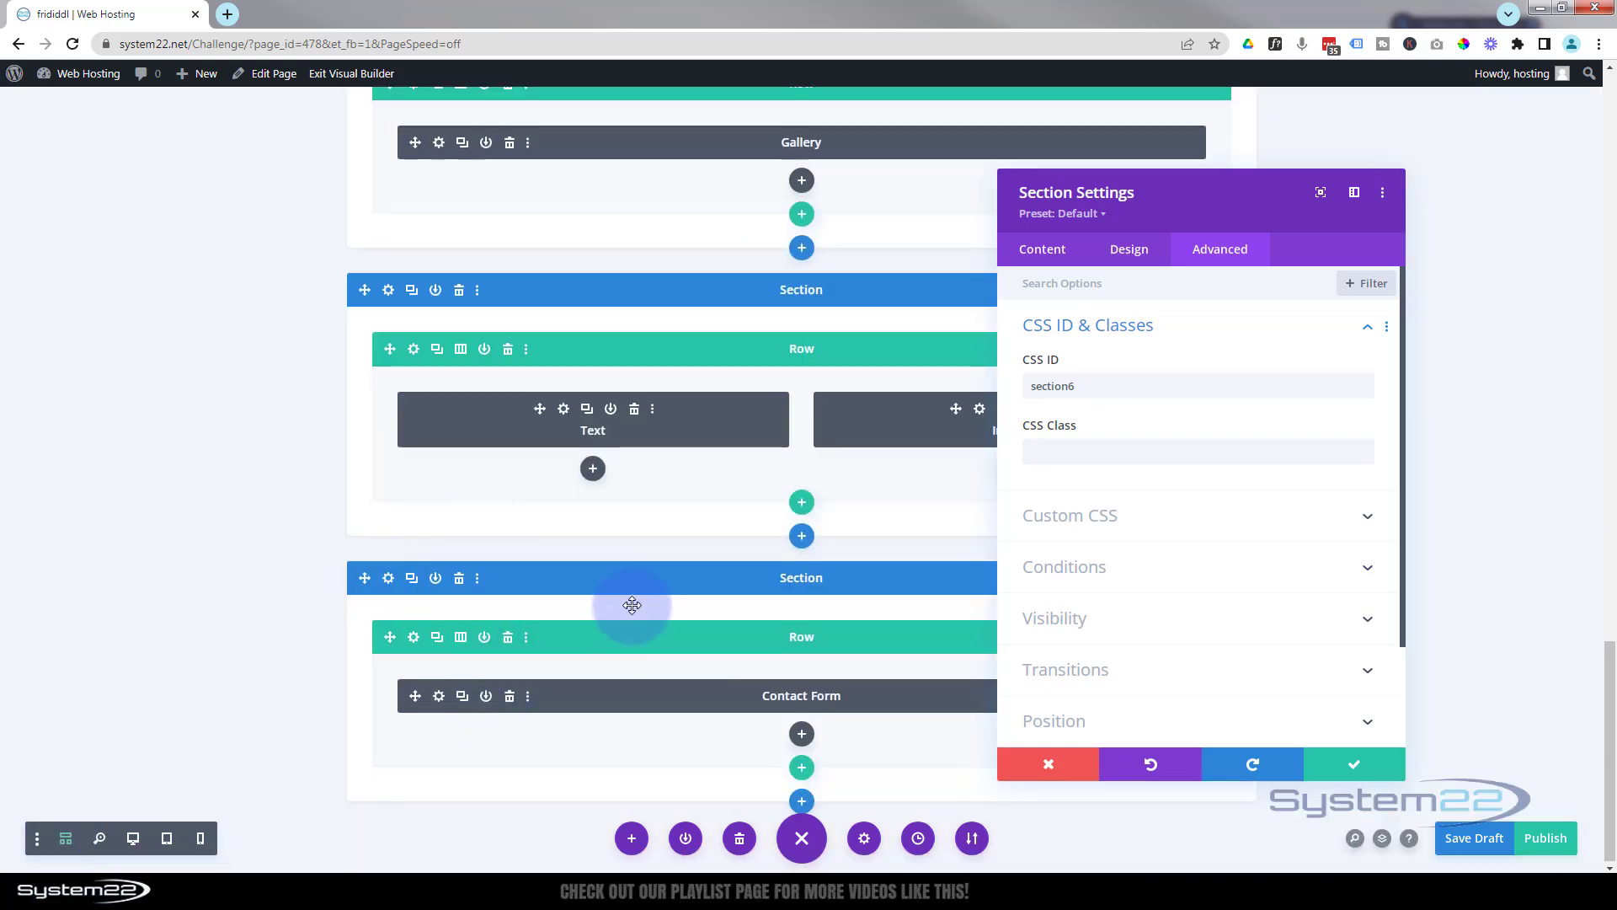
{"action": "scroll", "coordinate": [631, 606], "scroll_direction": "up", "scroll_amount": 1}
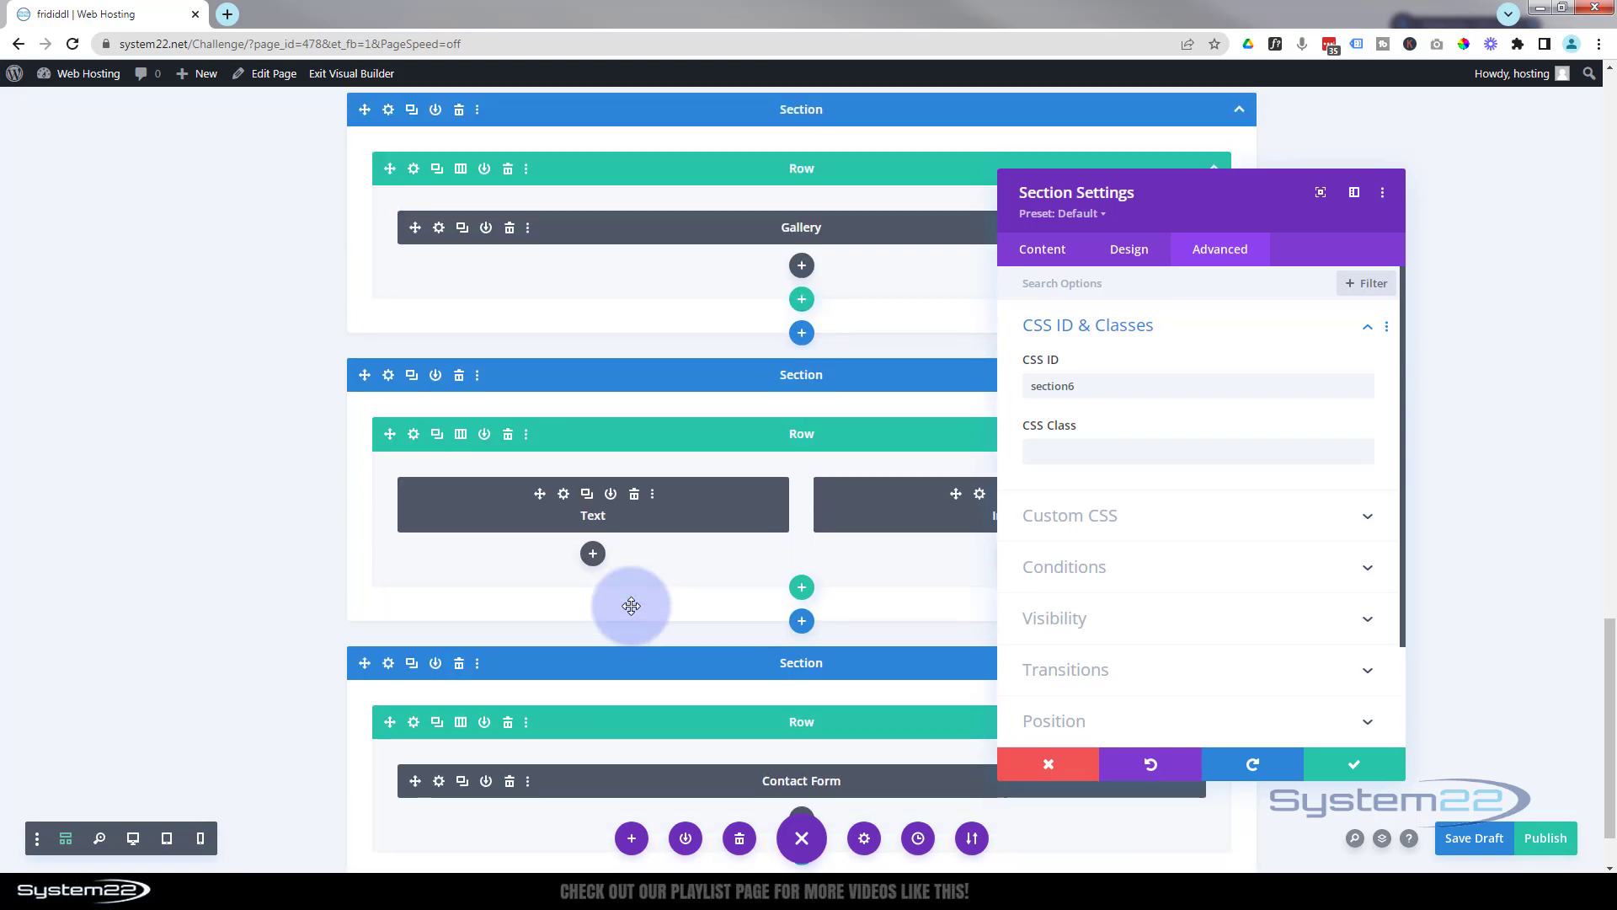
{"action": "scroll", "coordinate": [632, 606], "scroll_direction": "up", "scroll_amount": 9}
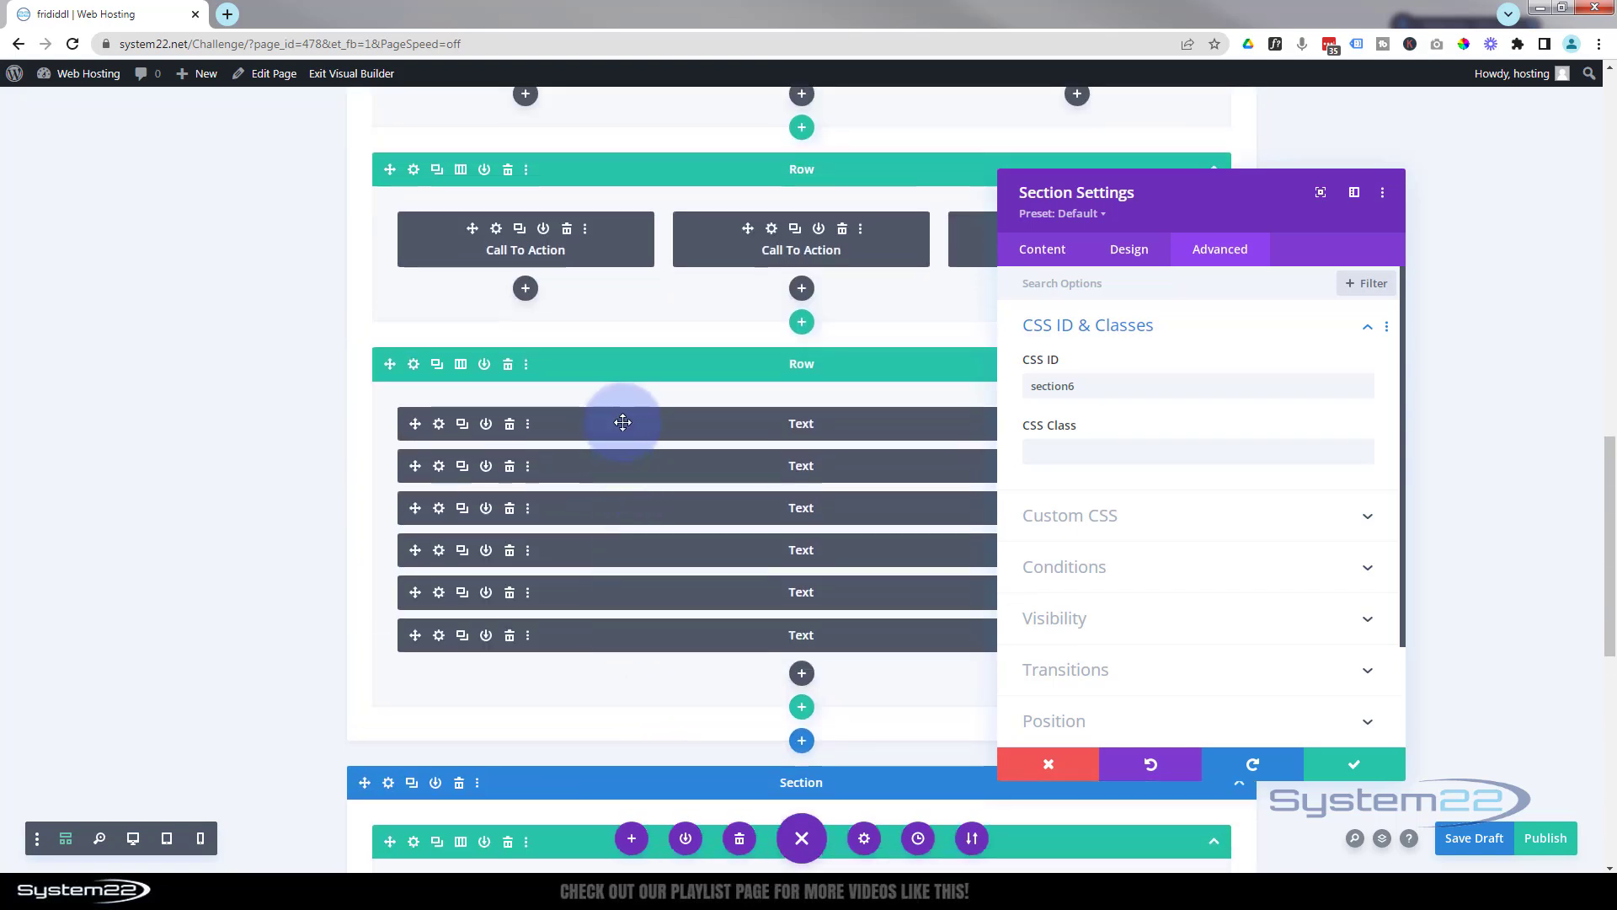
- Clear the #section6 Module Link URL of the Section 6 menu item
{"action": "left_click", "coordinate": [440, 638]}
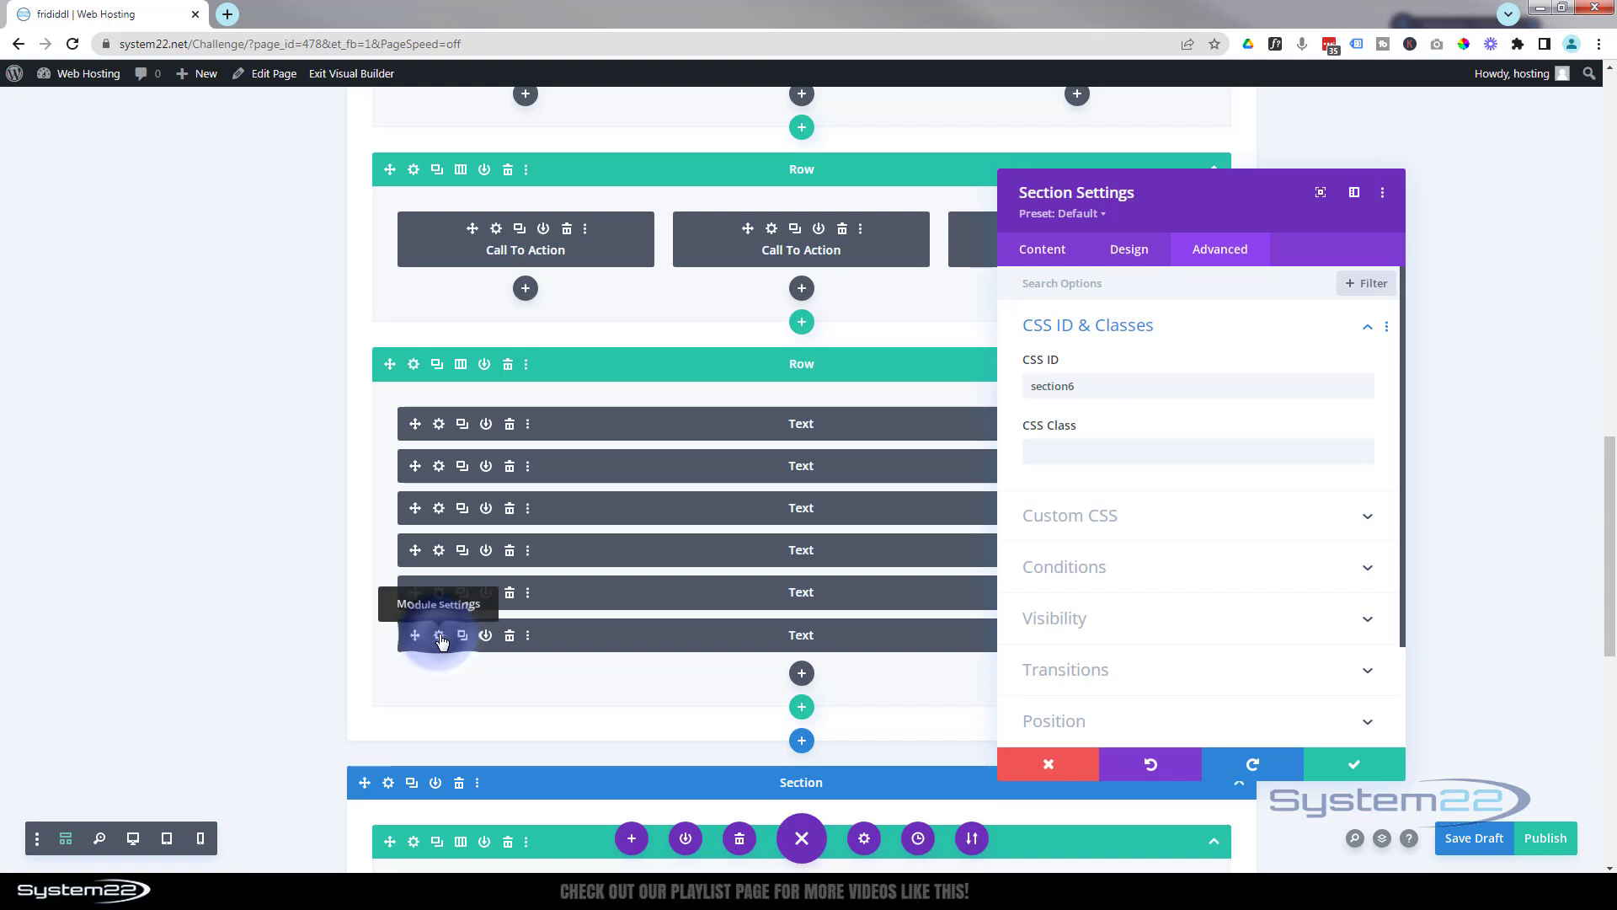
{"action": "left_click", "coordinate": [1091, 563]}
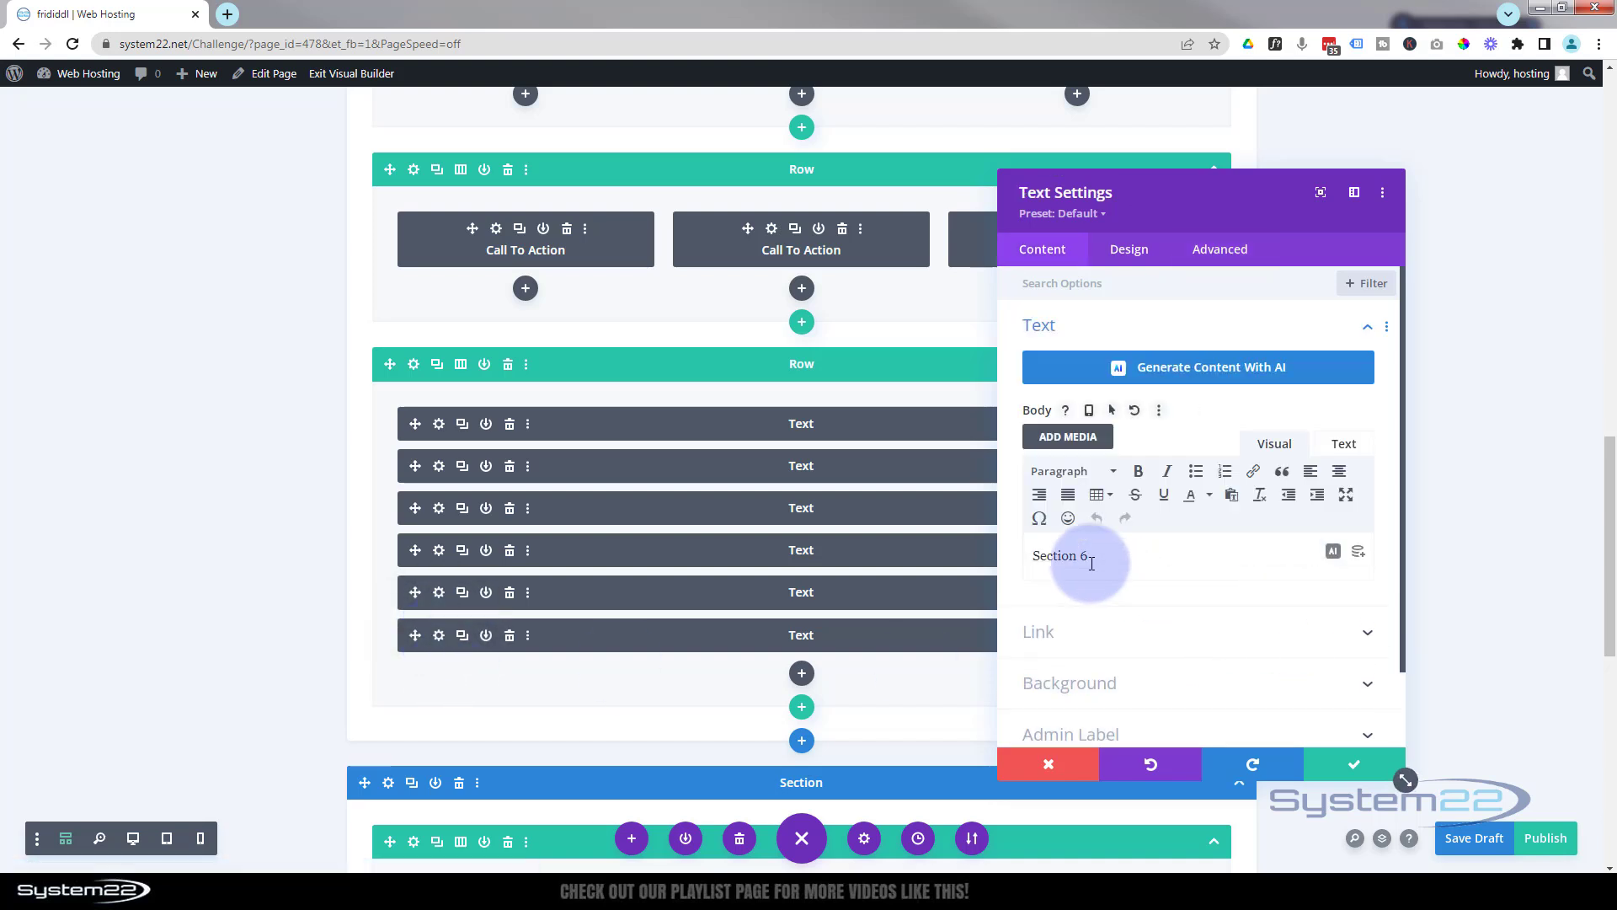
{"action": "left_click", "coordinate": [1156, 626]}
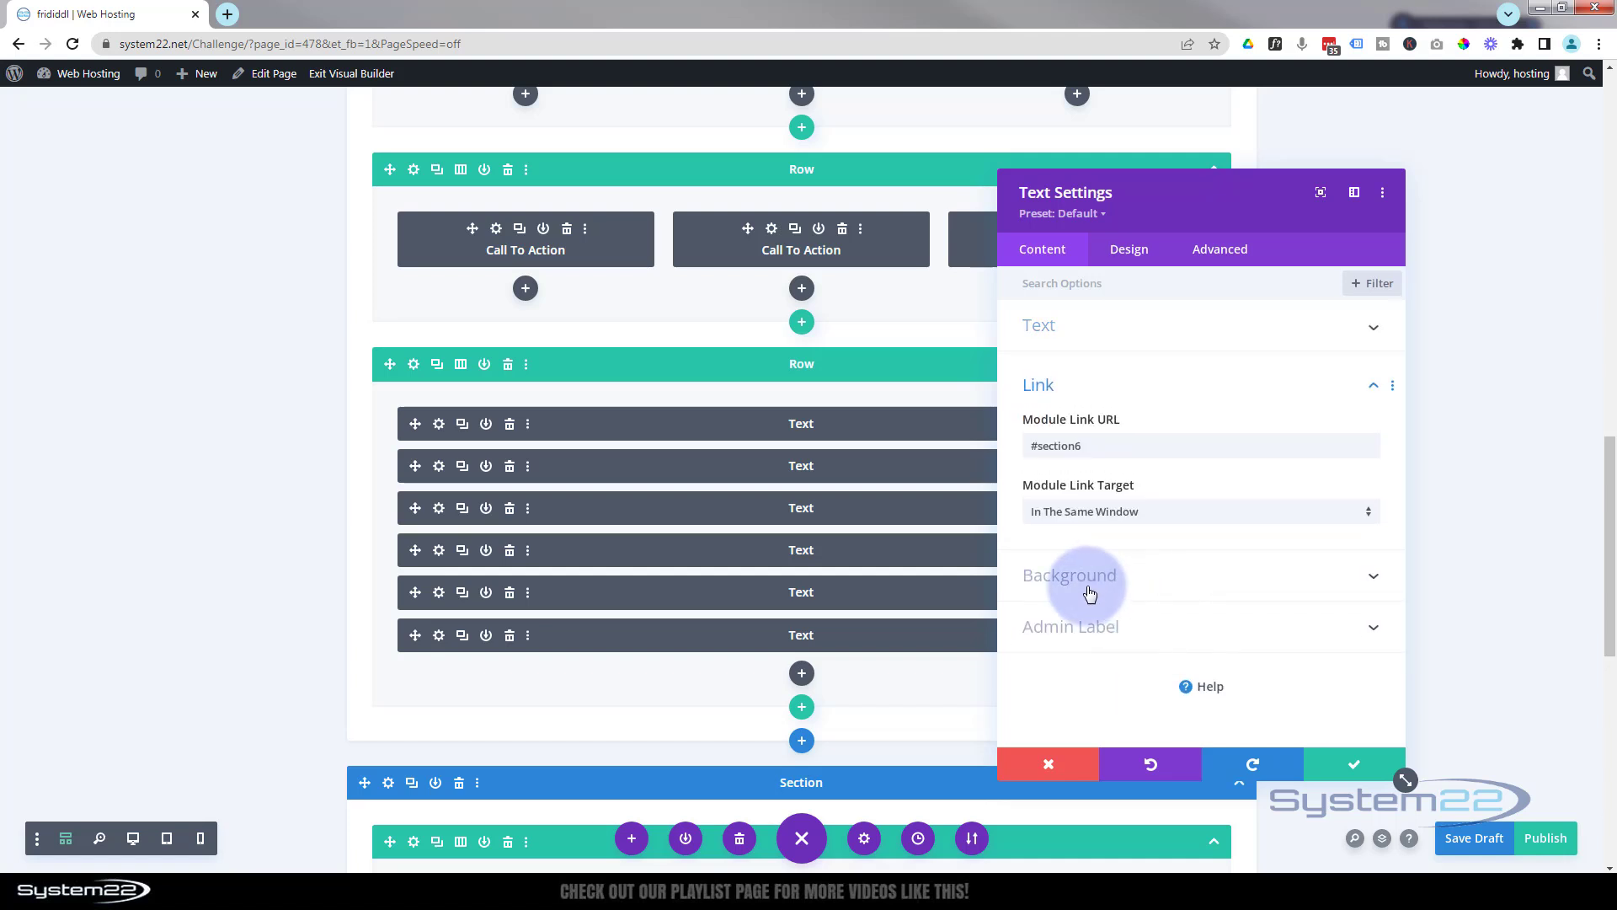
{"action": "left_click", "coordinate": [1071, 444]}
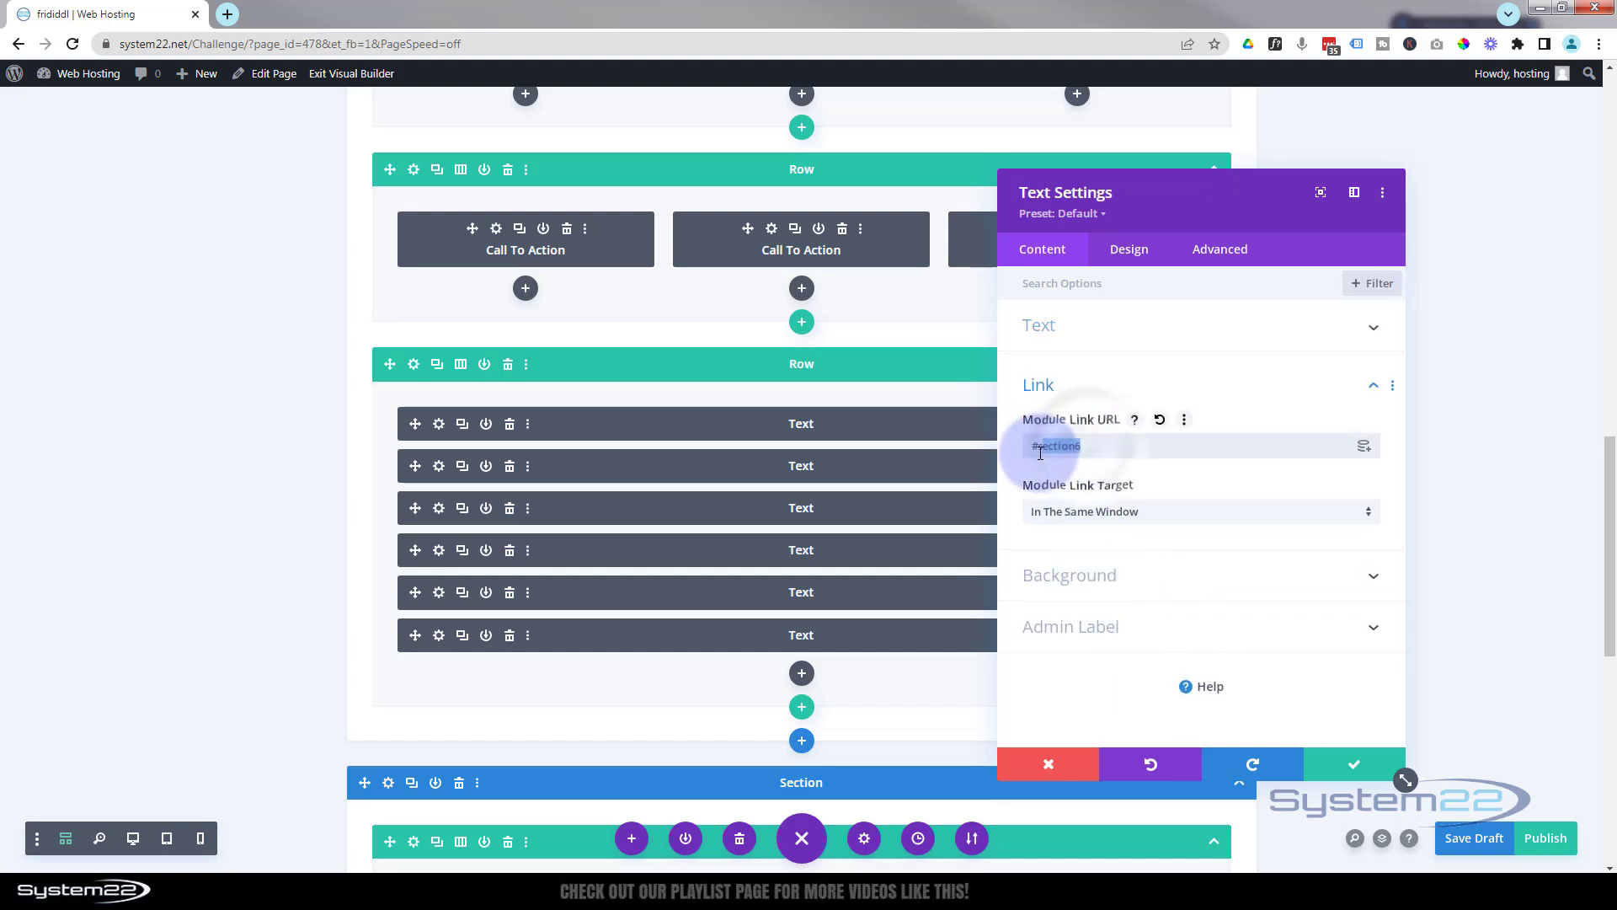
{"action": "double_click", "coordinate": [1114, 452]}
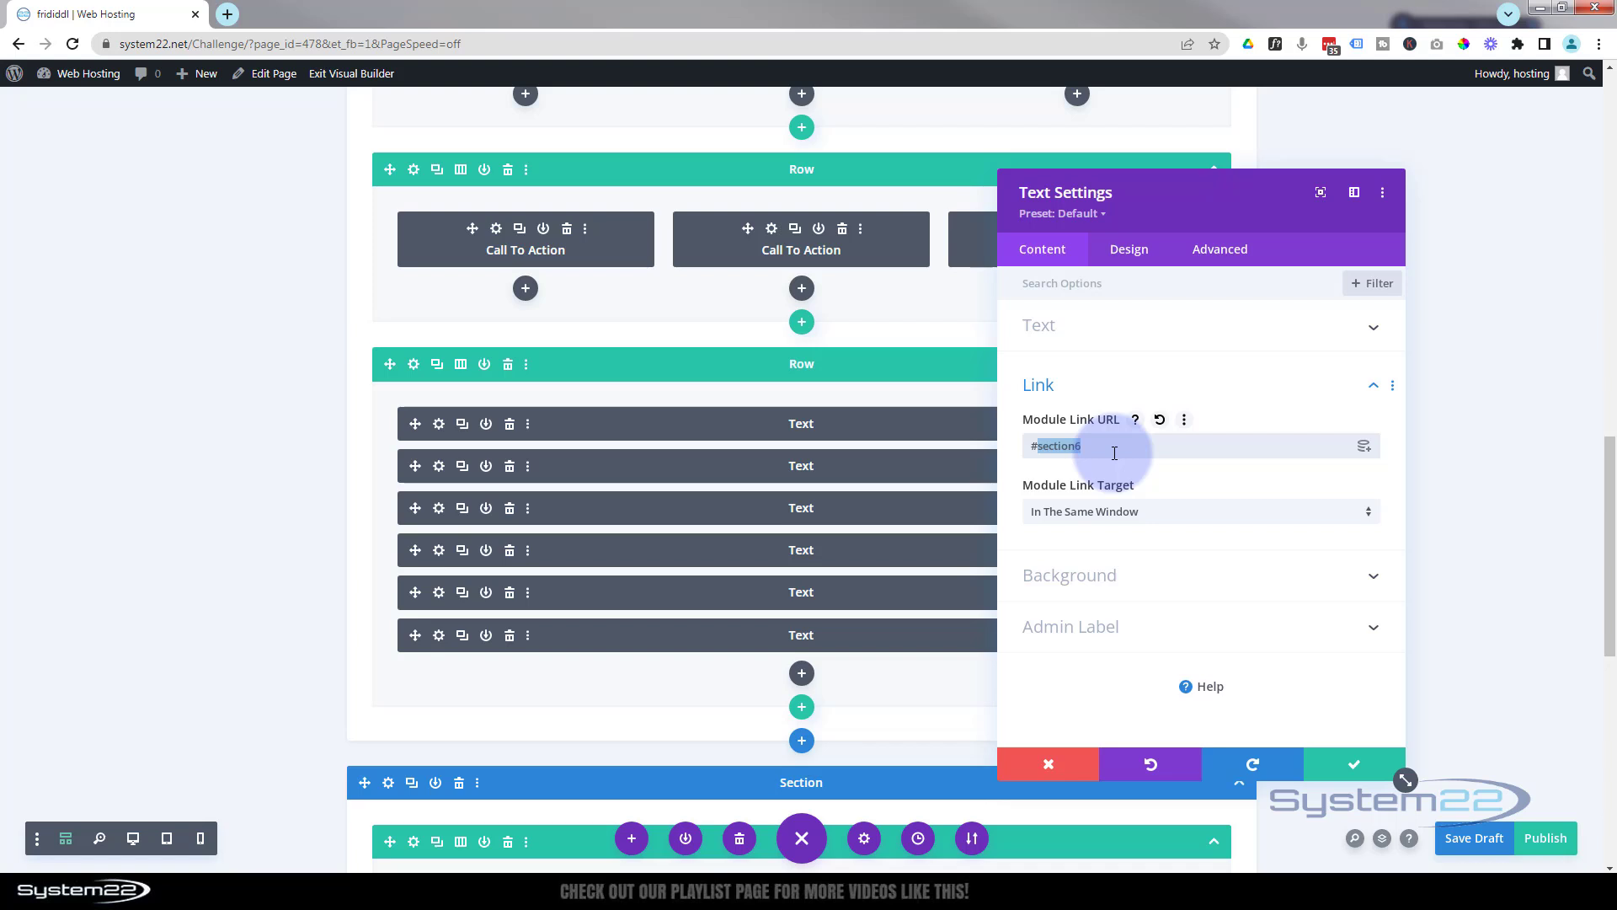
{"action": "left_click_drag", "start_coordinate": [1115, 453], "coordinate": [1029, 451]}
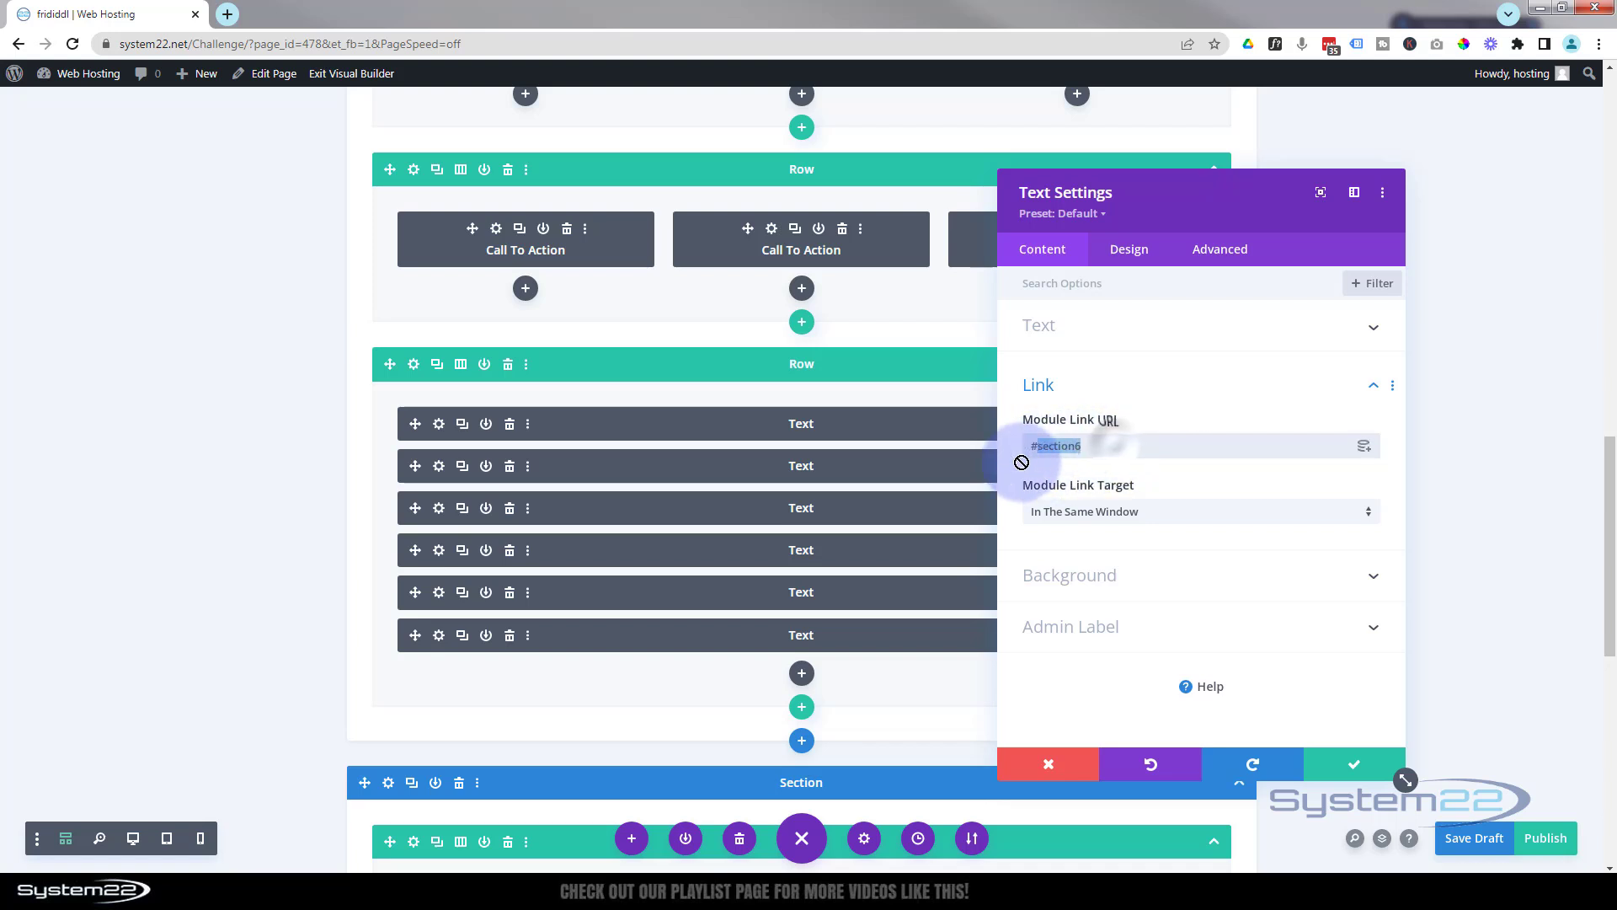
{"action": "double_click", "coordinate": [1094, 448]}
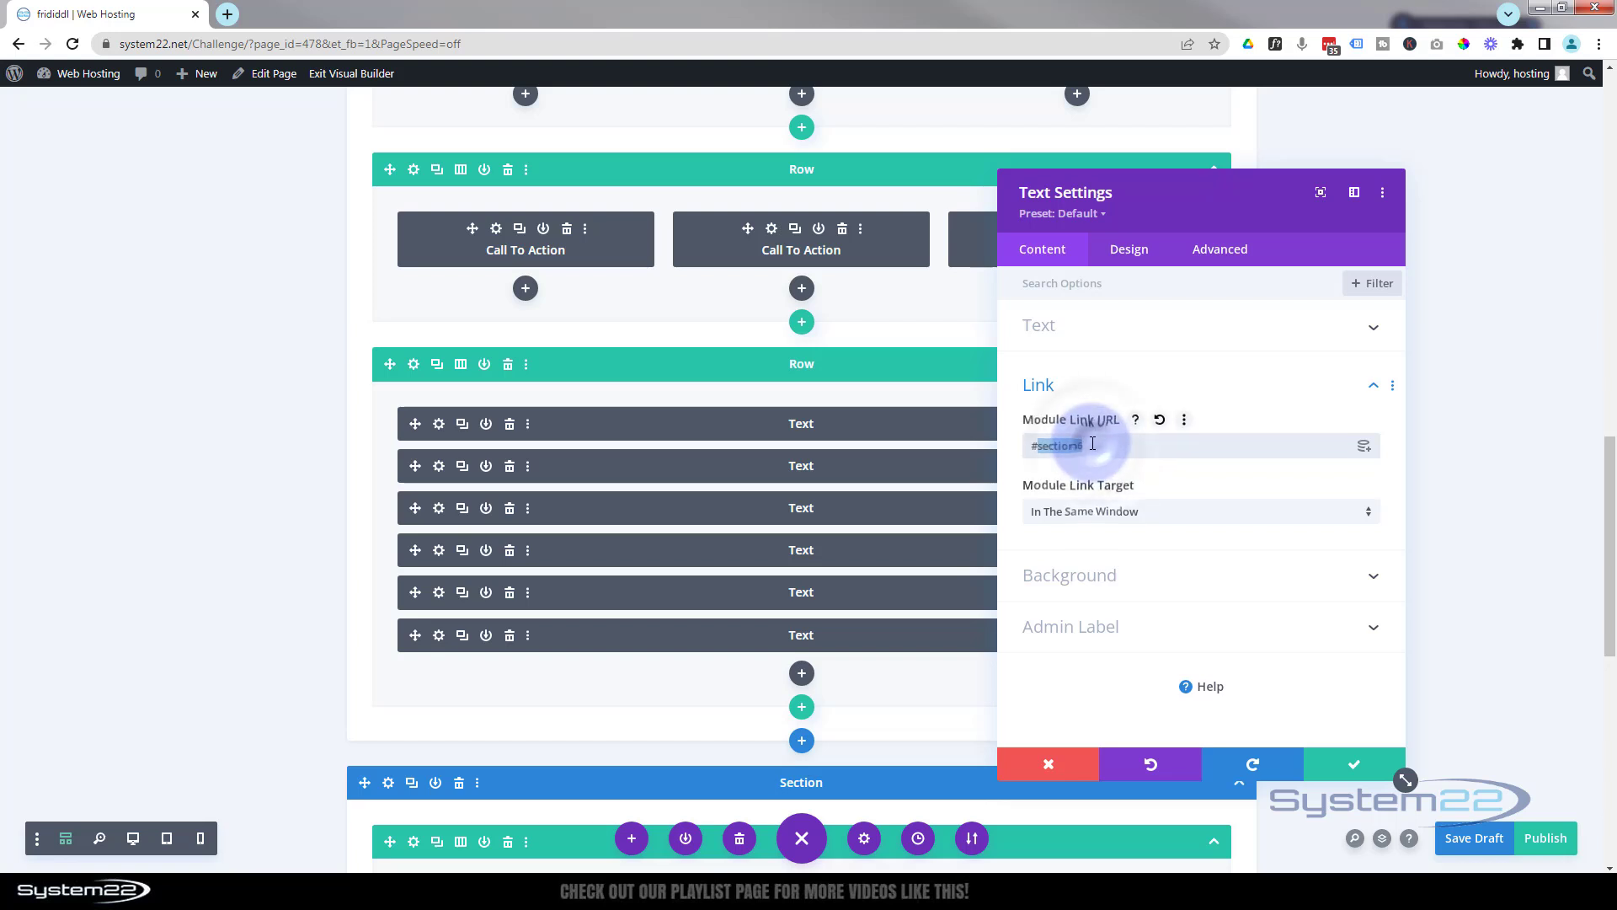
{"action": "left_click_drag", "start_coordinate": [1094, 448], "coordinate": [1029, 445]}
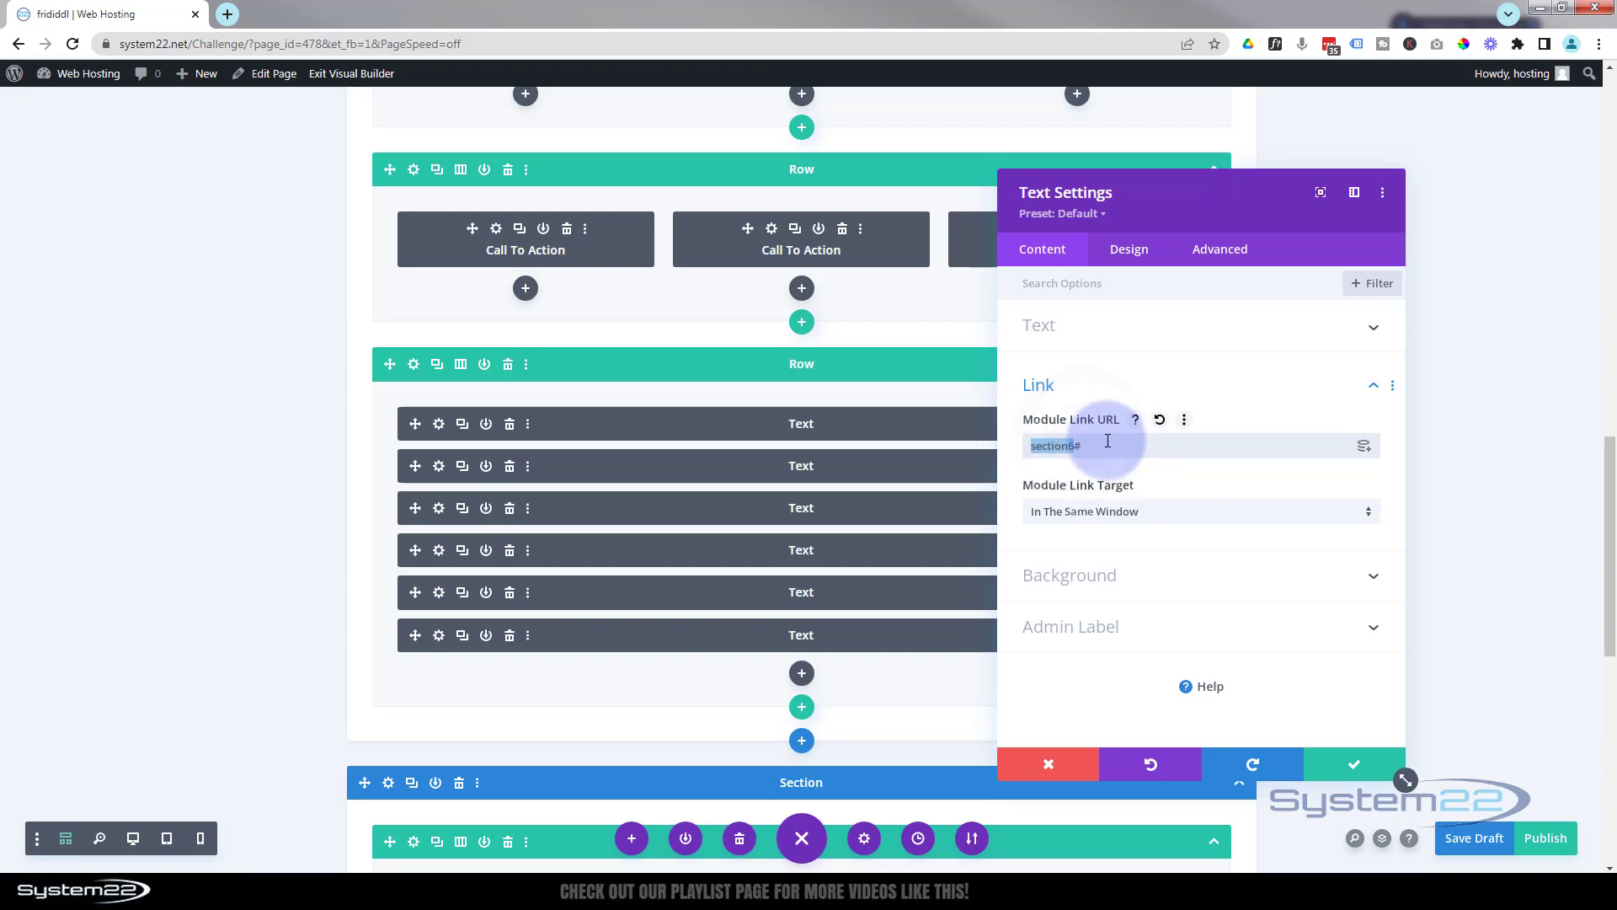
{"action": "key", "text": "BackSpace"}
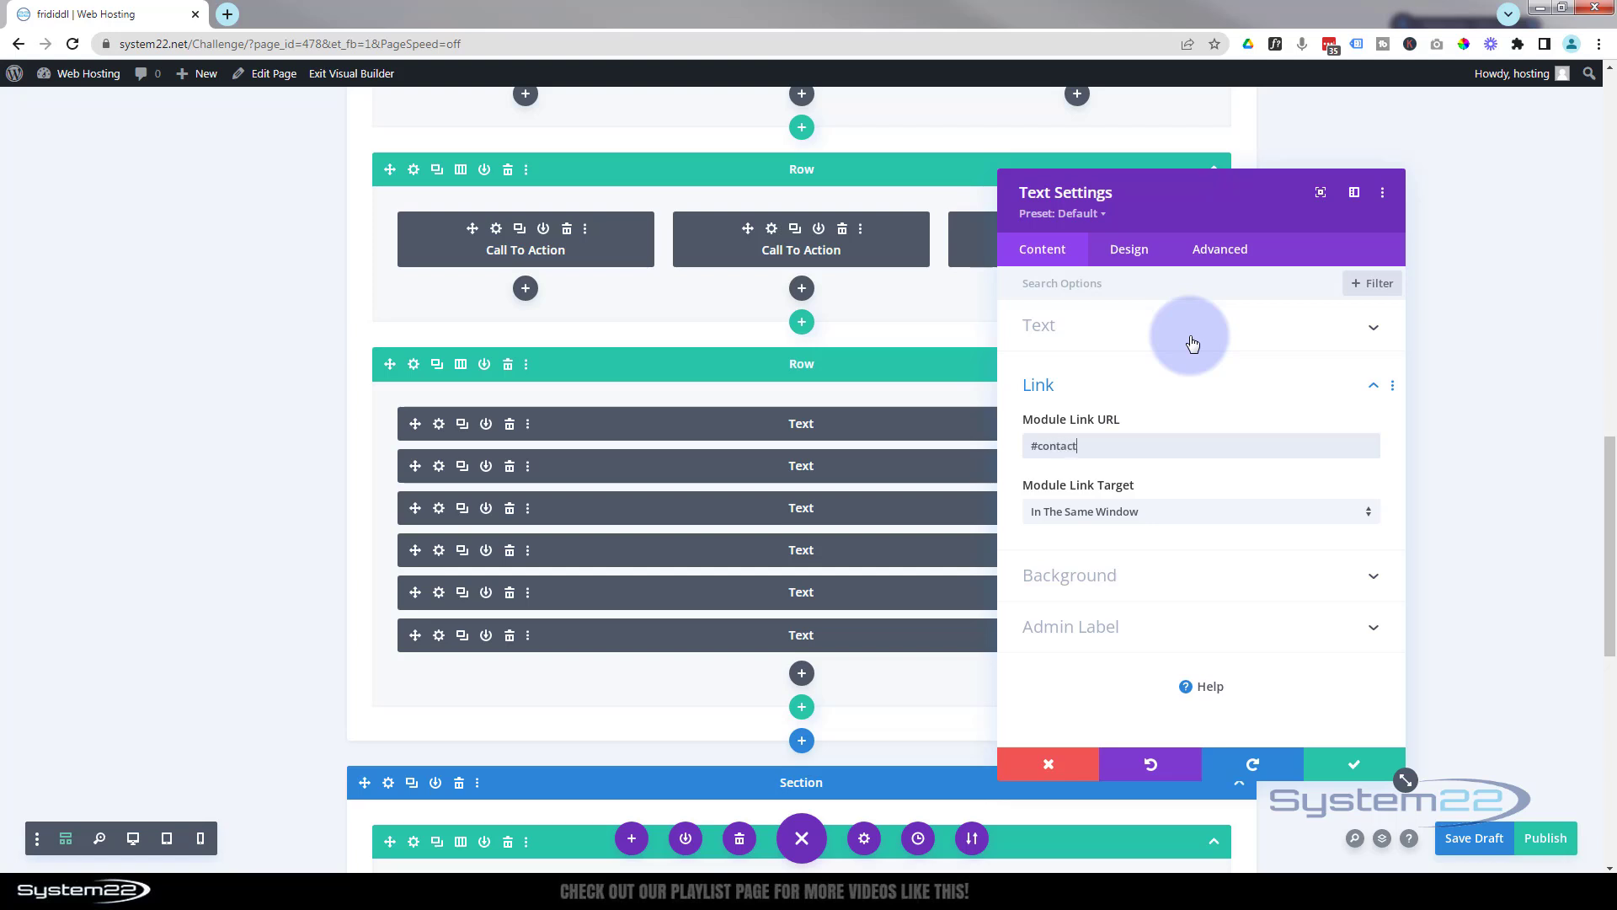
- Confirm #contact as the Section 6 link URL and save the module
{"action": "left_click", "coordinate": [1094, 445]}
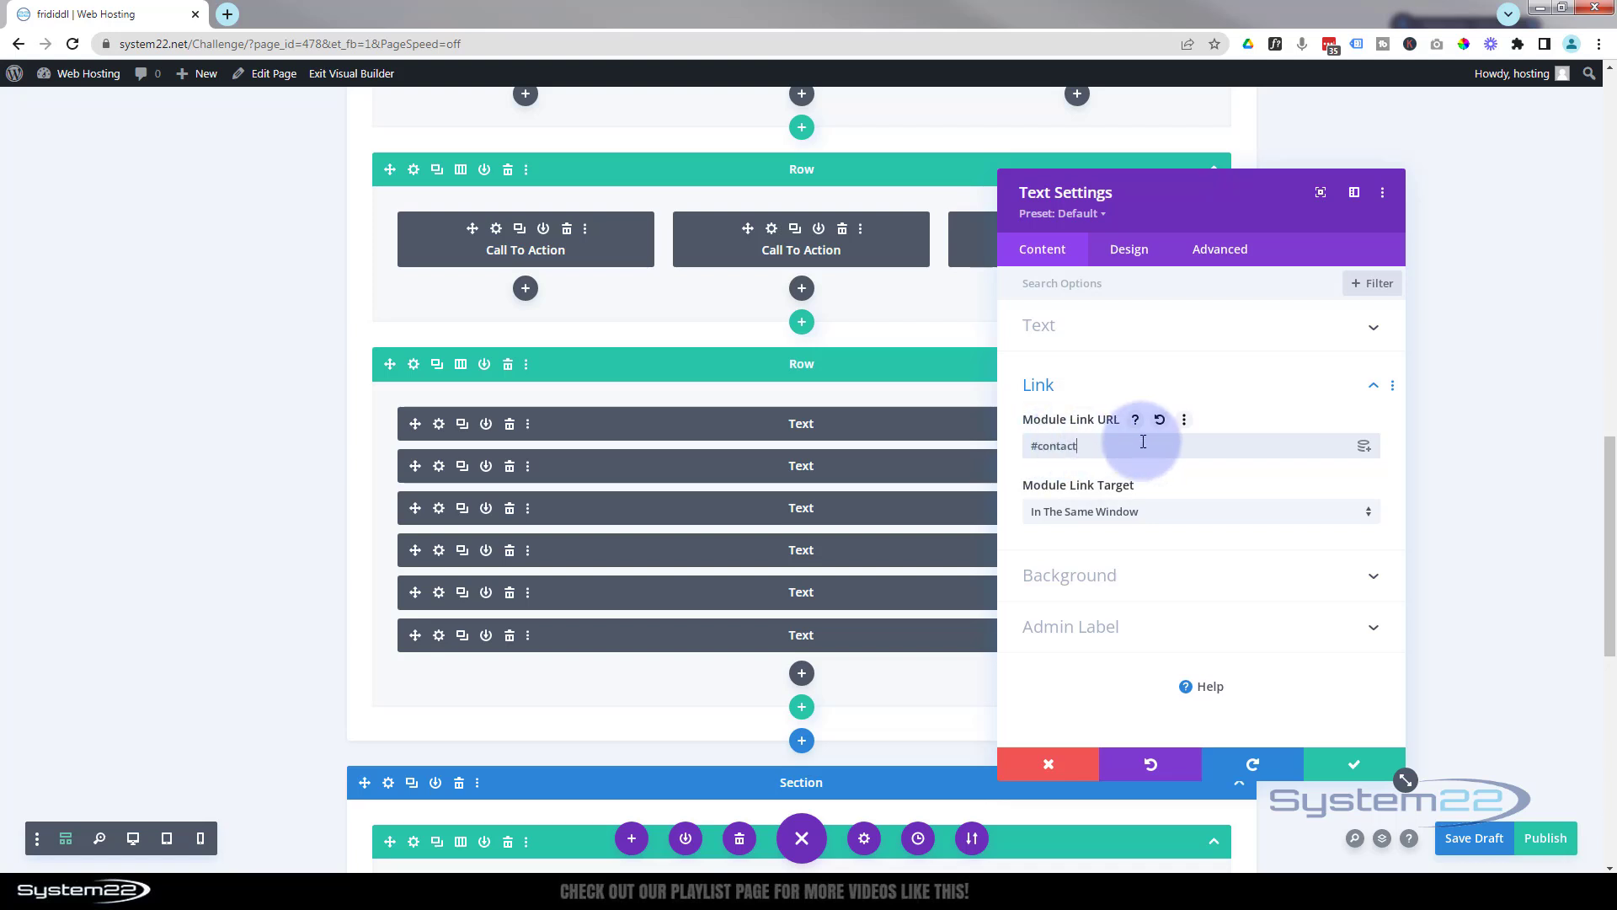
{"action": "left_click_drag", "start_coordinate": [1143, 442], "coordinate": [1009, 448]}
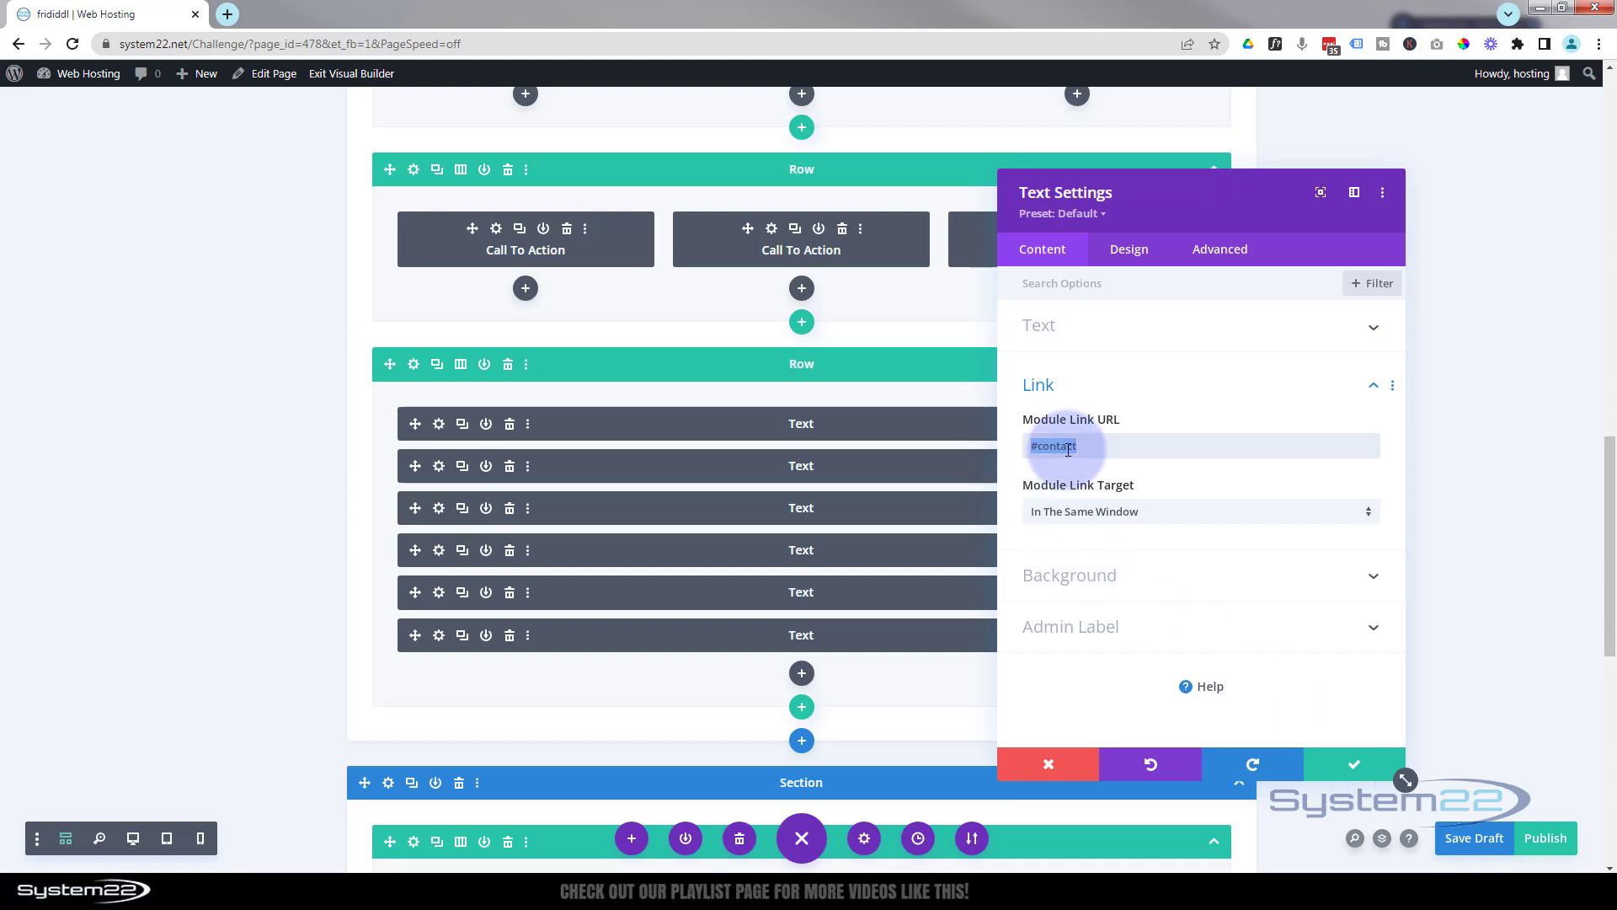
{"action": "left_click", "coordinate": [1356, 769]}
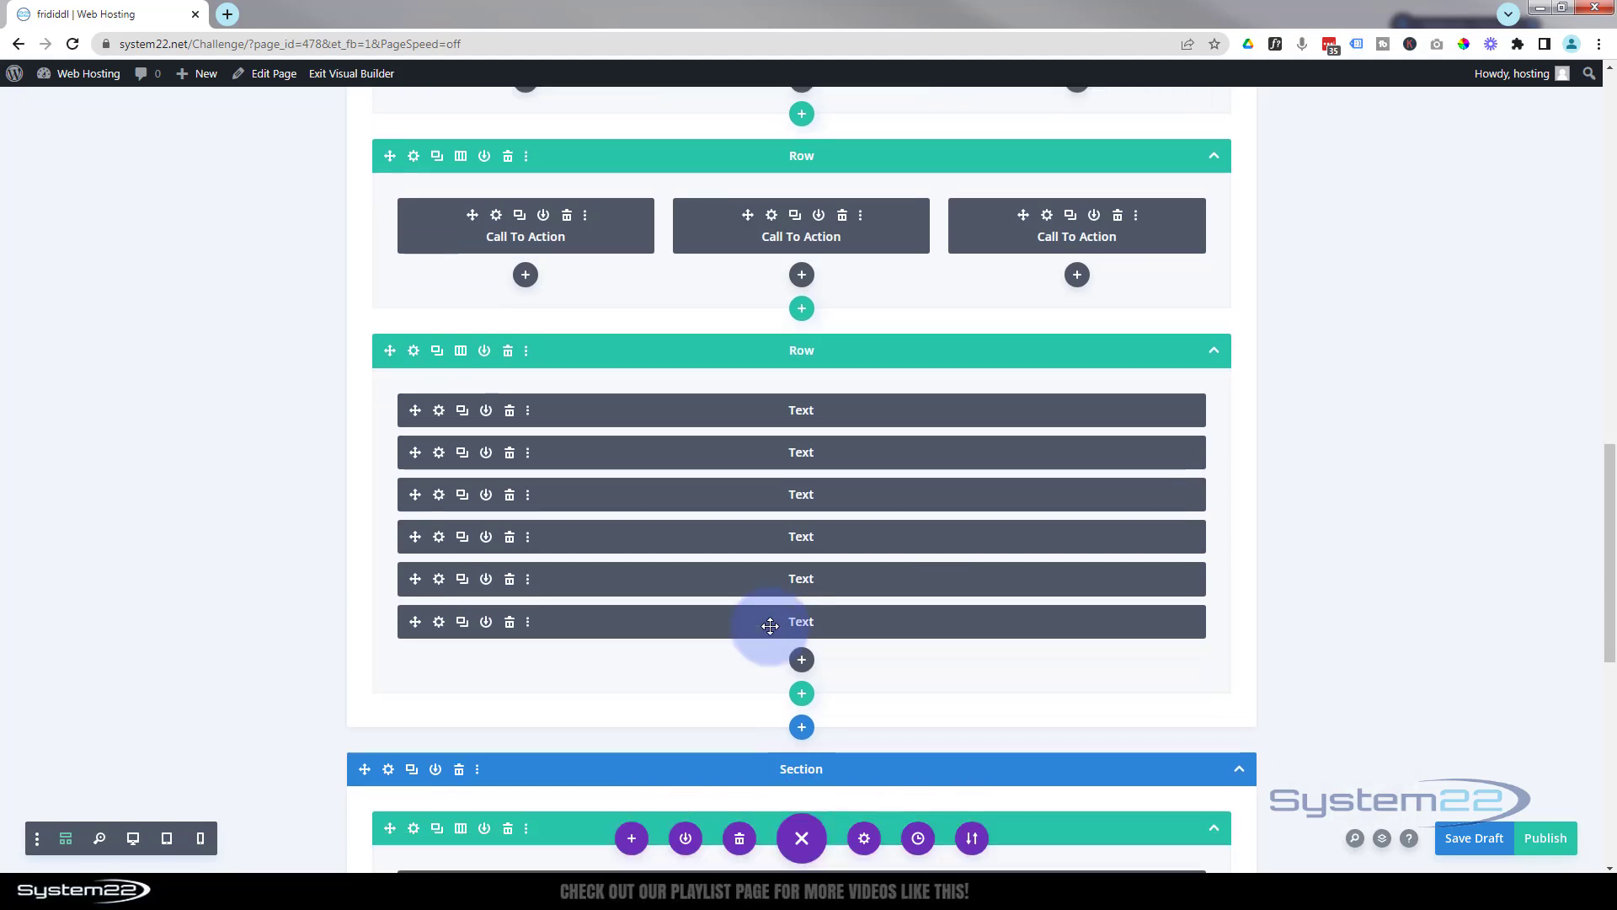
- Replace the Contact Form section's CSS ID section6 with contact under Advanced > CSS ID & Classes and save
{"action": "scroll", "coordinate": [770, 626], "scroll_direction": "down", "scroll_amount": 4}
{"action": "scroll", "coordinate": [770, 626], "scroll_direction": "down", "scroll_amount": 5}
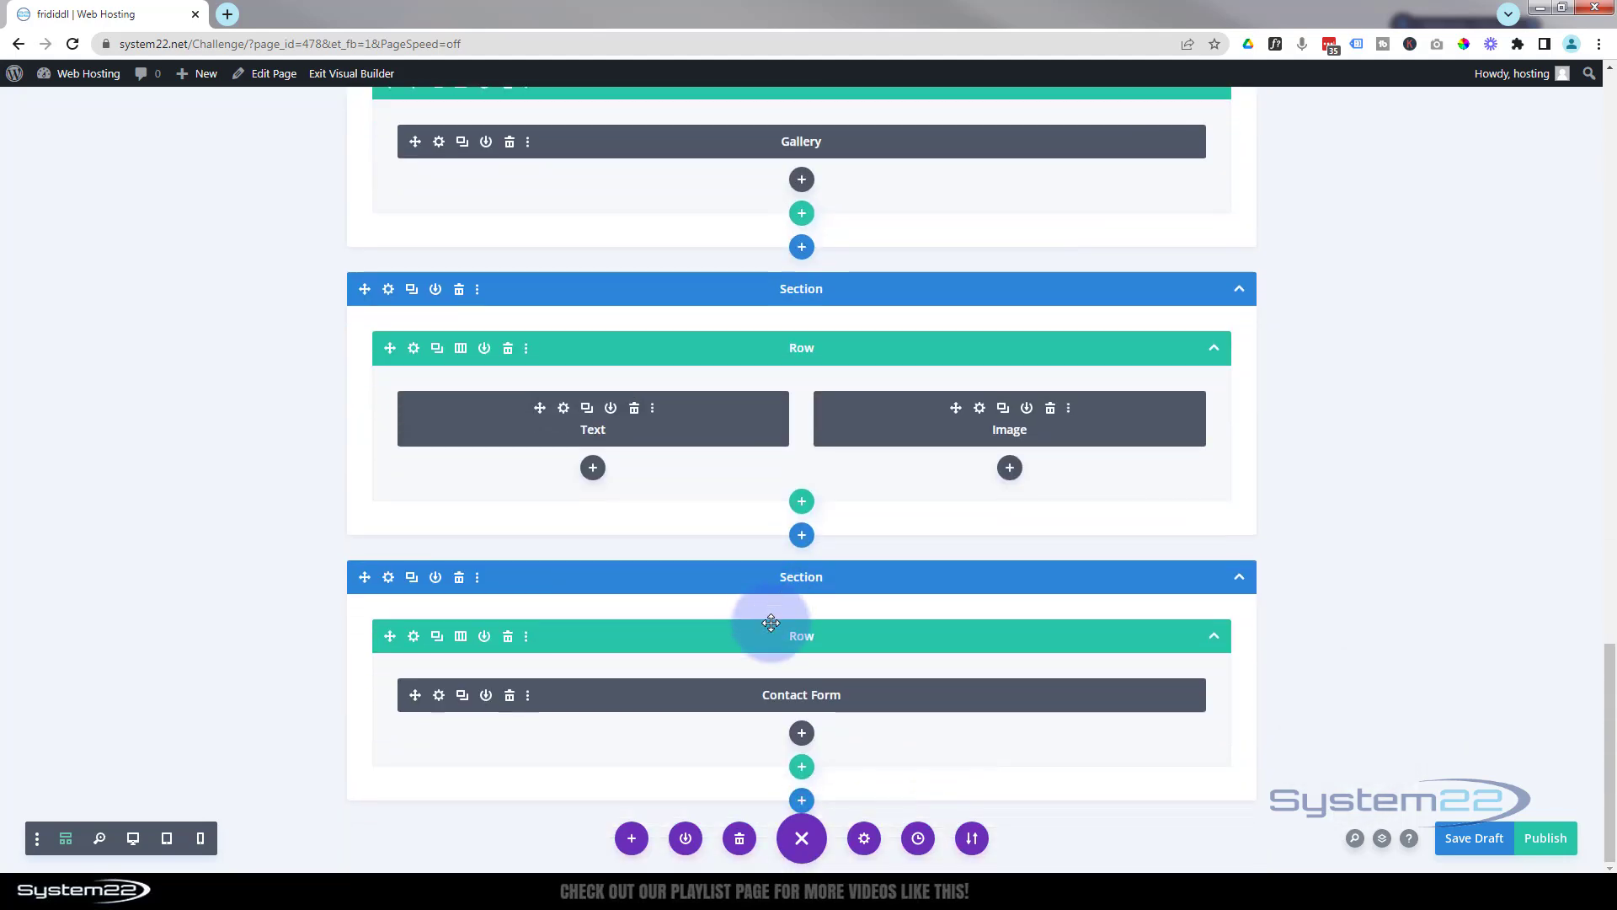
{"action": "left_click", "coordinate": [388, 578]}
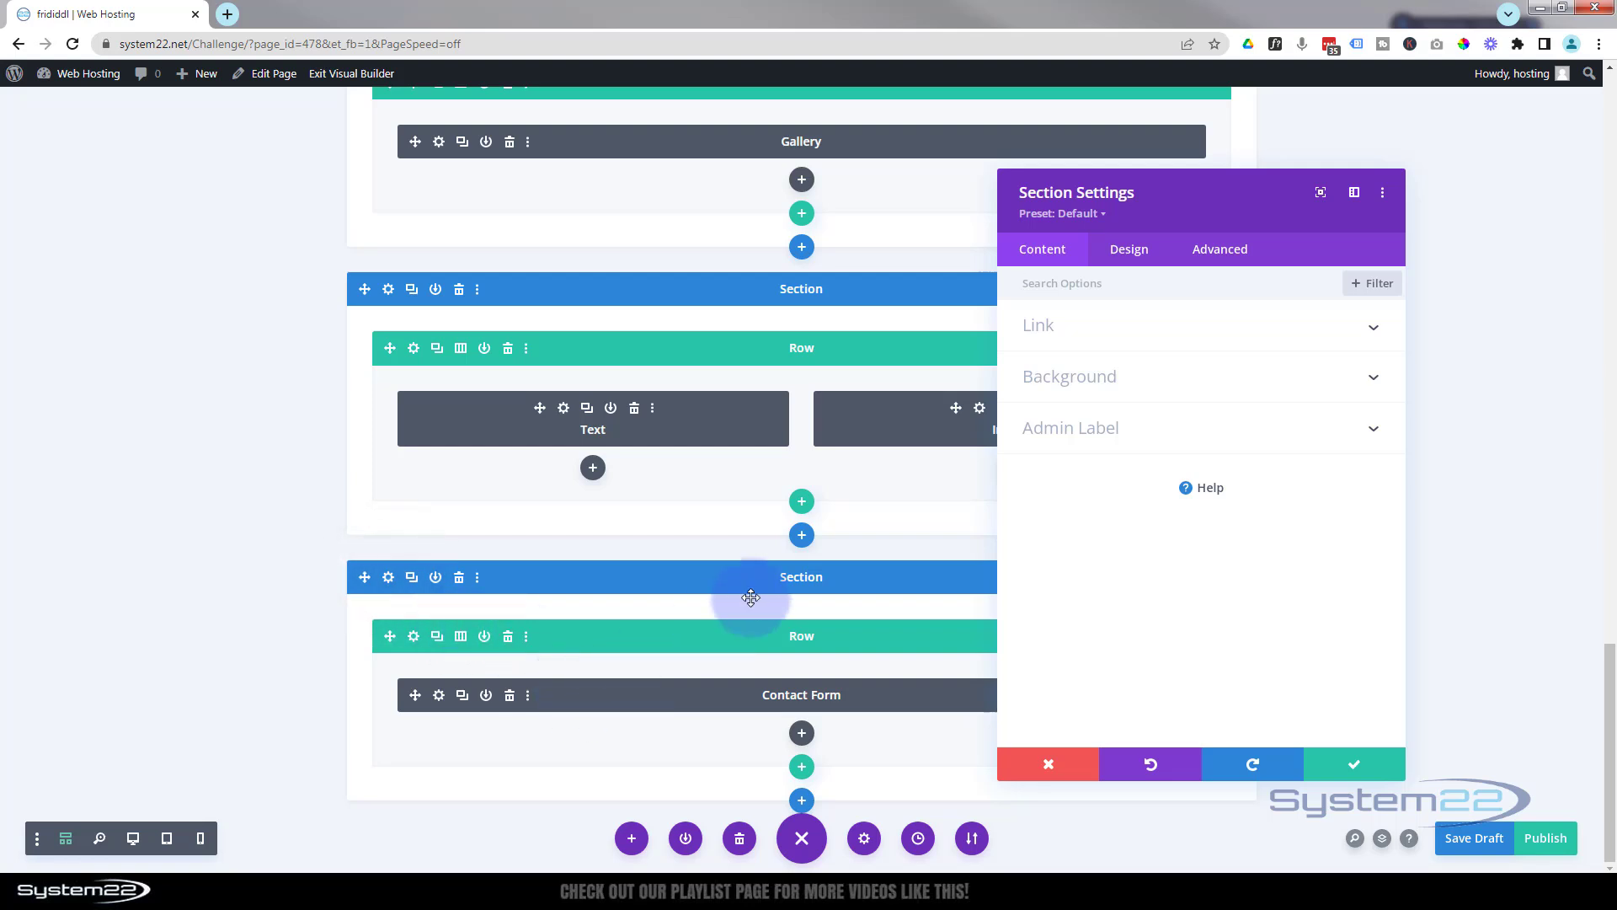
{"action": "left_click", "coordinate": [1236, 251]}
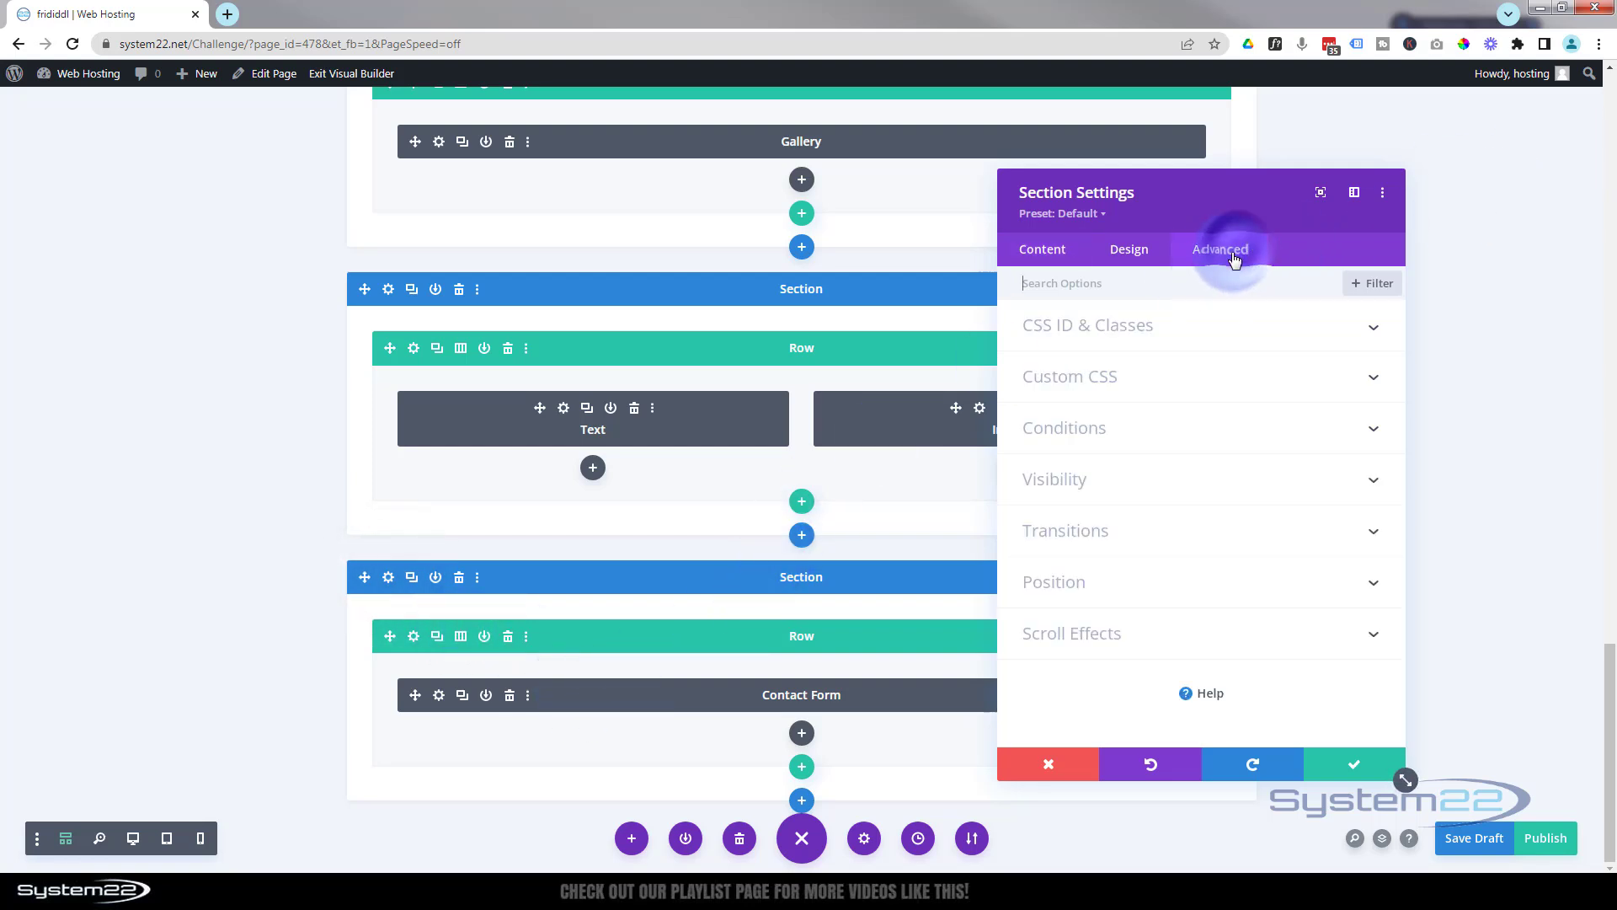
{"action": "left_click", "coordinate": [1208, 326]}
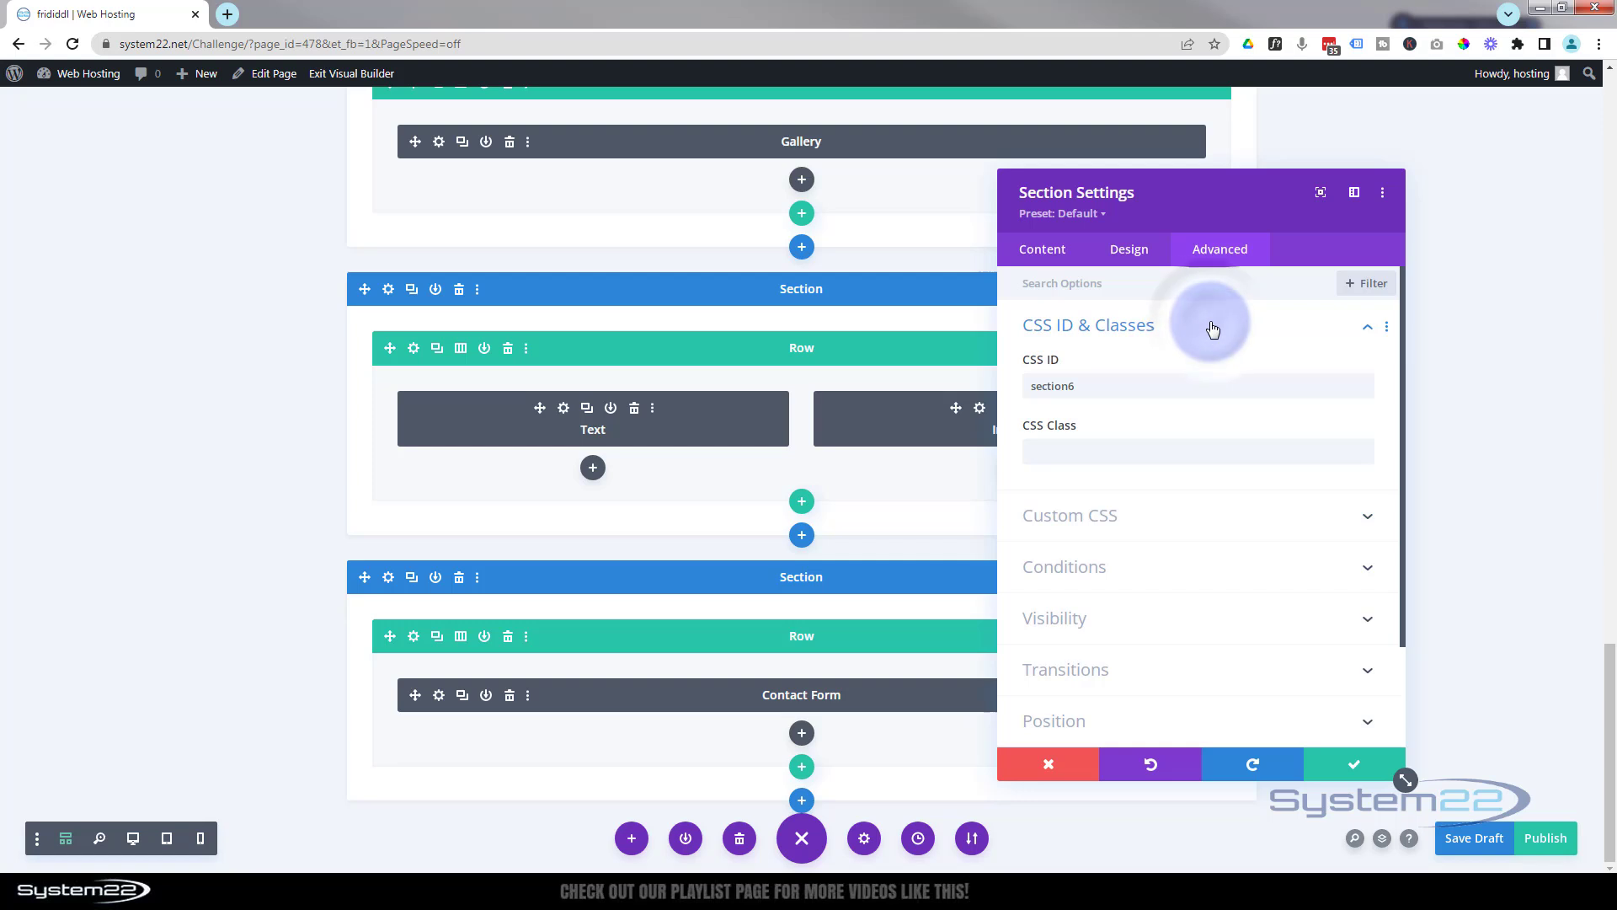
{"action": "left_click", "coordinate": [1091, 384]}
{"action": "left_click_drag", "start_coordinate": [1084, 384], "coordinate": [1052, 358]}
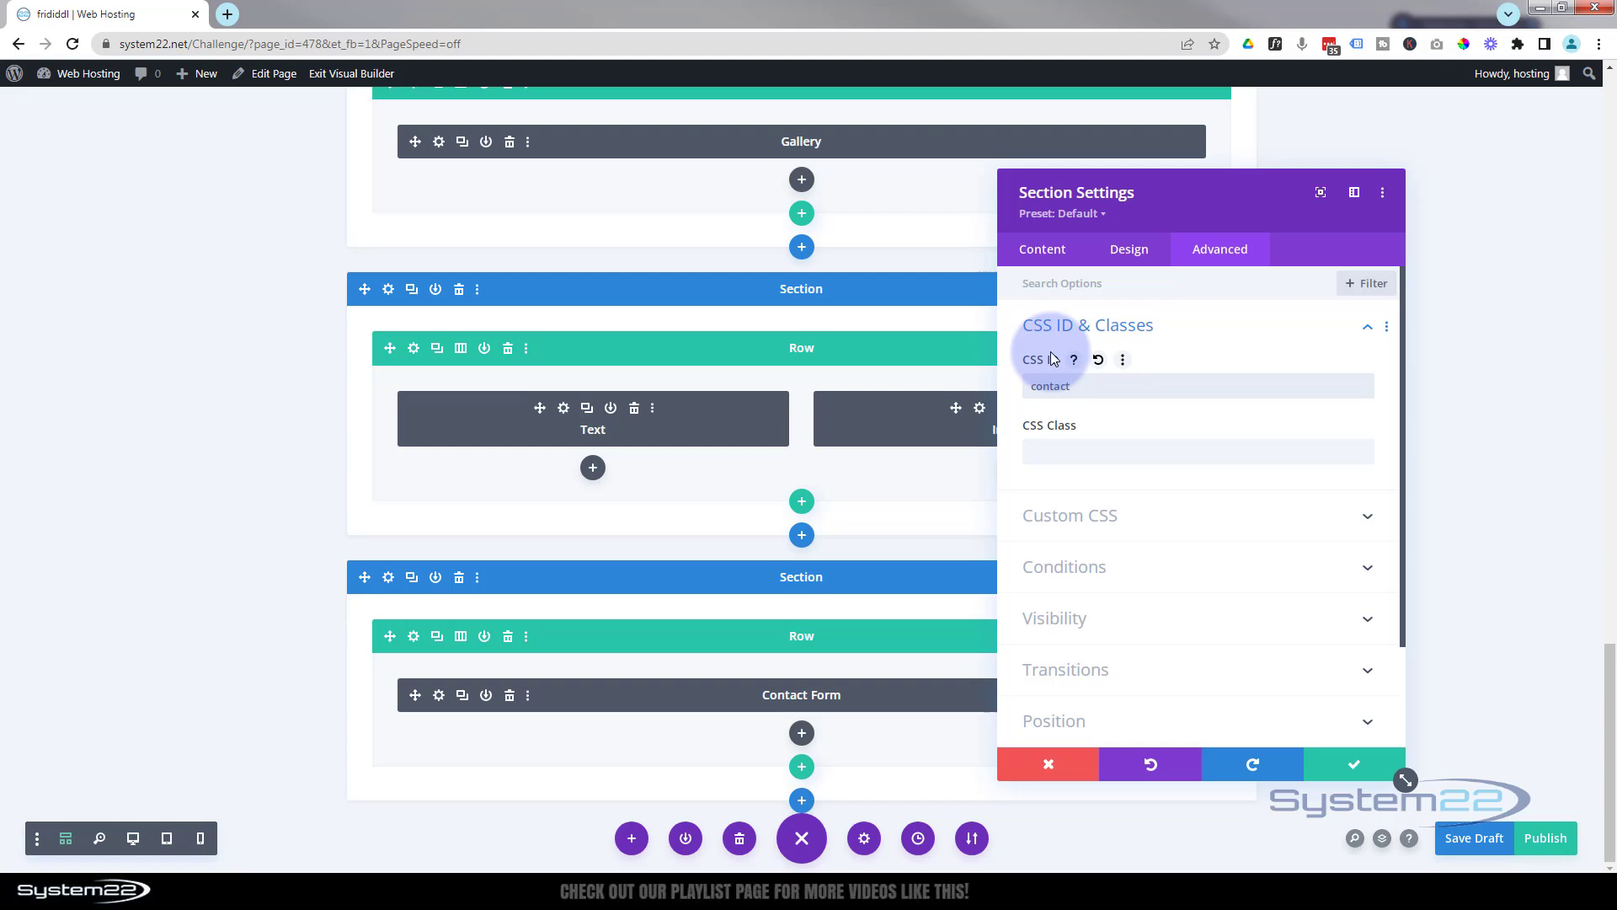
{"action": "left_click", "coordinate": [1354, 764]}
{"action": "left_click_drag", "start_coordinate": [643, 576], "coordinate": [586, 562]}
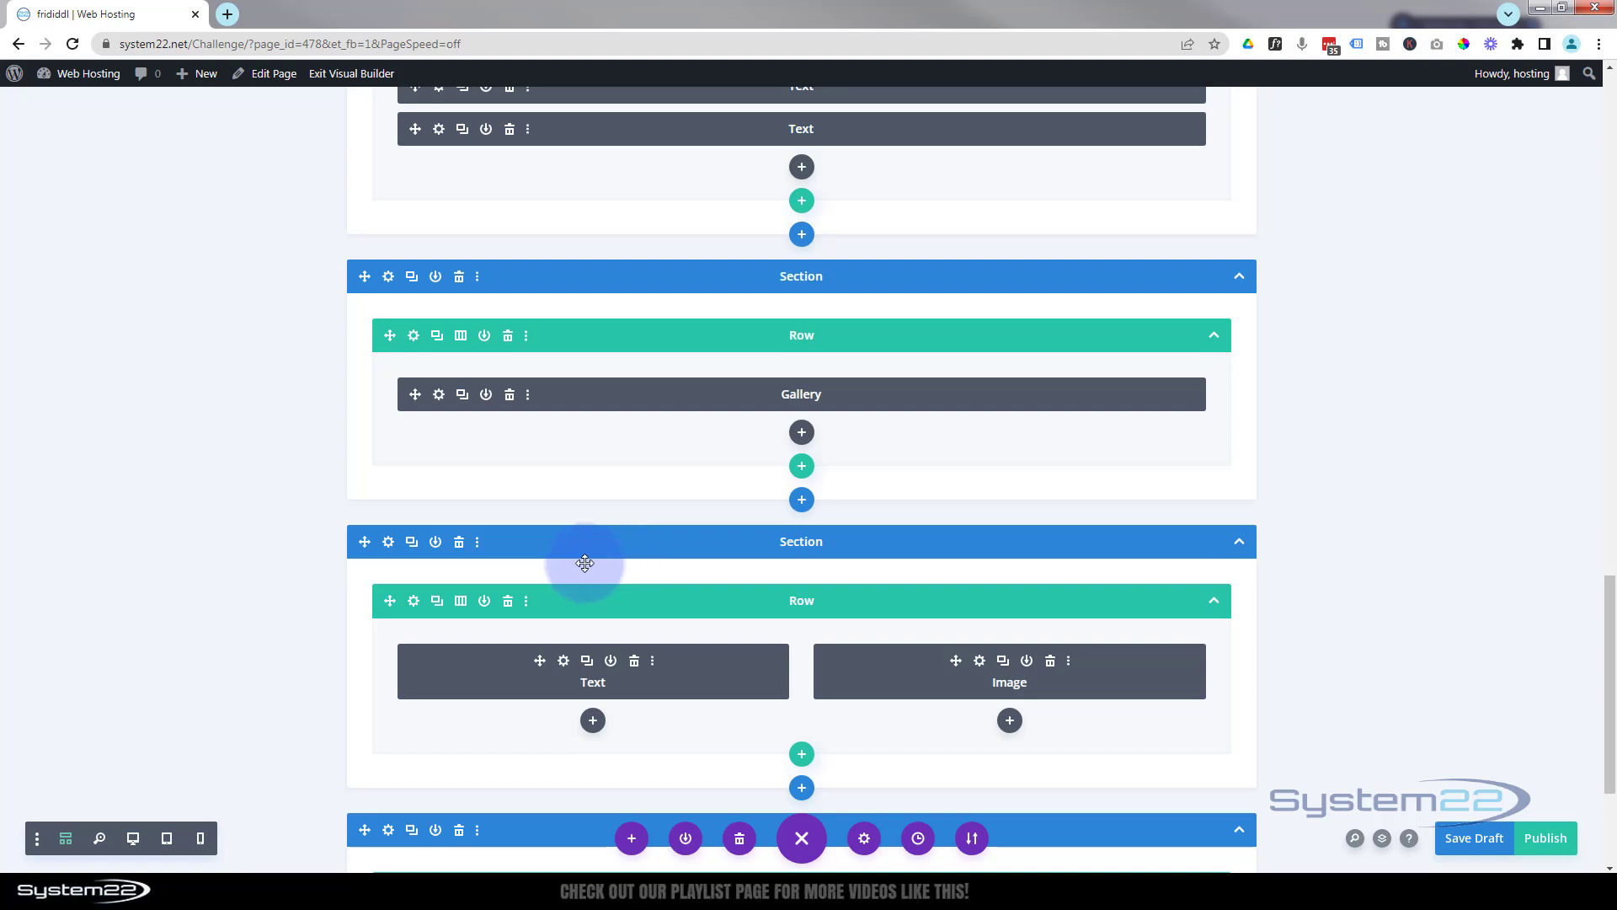
{"action": "left_click", "coordinate": [388, 543]}
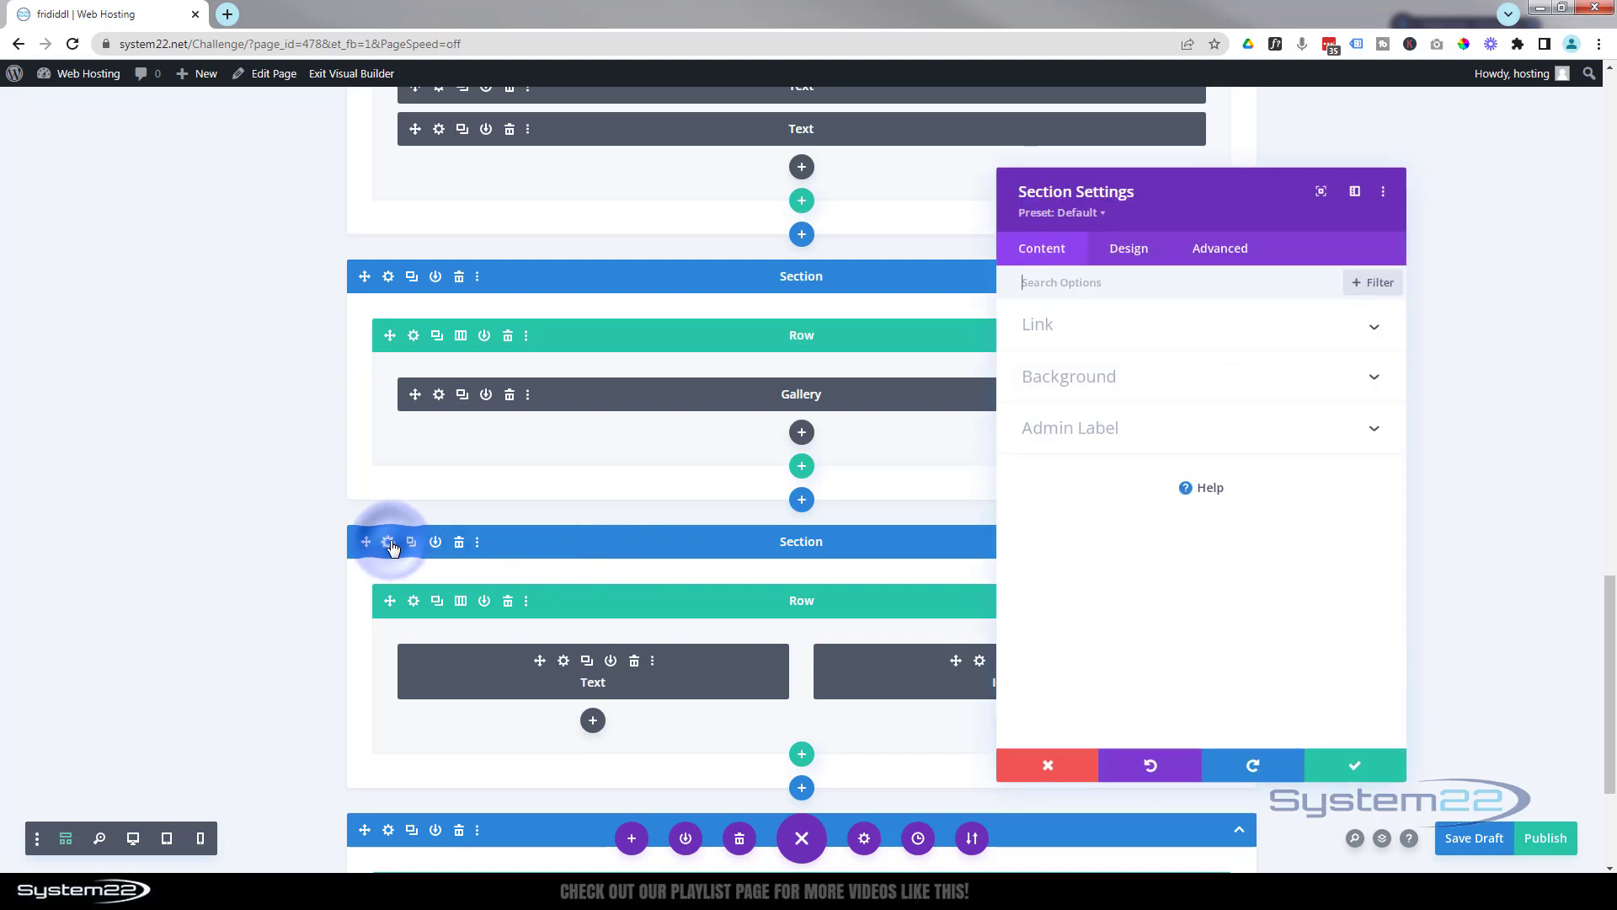
{"action": "left_click", "coordinate": [1224, 250]}
{"action": "left_click", "coordinate": [1218, 325]}
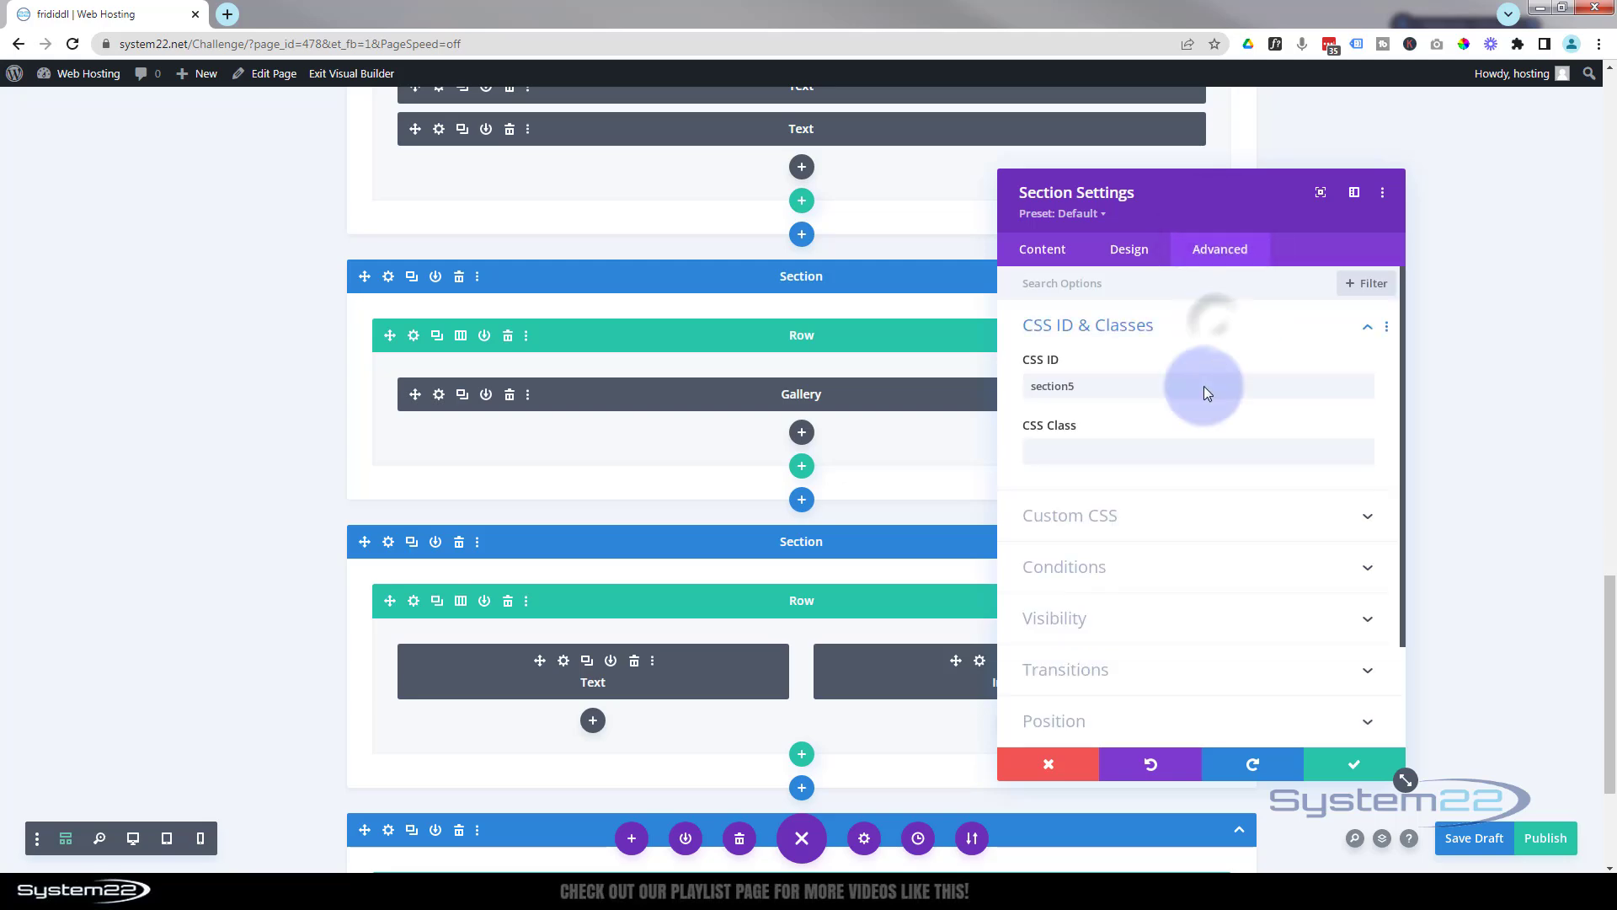
{"action": "scroll", "coordinate": [698, 353], "scroll_direction": "up", "scroll_amount": 10}
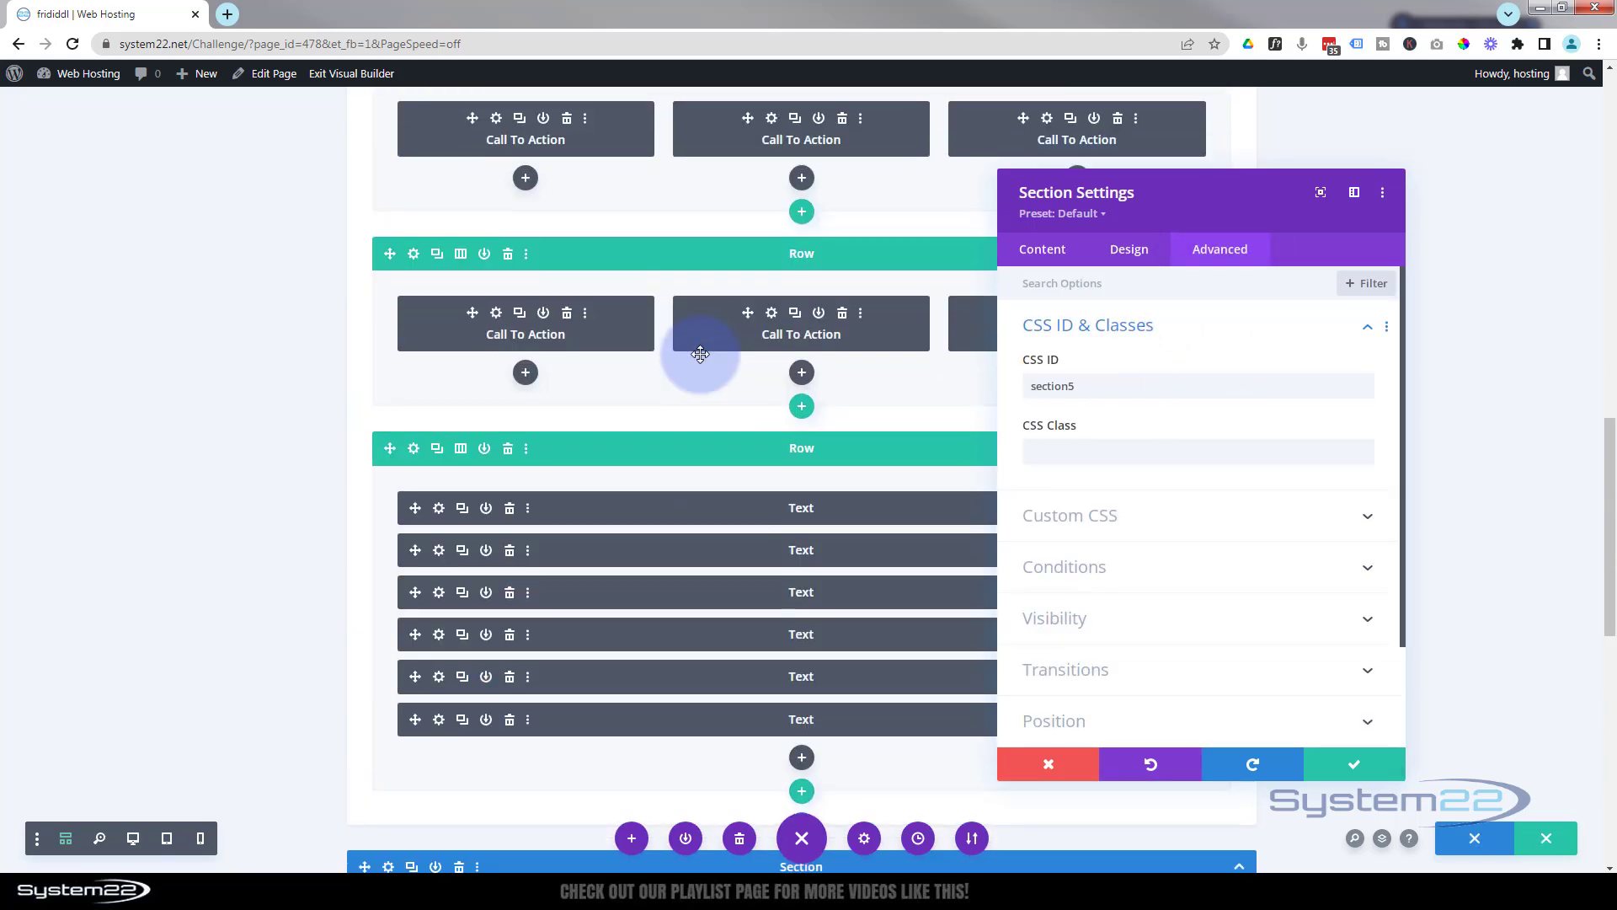
{"action": "scroll", "coordinate": [700, 353], "scroll_direction": "up", "scroll_amount": 10}
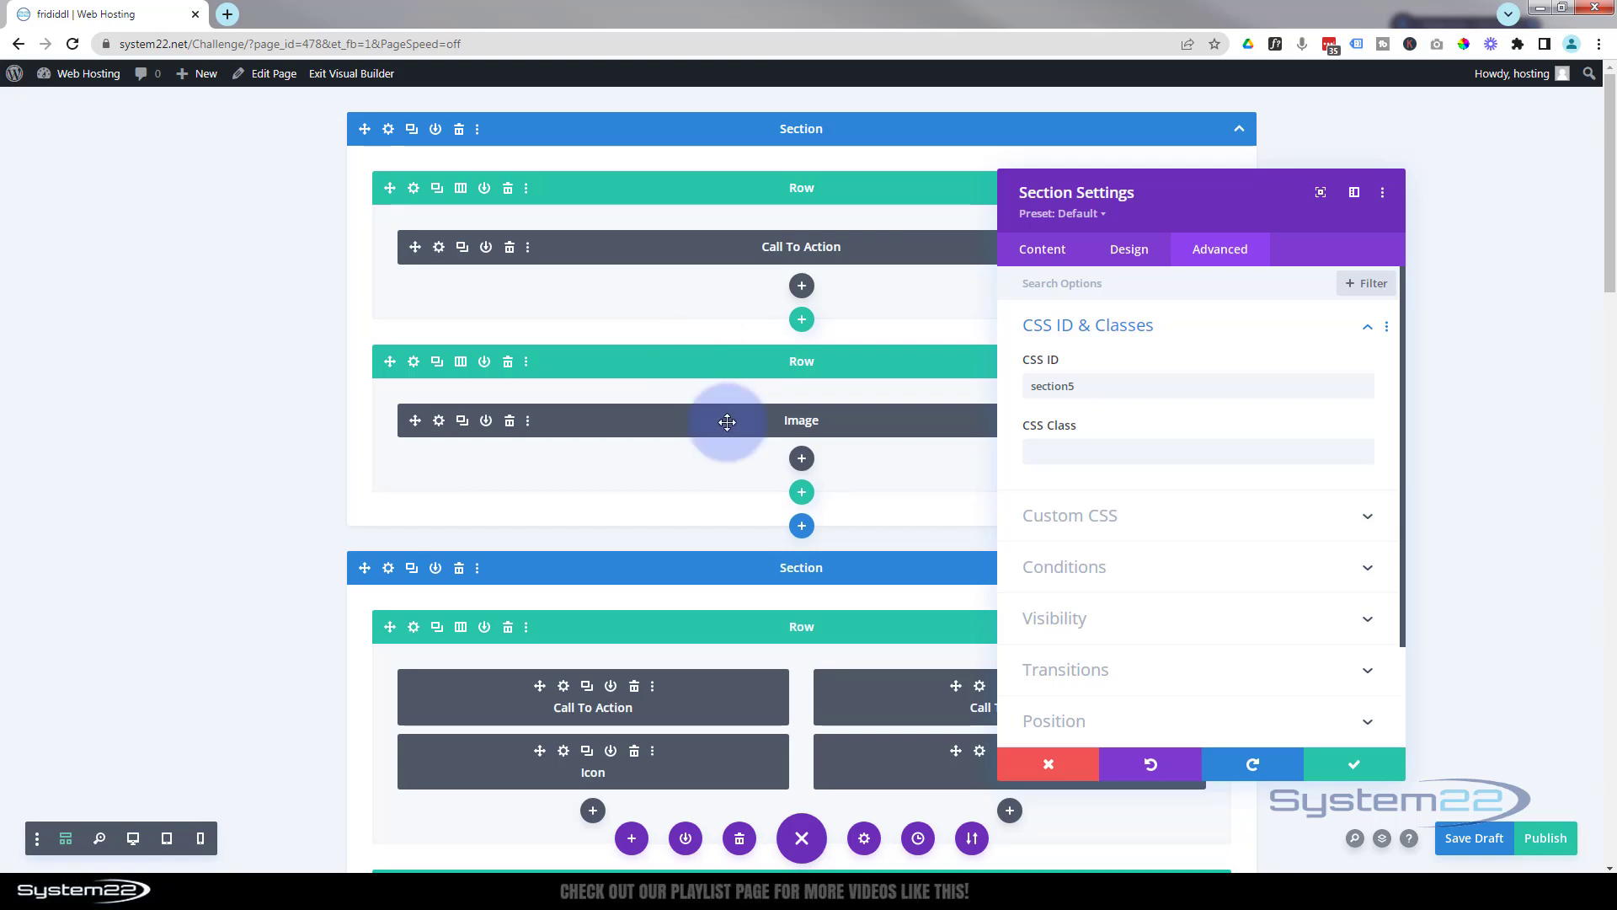
{"action": "left_click", "coordinate": [1048, 764]}
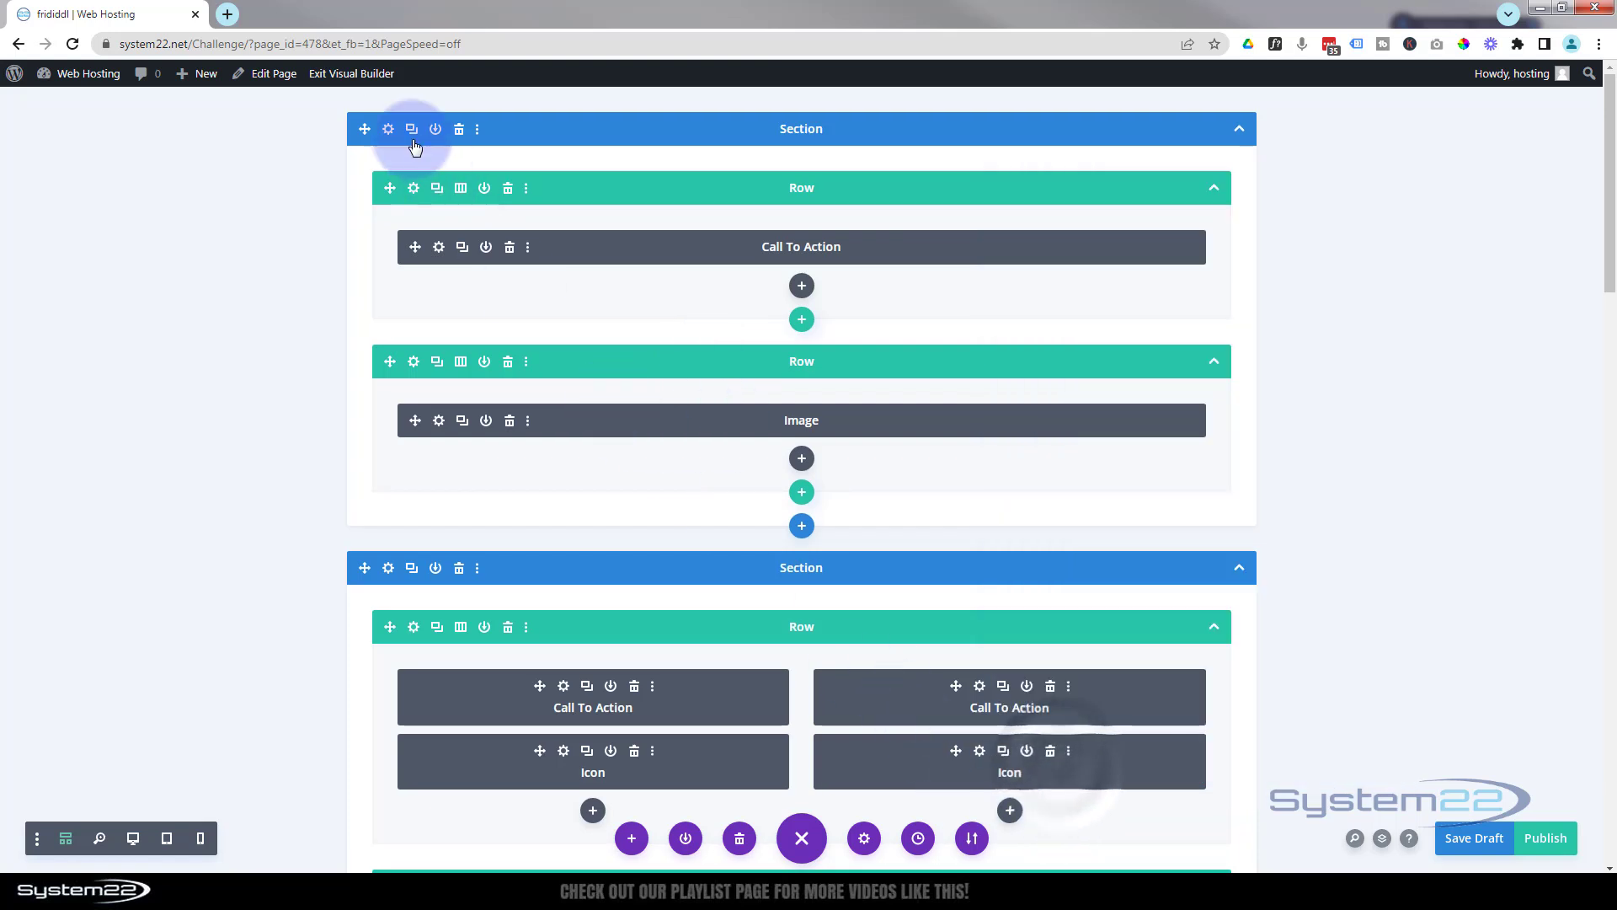
{"action": "left_click", "coordinate": [389, 131]}
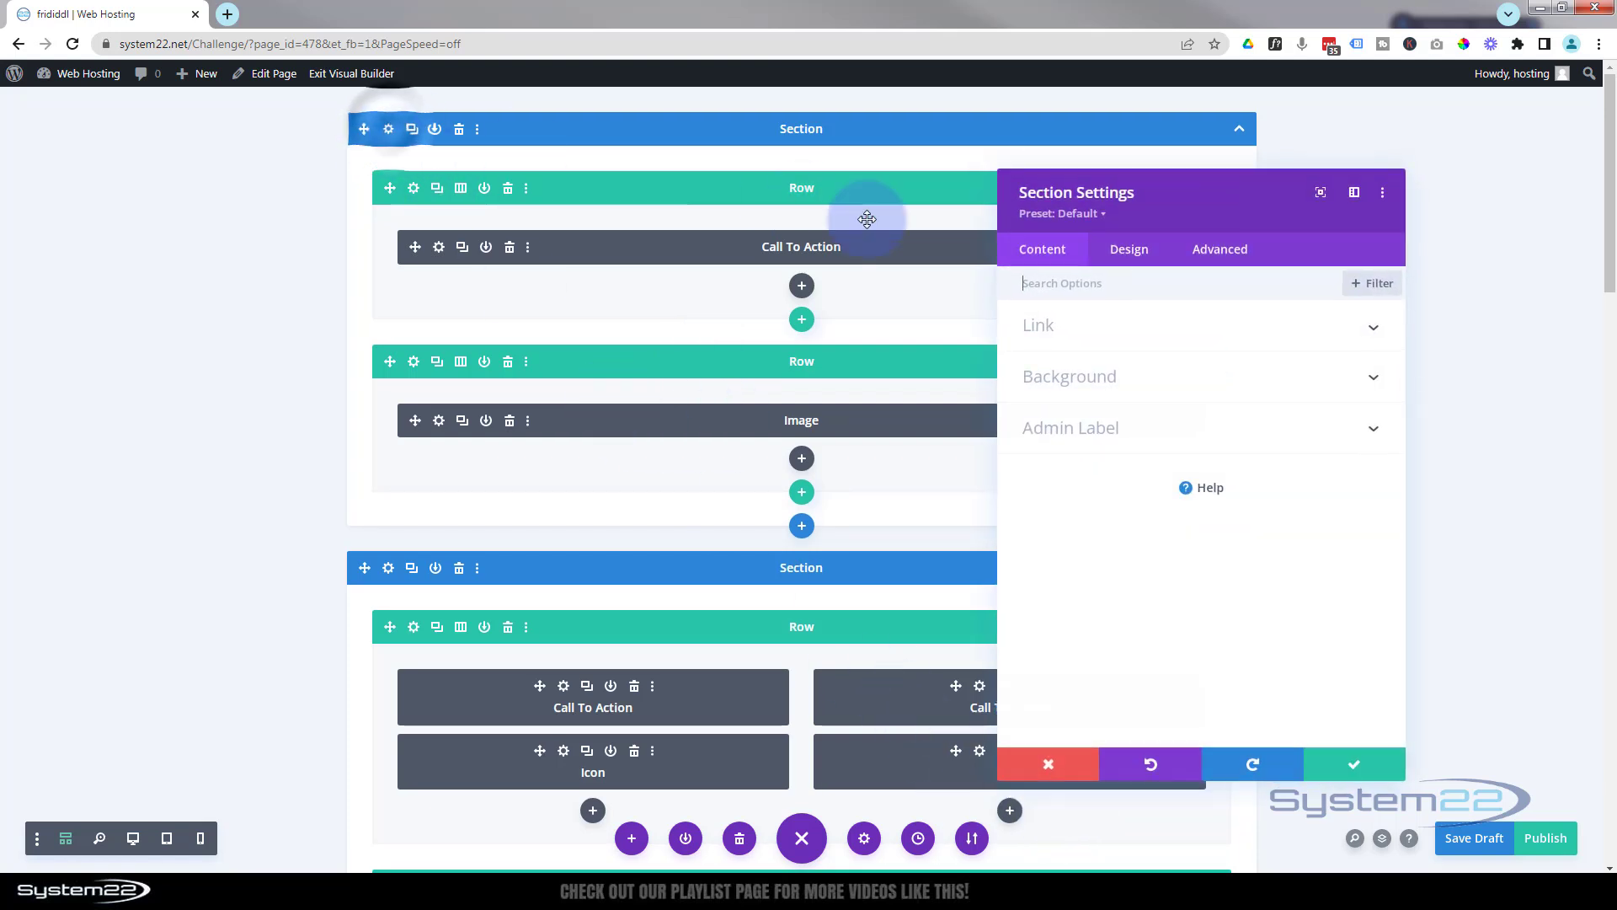
{"action": "left_click", "coordinate": [1226, 251]}
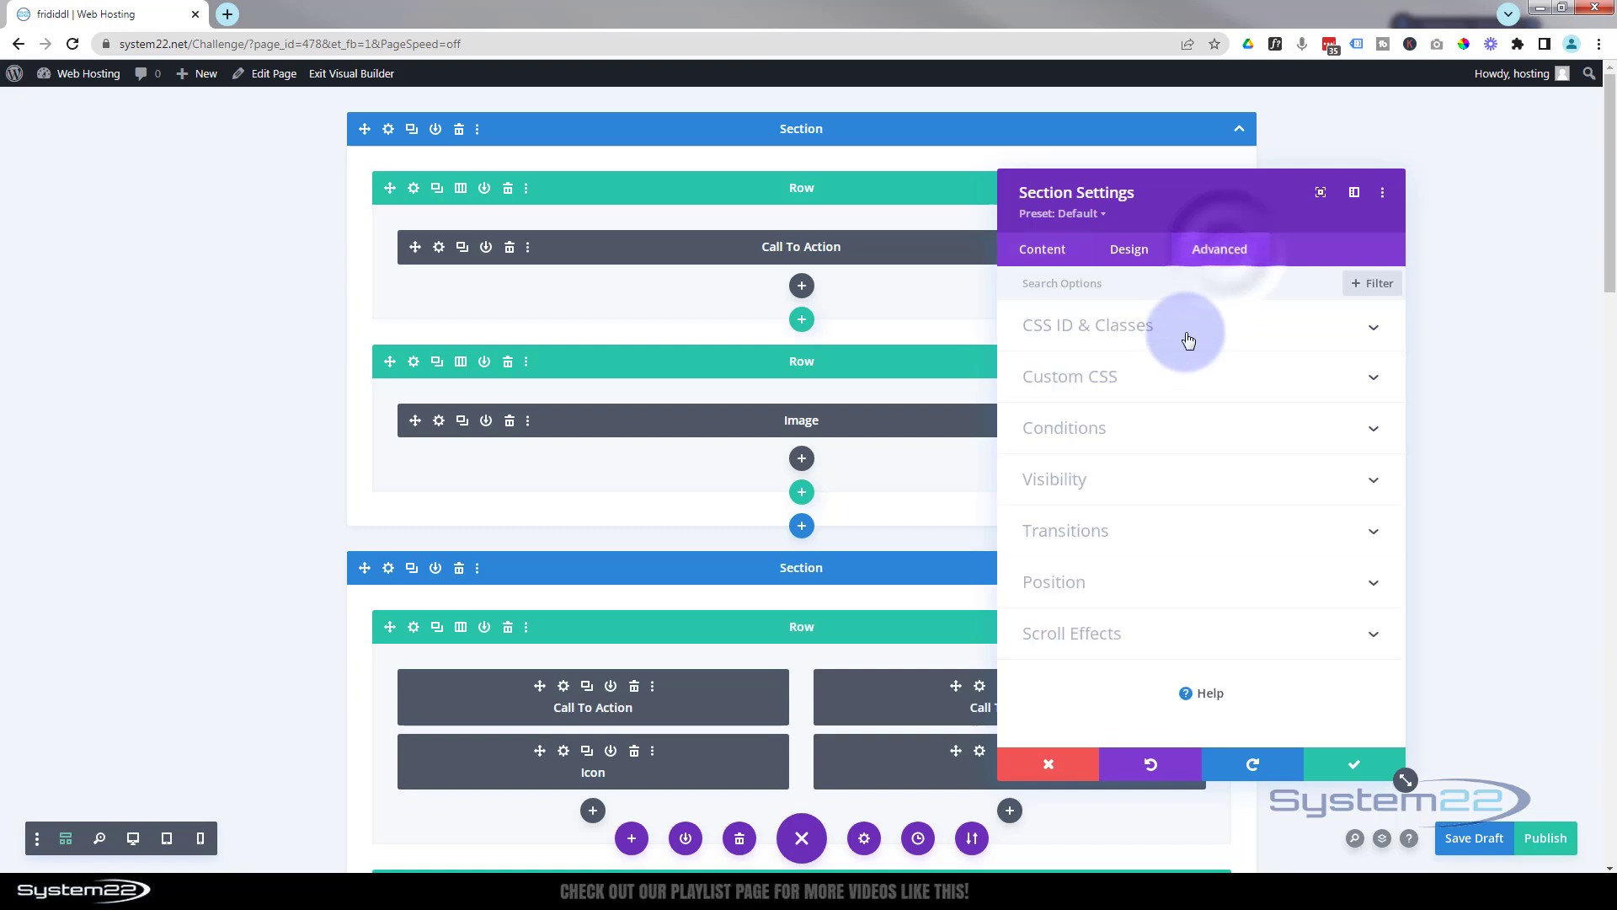
{"action": "left_click", "coordinate": [1188, 325]}
{"action": "left_click", "coordinate": [1110, 396]}
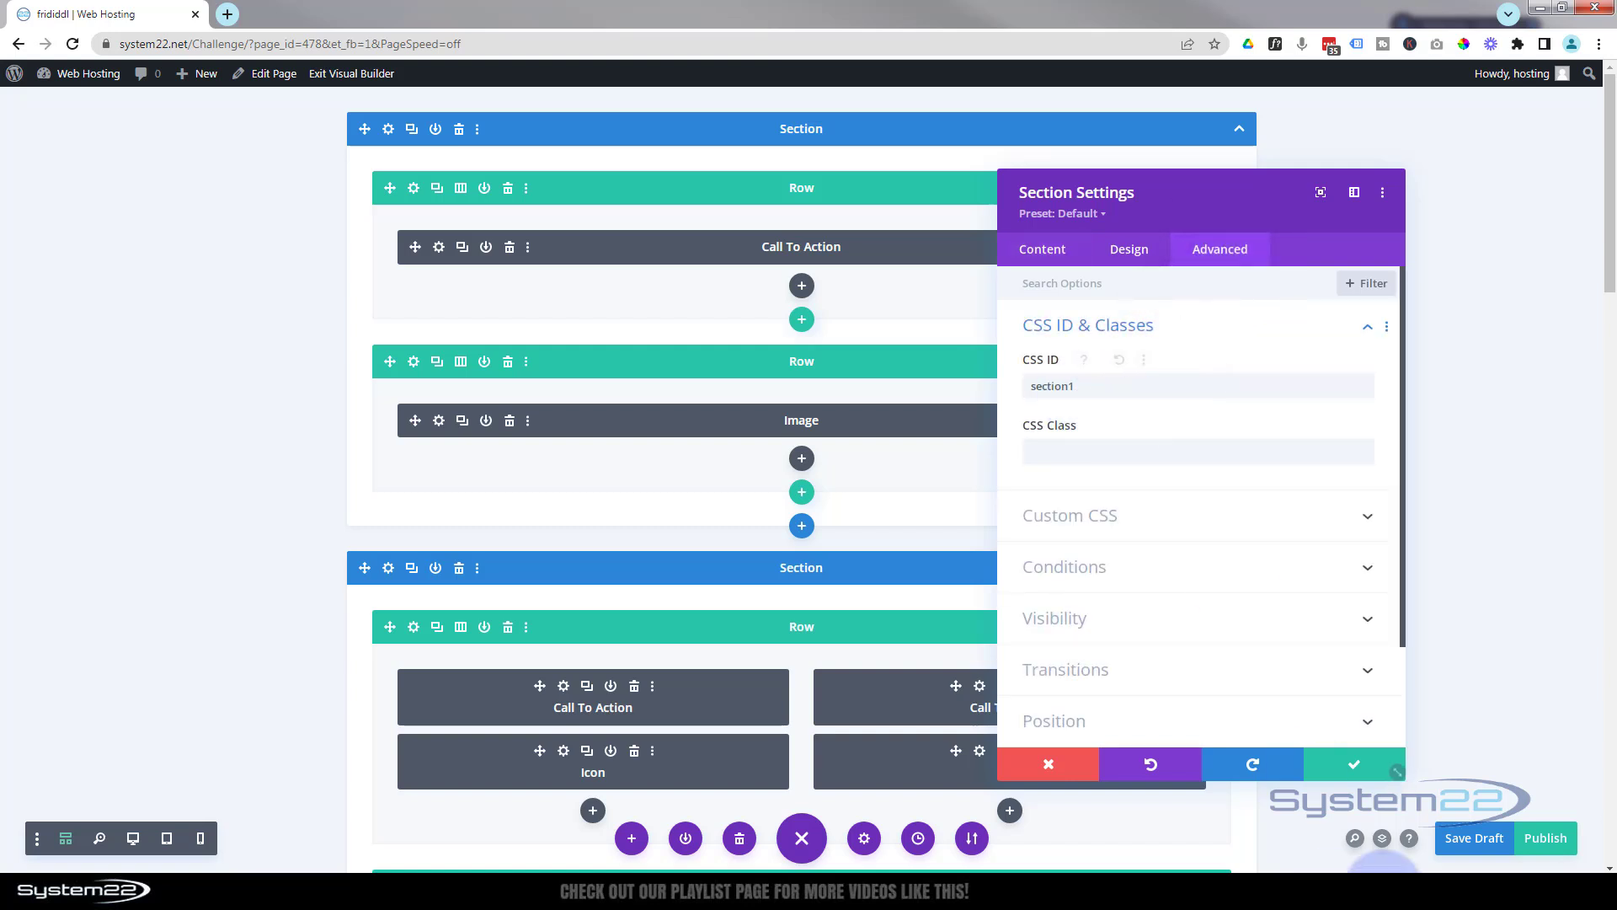
{"action": "left_click", "coordinate": [1354, 764]}
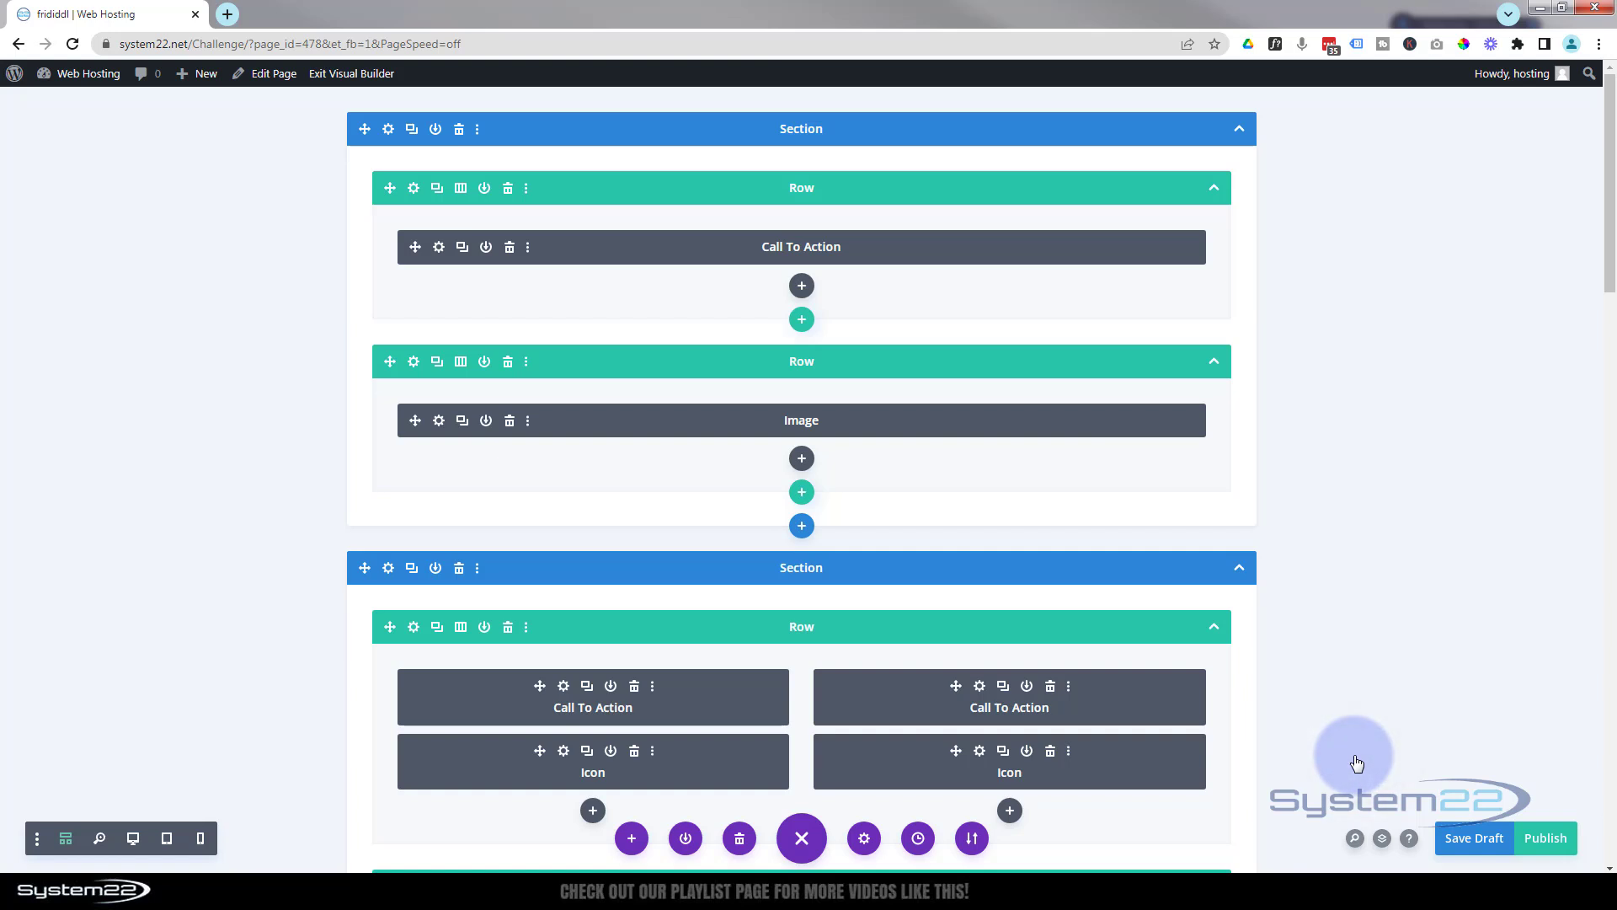
- Save the page as a draft and exit the Visual Builder to view the live page
{"action": "left_click", "coordinate": [1465, 839]}
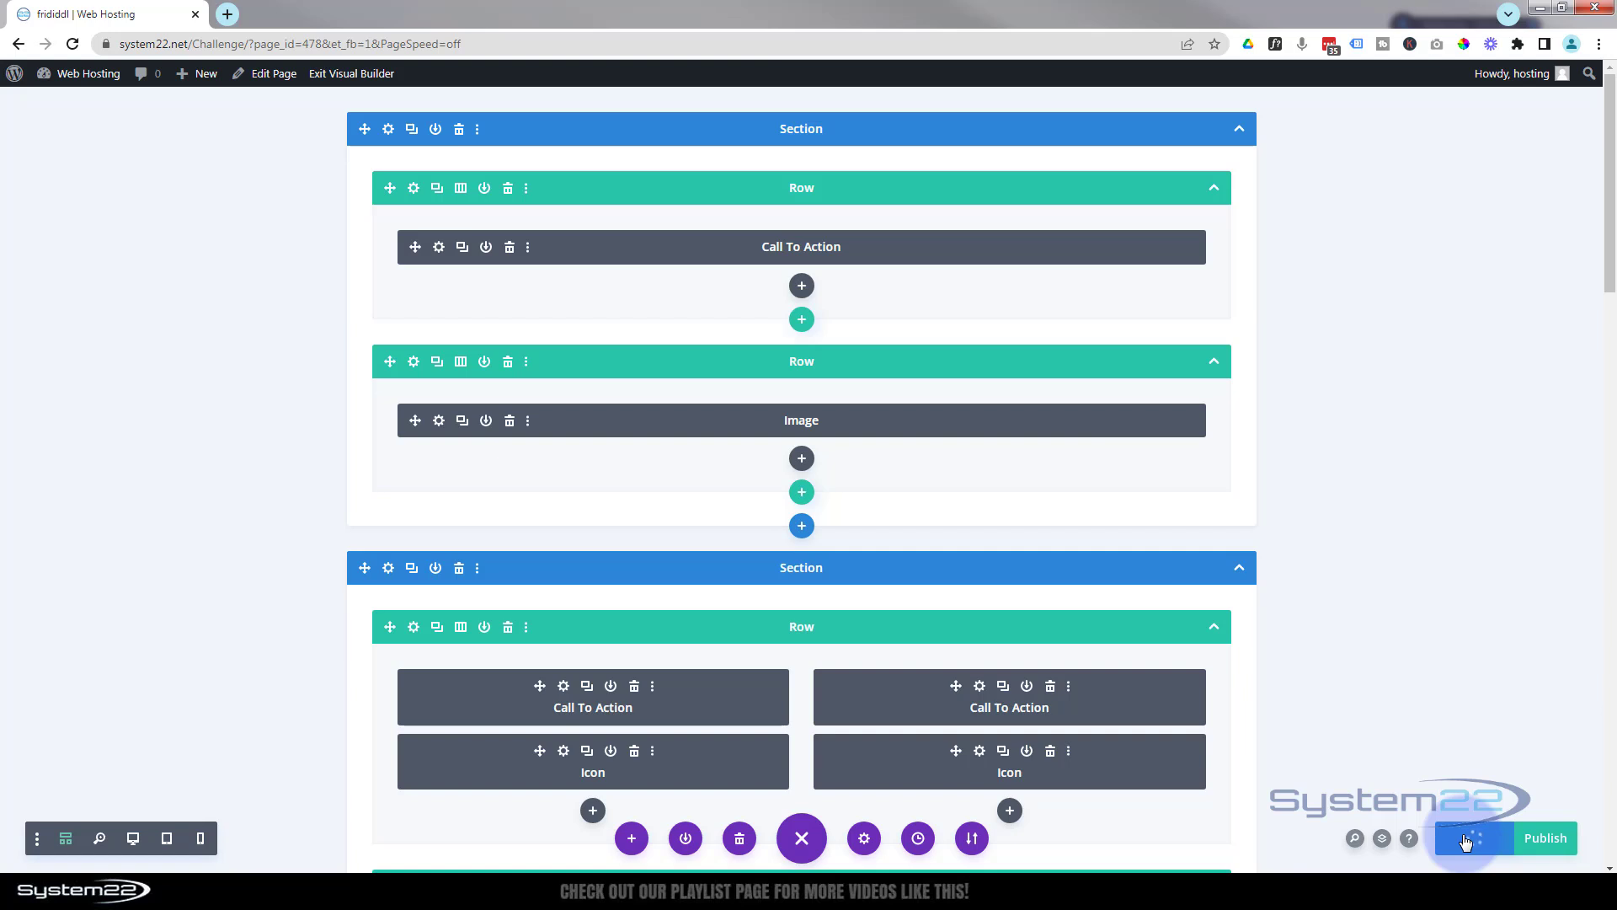
{"action": "left_click", "coordinate": [336, 76]}
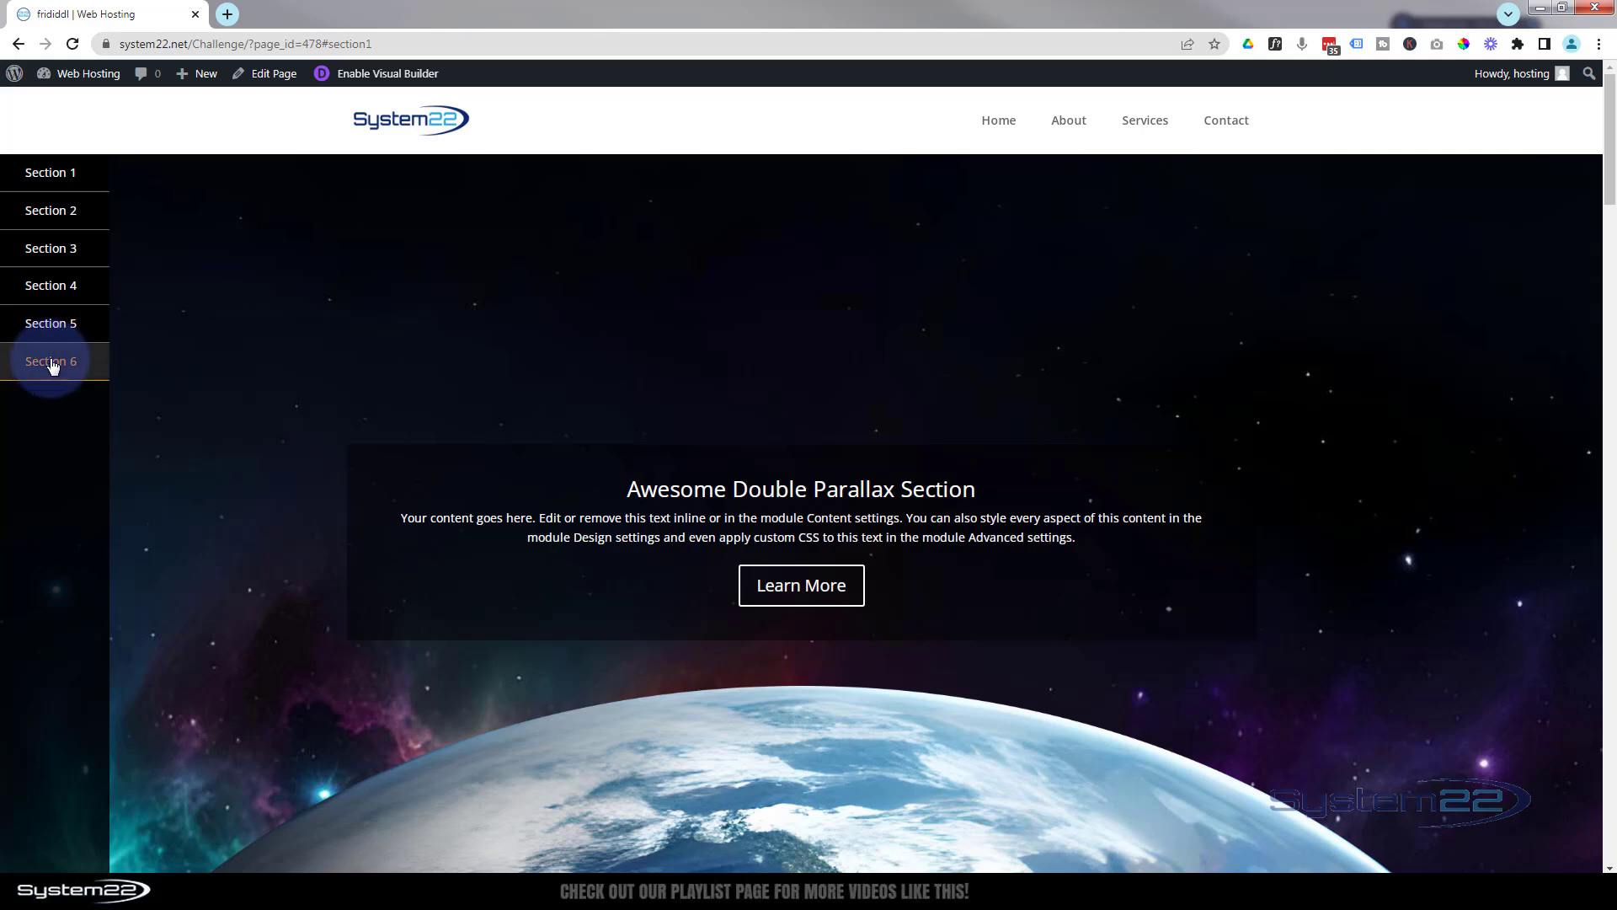
{"action": "left_click", "coordinate": [56, 212]}
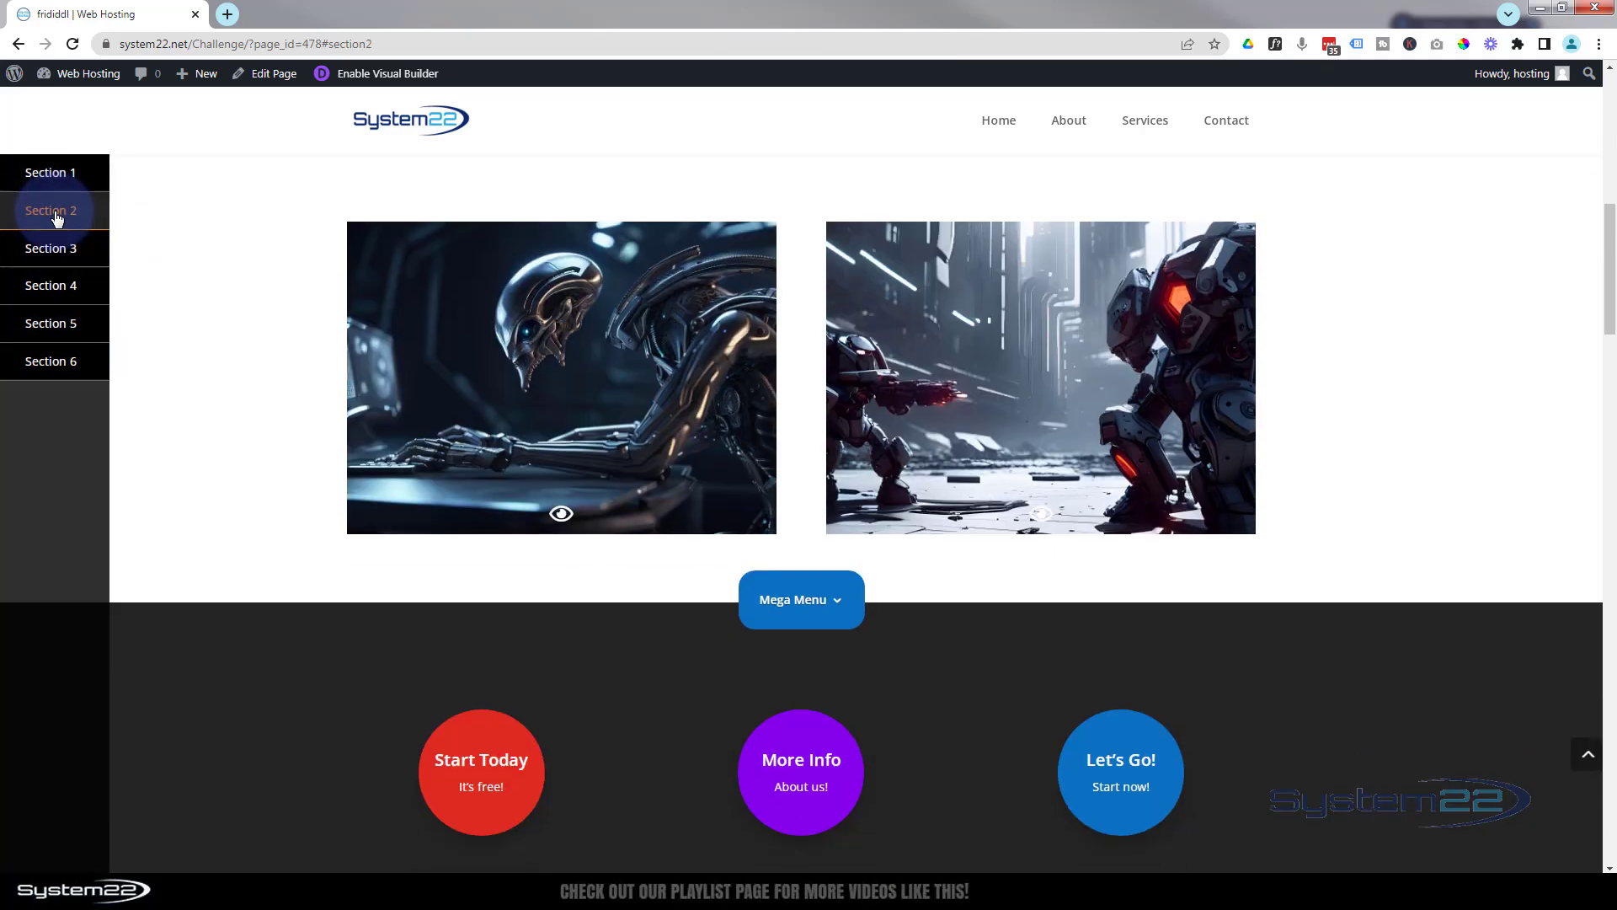
{"action": "left_click", "coordinate": [56, 251]}
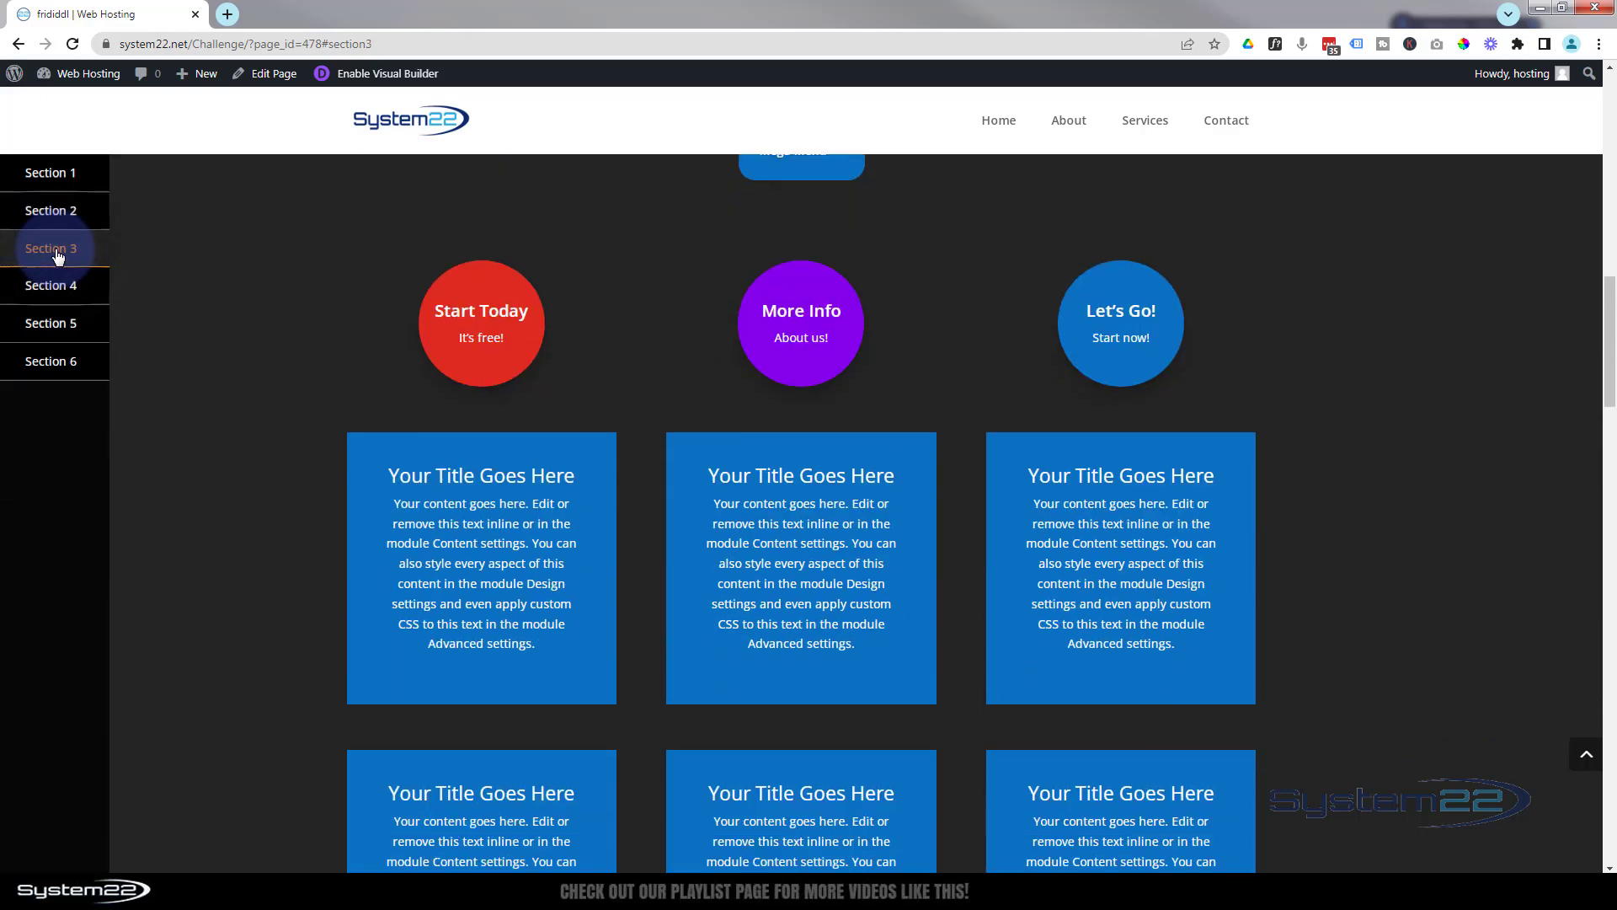
{"action": "left_click", "coordinate": [61, 286]}
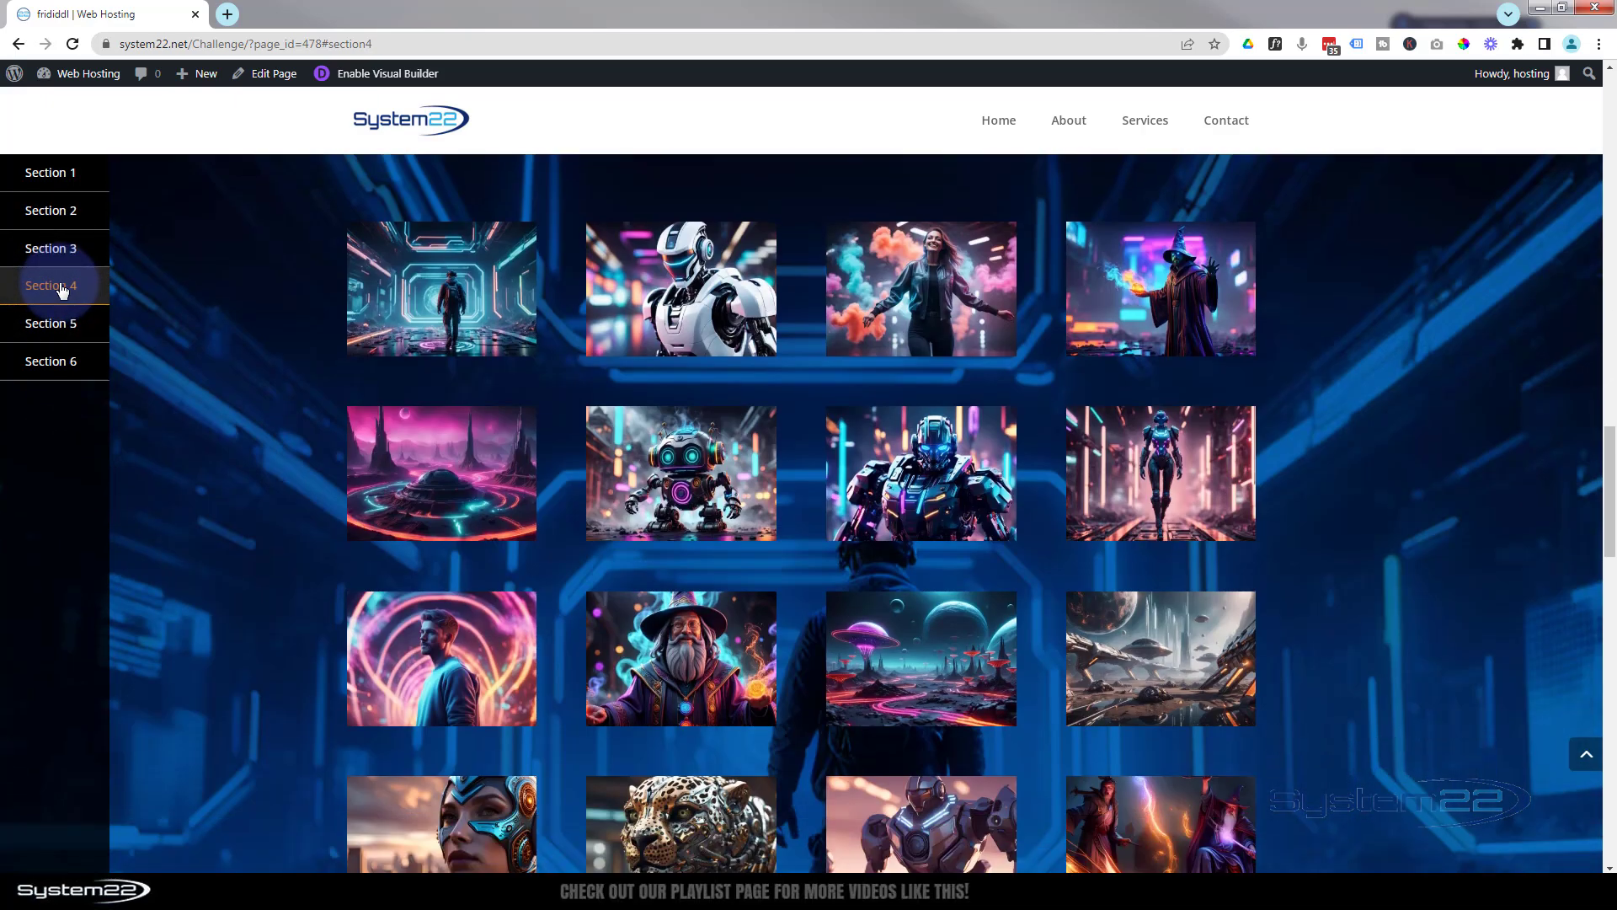
{"action": "left_click", "coordinate": [73, 328]}
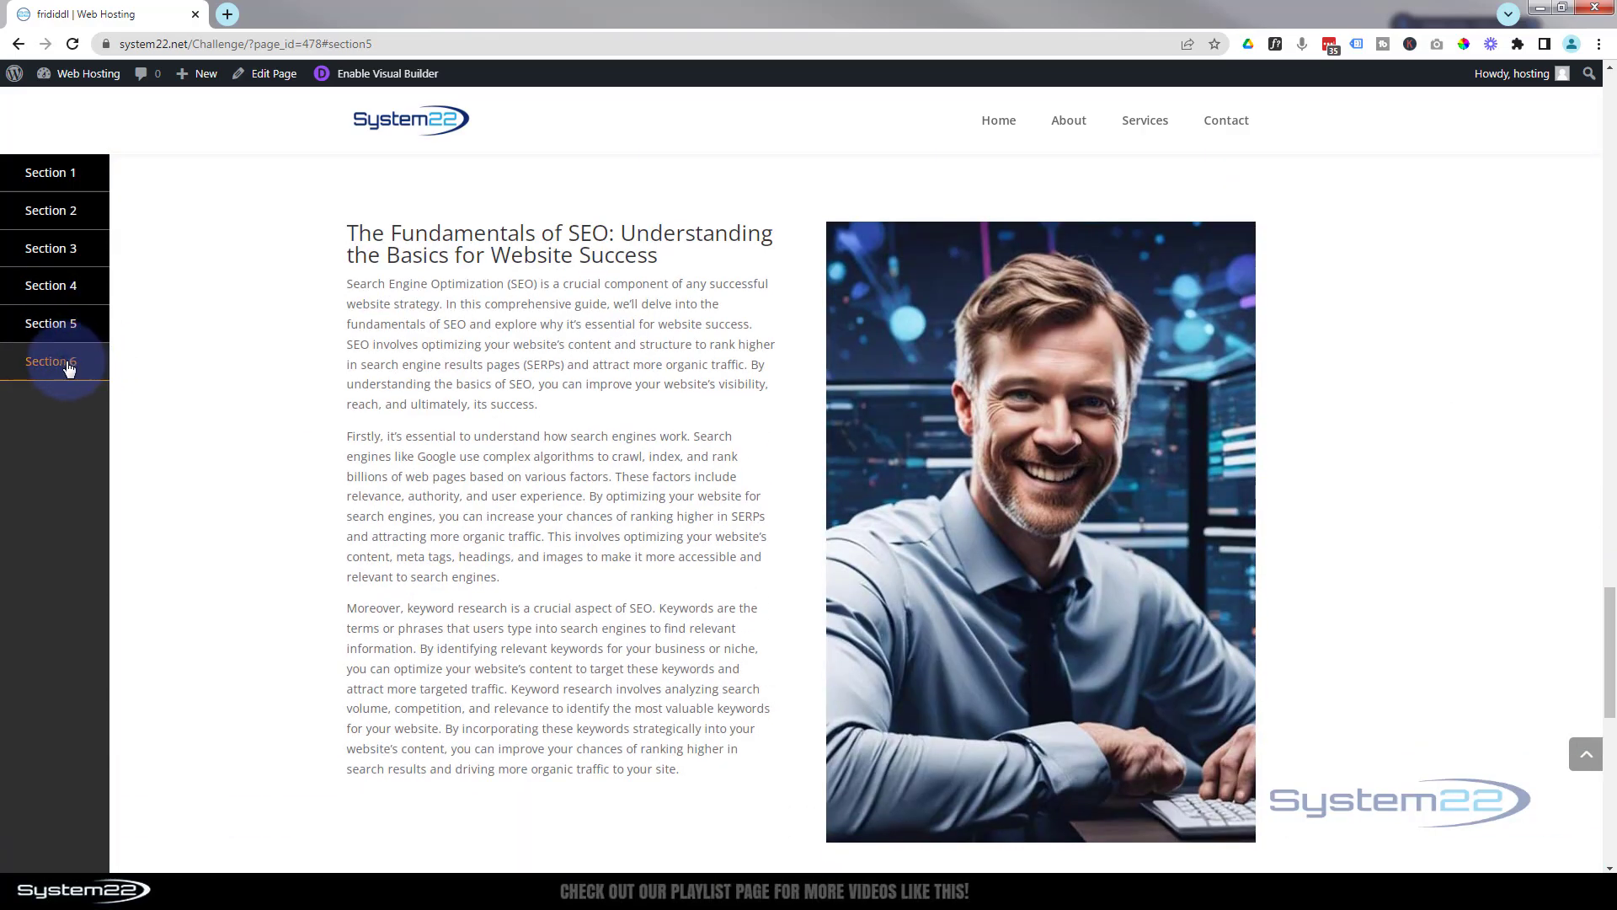
{"action": "left_click", "coordinate": [69, 367]}
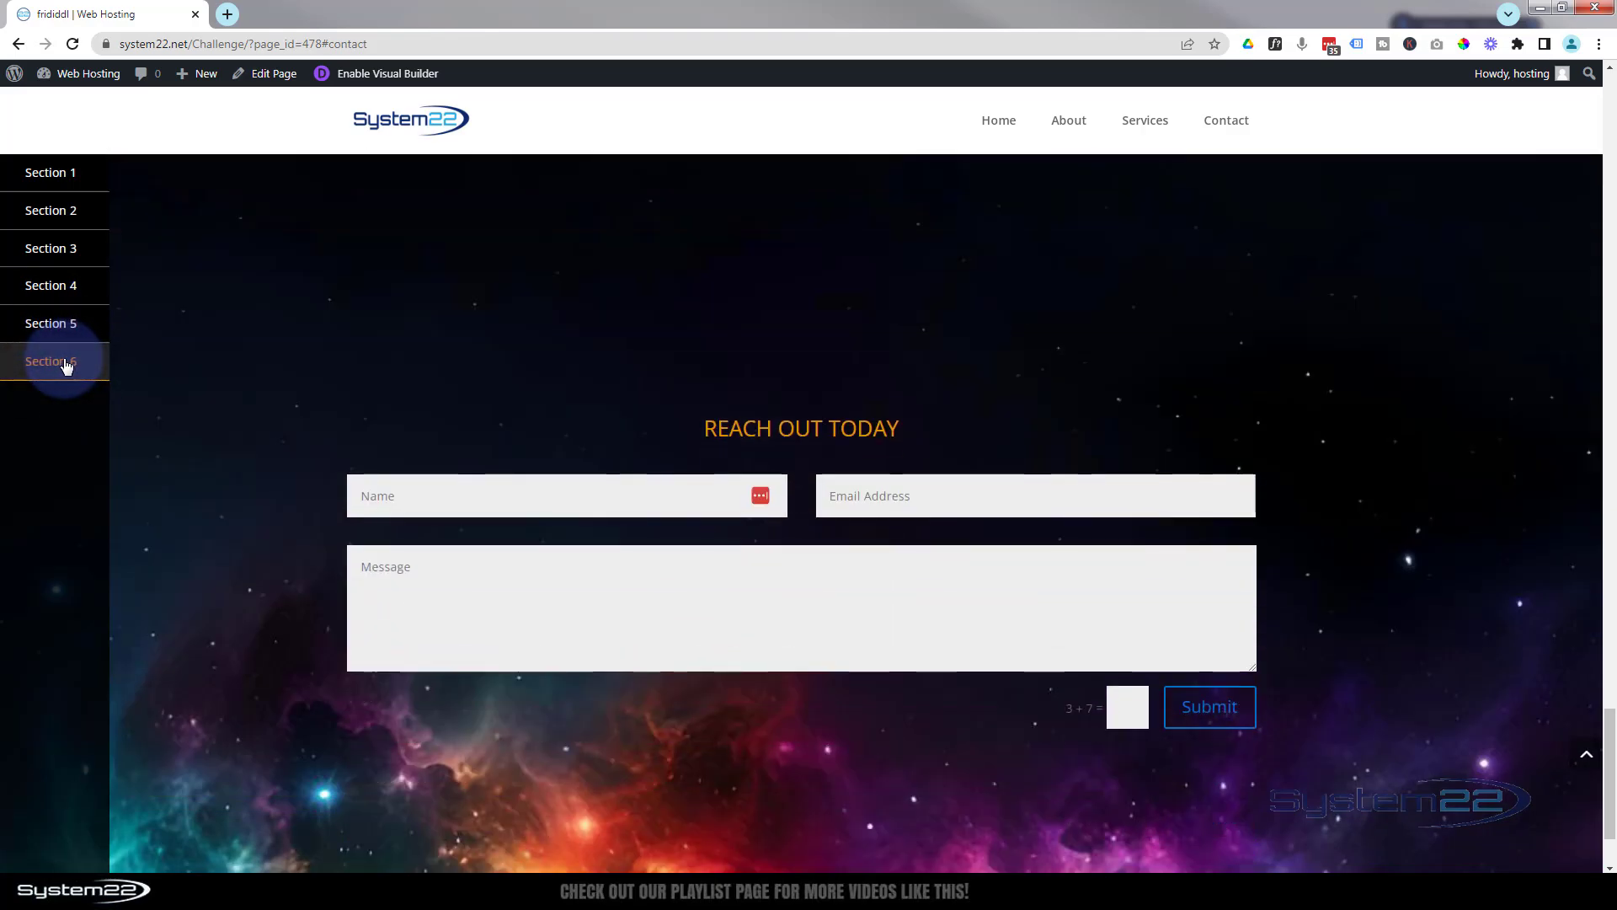
{"action": "left_click", "coordinate": [49, 288]}
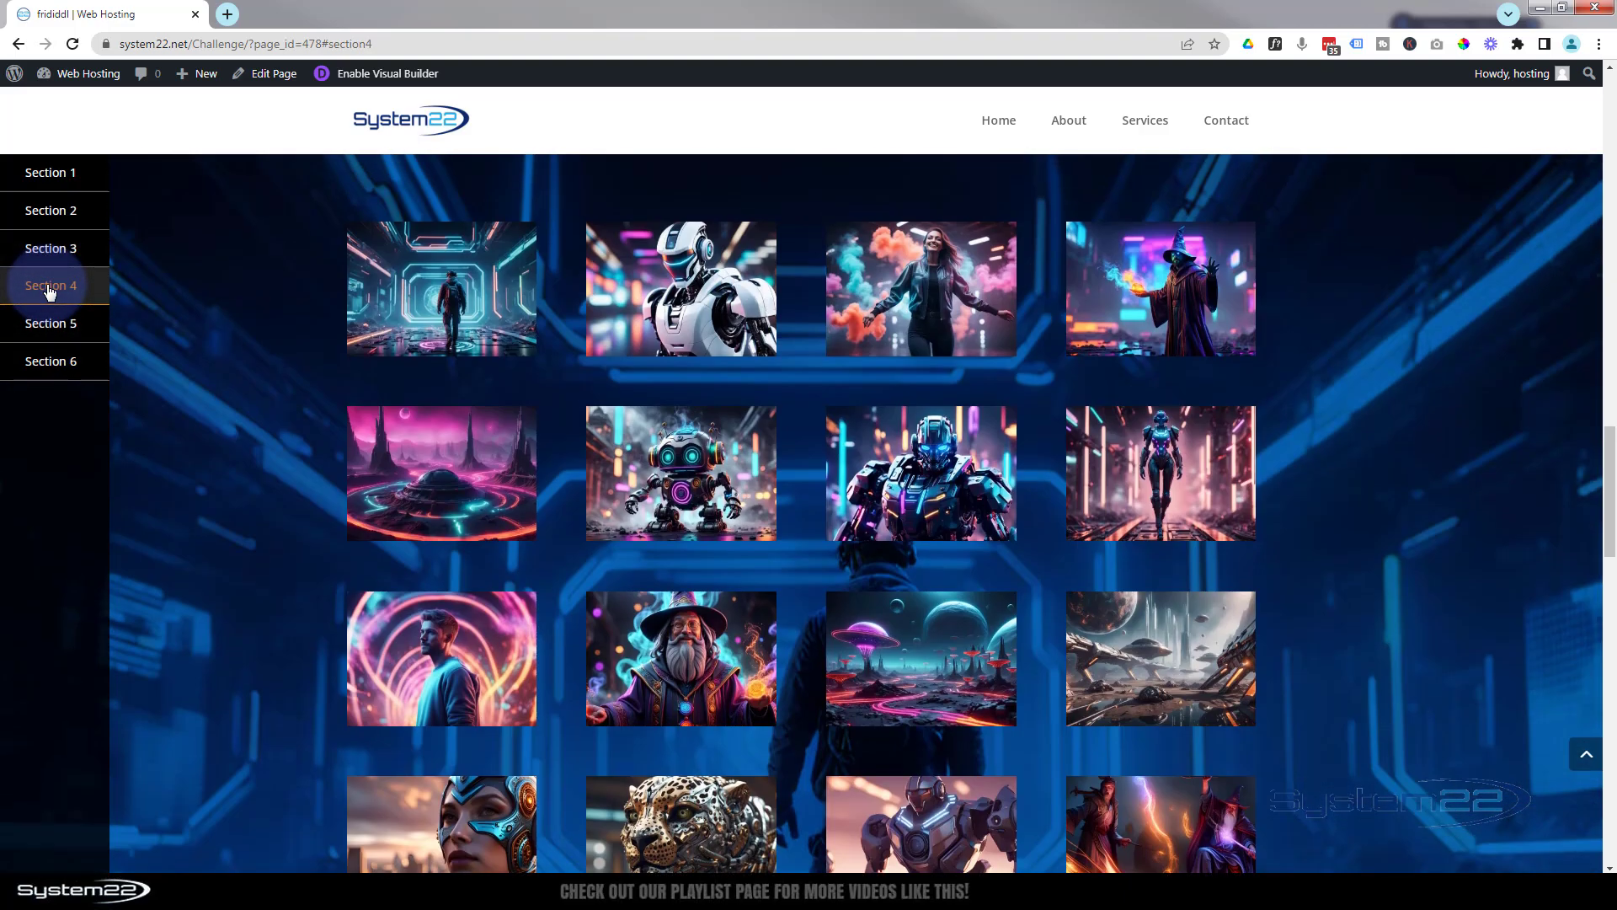
{"action": "left_click", "coordinate": [34, 180]}
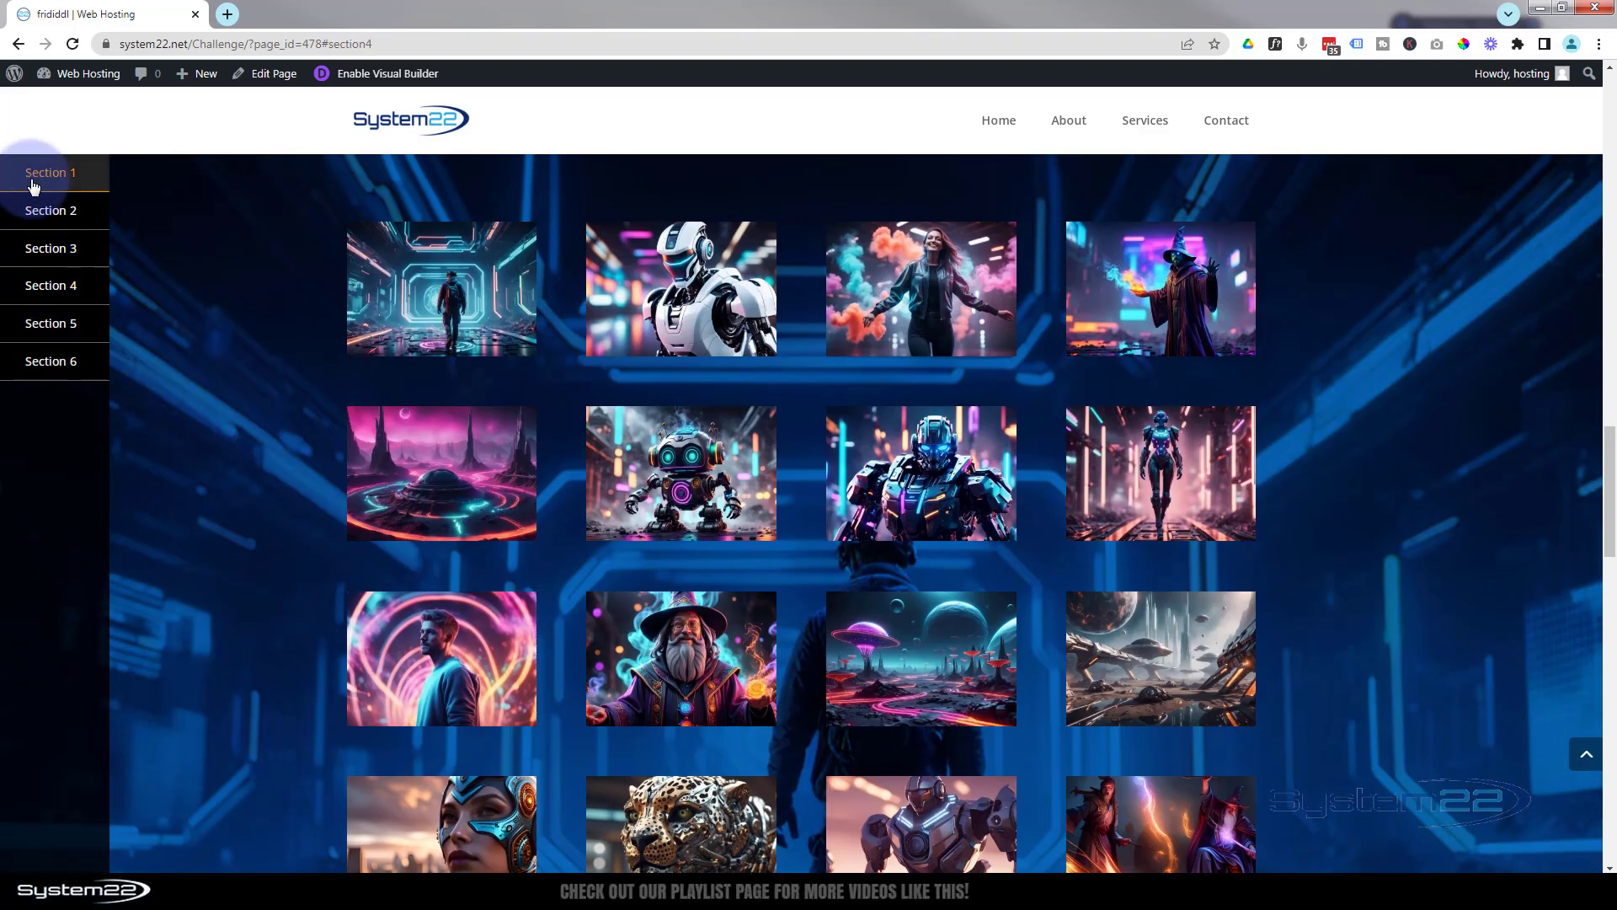